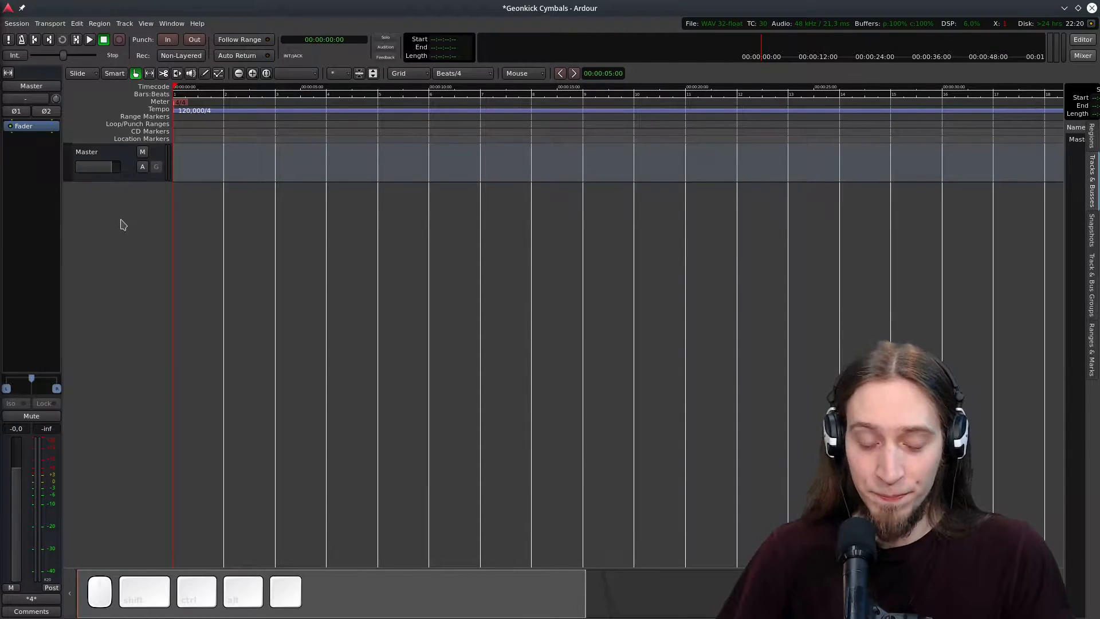
- Add four MIDI tracks named Geonkick that use the Geonkick instrument
key("ctrl+shift+n")
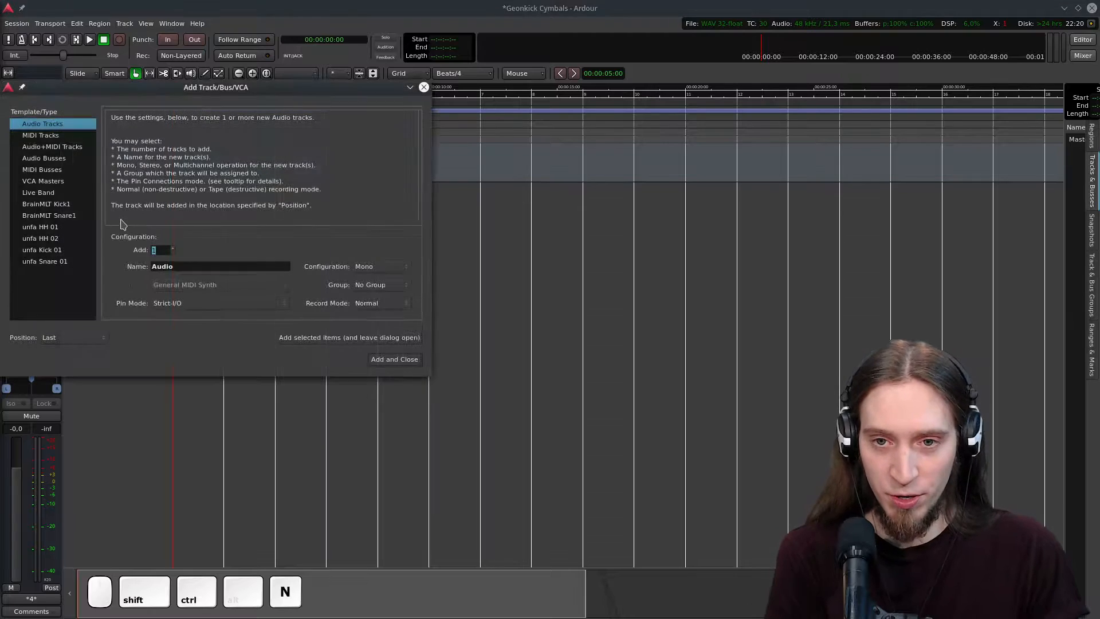
left_click(41, 138)
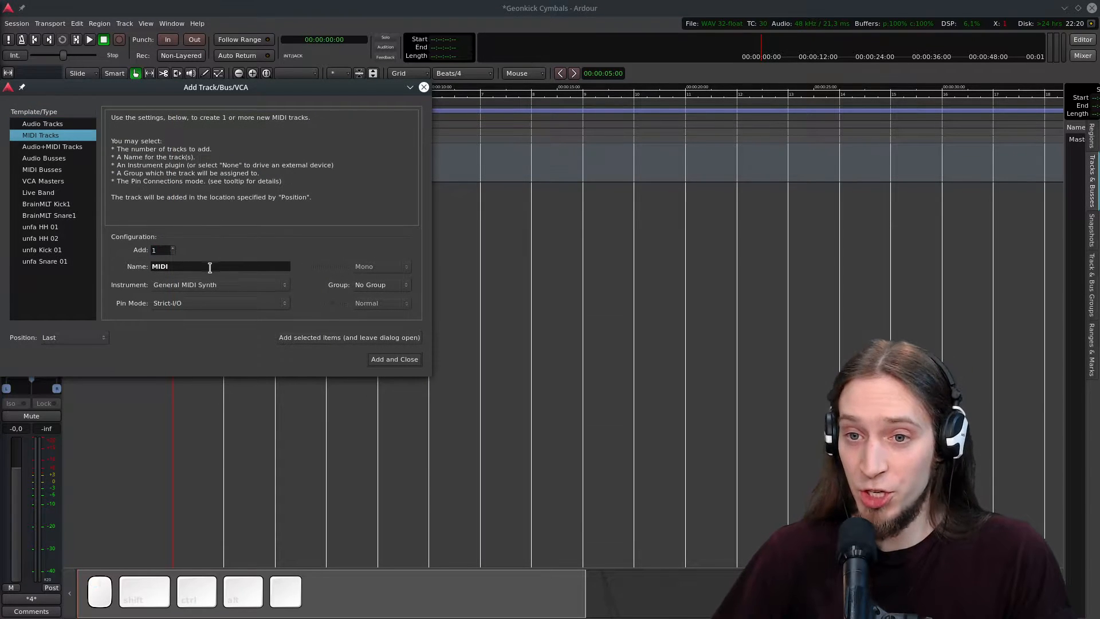
left_click(203, 285)
left_click(206, 300)
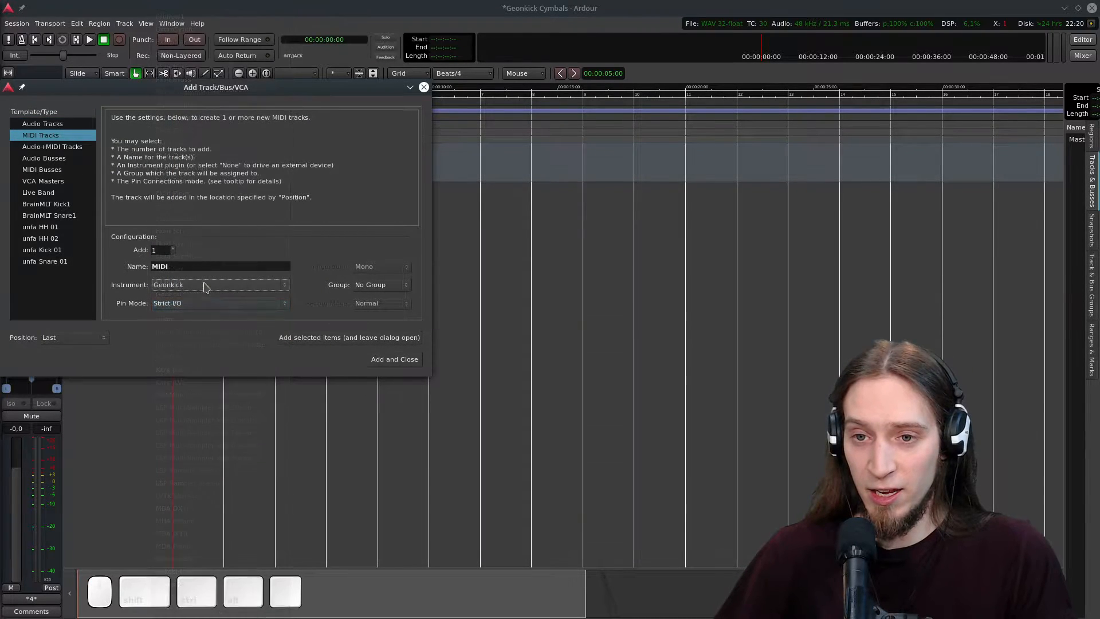
key("ctrl+a")
type("Geonkick")
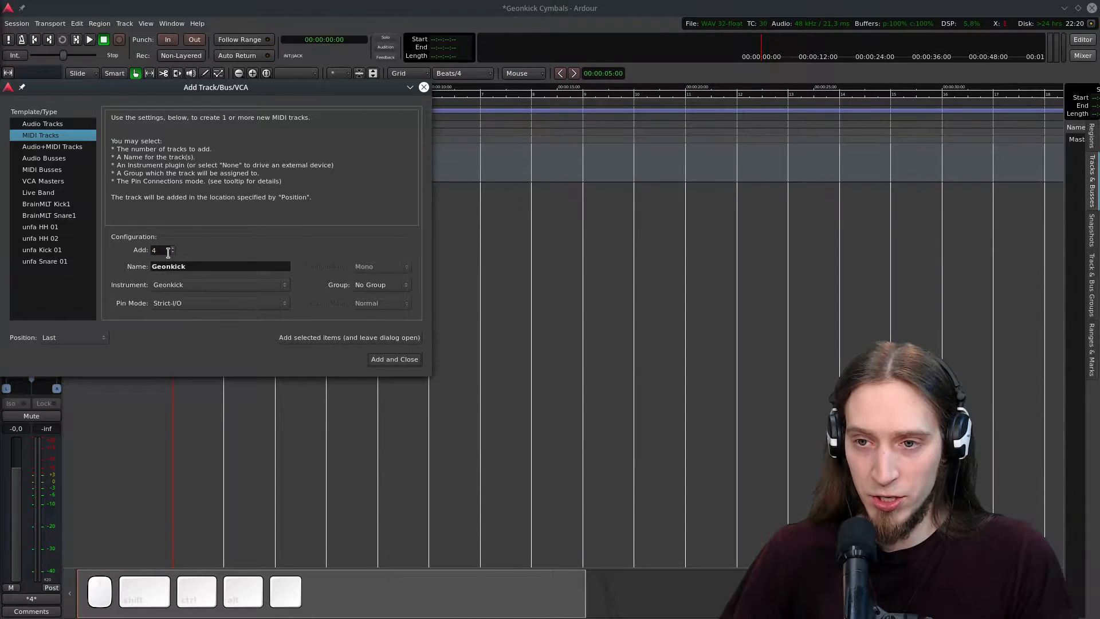
left_click(396, 361)
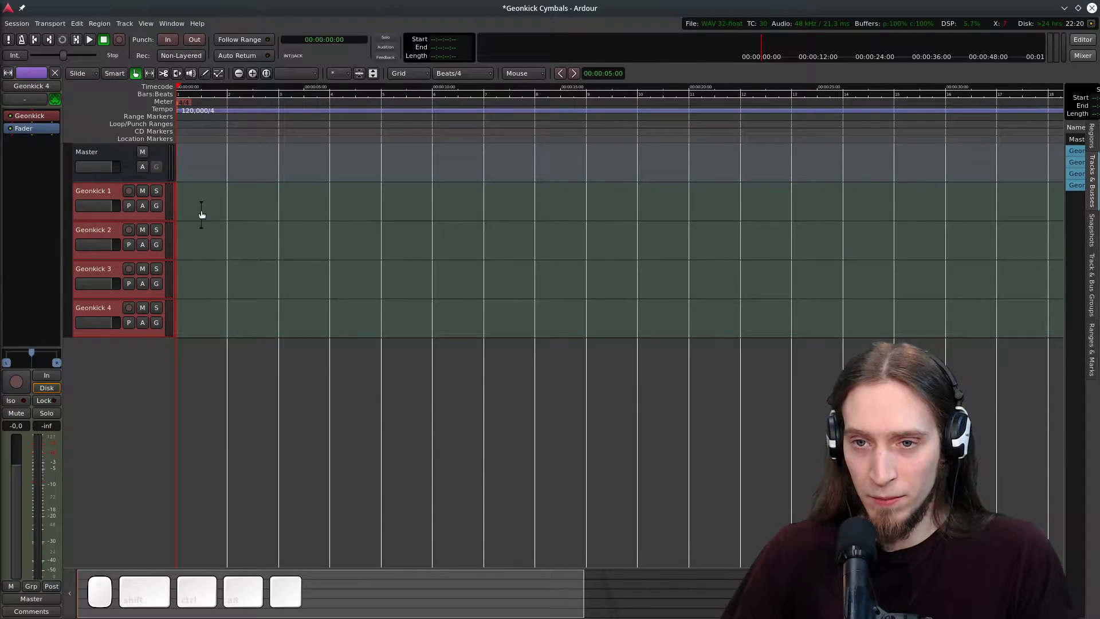
- Rename the first Geonkick track as HH and enlarge its height until the note grid is shown
left_click_drag(118, 221, 109, 252)
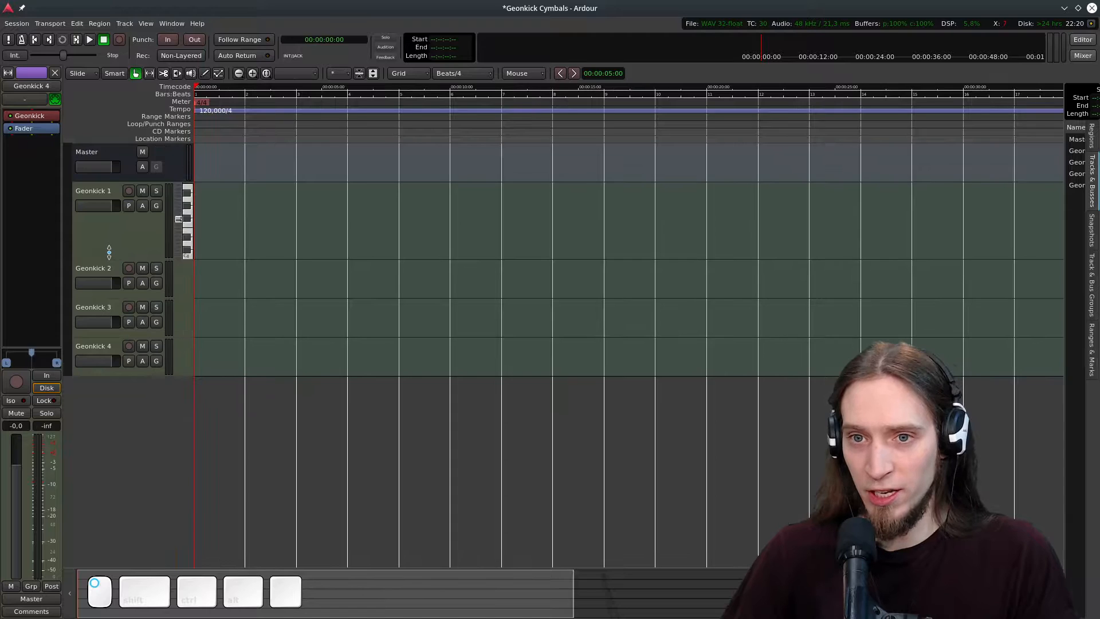
left_click(135, 200)
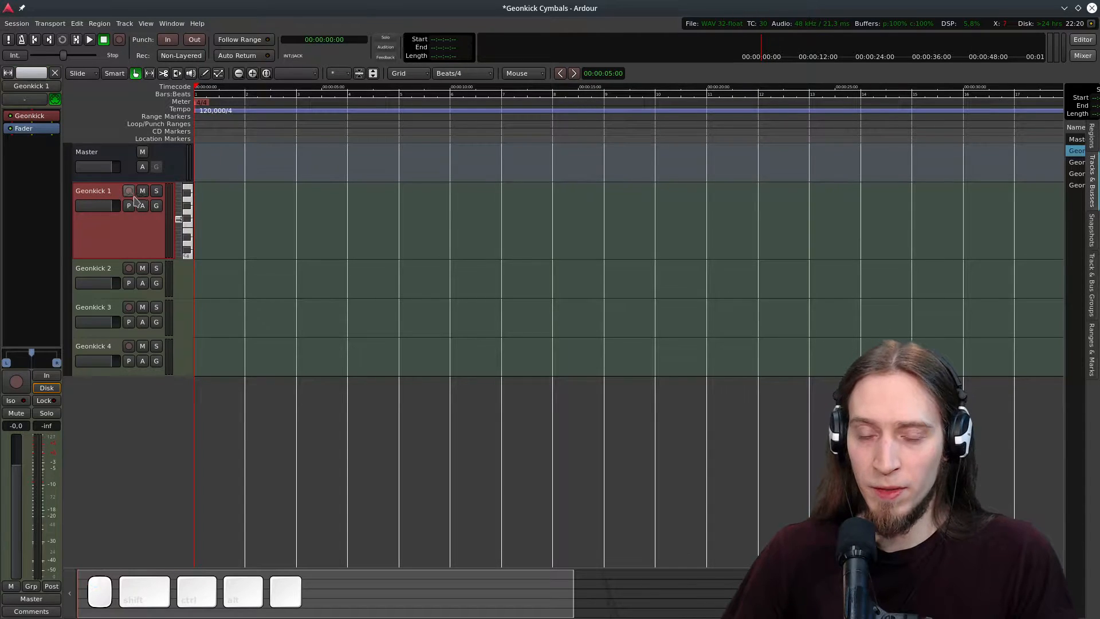
double_click(106, 191)
type("HH")
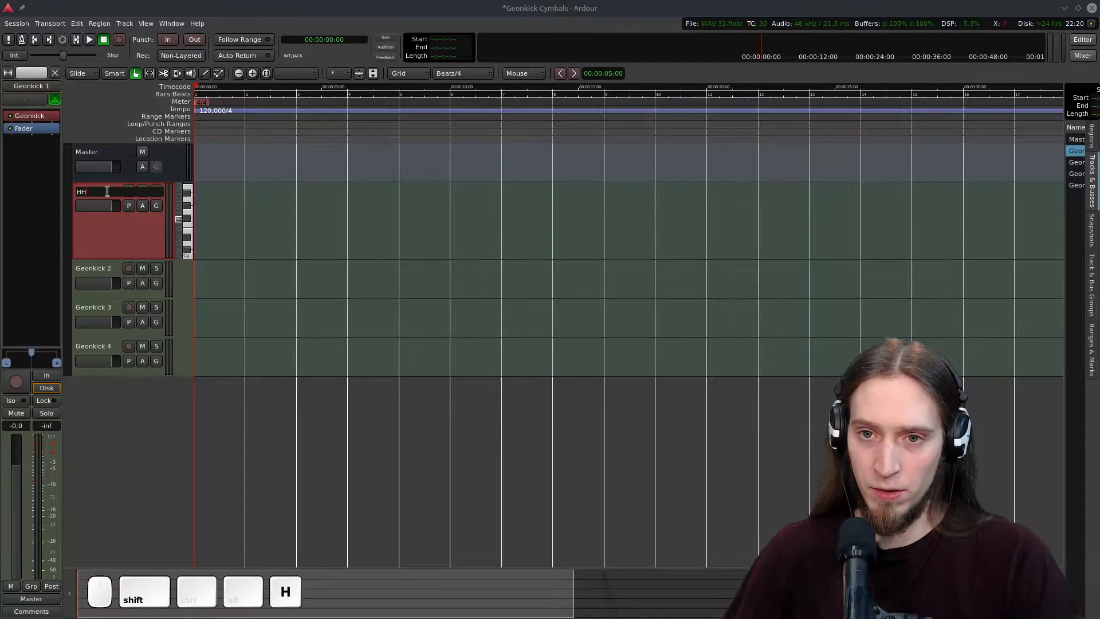
key("Return")
left_click_drag(132, 258, 132, 365)
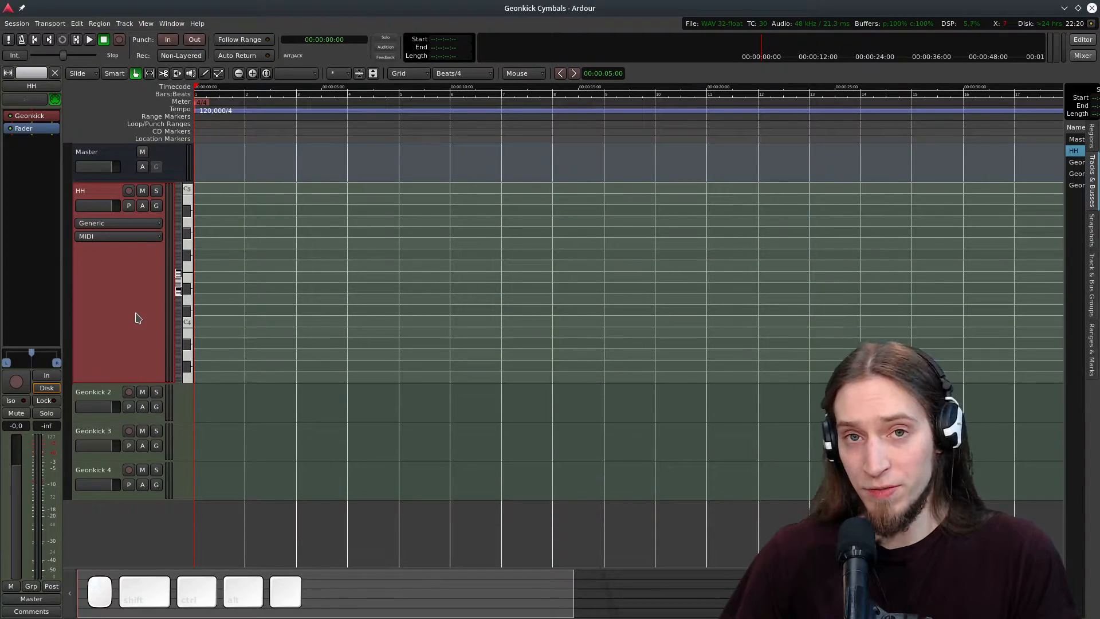
- Draw a MIDI region about three bars long on the HH track, starting at the session start
scroll(197, 307, "up", 1)
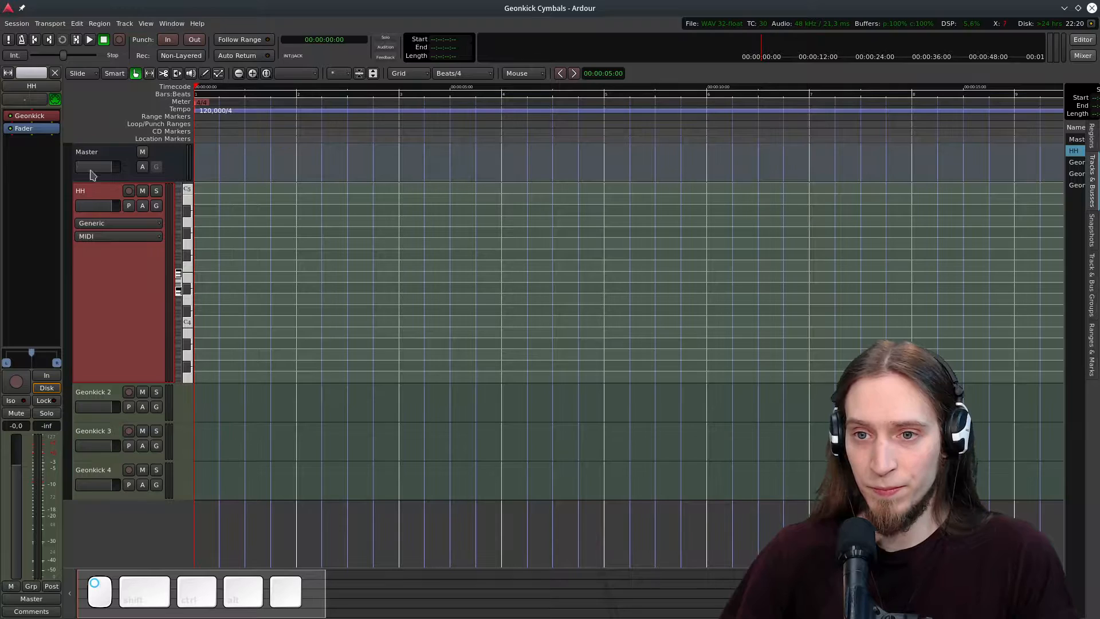
key("d")
mouse_move(229, 303)
left_mouse_down()
mouse_move(480, 304)
mouse_move(295, 308)
left_mouse_up()
key("g")
left_click_drag(437, 265, 493, 270)
key("space")
scroll(115, 273, "up", 1)
key("space")
- Draw four short C4 notes in the HH region, one on each beat of the first bar
left_click(200, 88)
key("d")
left_click(248, 321)
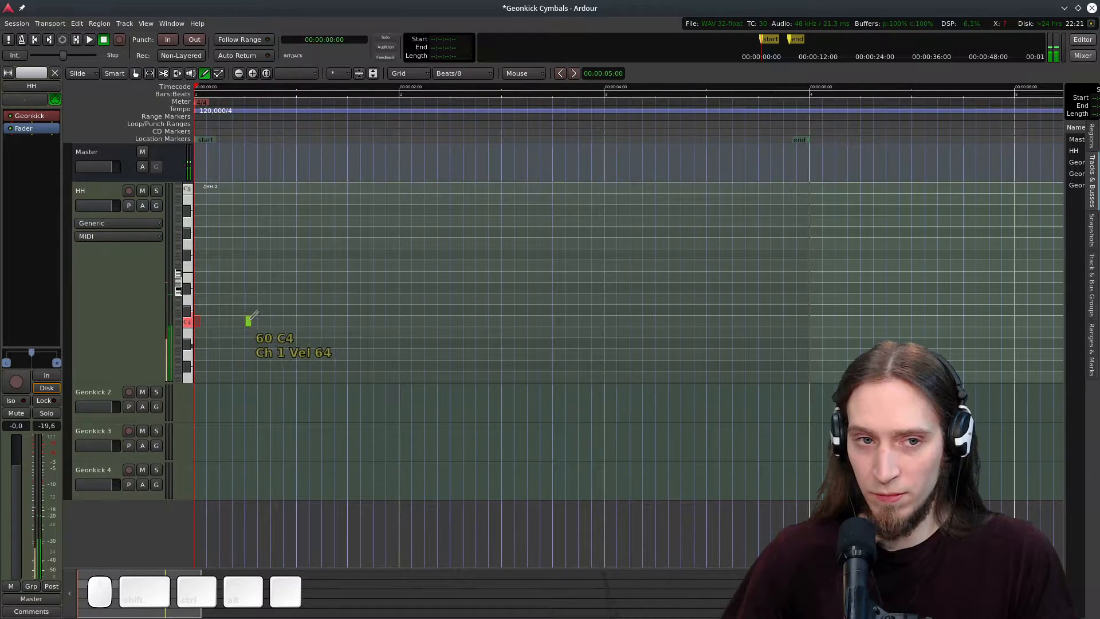
left_click(299, 321)
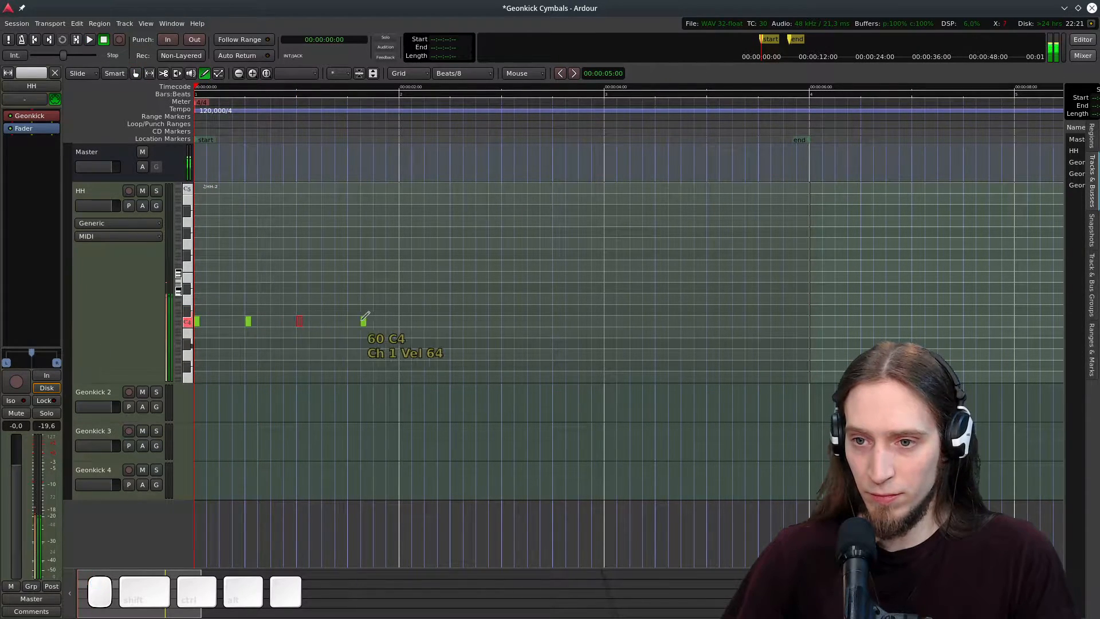
left_click(351, 321)
key("g")
- Shorten the HH region to one bar and play it back
left_click(406, 232)
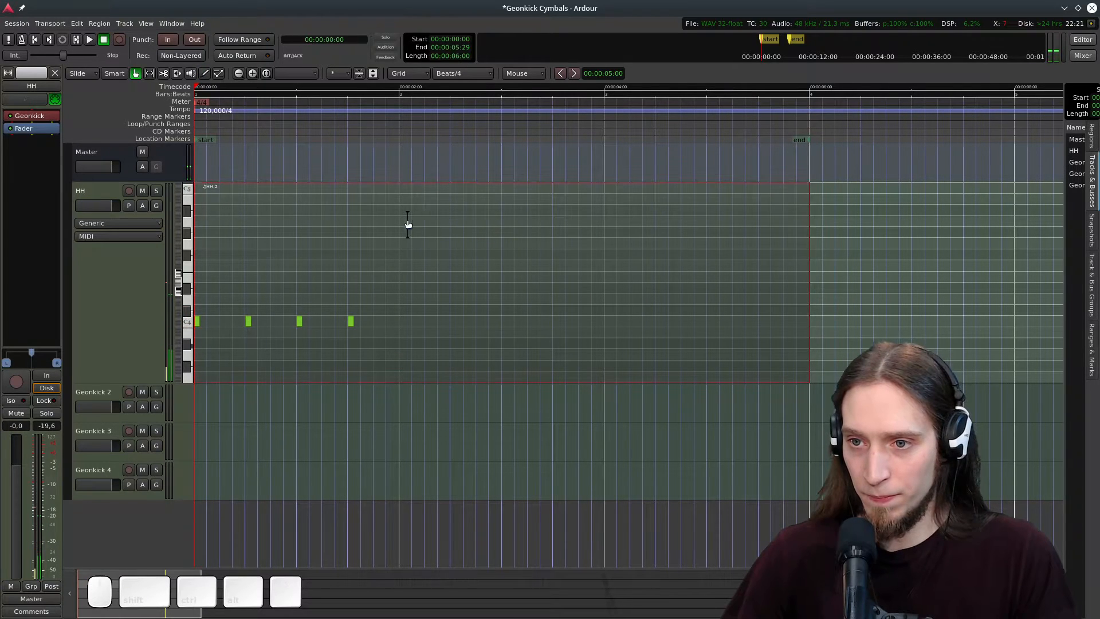
key("s")
left_click_drag(406, 223, 395, 225)
key("space")
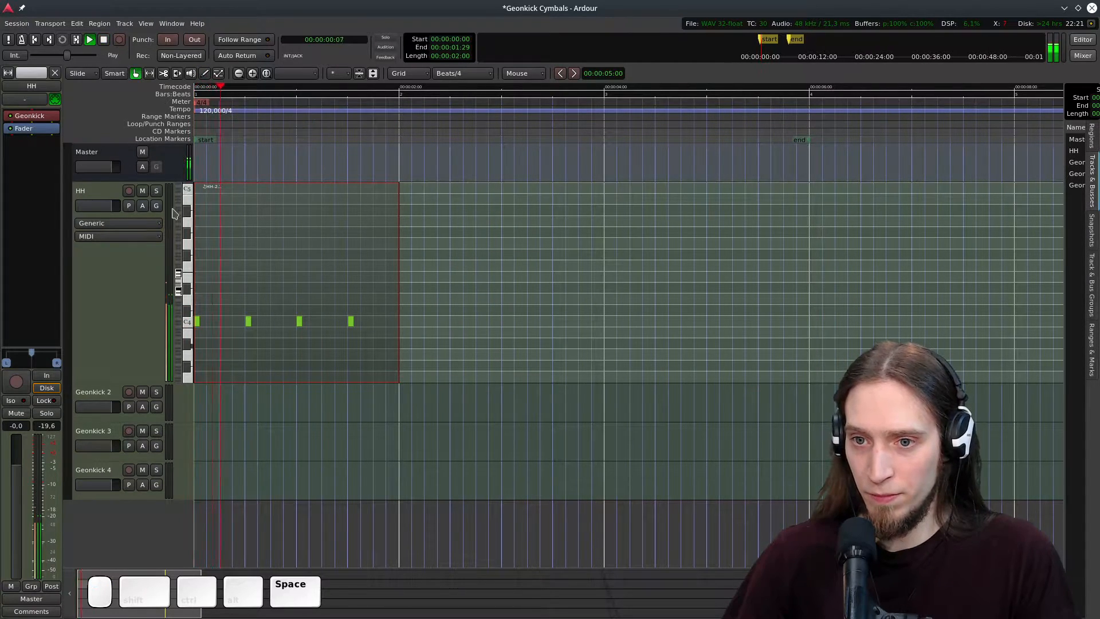
key("space")
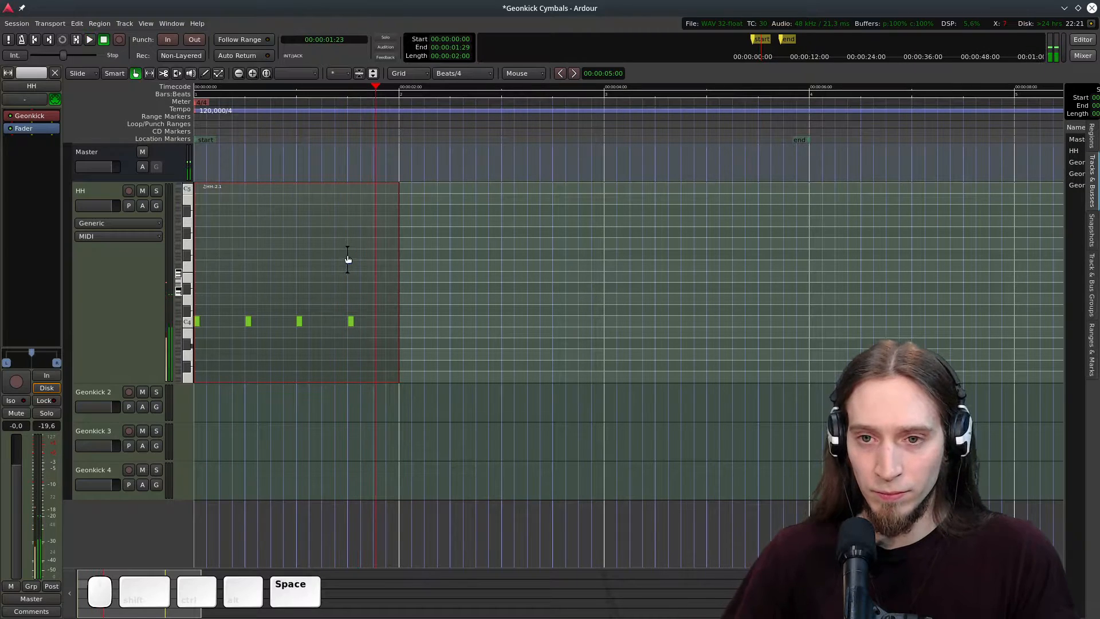
- Set the loop range to the one-bar HH region and audition it in loop playback
left_click(317, 271)
key("bracketright")
key("l")
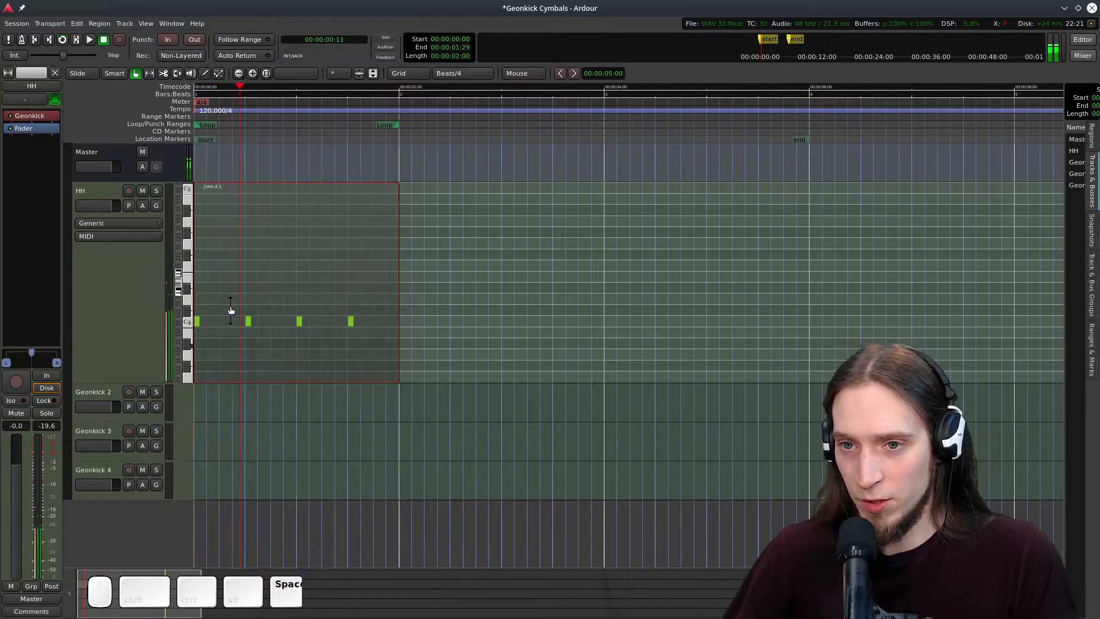
key("space")
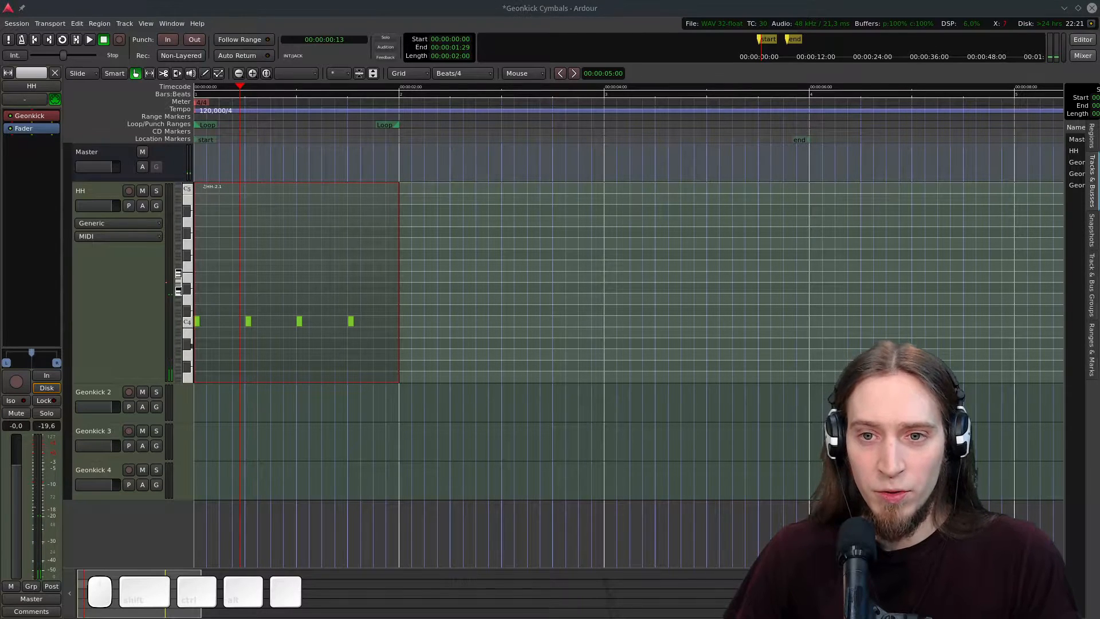
- Open the Geonkick plugin of the HH track, disable Oscillator 1 and enable the Noise generator
double_click(22, 117)
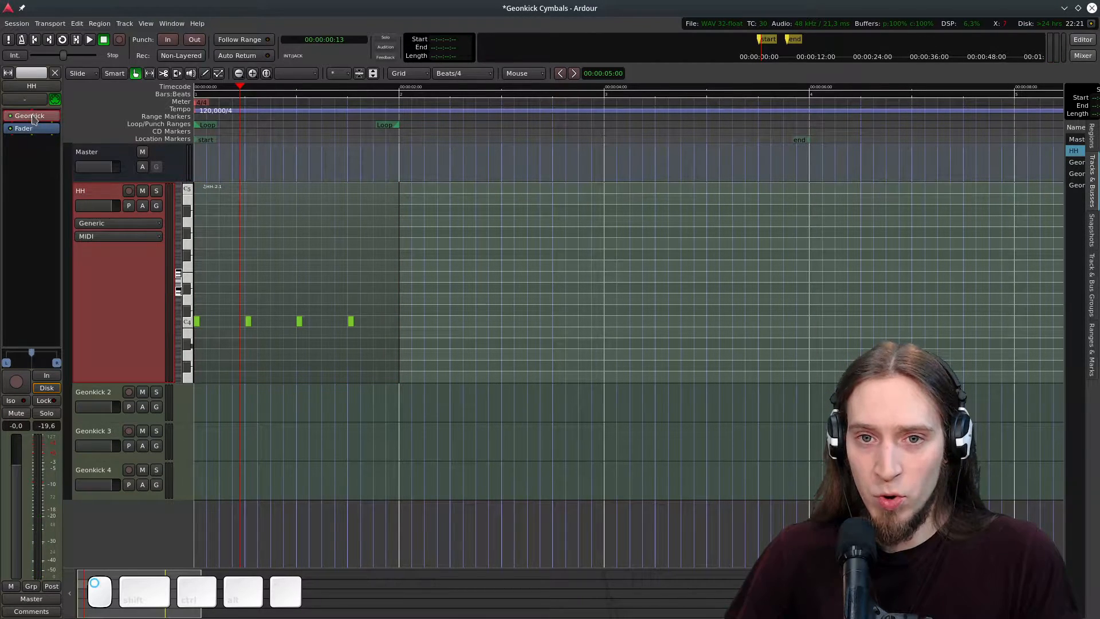
left_click_drag(100, 8, 347, 80)
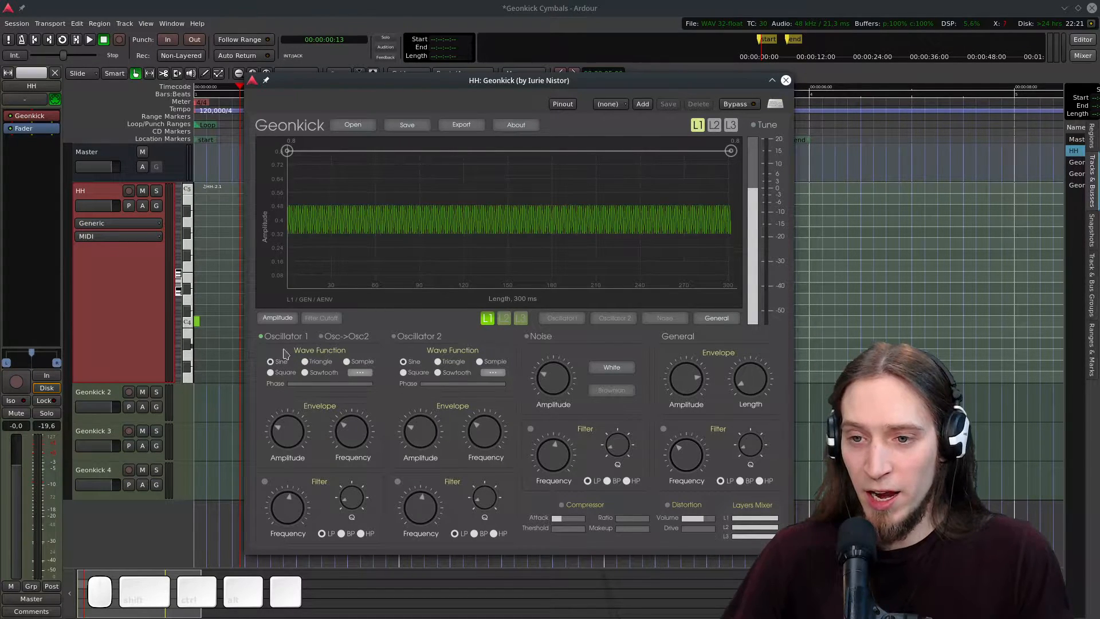
left_click(262, 339)
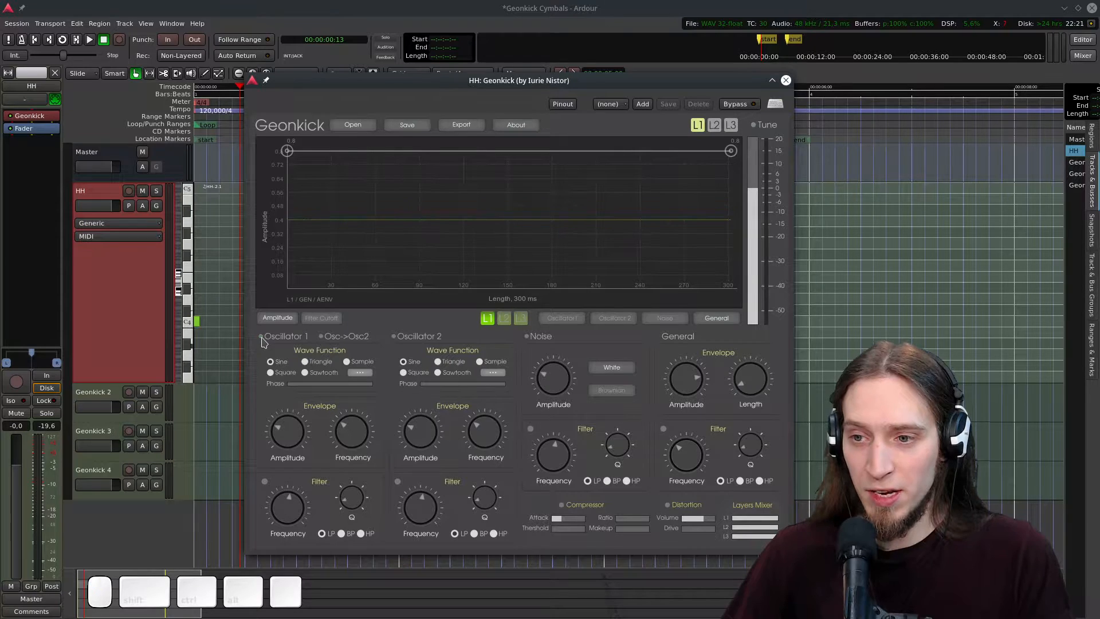
left_click(527, 337)
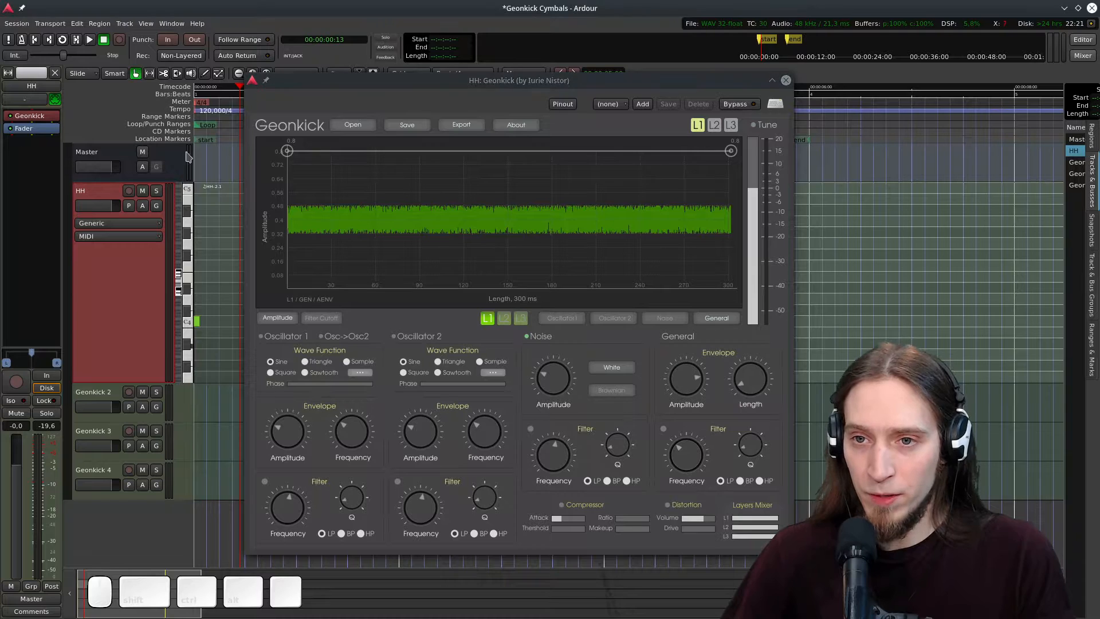
- Keep the Geonkick plugin window above other windows
right_click(371, 80)
mouse_move(447, 148)
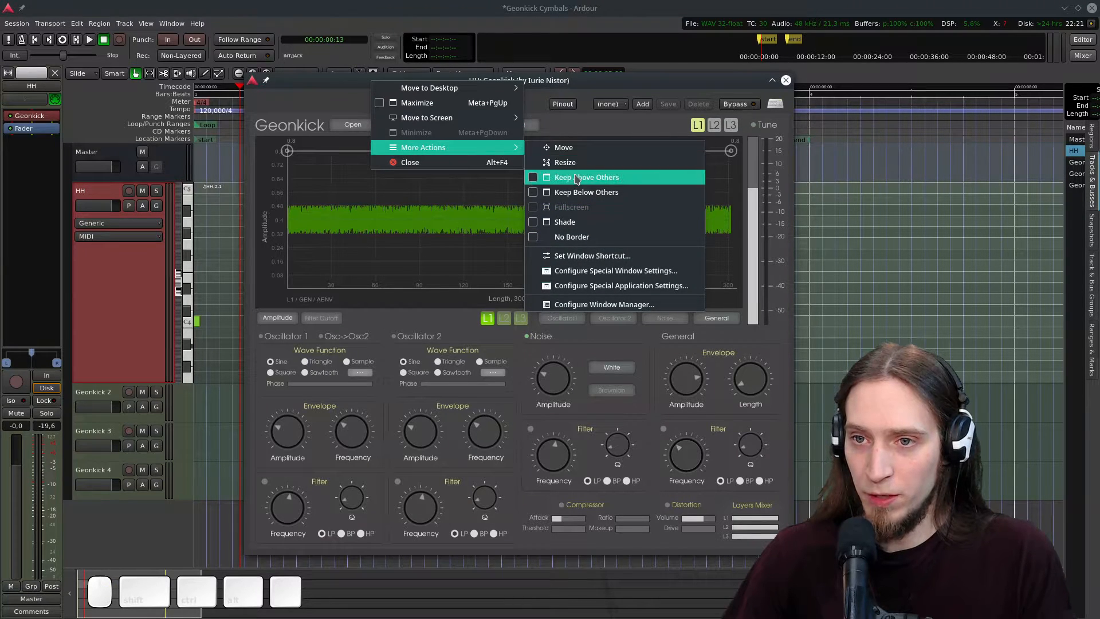
left_click(579, 177)
- Set the HH track's MIDI input to a2j and arm the track for recording
left_click(38, 101)
left_click(114, 137)
left_click(130, 192)
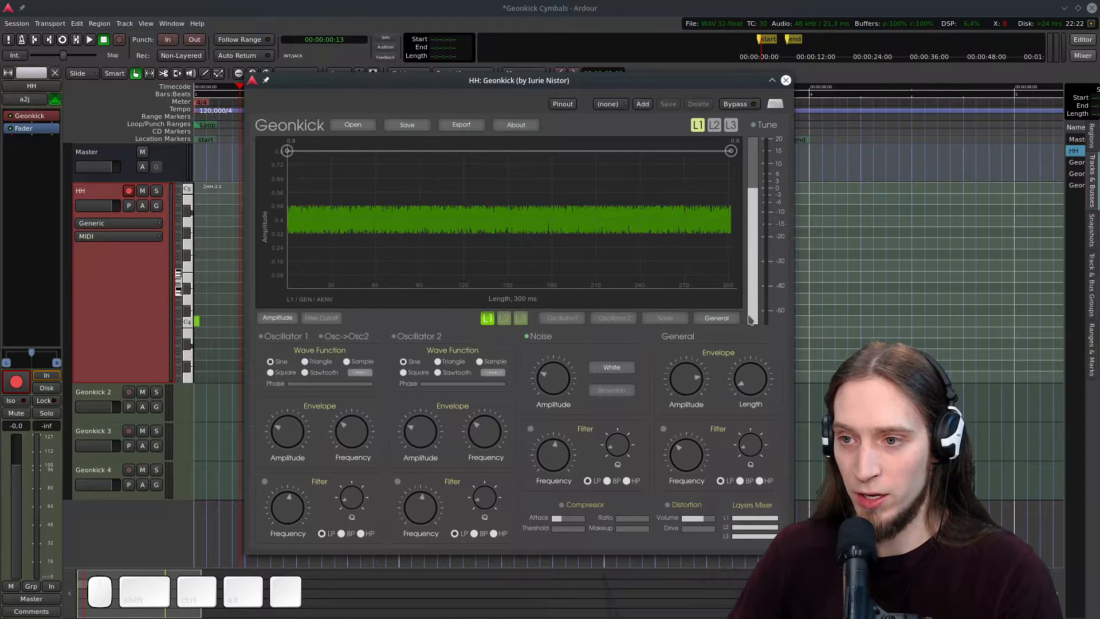
- Shape the noise amplitude envelope into a sharp initial drop with a short tail reaching zero at about 50 ms
left_click(669, 322)
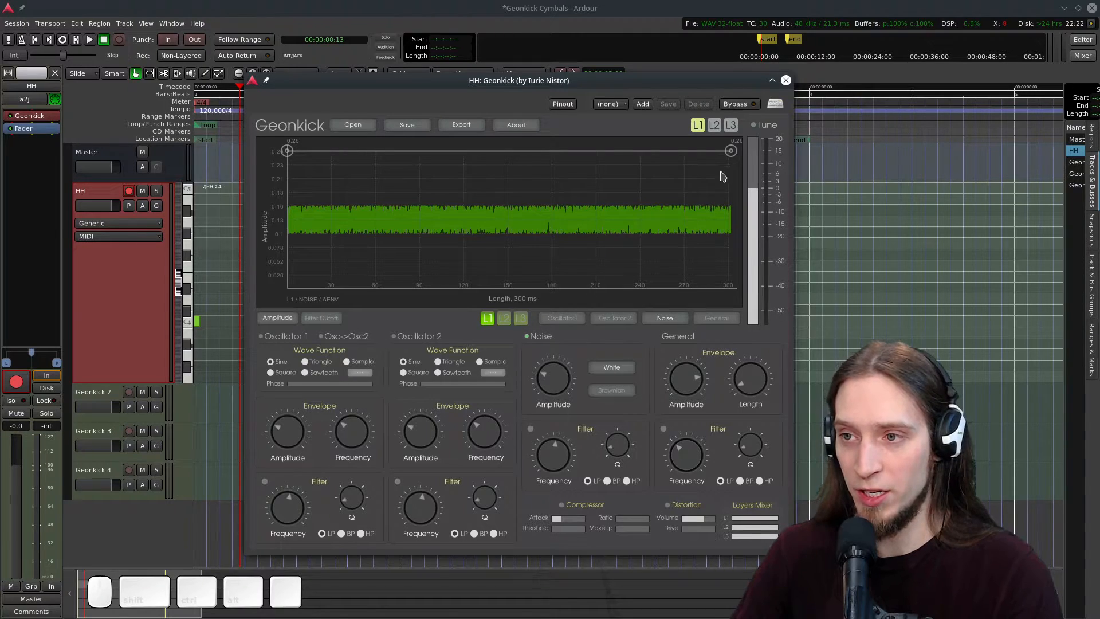
left_click_drag(730, 151, 348, 287)
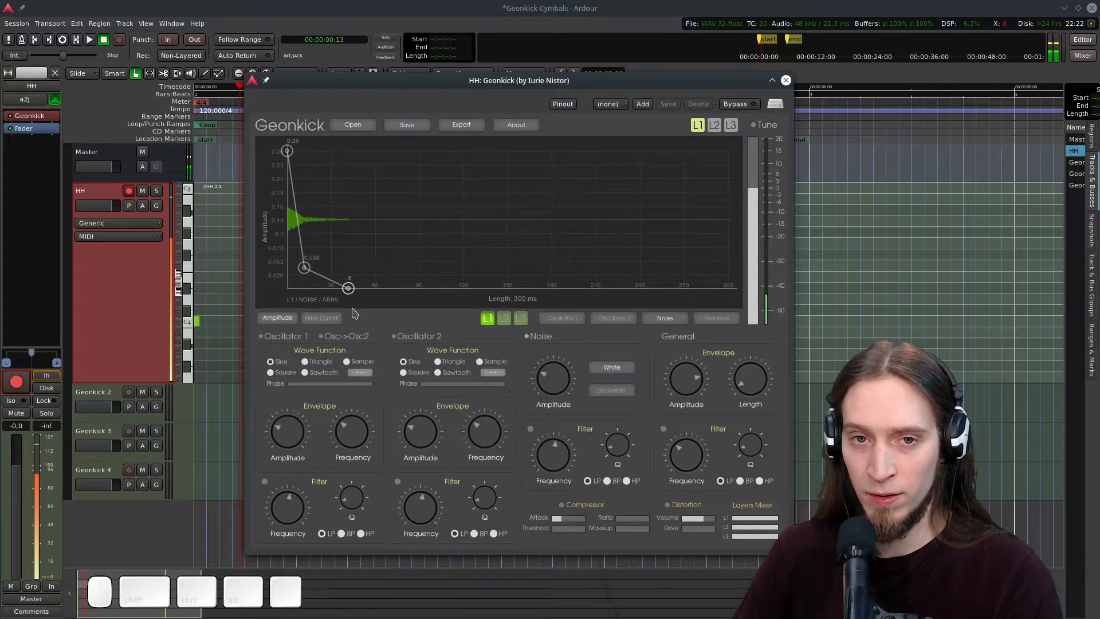
left_click_drag(470, 300, 479, 290)
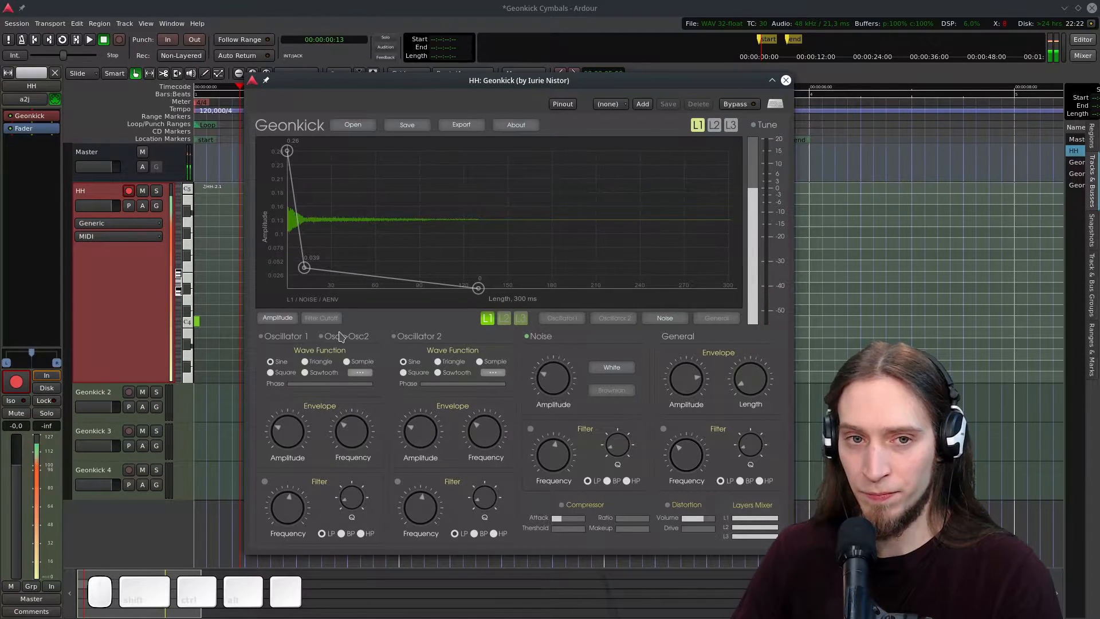
left_click_drag(481, 288, 362, 311)
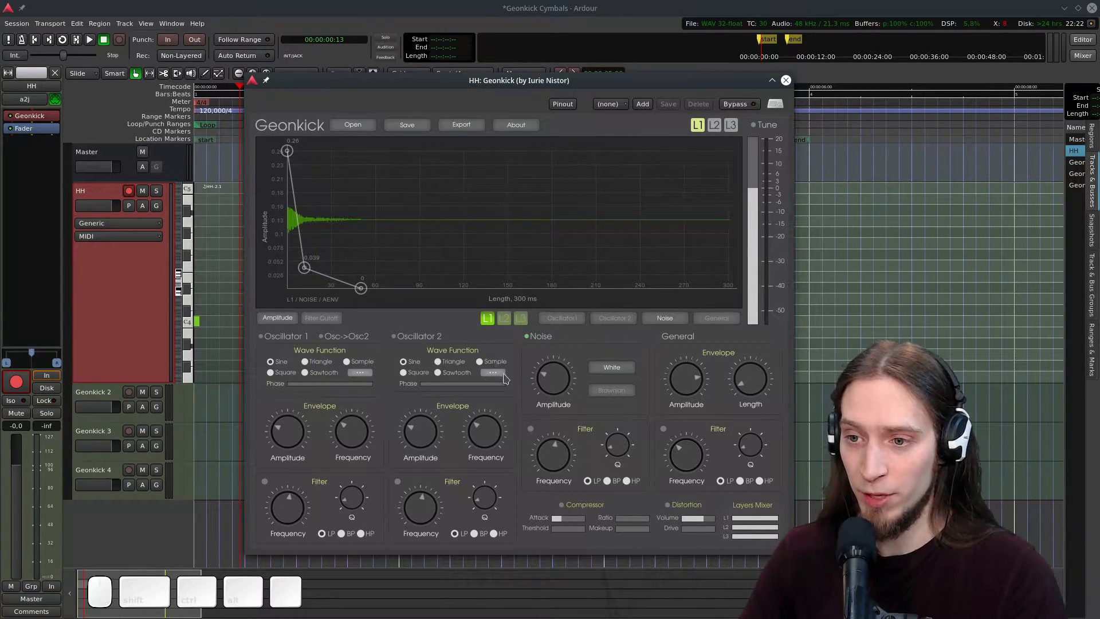
- Enable the noise filter and raise the noise amplitude to about 0.94
left_click(532, 430)
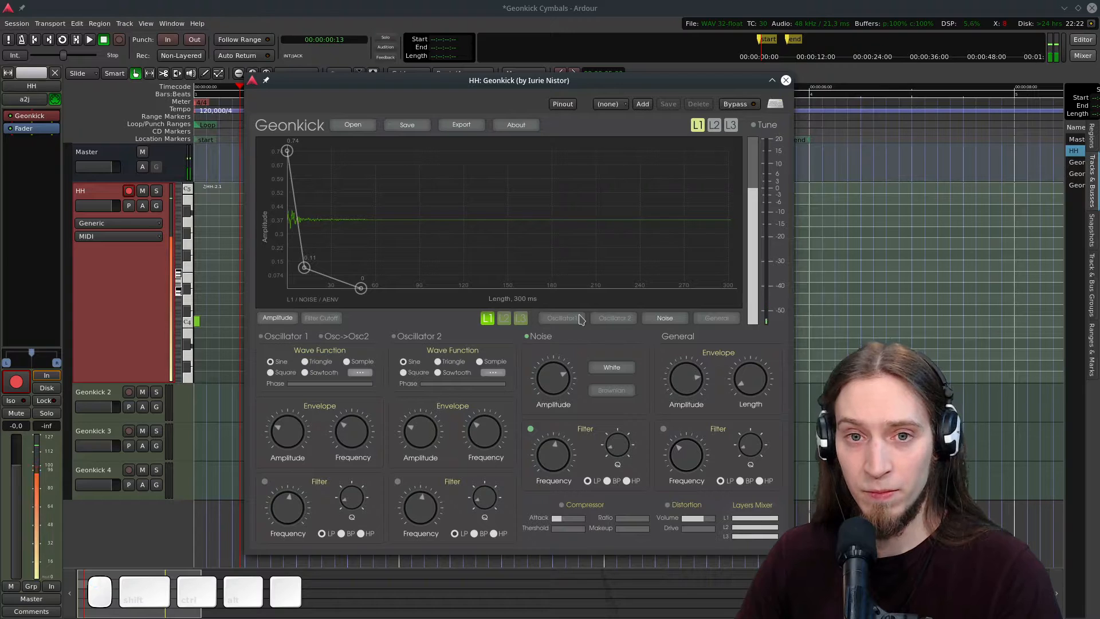
scroll(558, 354, "up", 2)
scroll(557, 353, "up", 1)
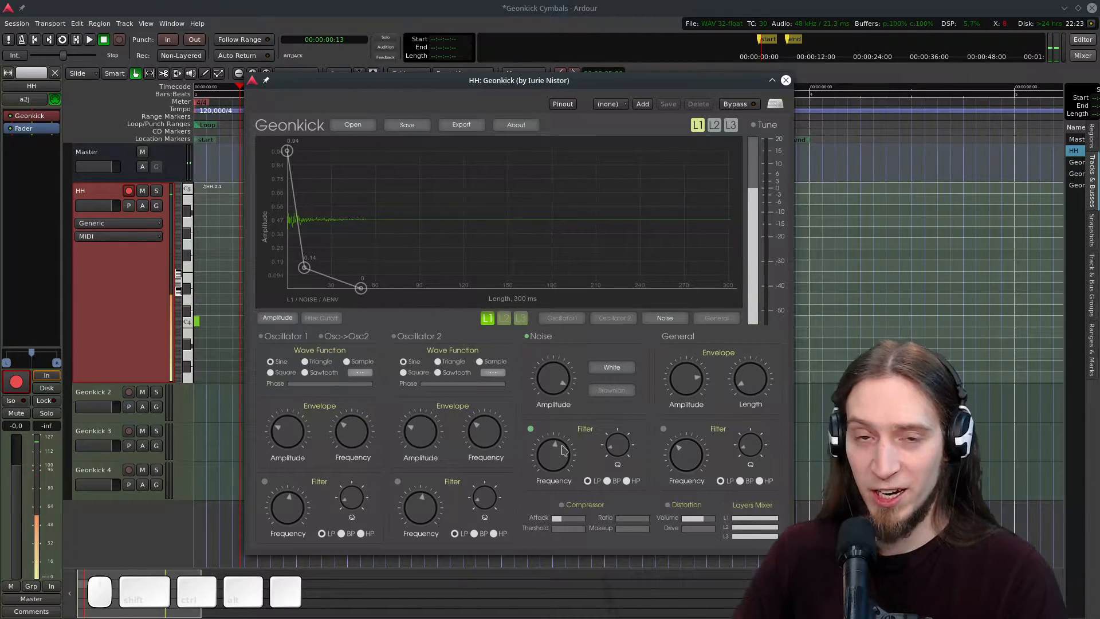
- Switch the noise filter to high-pass with a higher cutoff frequency and lower the noise amplitude to about 0.19
left_click(626, 481)
scroll(568, 458, "up", 2)
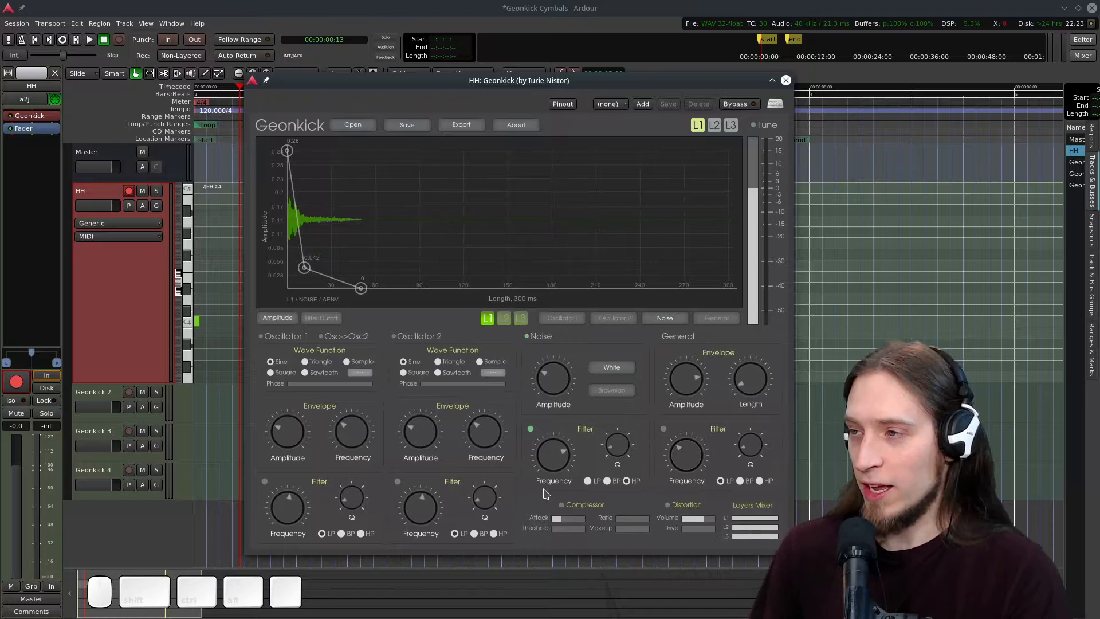
scroll(564, 394, "down", 3)
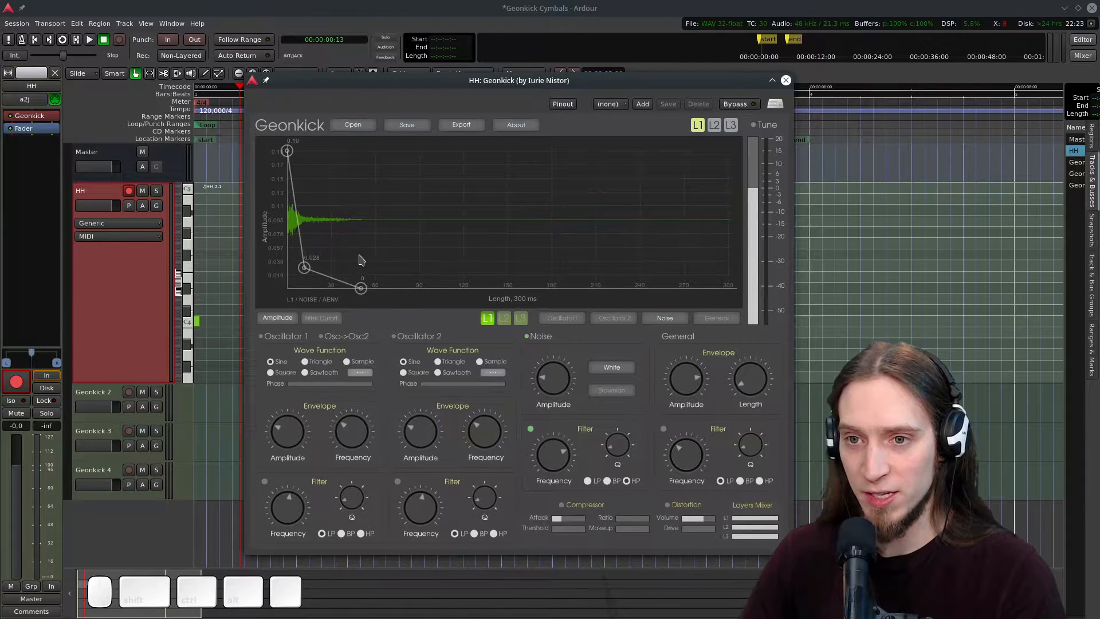
left_click(531, 430)
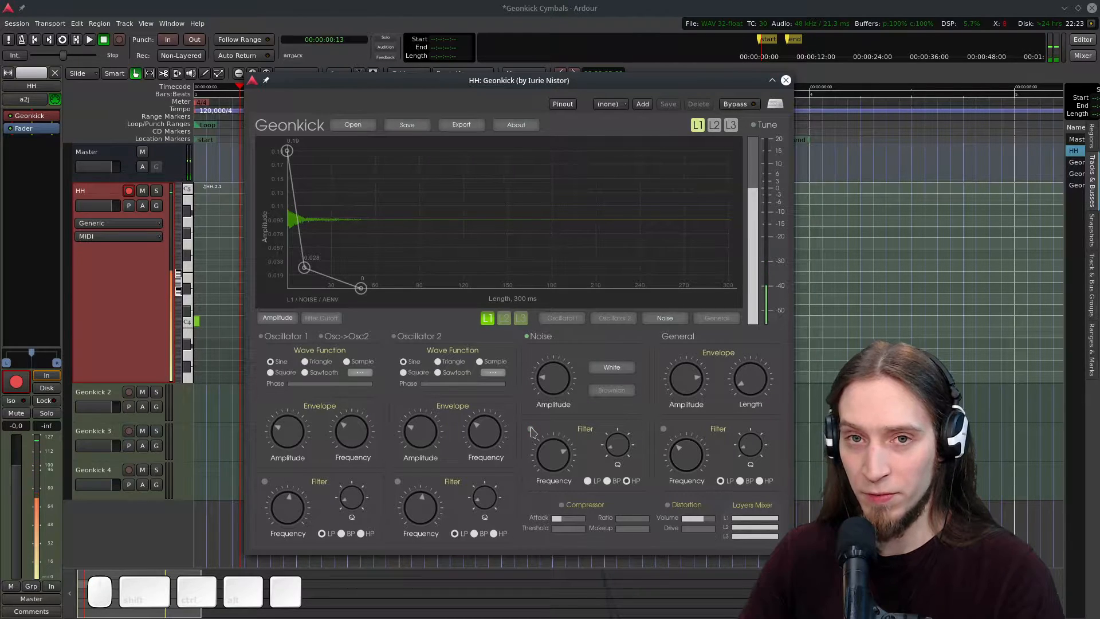
left_click(531, 430)
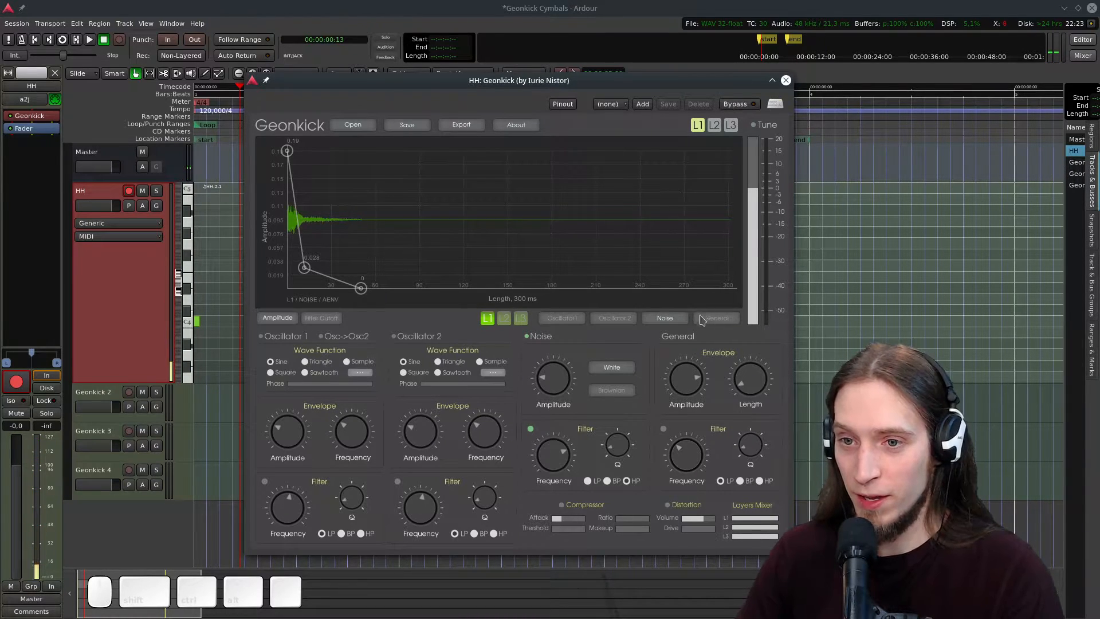
- Raise the noise amplitude to about 0.6 and add envelope points on the initial decay and in the tail at about 0.15
left_click_drag(301, 407, 296, 431)
left_click_drag(563, 381, 582, 321)
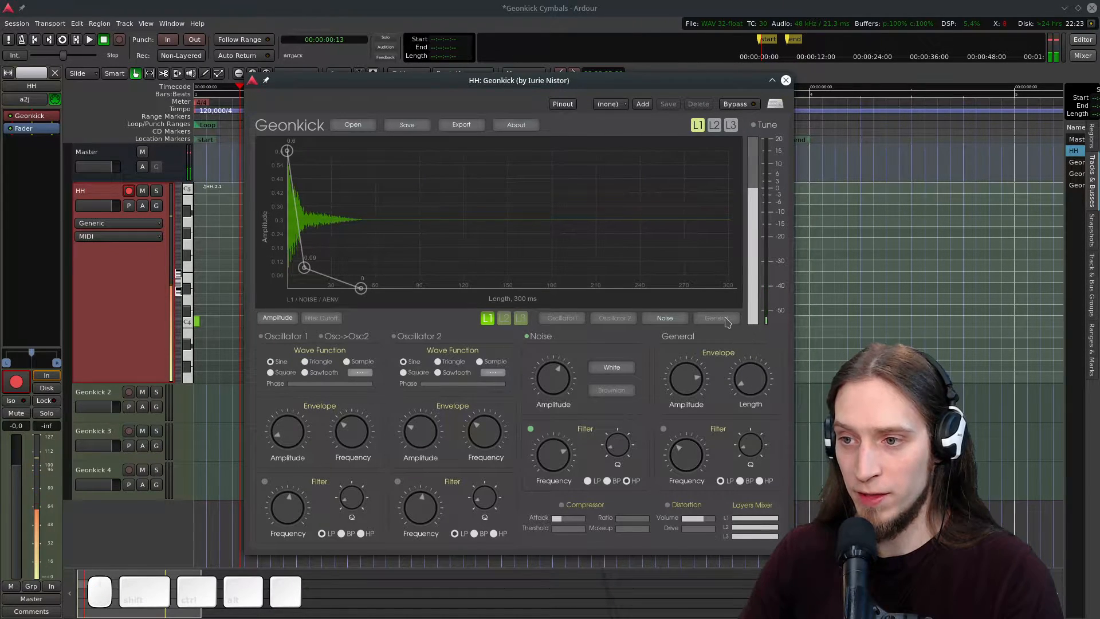
mouse_move(304, 269)
left_mouse_down()
mouse_move(294, 214)
mouse_move(295, 275)
mouse_move(304, 271)
left_mouse_up()
double_click(326, 255)
right_click(326, 255)
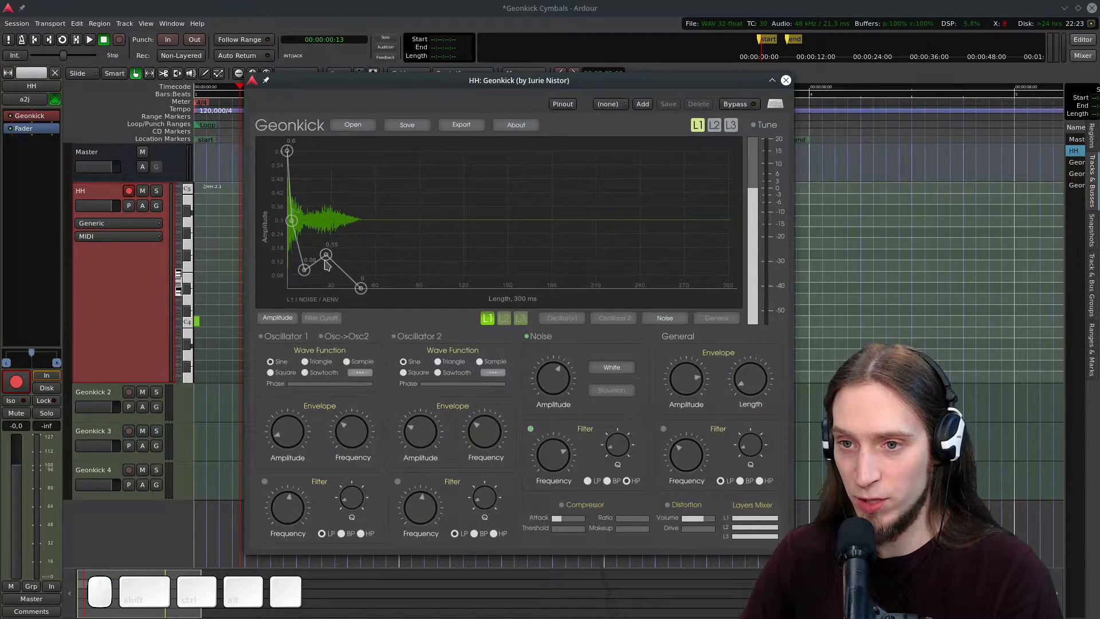
- Remove the 0.15 point from the noise envelope, add a tail point at about 0.035, and extend the end to zero at 300 ms
right_click(326, 259)
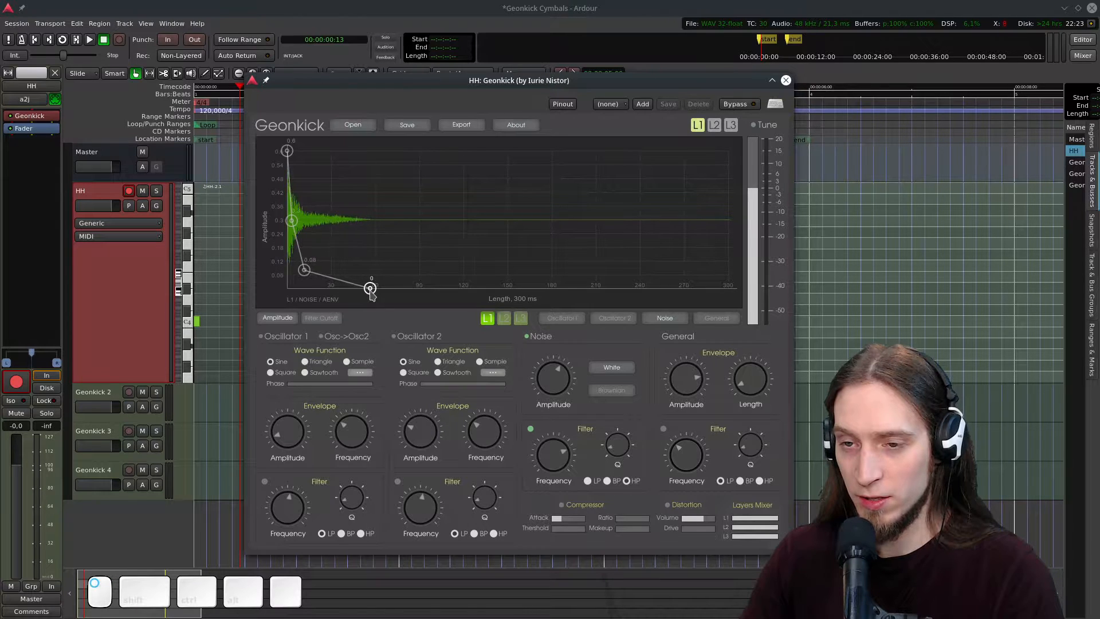
left_click_drag(361, 287, 330, 280)
double_click(400, 285)
left_click_drag(399, 285, 705, 288)
left_click(632, 320)
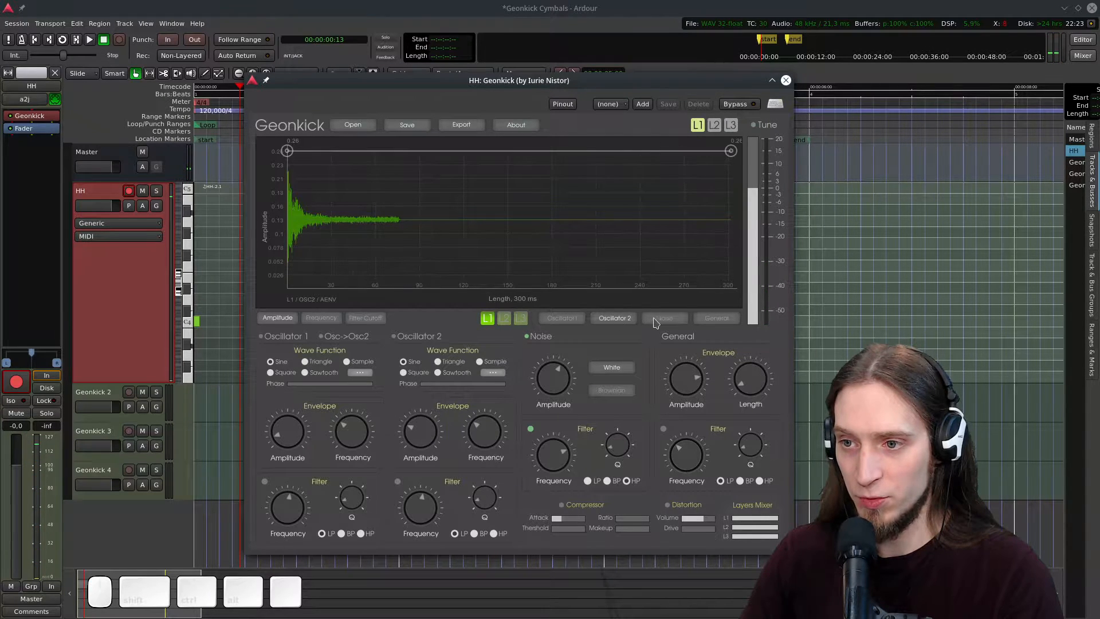
left_click(658, 321)
left_click_drag(398, 280, 731, 288)
left_click_drag(784, 319, 782, 318)
left_click_drag(732, 289, 732, 294)
right_click(707, 289)
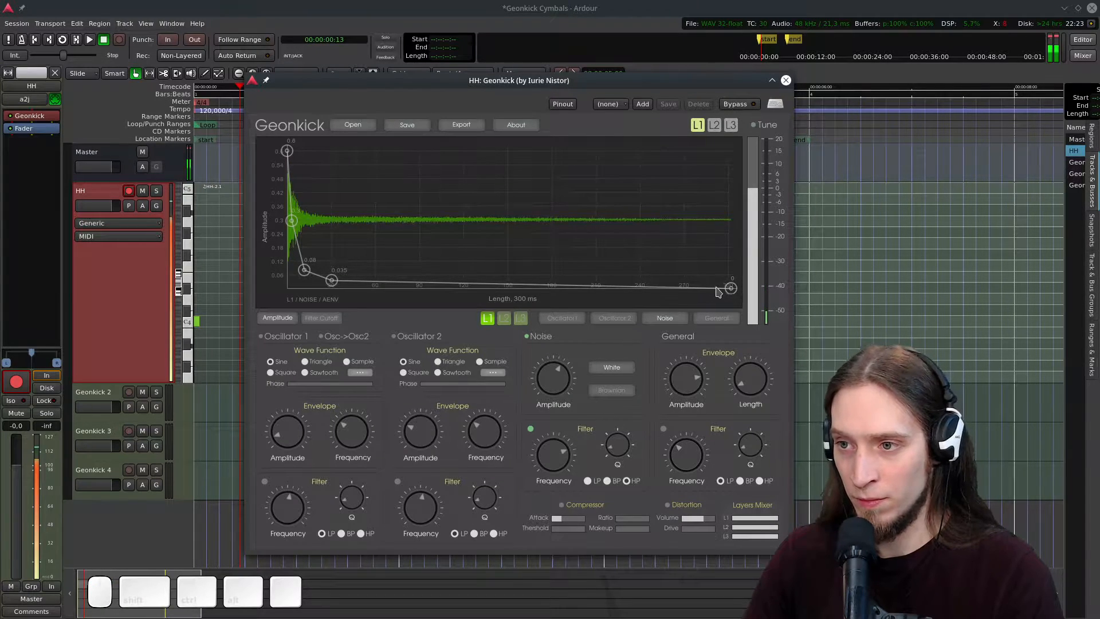
- Reshape the noise decay with points at about 0.28 near 20 ms, 0.098 near 80 ms and 0.016 near 175 ms
left_click_drag(331, 280, 546, 284)
left_click_drag(304, 270, 404, 265)
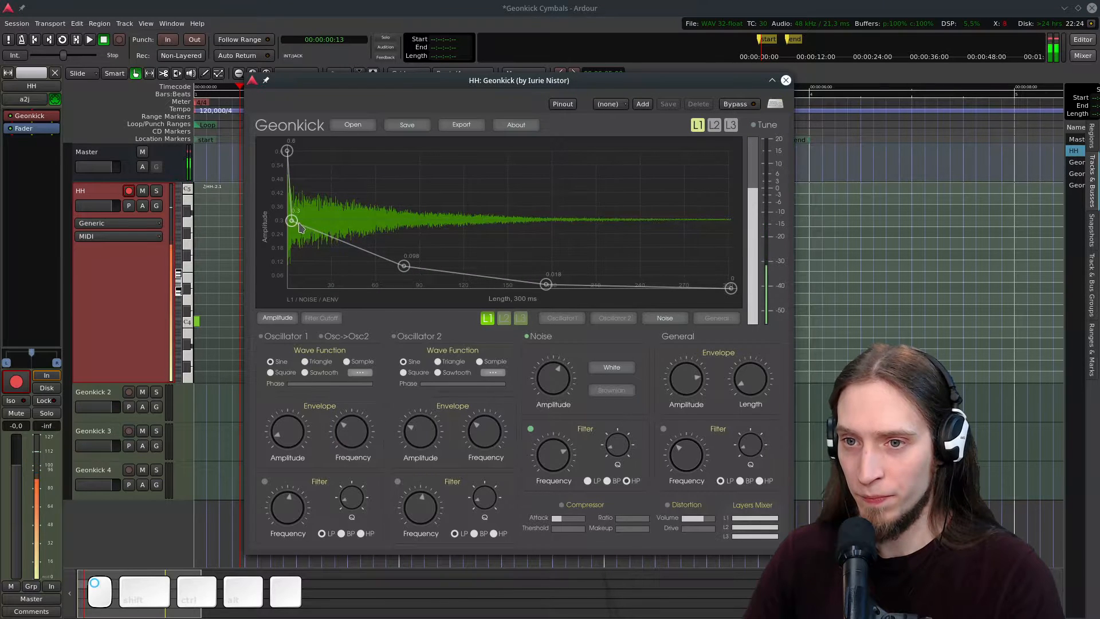
left_click_drag(292, 220, 317, 225)
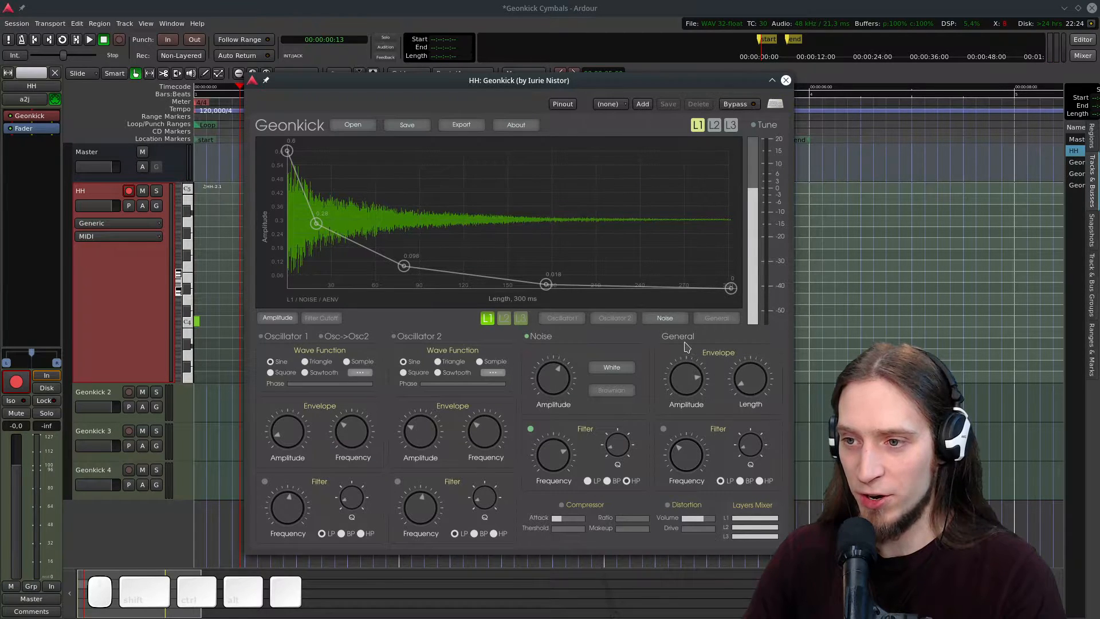
- Try general envelope lengths of about 123 ms and 4000 ms, and set the length to 50 ms
left_click_drag(754, 390, 756, 395)
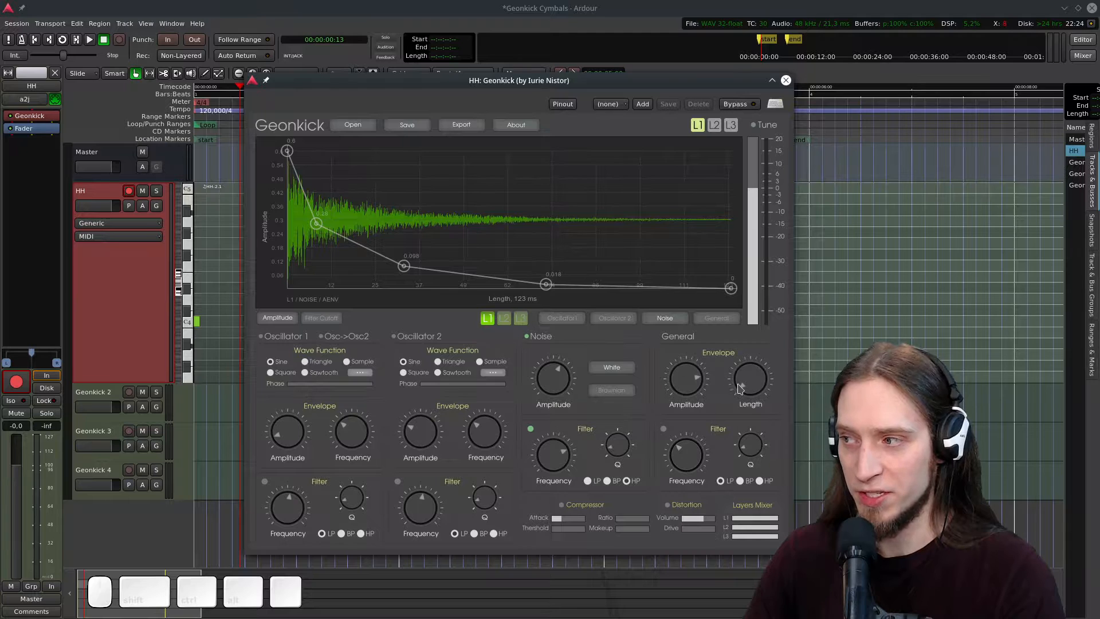
left_click_drag(740, 388, 753, 160)
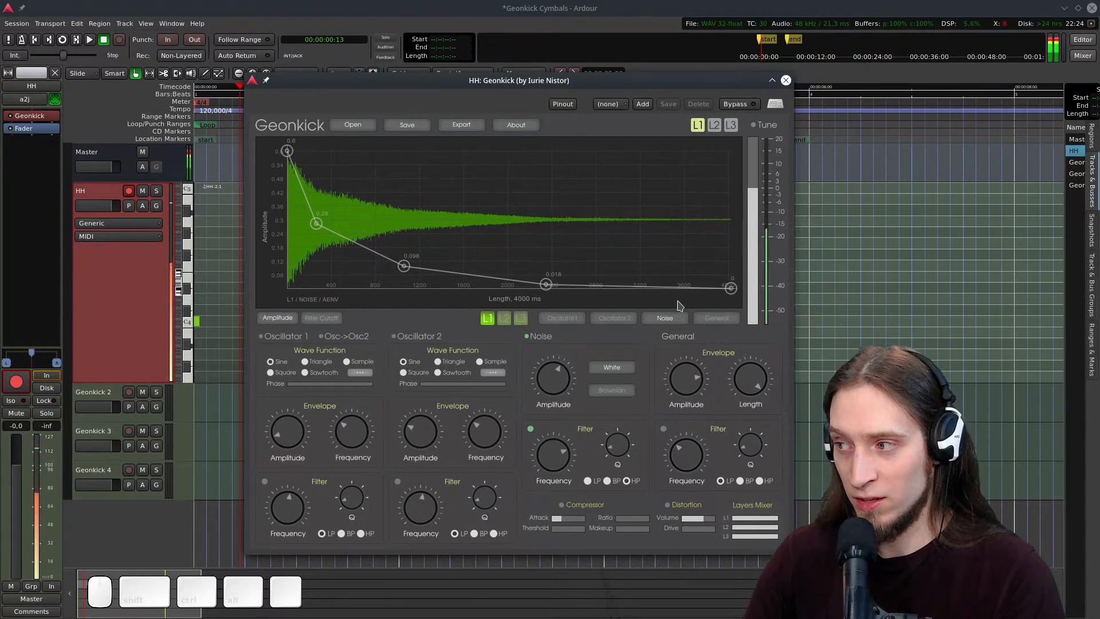
left_click_drag(731, 380, 752, 570)
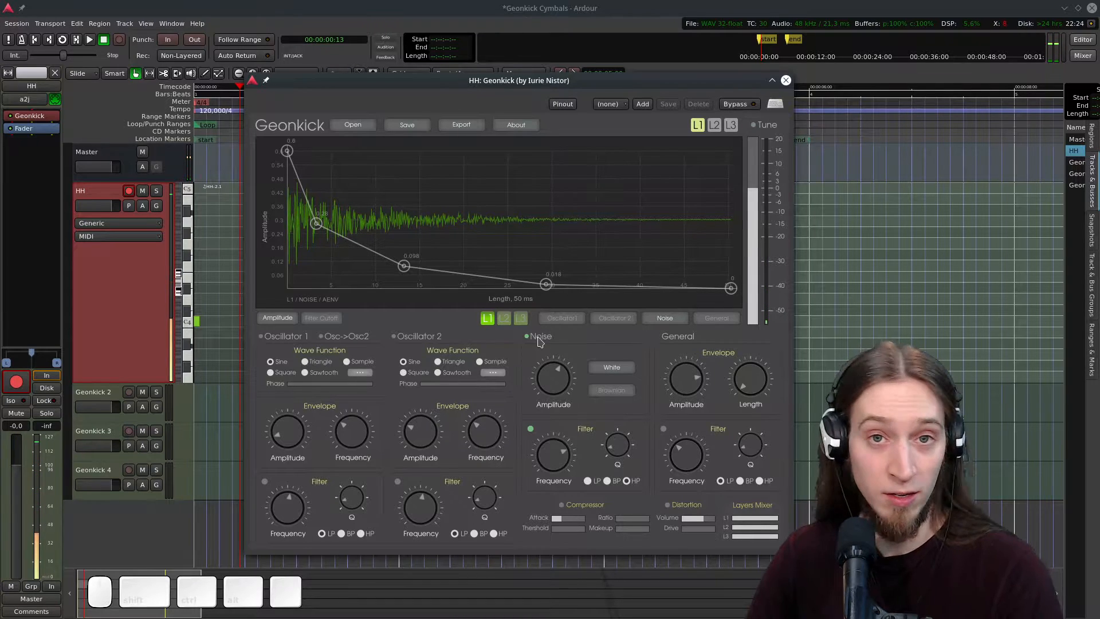
- Close the HH synth window and play back the recorded hi-hat pattern
left_click(785, 80)
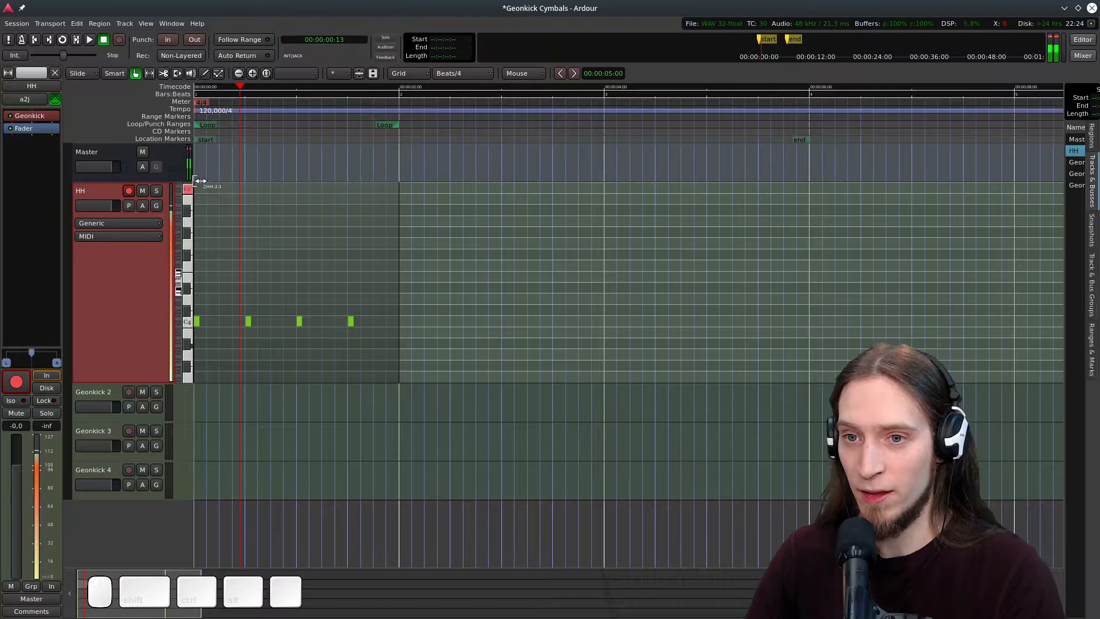
key("space")
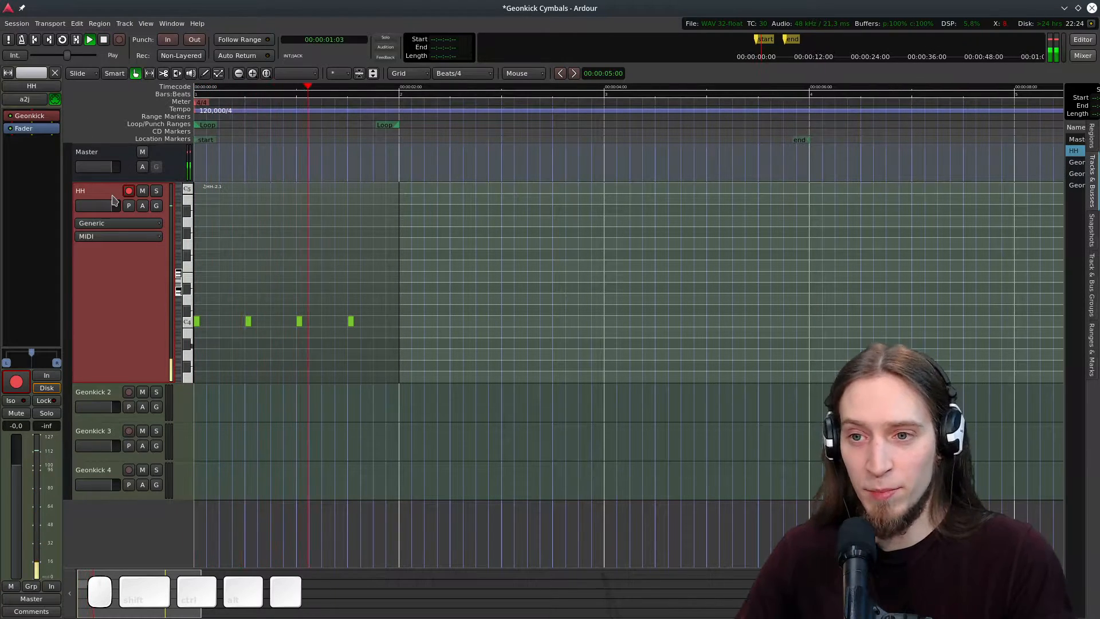
key("space")
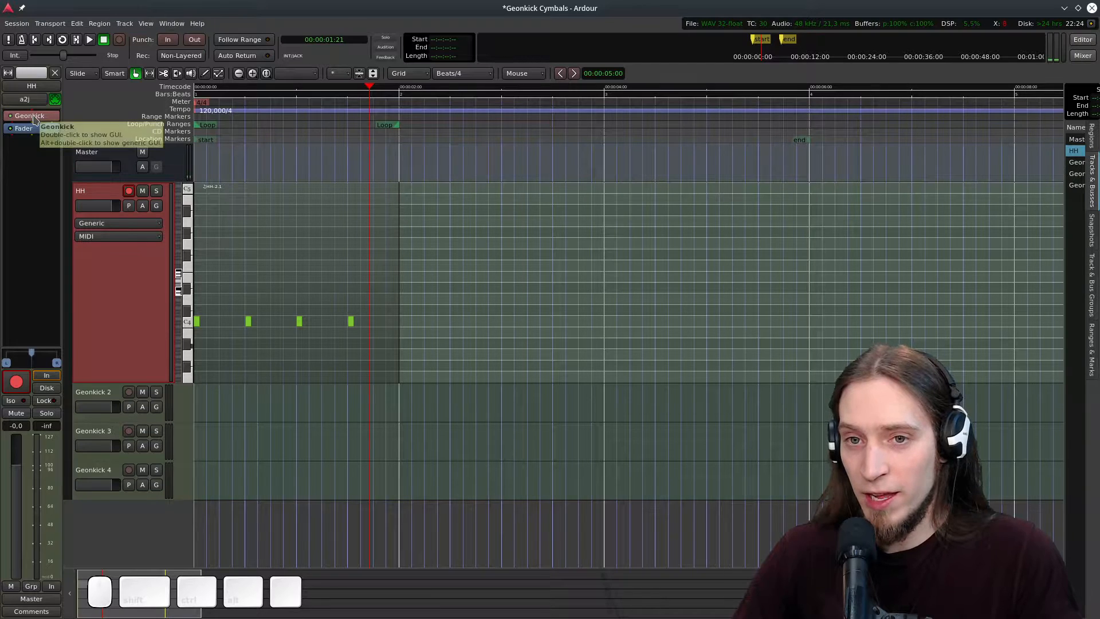
- Disarm the HH track and reduce its height, and rename the Geonkick 2 track as HH 2
left_click(128, 190)
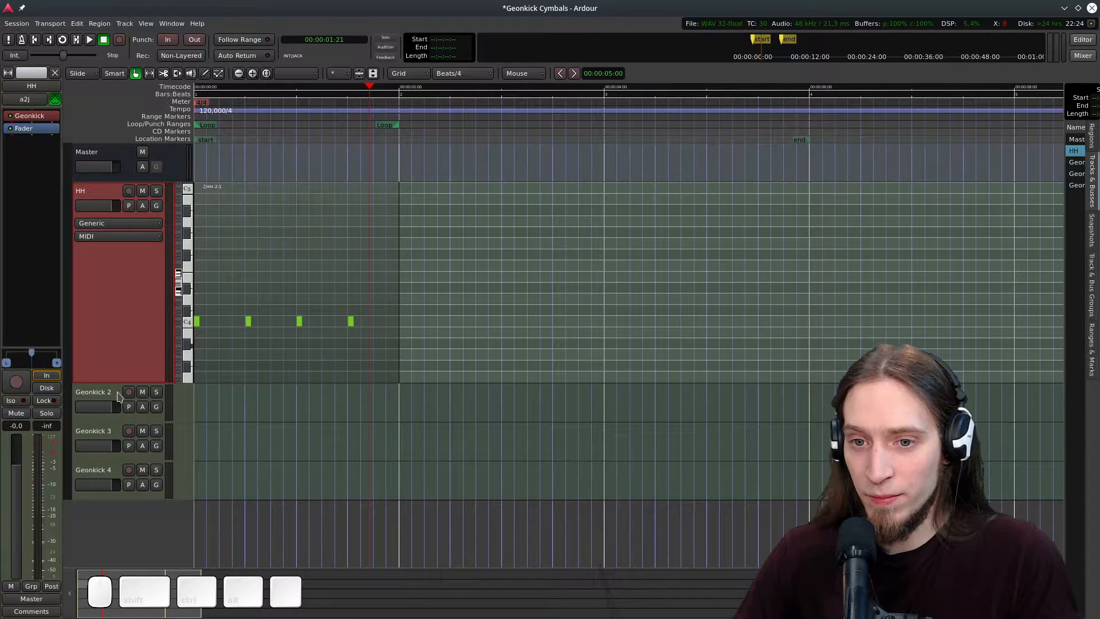
left_click_drag(119, 378, 117, 223)
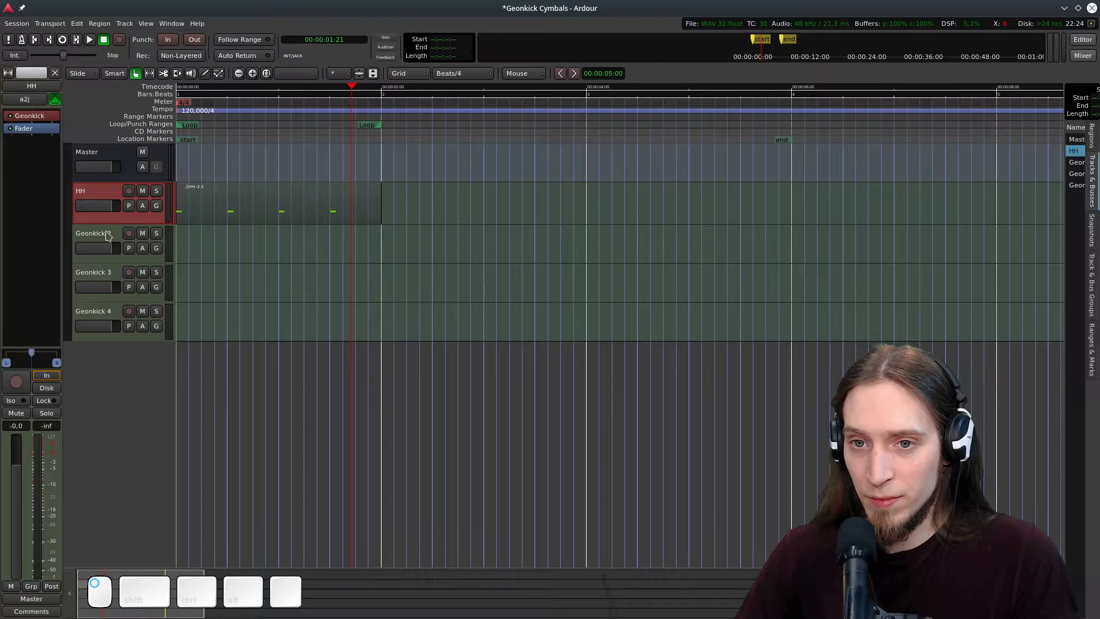
double_click(105, 234)
type("HH 2")
key("Return")
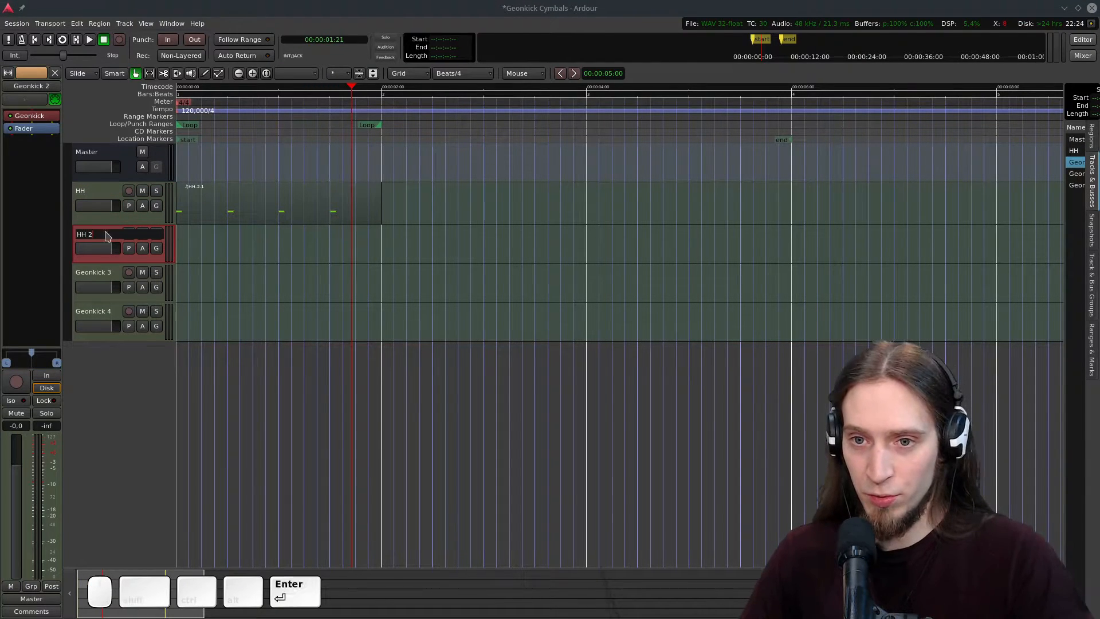
- Arm the HH 2 track for recording and connect its input to the MPK mini MIDI port
left_click(128, 233)
left_click(34, 101)
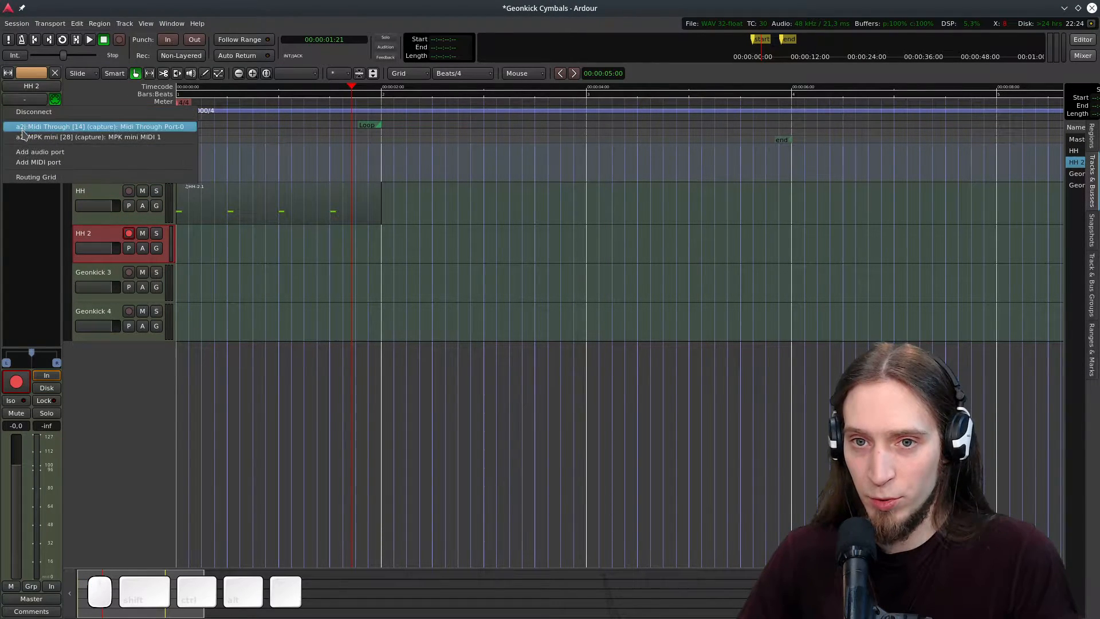
left_click(34, 144)
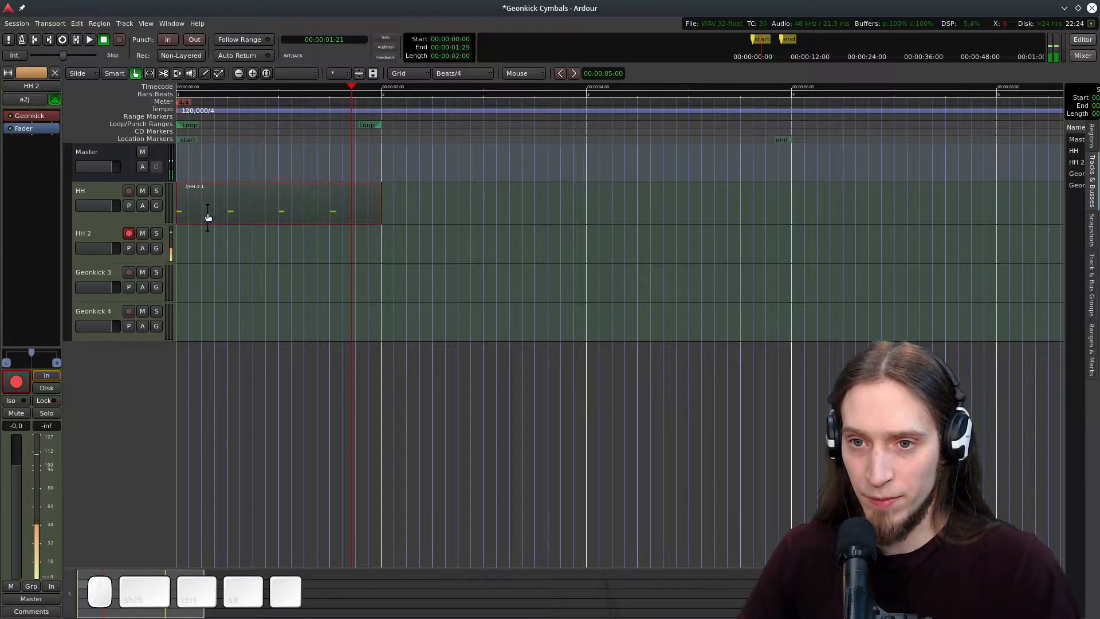
- Copy the HH region onto the HH 2, Geonkick 3 and Geonkick 4 tracks, and solo HH 2
left_click_drag(215, 206, 228, 293)
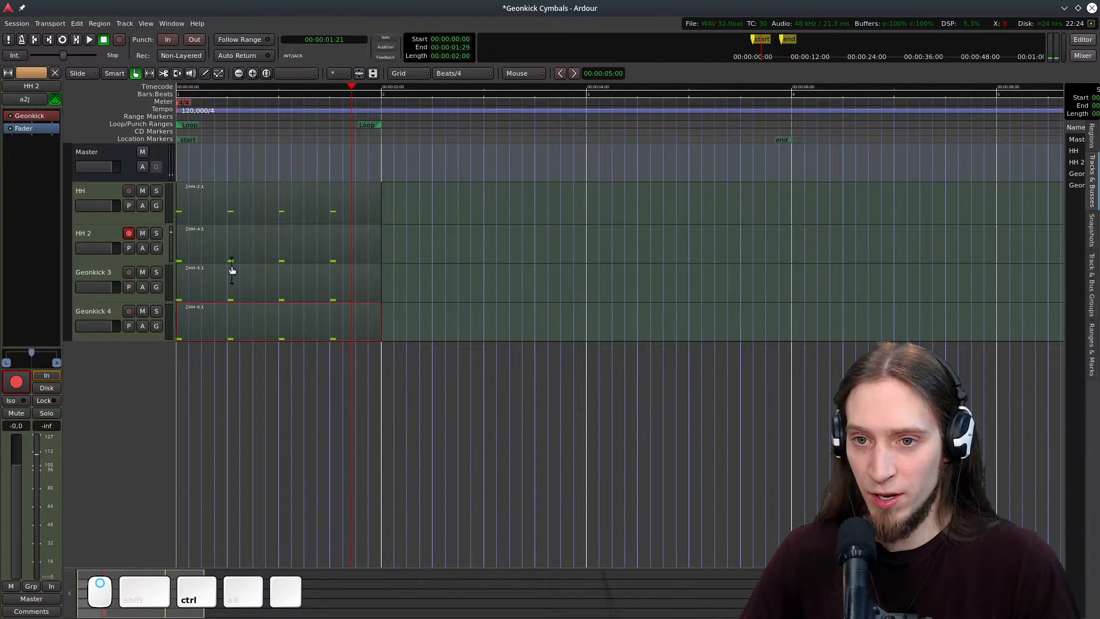
left_click(156, 233)
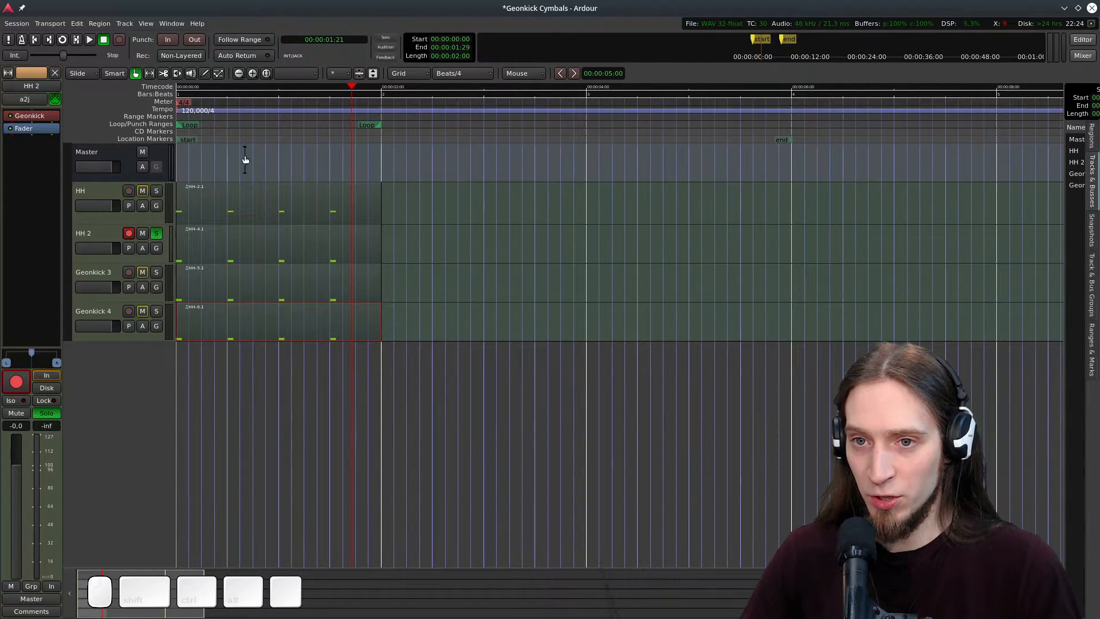
- Play back the soloed HH 2 track from the session start and check its level meter
key("Home")
key("space")
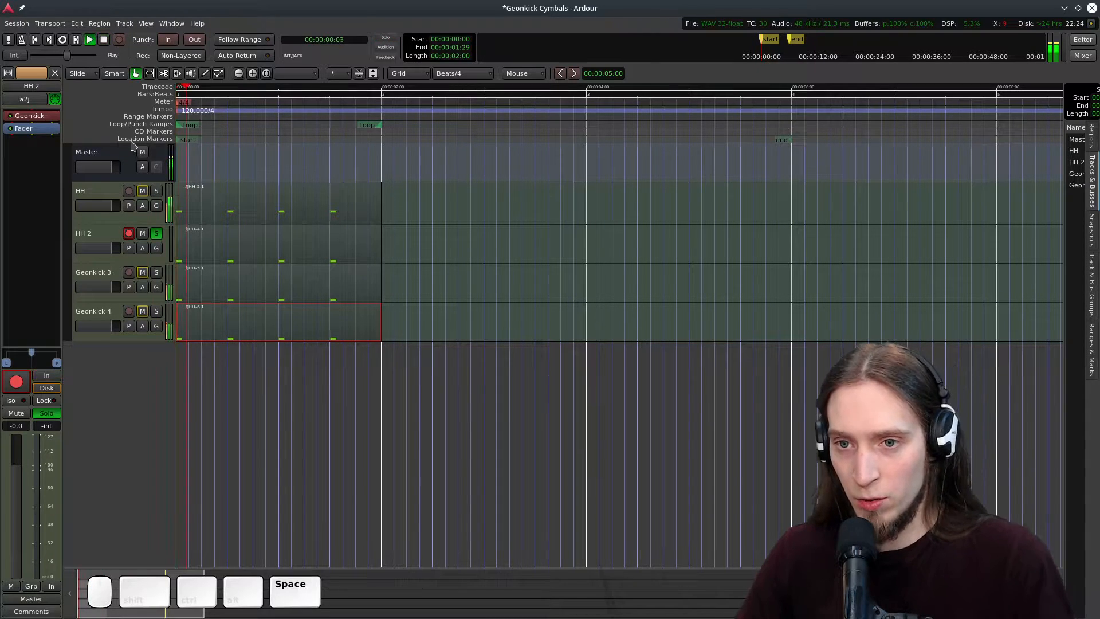
key("space")
key("space")
key("space")
left_click(91, 233)
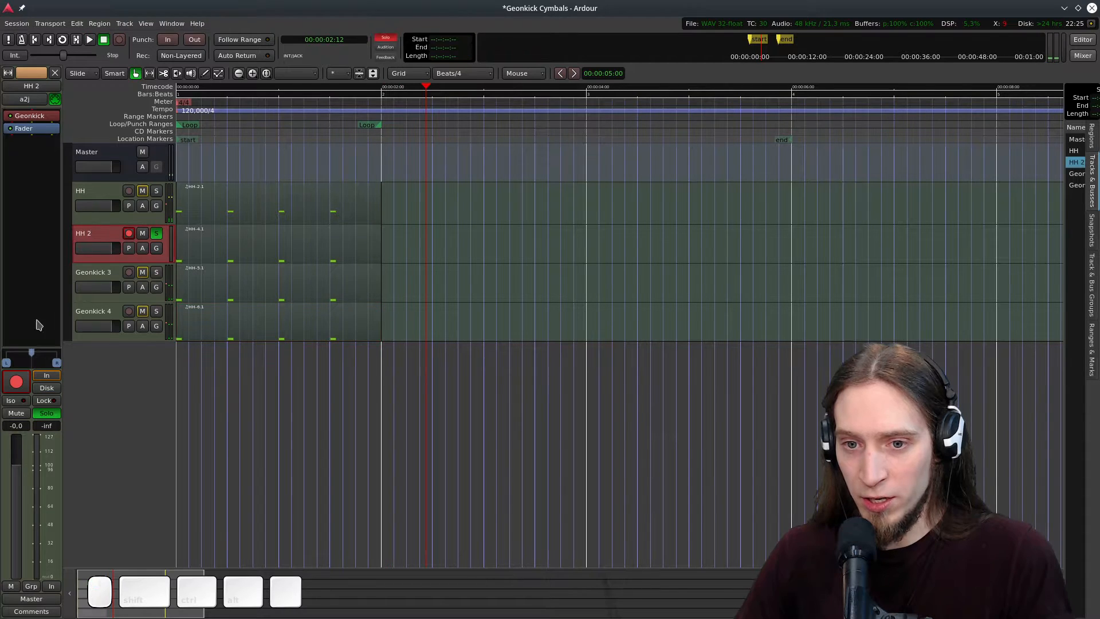
left_click(179, 91)
key("space")
key("space")
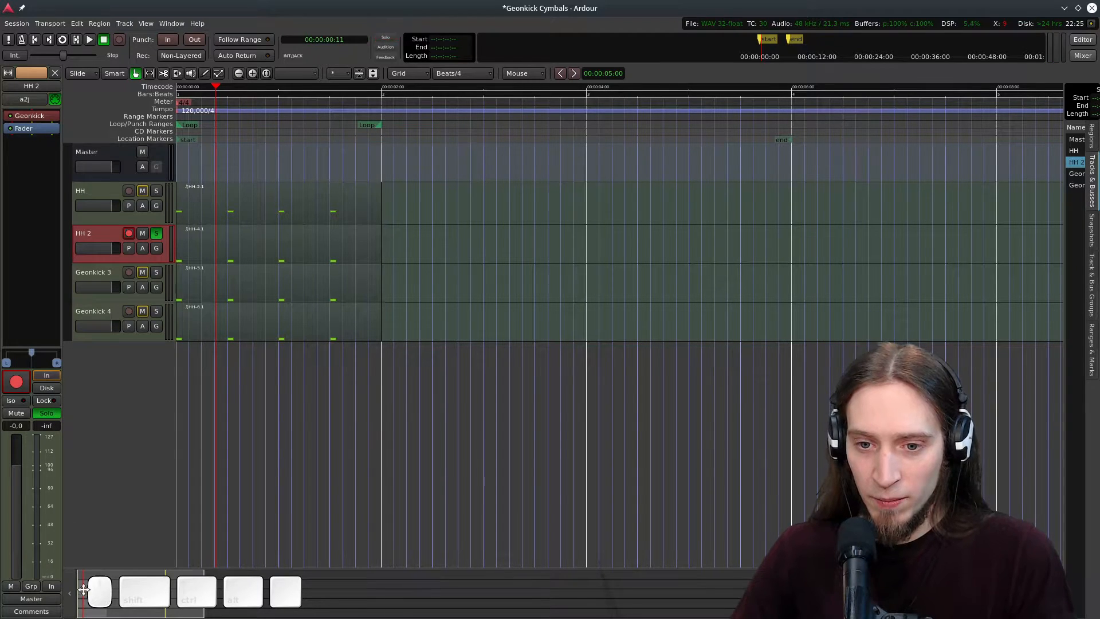
- Set the HH 2 meter point to Output and play the track to check its level
left_click(56, 588)
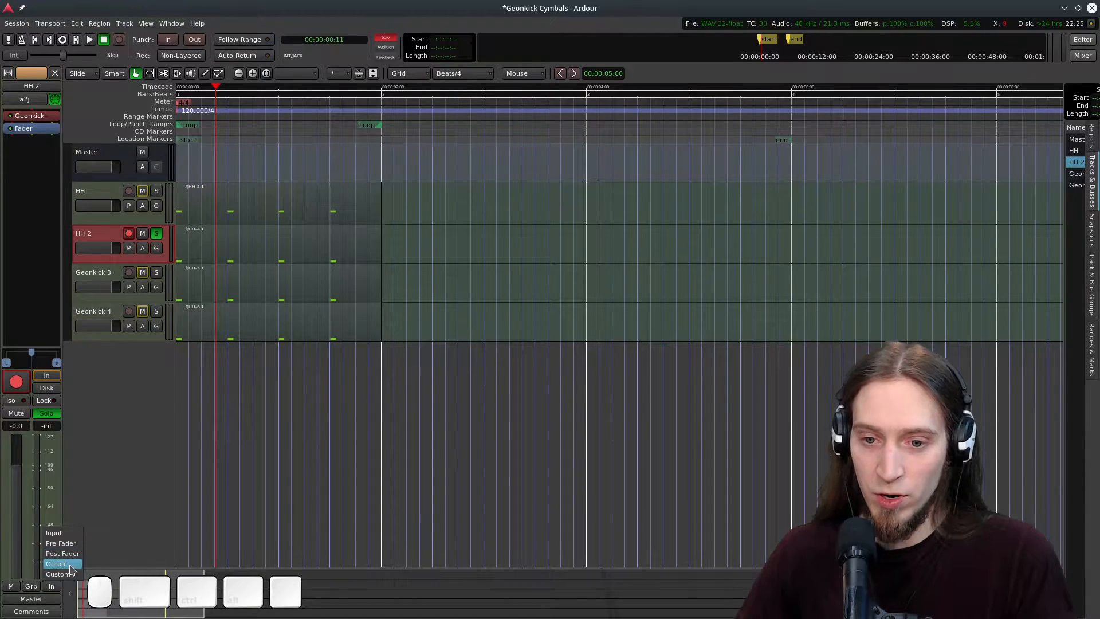
left_click(57, 564)
key("space")
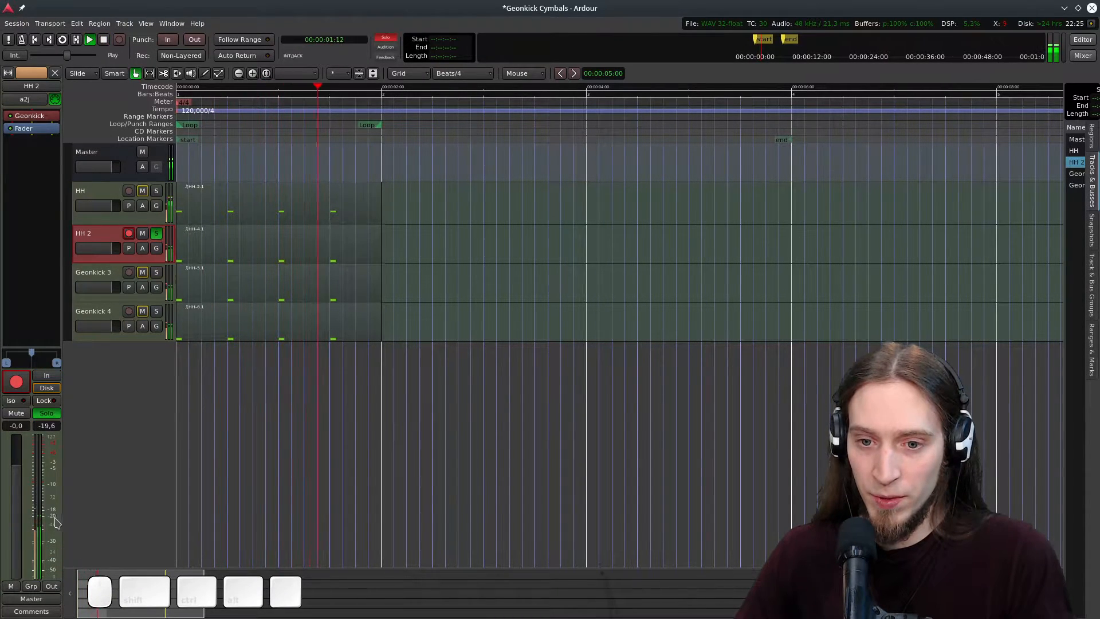
key("space")
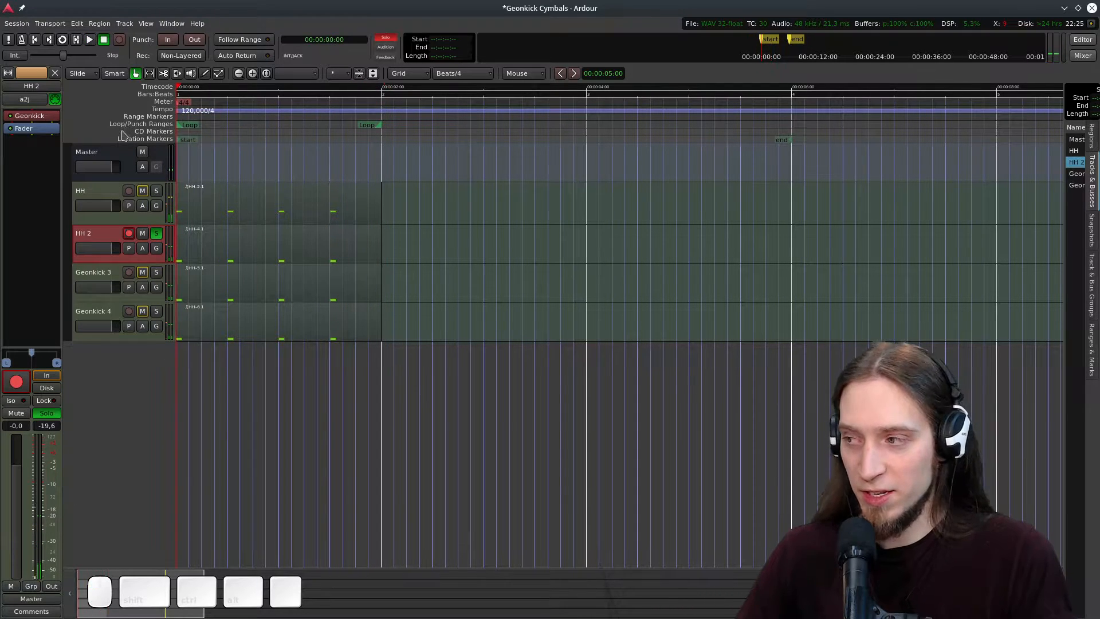
key("space")
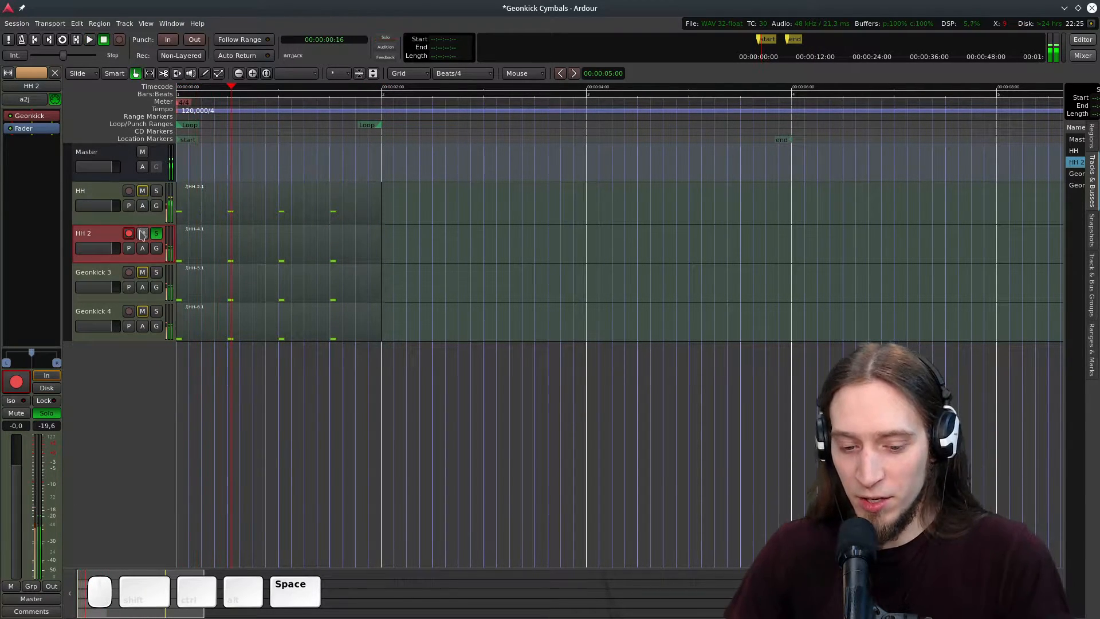
- Open the Geonkick synth on HH 2, enable the noise generator and turn off Oscillator 1
double_click(29, 117)
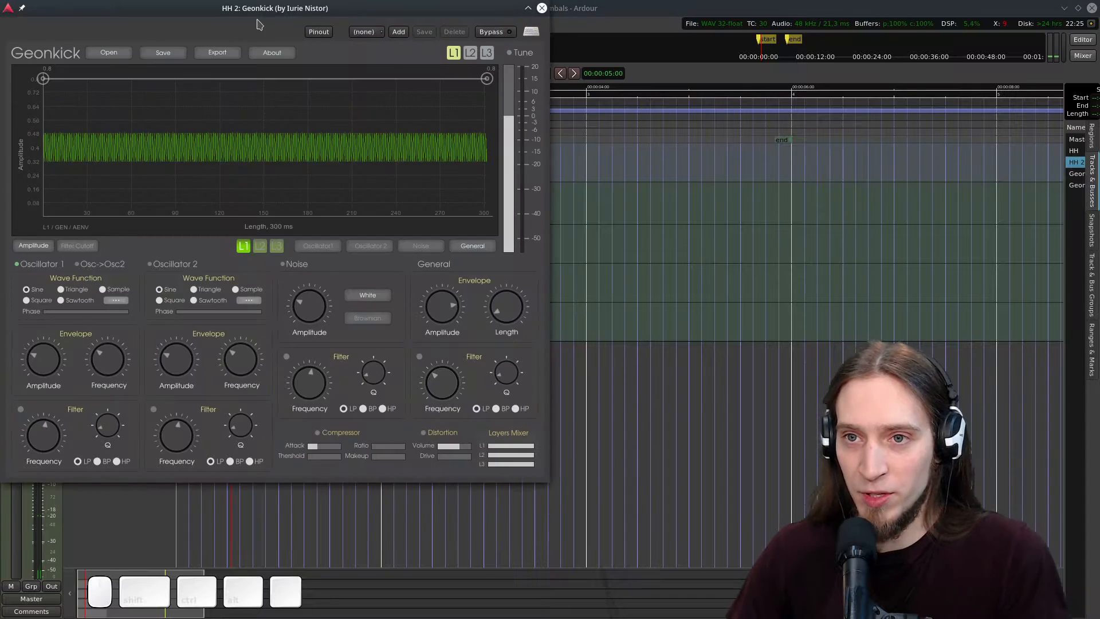
left_click_drag(270, 13, 327, 99)
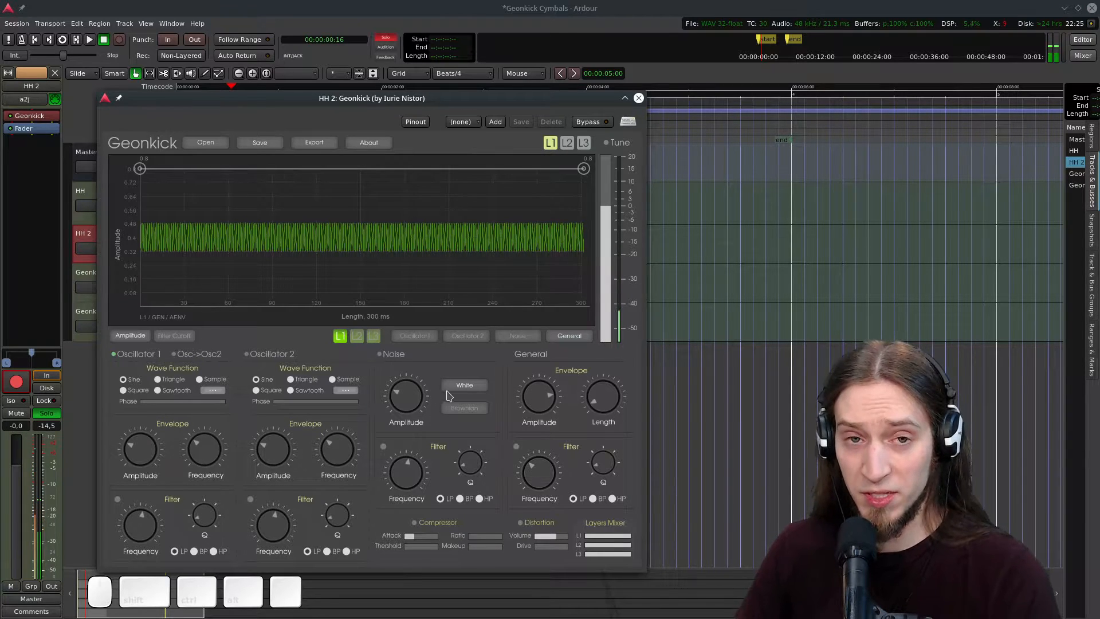
left_click(379, 354)
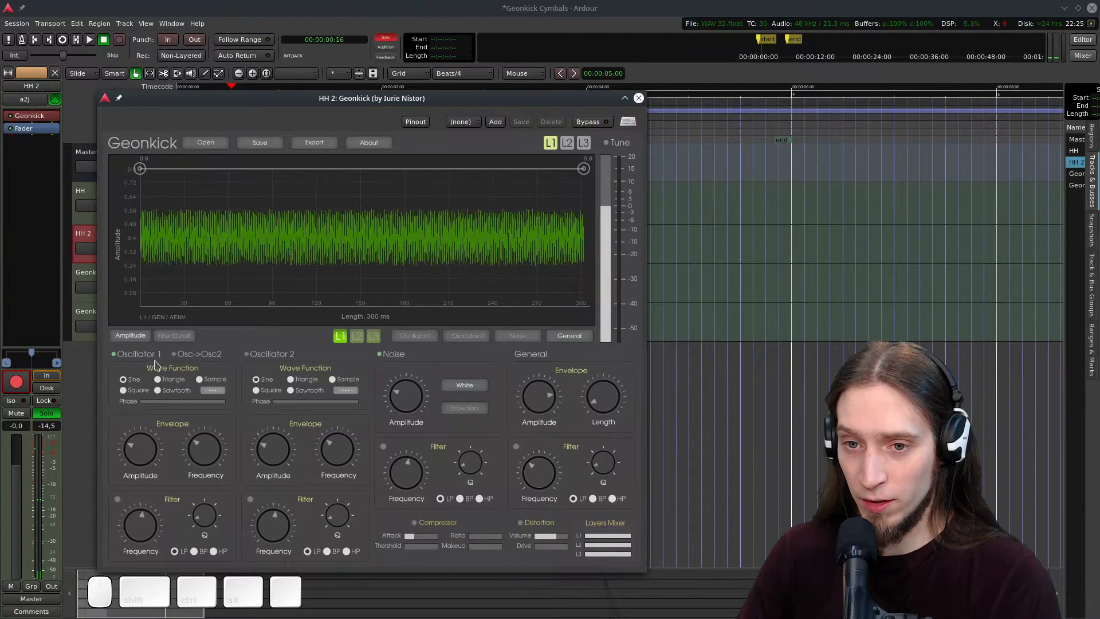
left_click(114, 355)
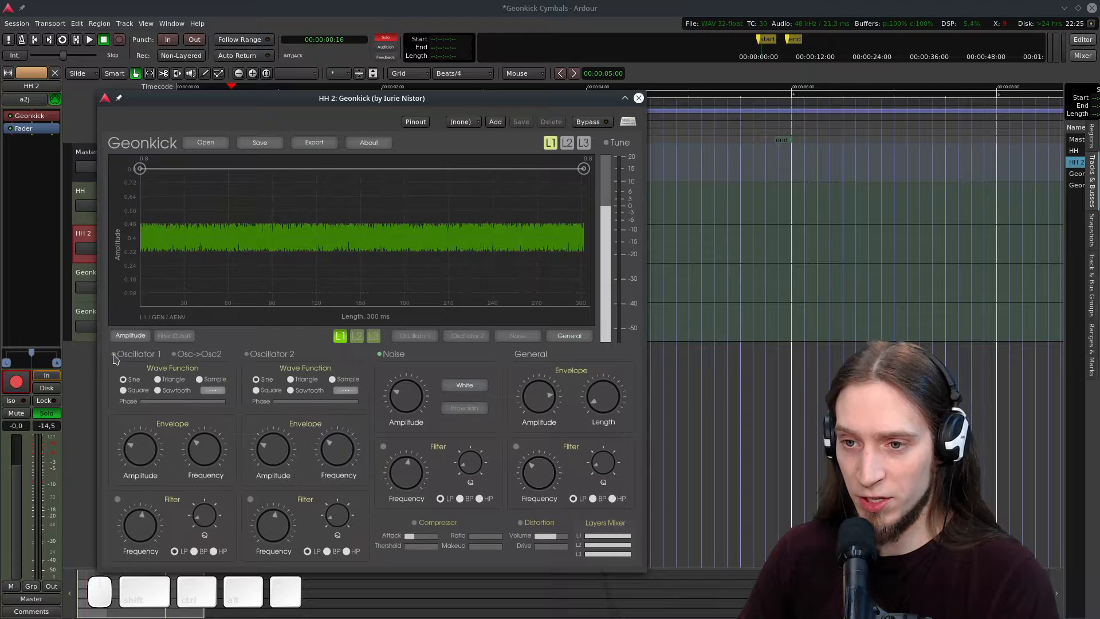
- Enable the HH 2 noise filter as high-pass and raise its cutoff frequency
left_click(384, 447)
left_click(480, 500)
left_click_drag(418, 486, 423, 447)
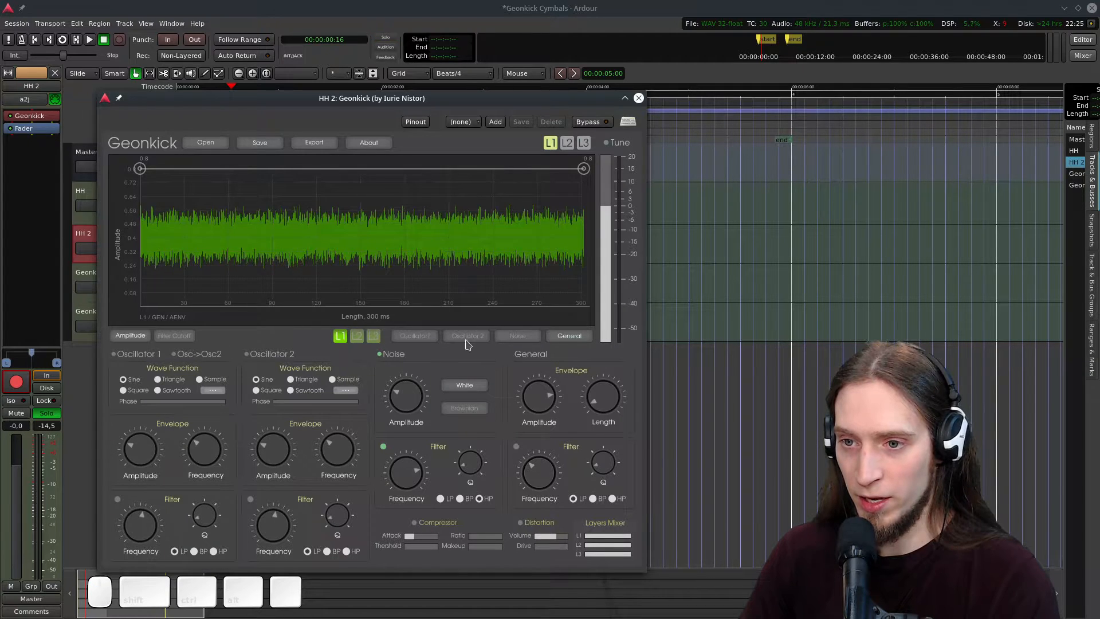
- Shape the HH 2 noise amplitude envelope to decay through about 0.087, 0.026 and 0.0065 to zero at 300 ms
left_click(516, 338)
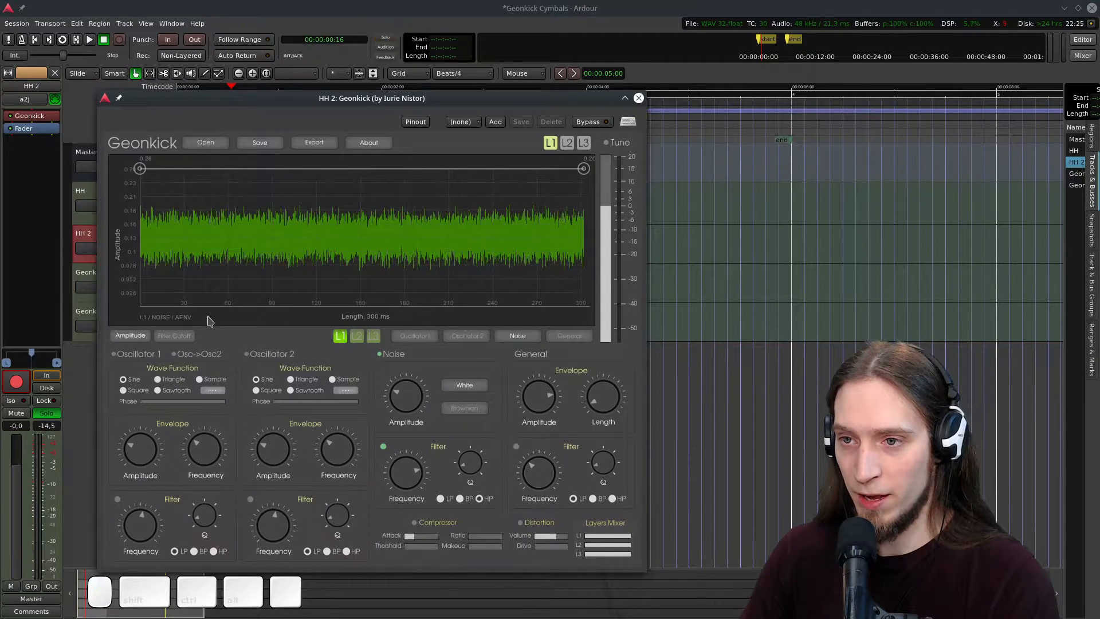
left_click_drag(584, 169, 584, 306)
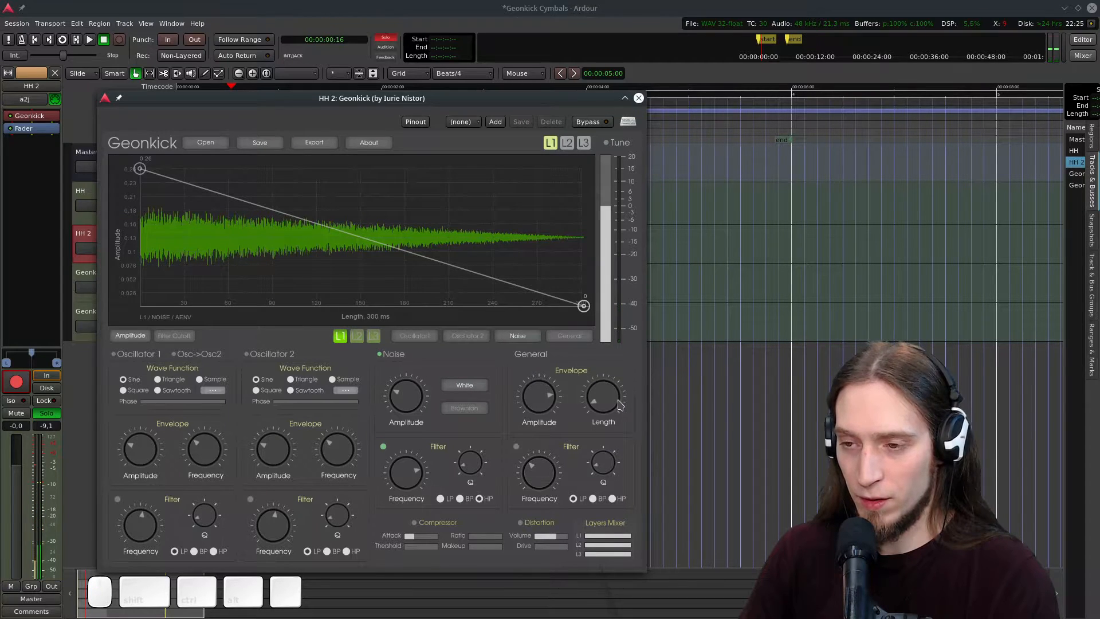
double_click(290, 217)
left_click_drag(290, 216, 185, 260)
double_click(265, 269)
left_click_drag(265, 271, 382, 305)
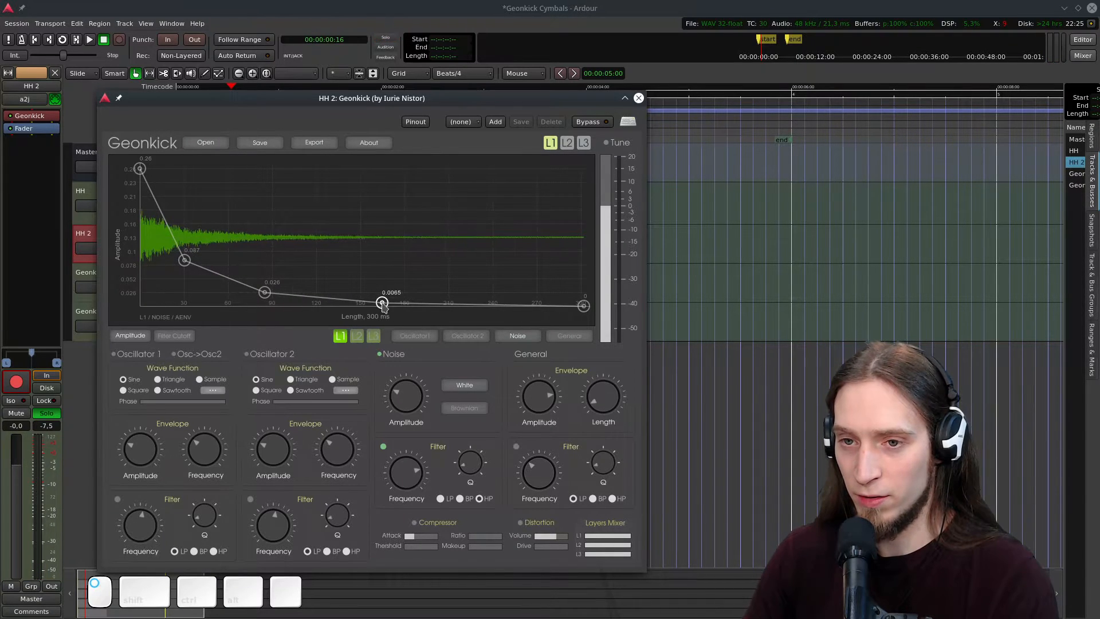
- Refine the HH 2 noise decay with points at about 0.13 near 17 ms, 0.079 near 37 ms, 0.022 near 112 ms and 0.0032 near 192 ms
left_click_drag(204, 268, 177, 250)
left_click_drag(267, 293, 165, 236)
left_click_drag(368, 303, 305, 295)
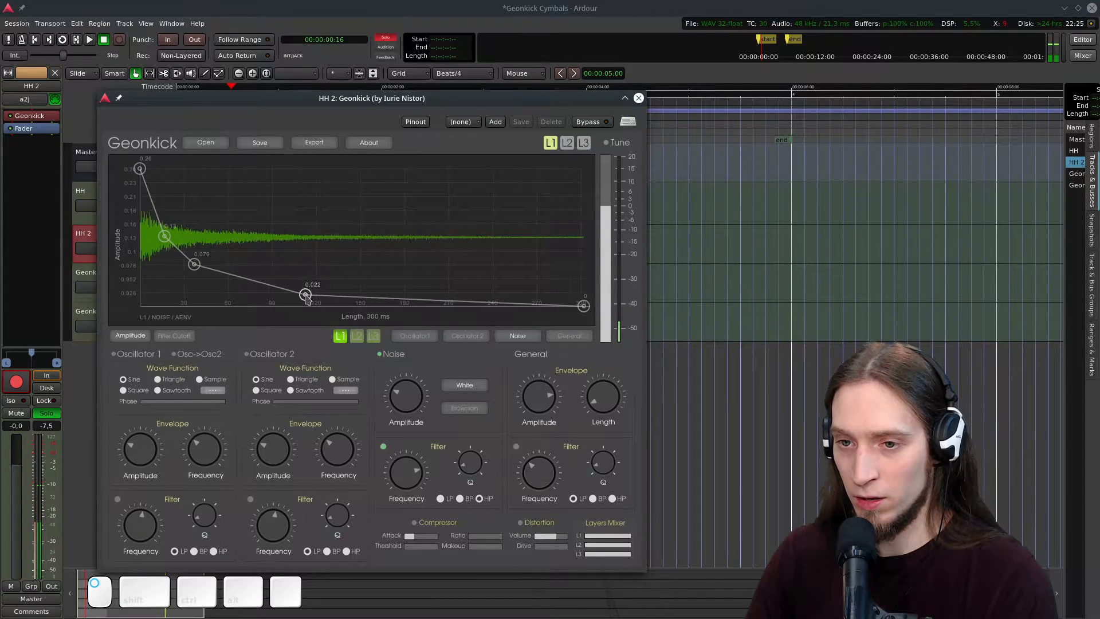
double_click(434, 298)
left_click_drag(433, 298, 423, 304)
double_click(434, 304)
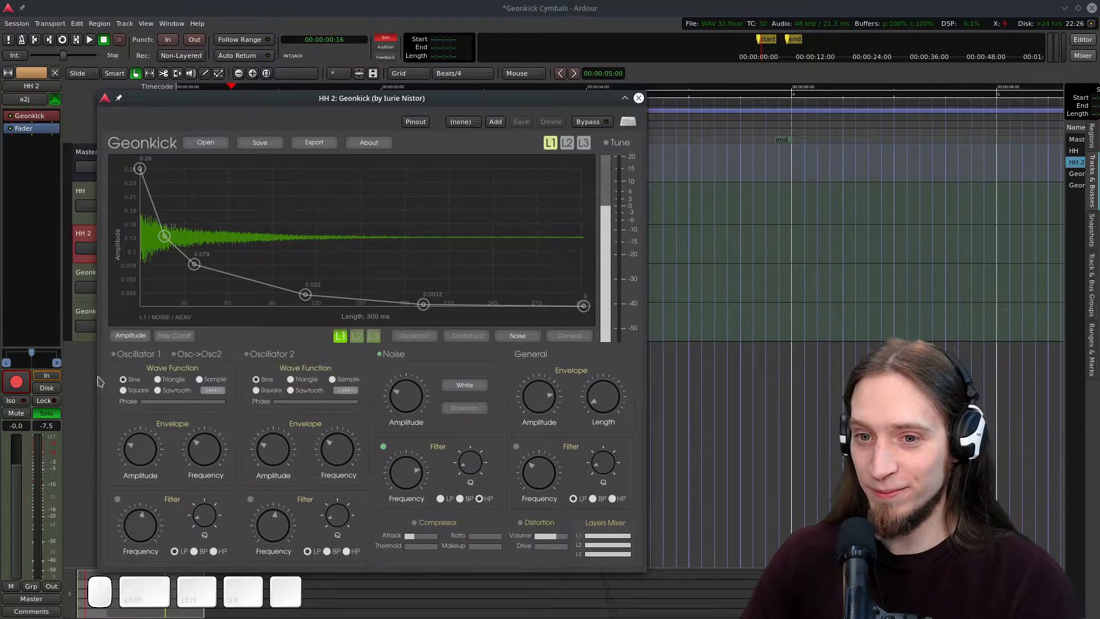
- Enable Oscillator 1 with an amplitude decay through about 0.12, 0.056 and 0.031 to zero at 300 ms, and raise its frequency
left_click(114, 355)
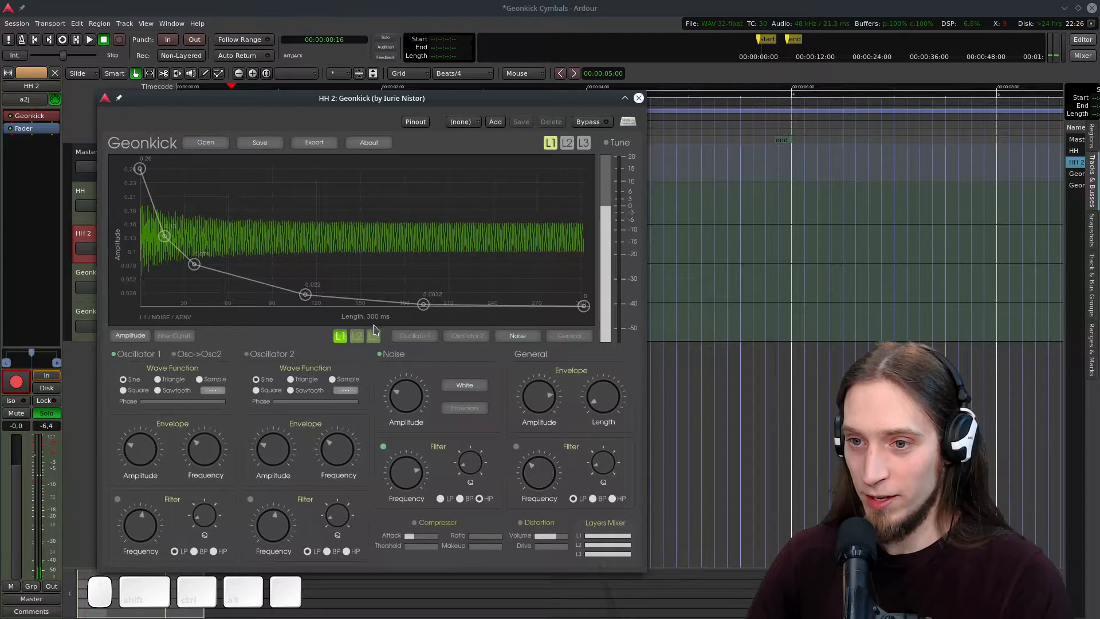
left_click(413, 336)
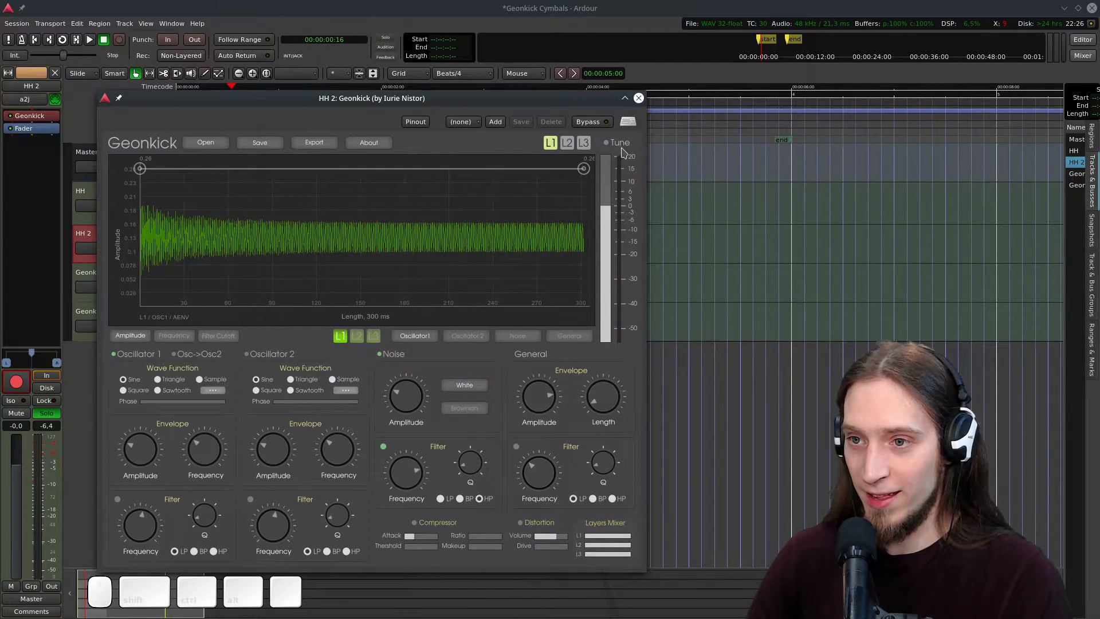
left_click_drag(582, 168, 369, 289)
double_click(284, 280)
double_click(584, 306)
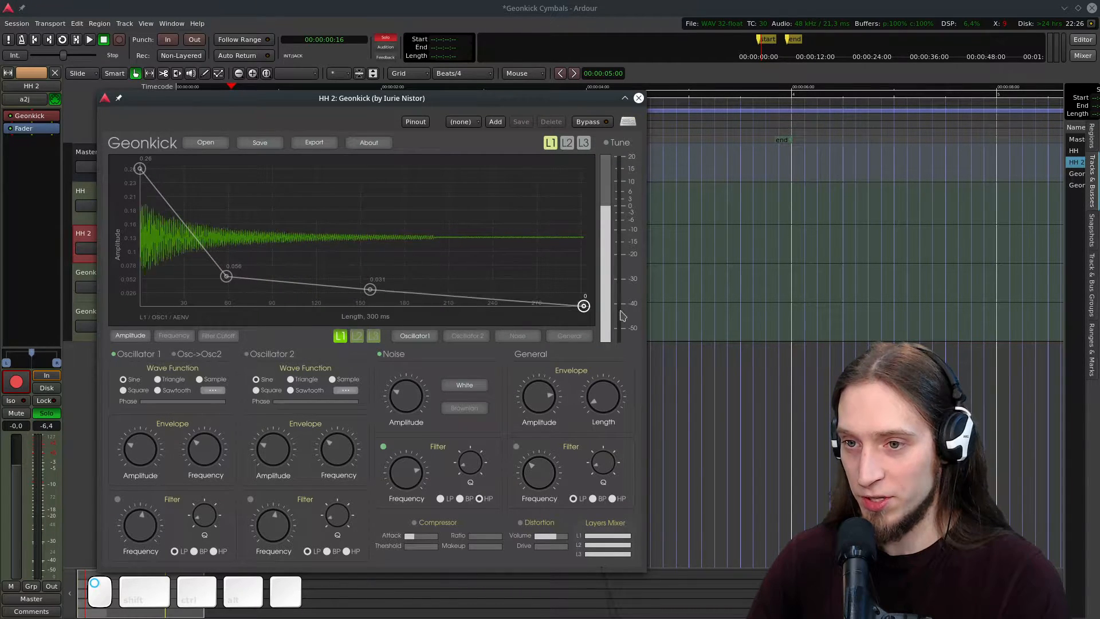
double_click(170, 245)
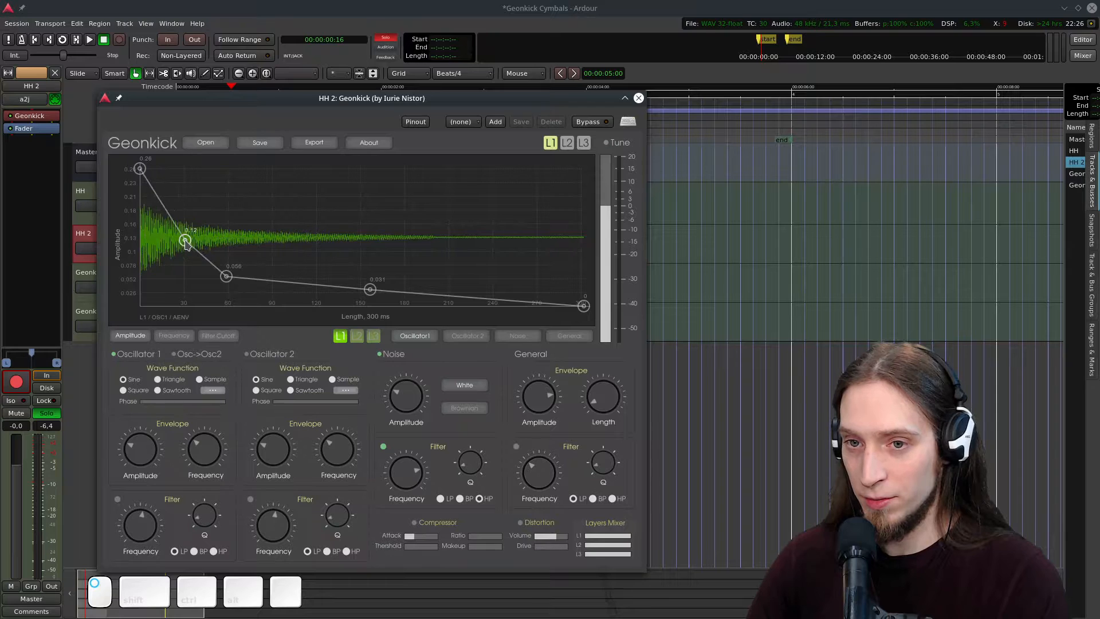
left_click_drag(207, 442, 216, 383)
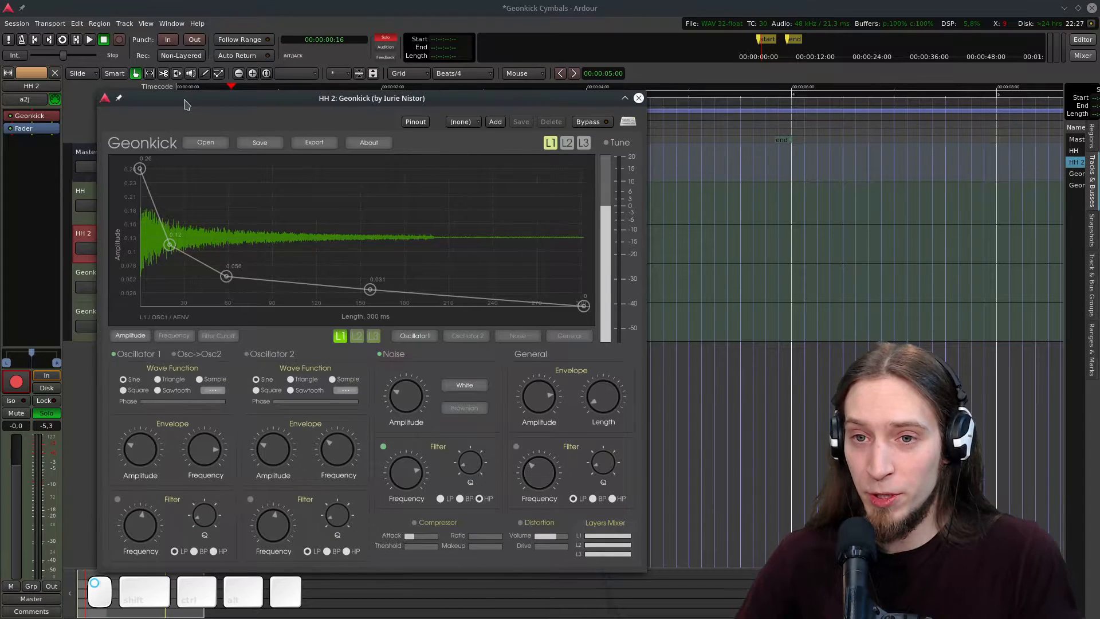
- Insert the Wolf Spectrum analyzer plugin on the Master bus after the fader
left_click_drag(185, 103, 379, 104)
left_click(83, 160)
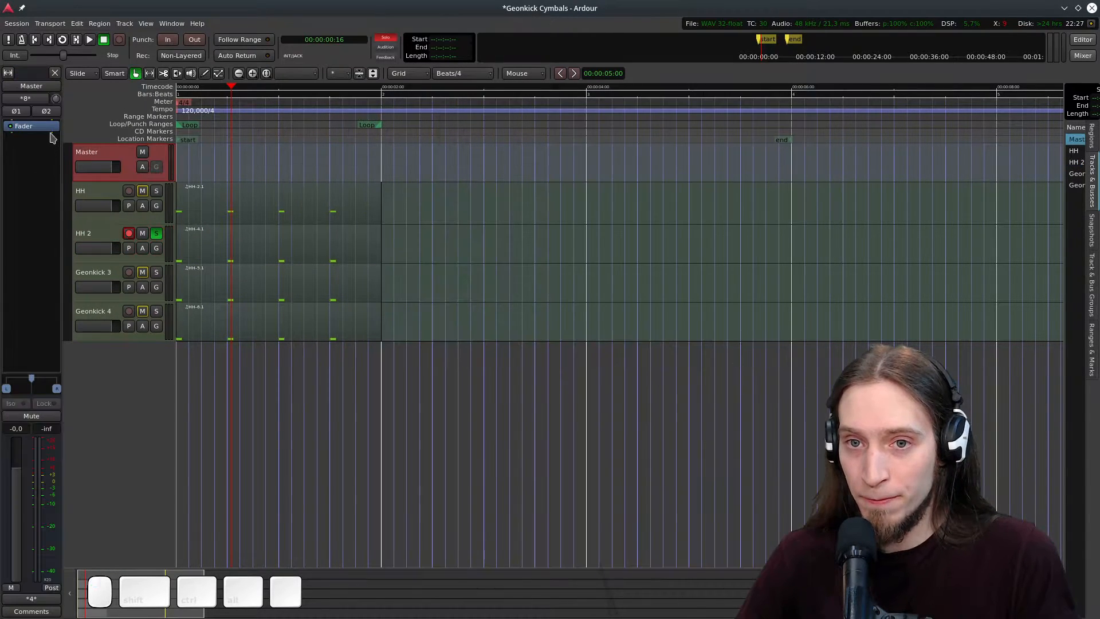
right_click(46, 126)
mouse_move(81, 131)
left_click(196, 143)
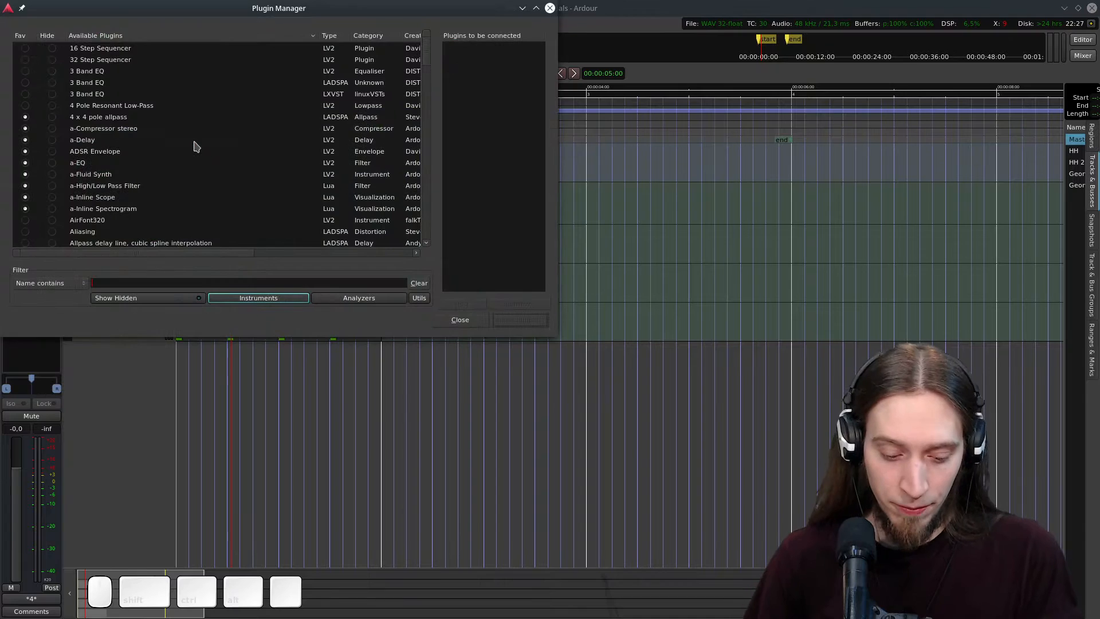
type("Wolf")
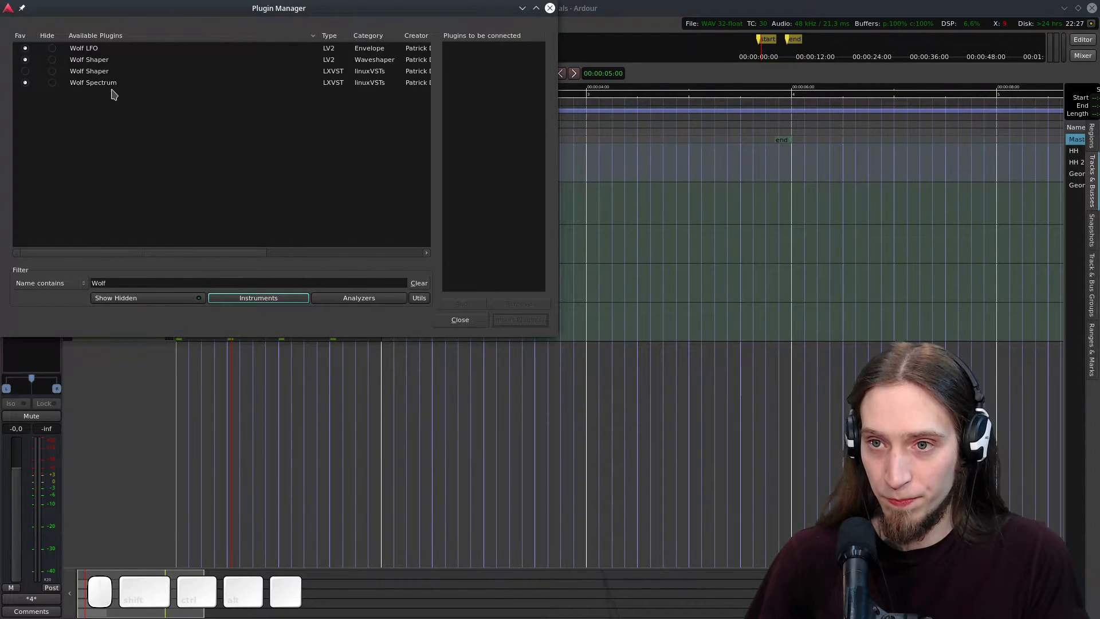
double_click(109, 84)
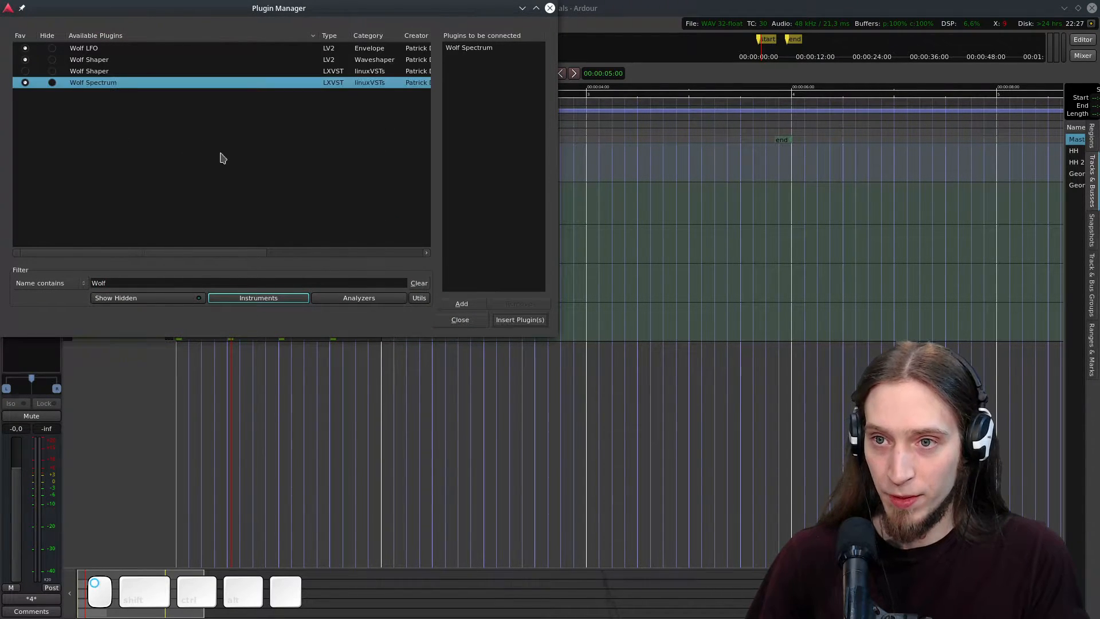
left_click(512, 319)
- Place the HH 2 Geonkick window beside Wolf Spectrum and set the analyzer's block size to 8192 samples
left_click_drag(400, 255, 252, 19)
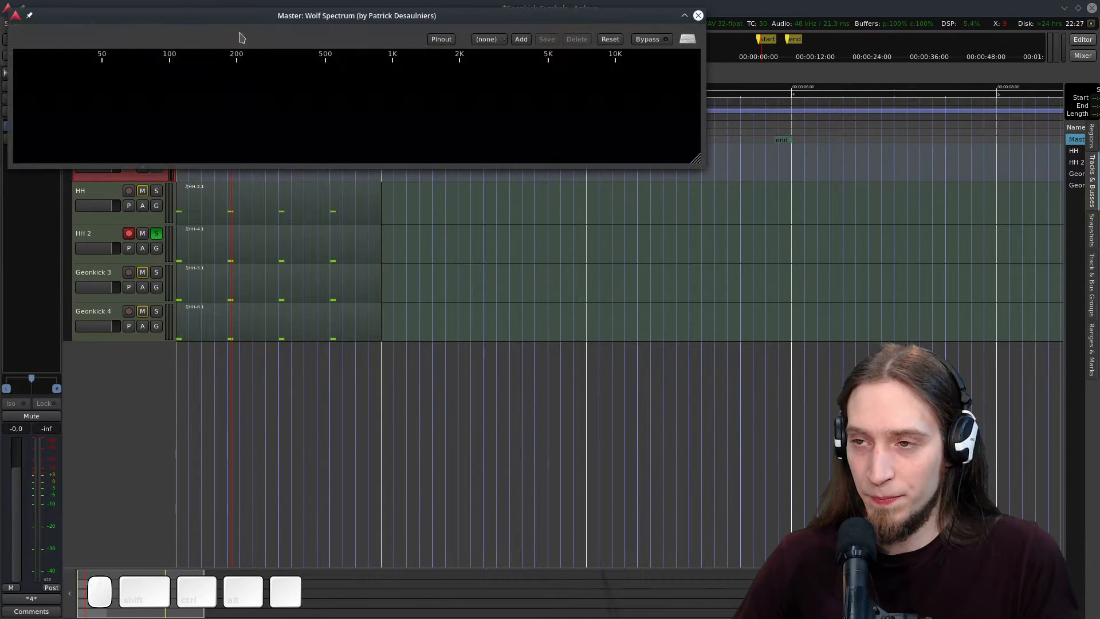
left_click(761, 11)
left_click_drag(724, 102, 704, 125)
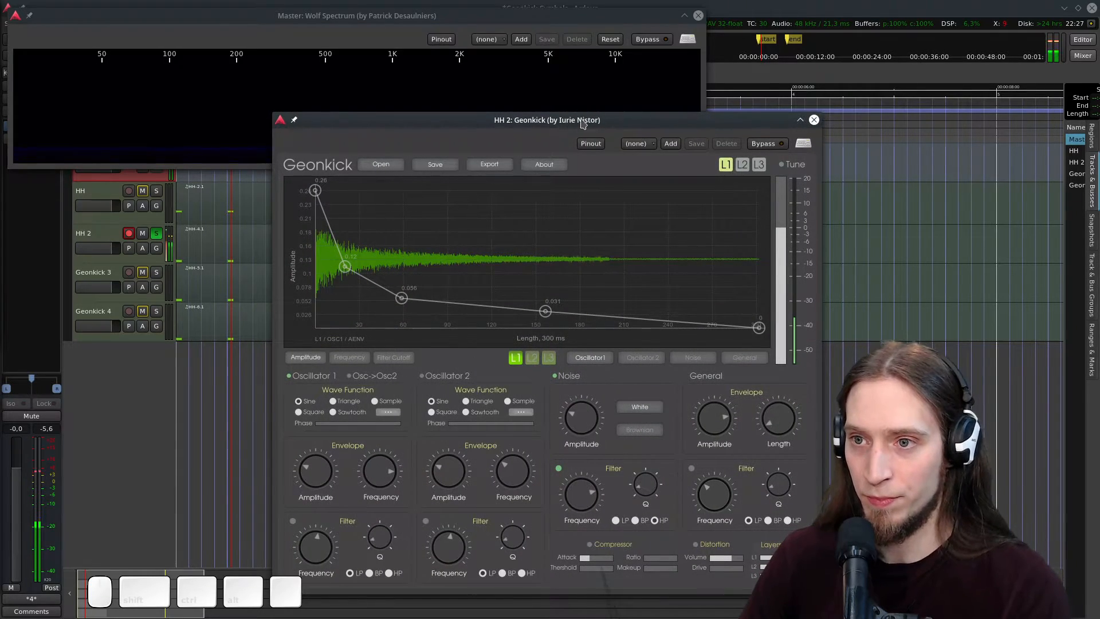
left_click_drag(584, 124, 847, 122)
mouse_move(312, 17)
left_mouse_down()
mouse_move(384, 34)
mouse_move(373, 8)
mouse_move(311, 8)
left_mouse_up()
right_click(308, 93)
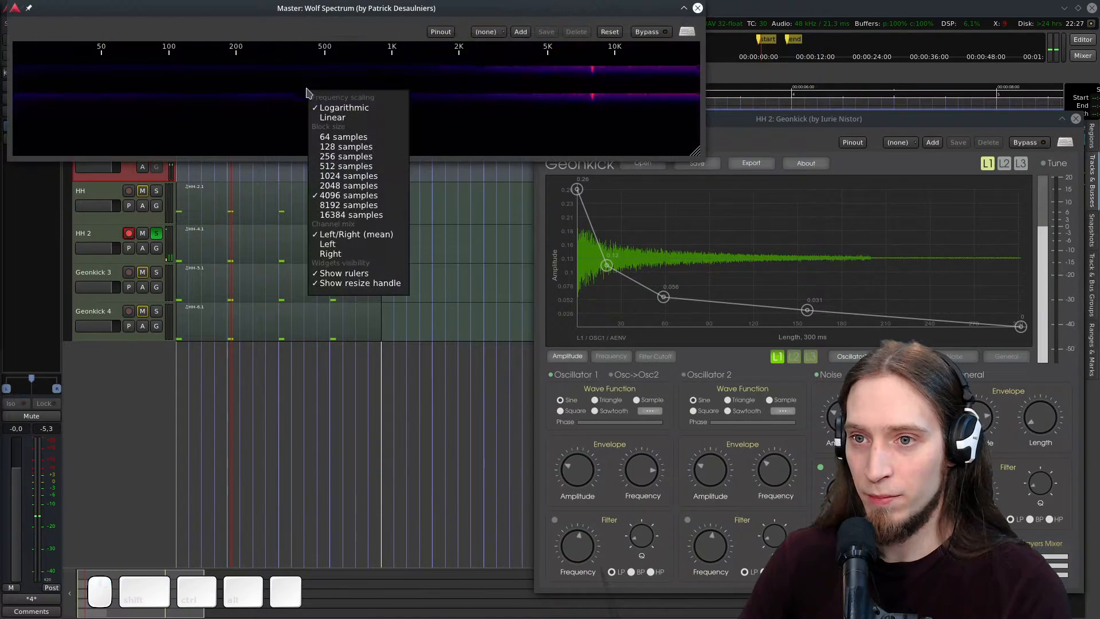
left_click(348, 205)
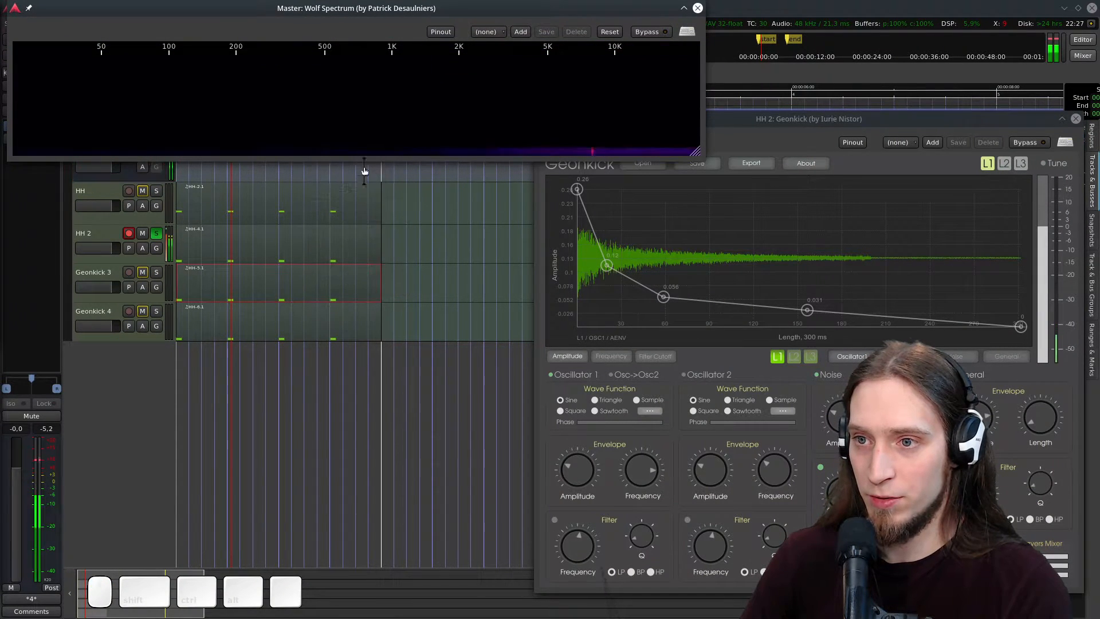
right_click(361, 107)
left_click(337, 125)
right_click(337, 124)
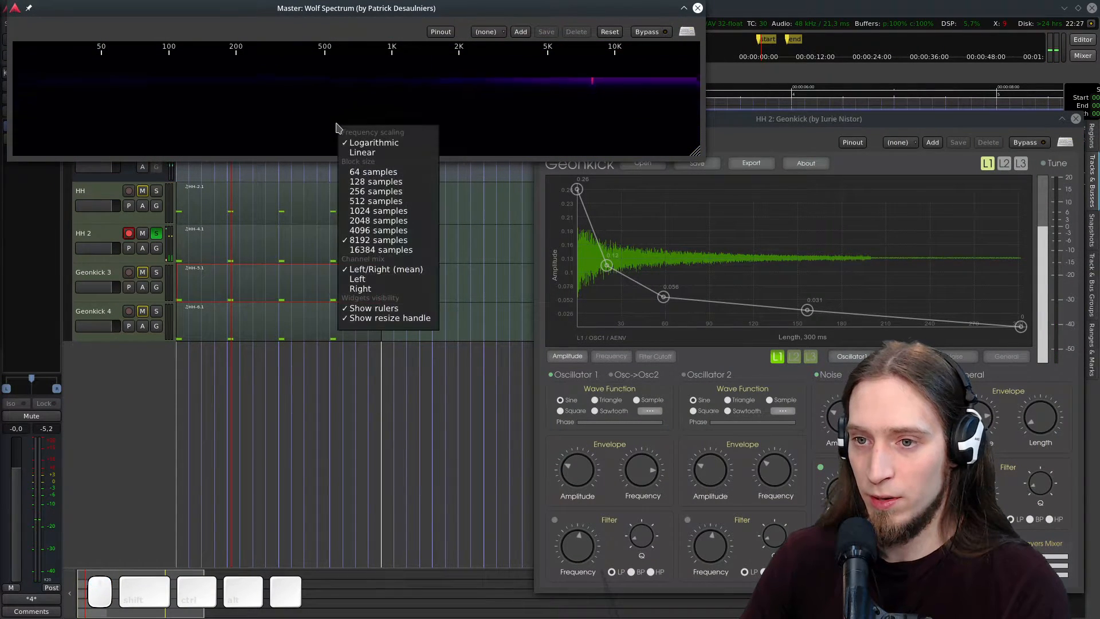
left_click(769, 166)
- Stack the Geonkick window above the spectrum analyzer and compare the hi-hat with Oscillator 1 off and on
left_click_drag(830, 123, 365, 150)
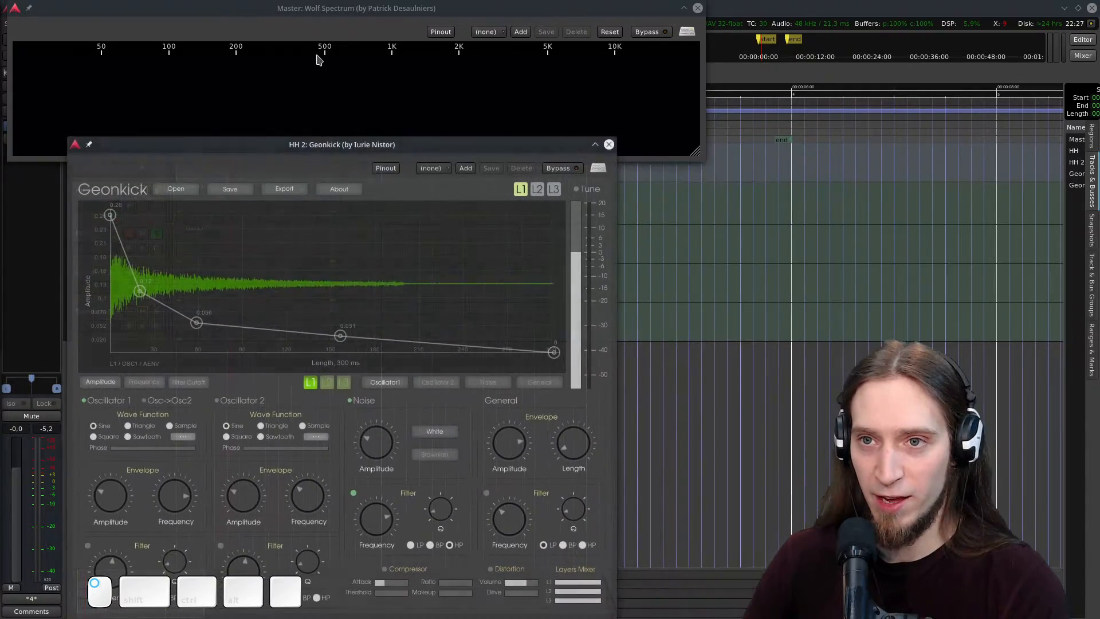
left_click_drag(329, 7, 322, 458)
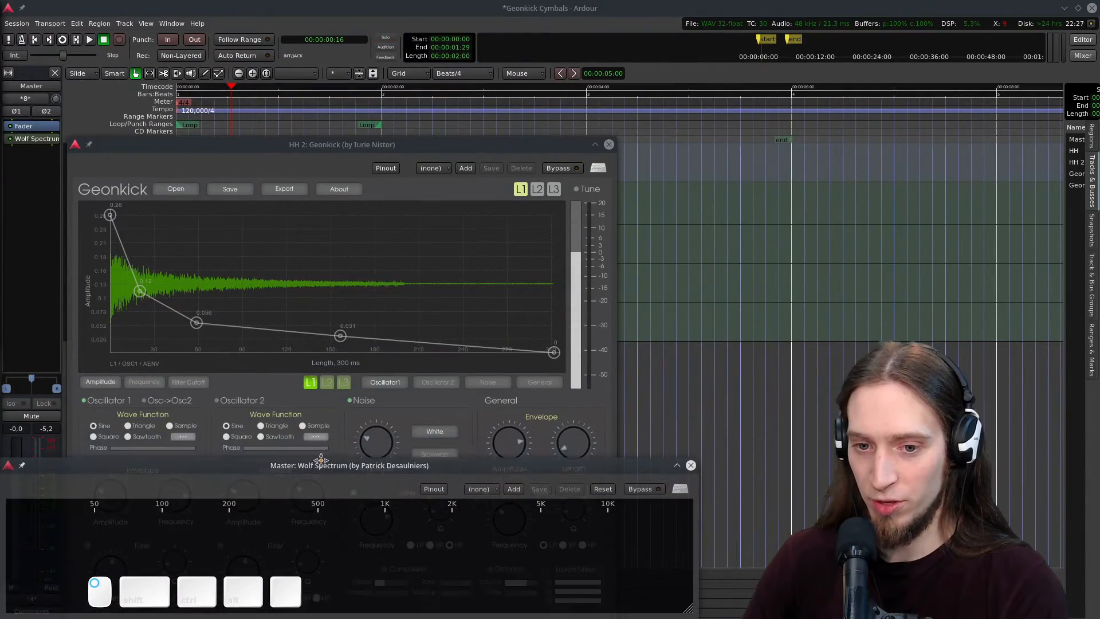
left_click_drag(321, 144, 362, 8)
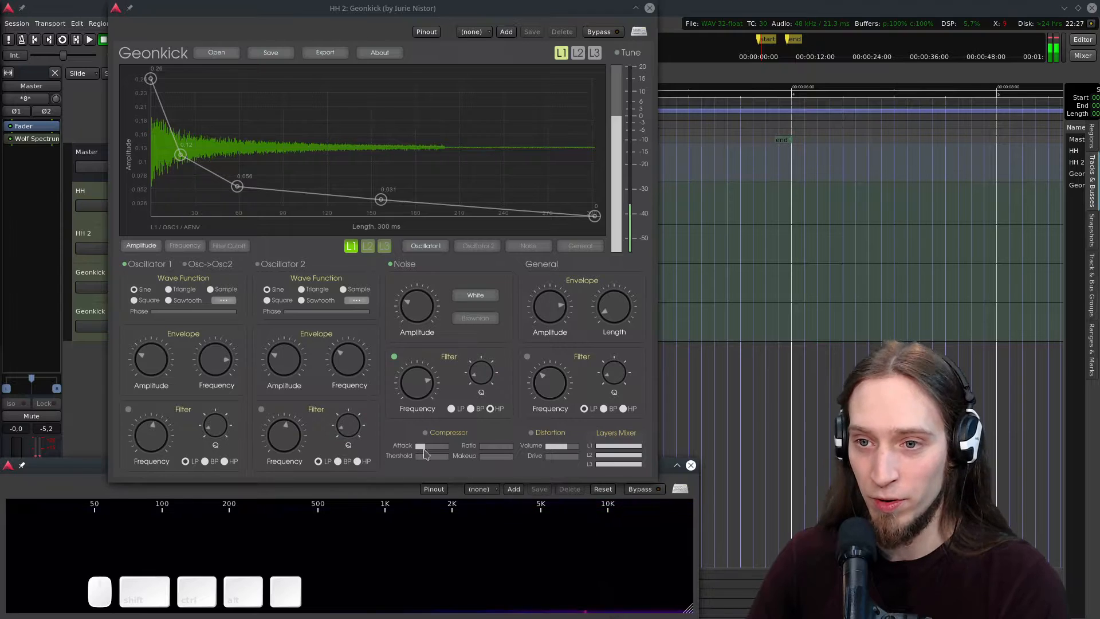
left_click(127, 265)
left_click(126, 265)
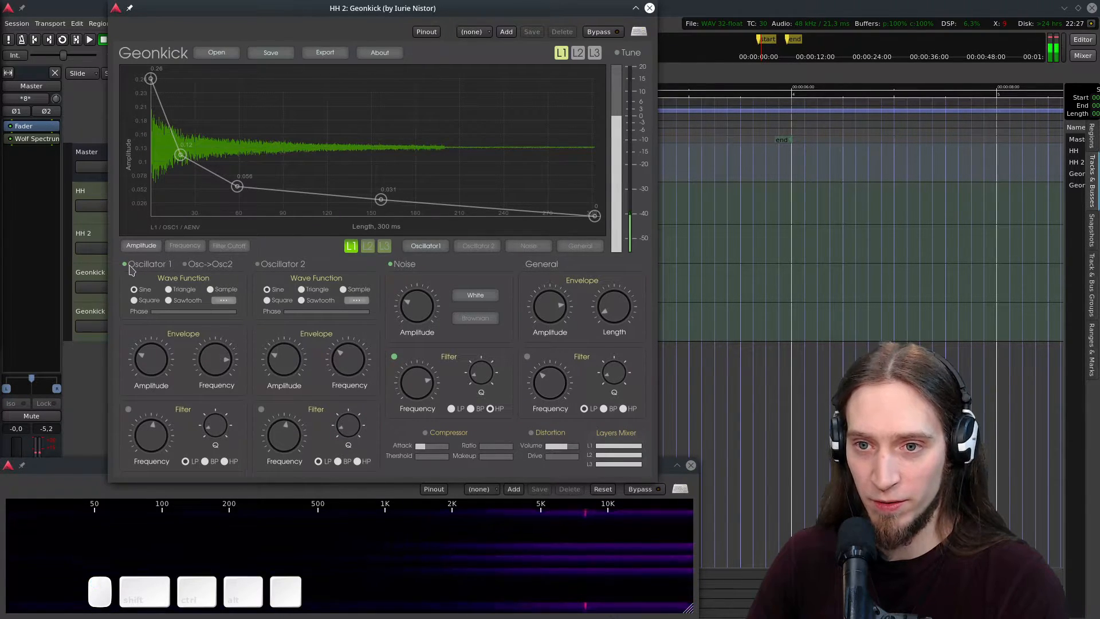
- Enable Oscillator 2 with an amplitude decay through about 0.12, 0.077, 0.047 and 0.014 to zero at 300 ms, and raise its frequency
left_click(258, 264)
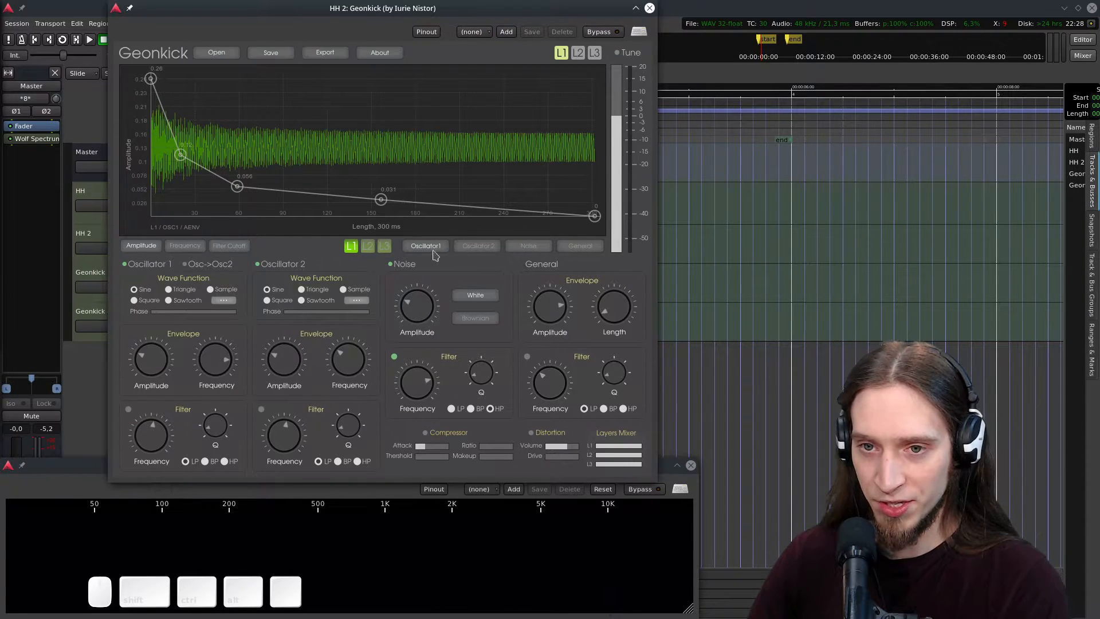
left_click(466, 247)
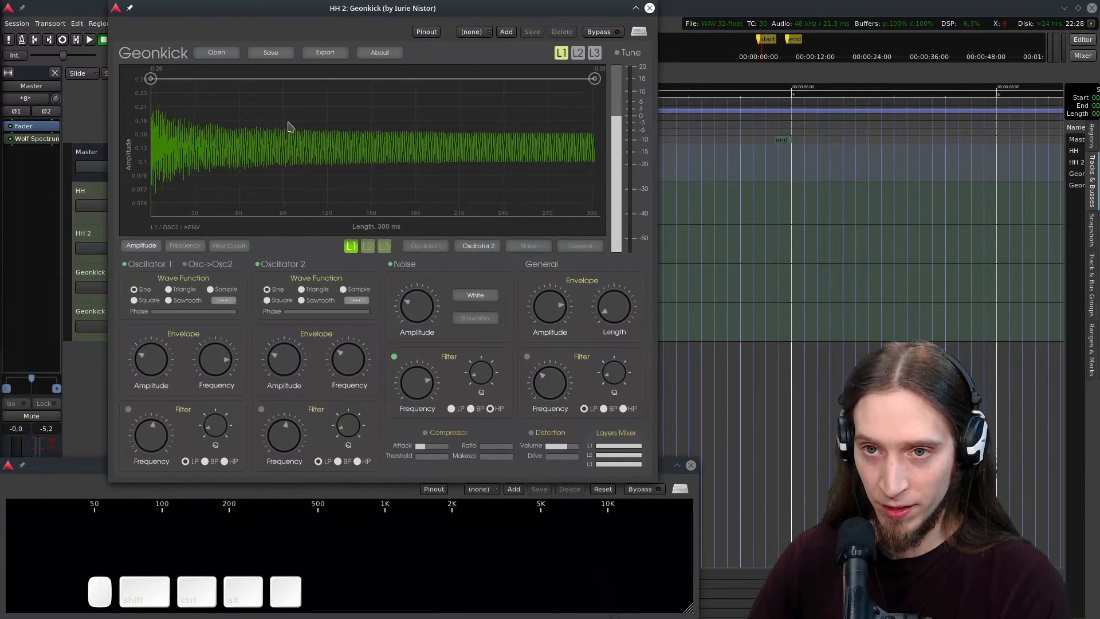
left_click_drag(594, 80, 596, 220)
double_click(267, 124)
double_click(193, 153)
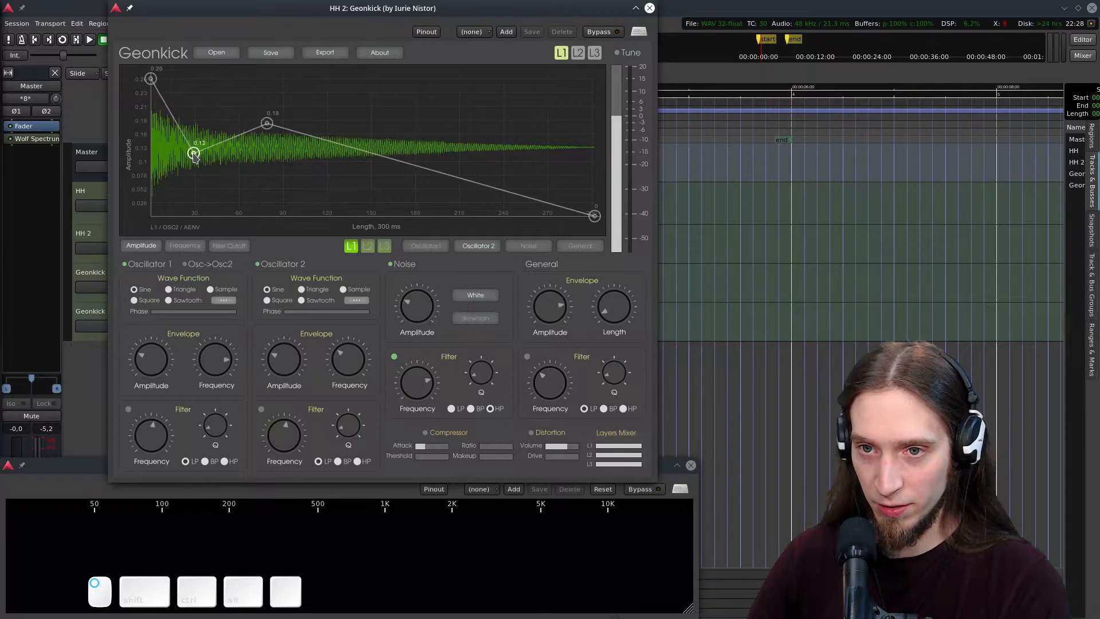
left_click_drag(267, 123, 404, 209)
double_click(323, 175)
double_click(322, 199)
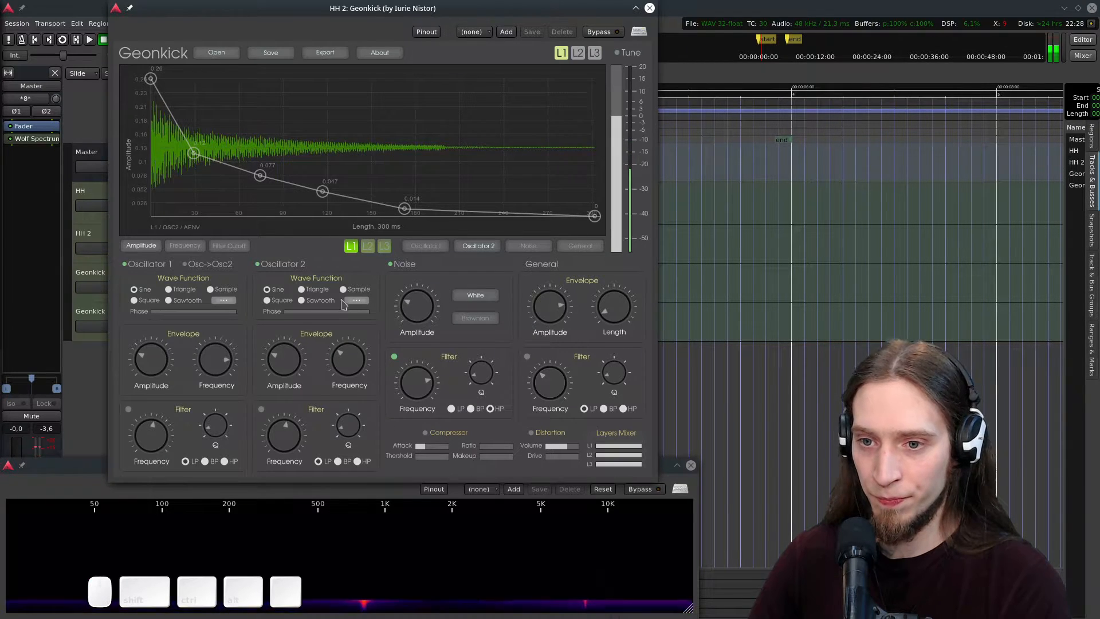
left_click_drag(363, 301, 365, 297)
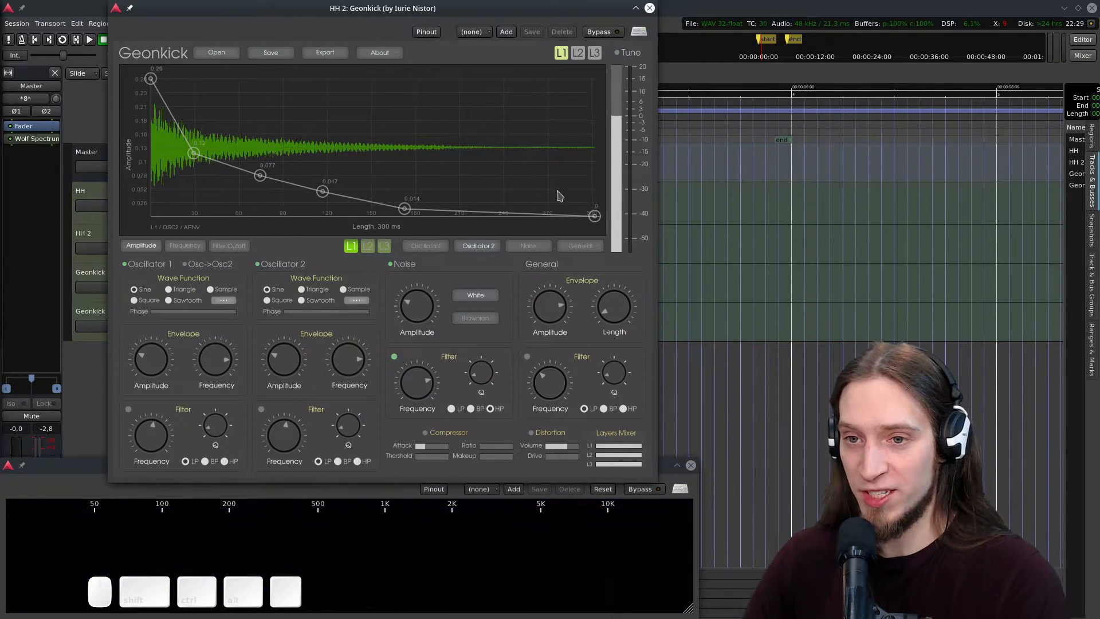
- Activate layer 2 with both oscillators on and set to square waves, and raise its Oscillator 2 frequency slightly
left_click(368, 246)
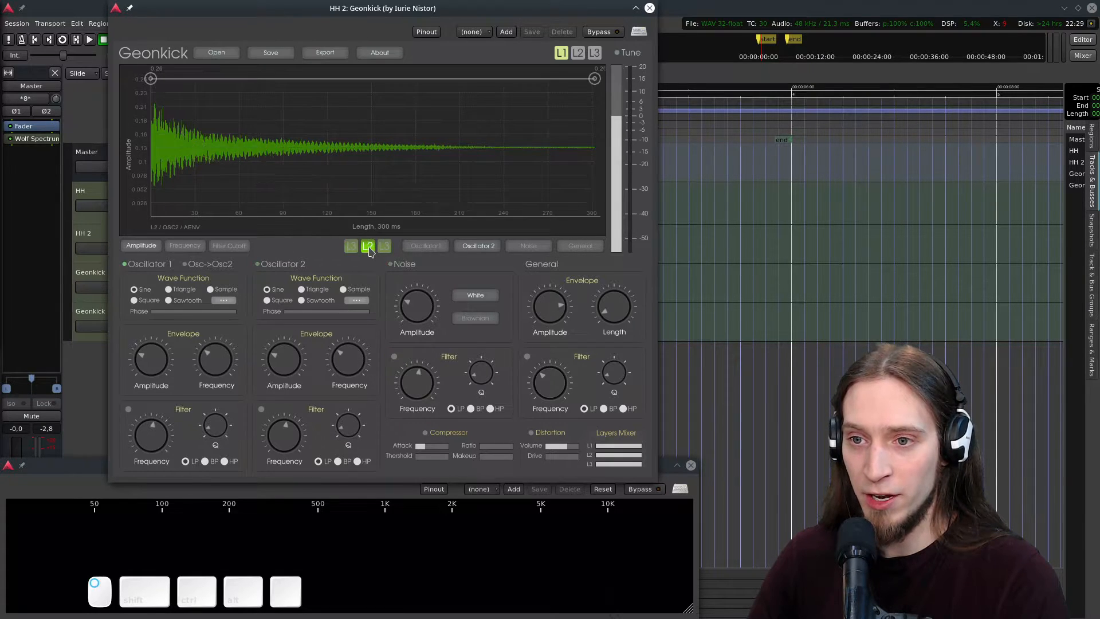
left_click(579, 54)
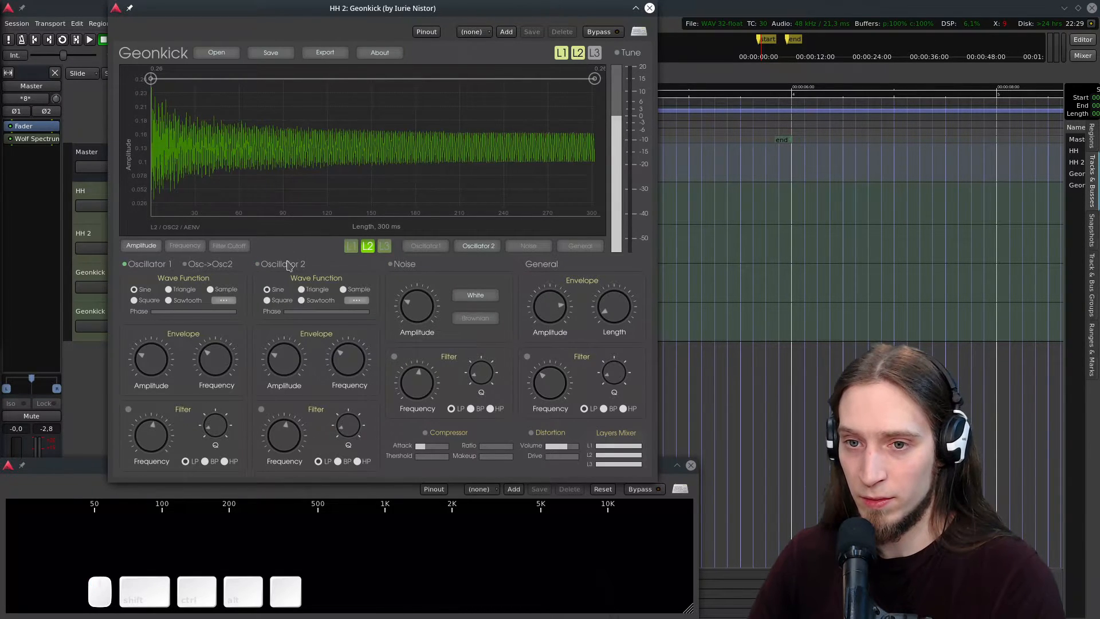
left_click(135, 302)
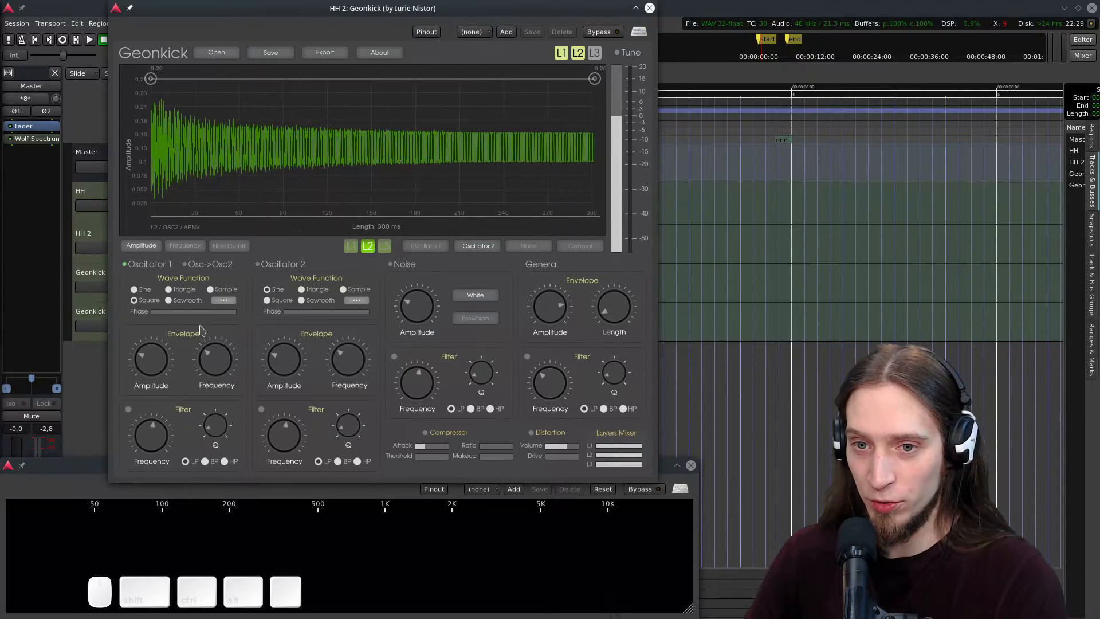
left_click(258, 264)
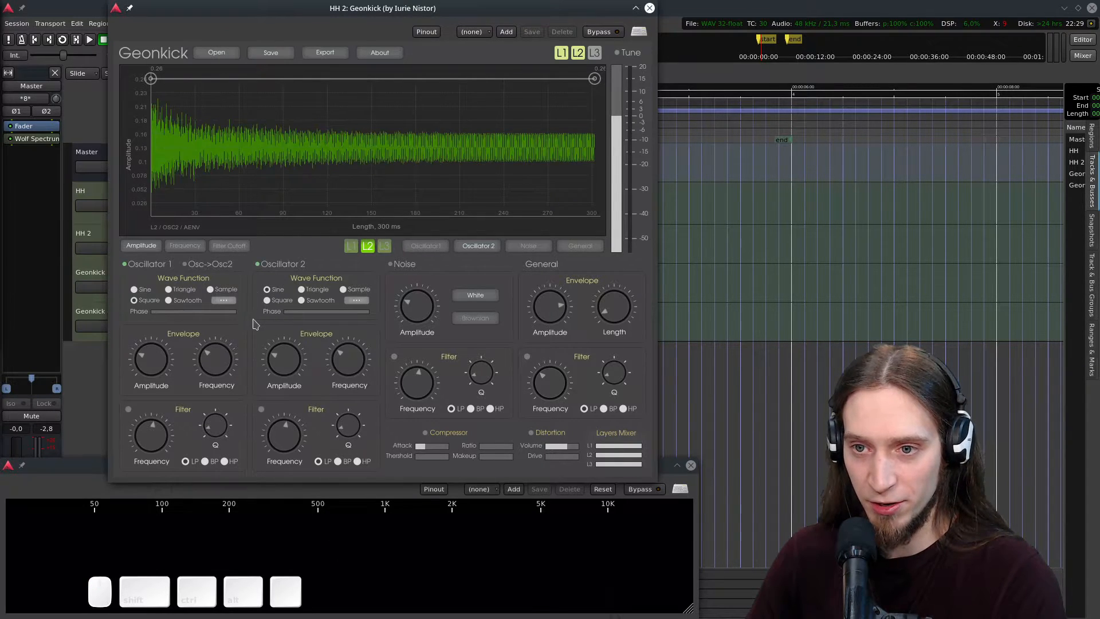
left_click(267, 301)
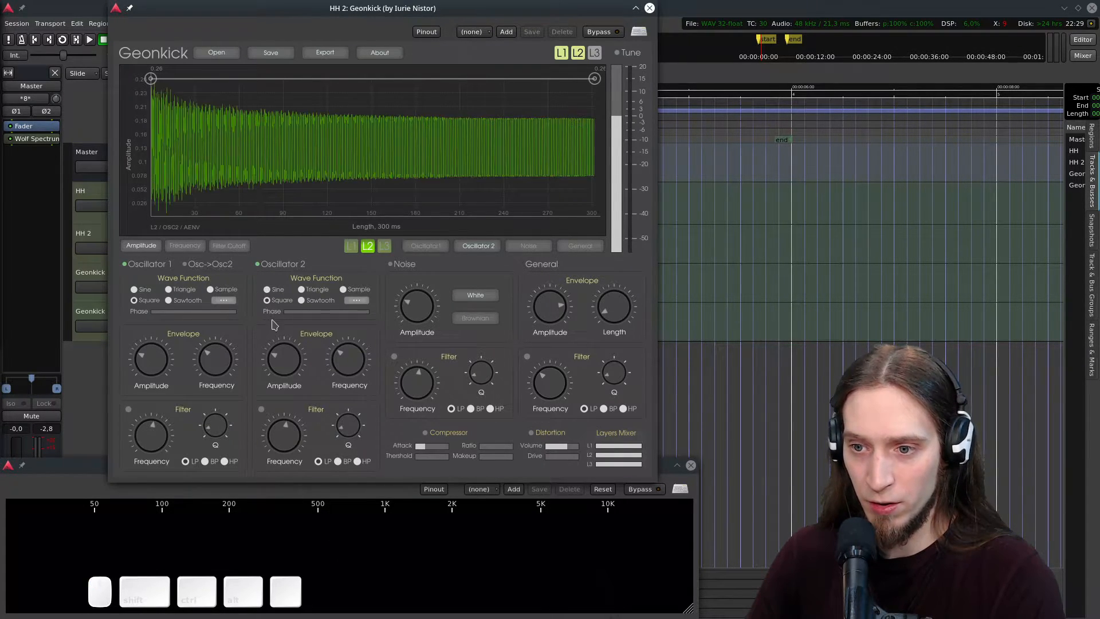
scroll(337, 359, "up", 3)
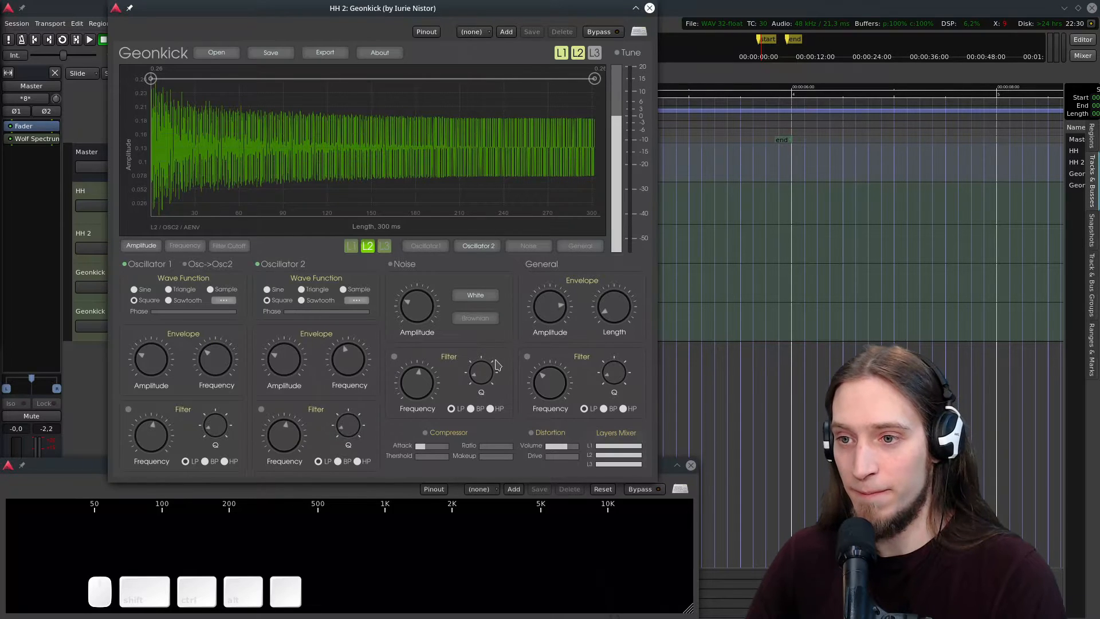
- Enable high-pass filters on both layer 2 oscillators and raise their cutoff frequencies
left_click(128, 410)
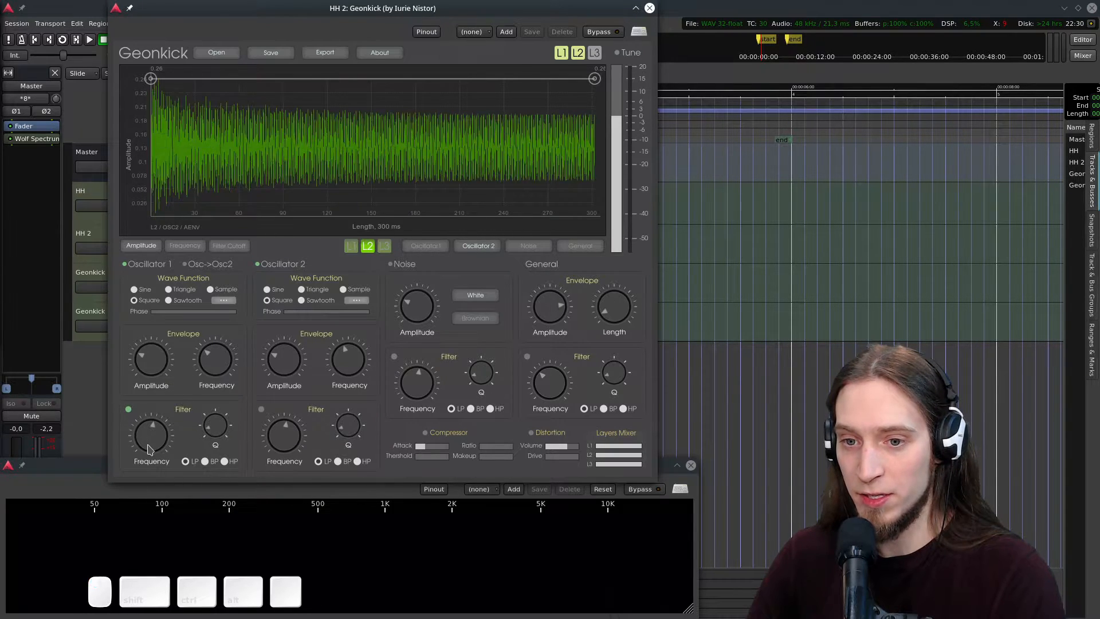
left_click(221, 464)
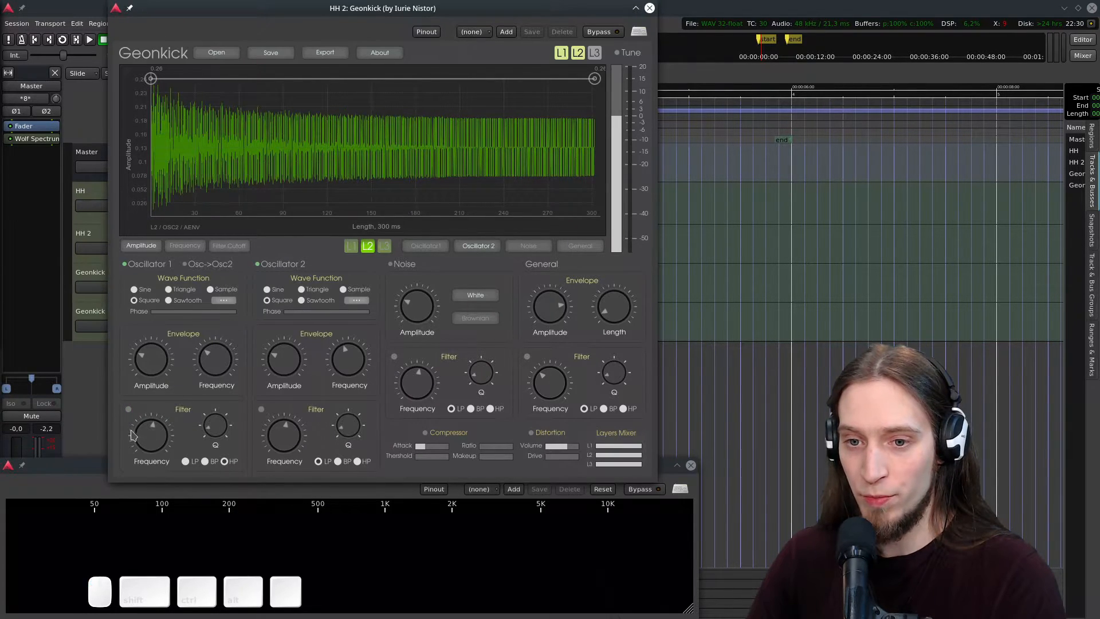
left_click_drag(150, 429, 159, 392)
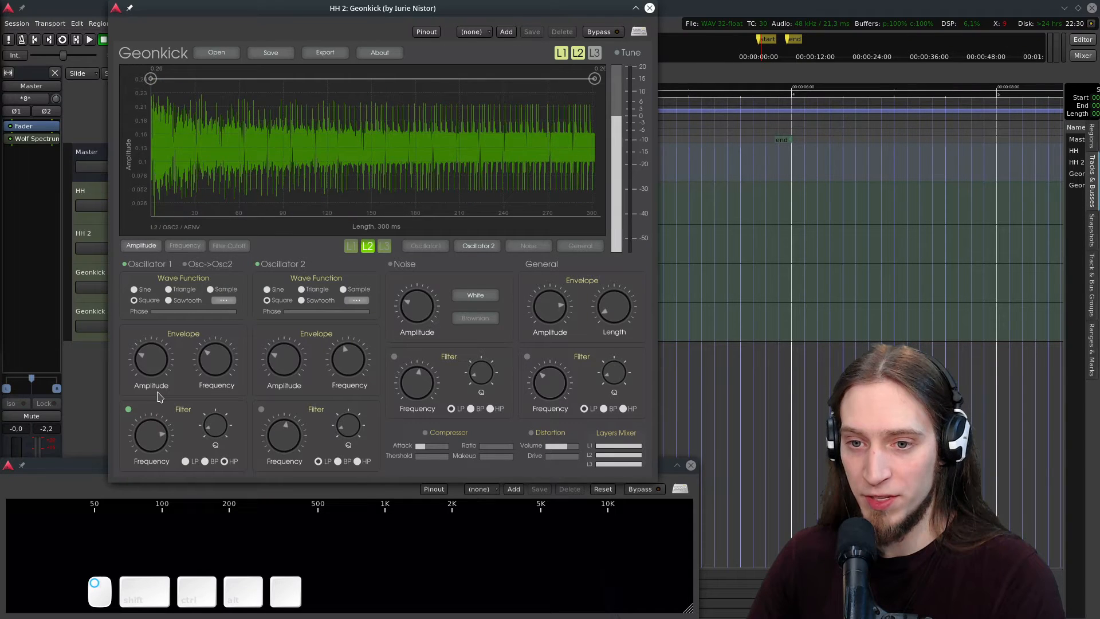
left_click(261, 410)
left_click(353, 466)
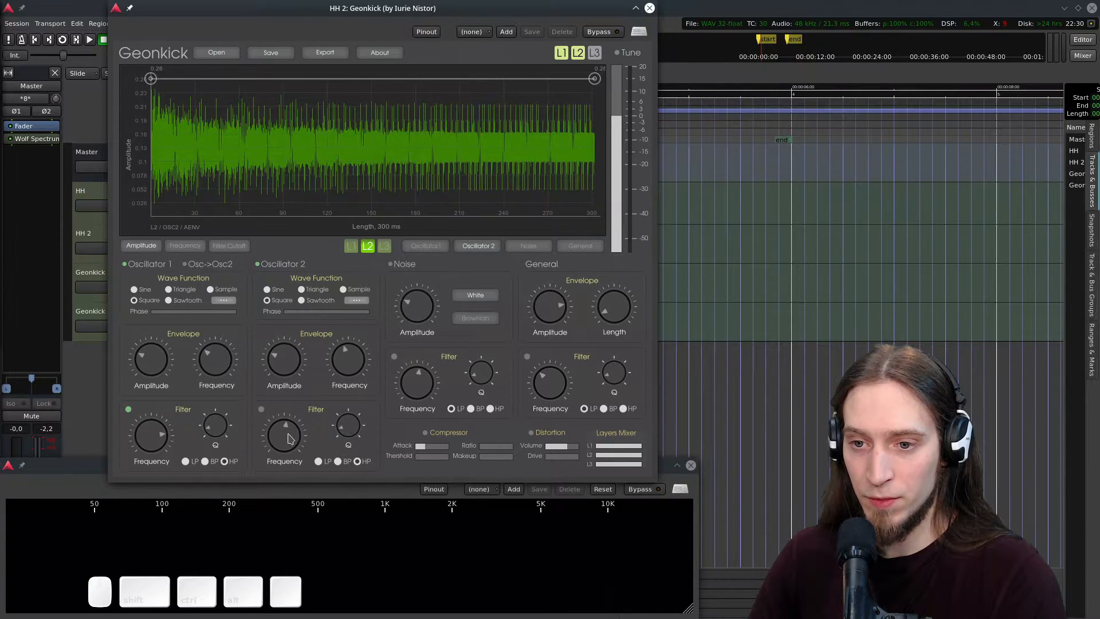
left_click(264, 411)
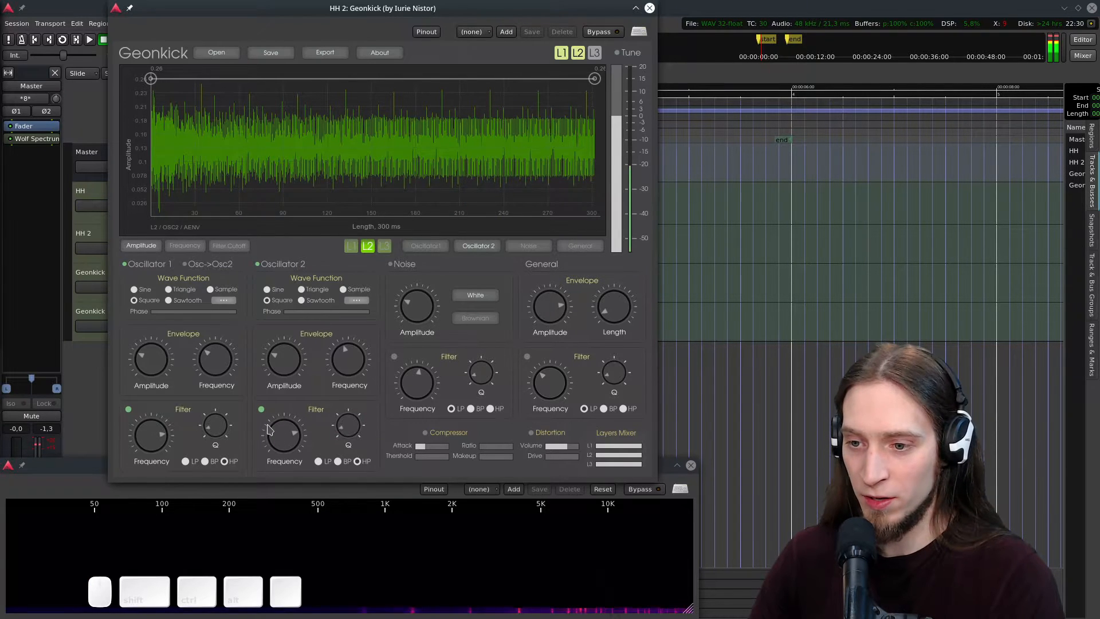
mouse_move(285, 432)
left_mouse_down()
mouse_move(285, 415)
mouse_move(282, 443)
left_mouse_up()
mouse_move(162, 430)
left_mouse_down()
mouse_move(164, 410)
mouse_move(158, 438)
left_mouse_up()
- Lower the amplitudes of both layer 2 oscillators, bringing Oscillator 2 to about 0.11
left_click_drag(156, 371, 154, 400)
mouse_move(284, 370)
left_mouse_down()
mouse_move(284, 388)
mouse_move(291, 378)
left_mouse_up()
left_click_drag(155, 374, 156, 376)
left_click_drag(284, 355, 281, 346)
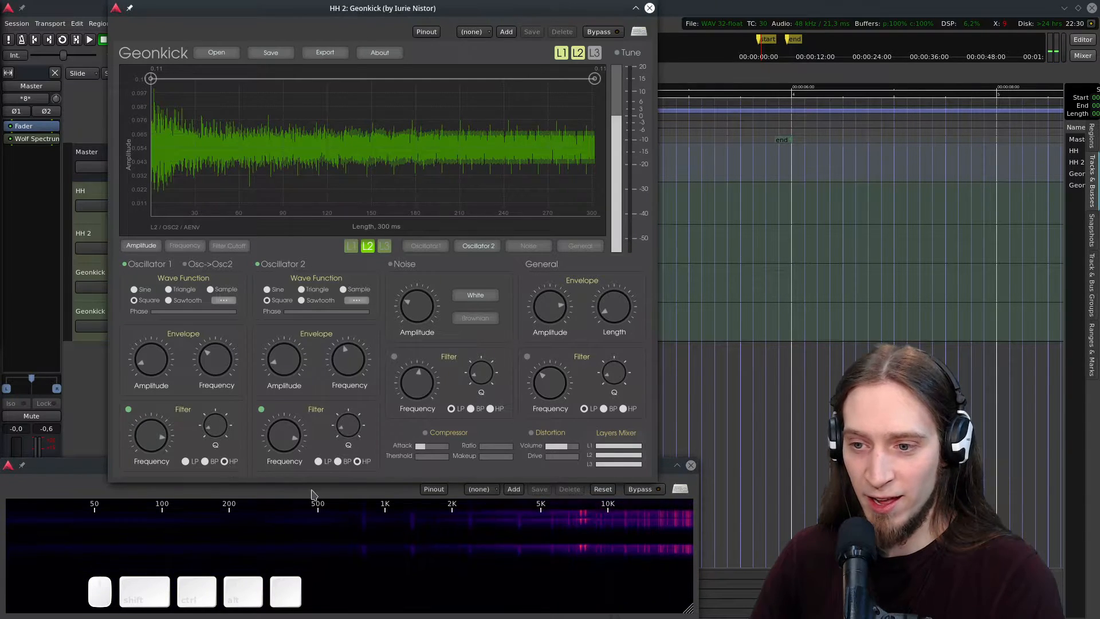
- Fine-tune the high-pass filter cutoffs and Q of both layer 2 oscillators, raising Oscillator 1's Q
mouse_move(224, 431)
left_mouse_down()
mouse_move(225, 442)
mouse_move(226, 365)
mouse_move(228, 447)
left_mouse_up()
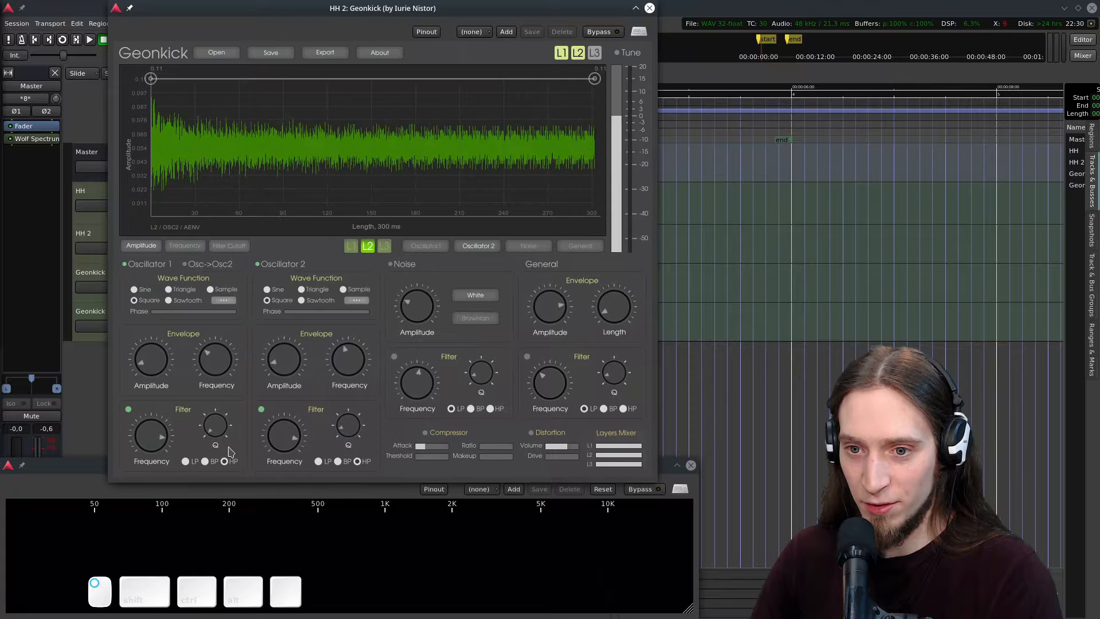
left_click_drag(344, 441, 351, 447)
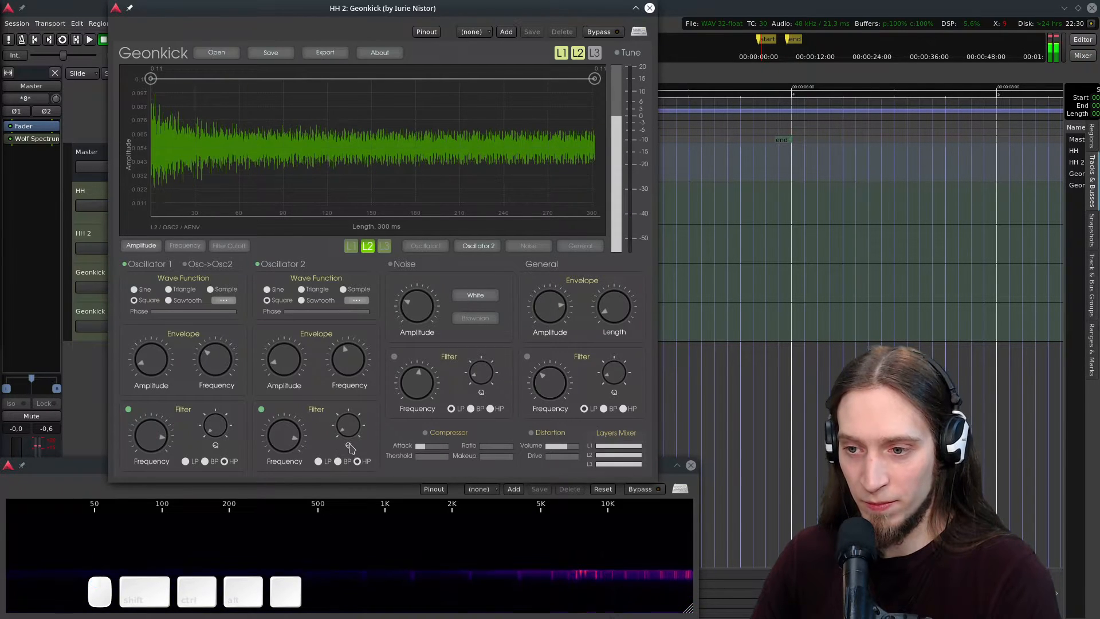
left_click_drag(147, 440, 150, 447)
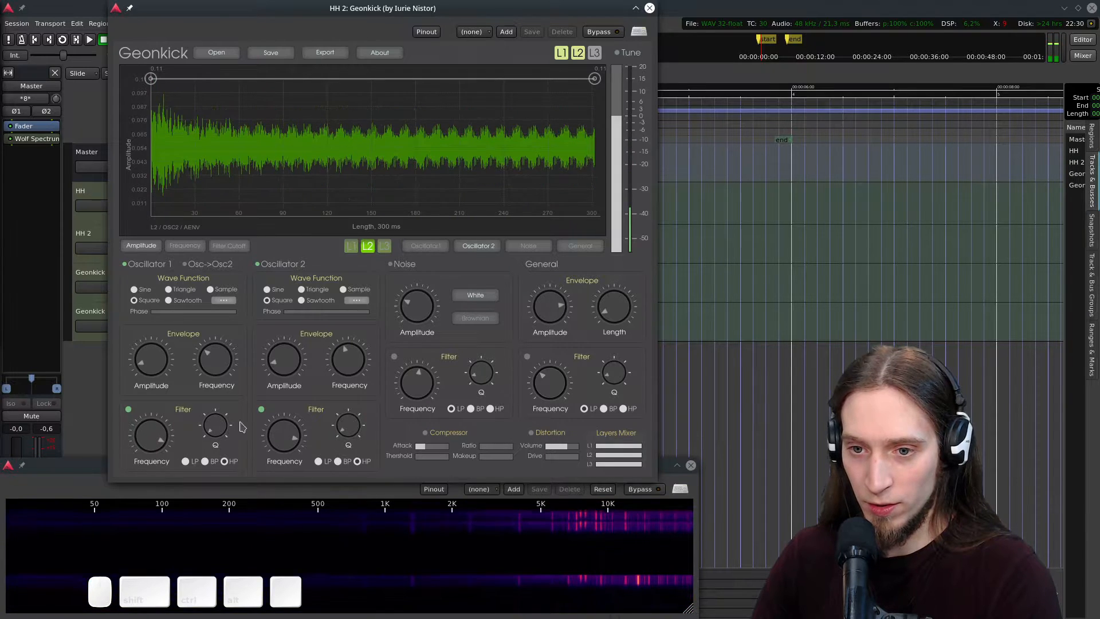
left_click_drag(218, 423, 213, 394)
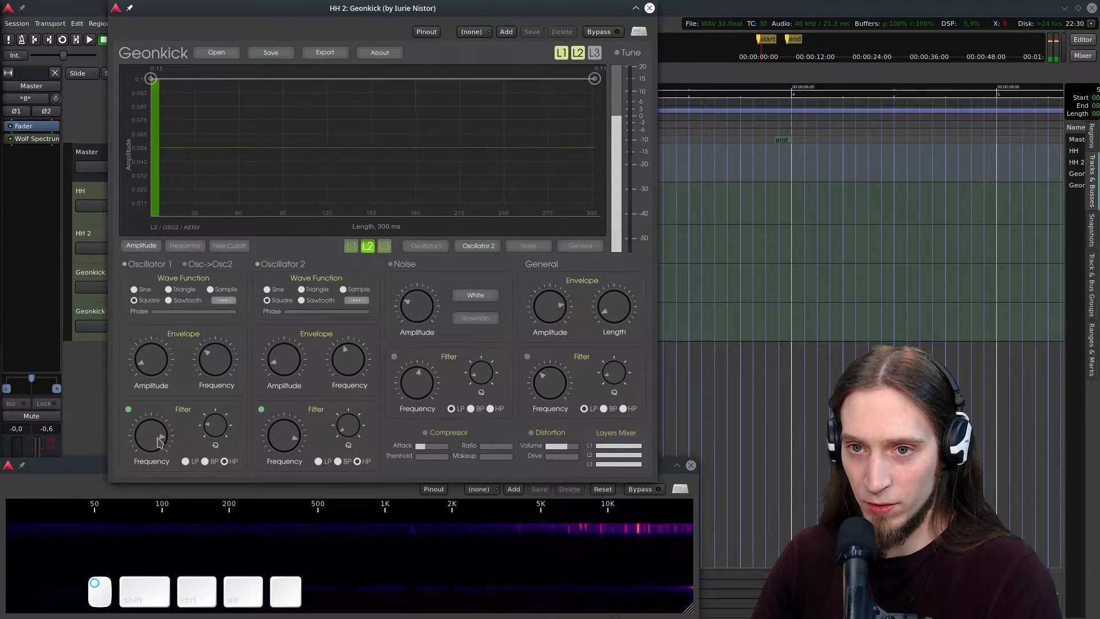
left_click_drag(159, 442, 161, 439)
left_click_drag(274, 435, 274, 438)
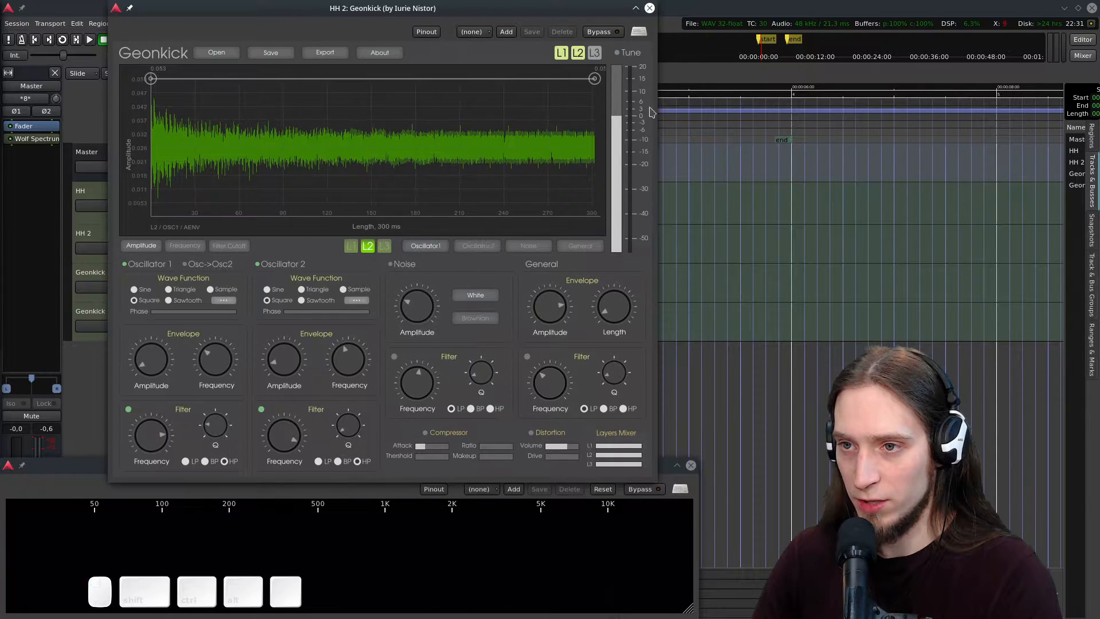
- End layer 2's Oscillator 1 amplitude envelope at zero, and shape Oscillator 2's as a decay from 0.11 through about 0.044 and 0.009 to zero
left_click_drag(594, 78, 594, 217)
left_click(491, 248)
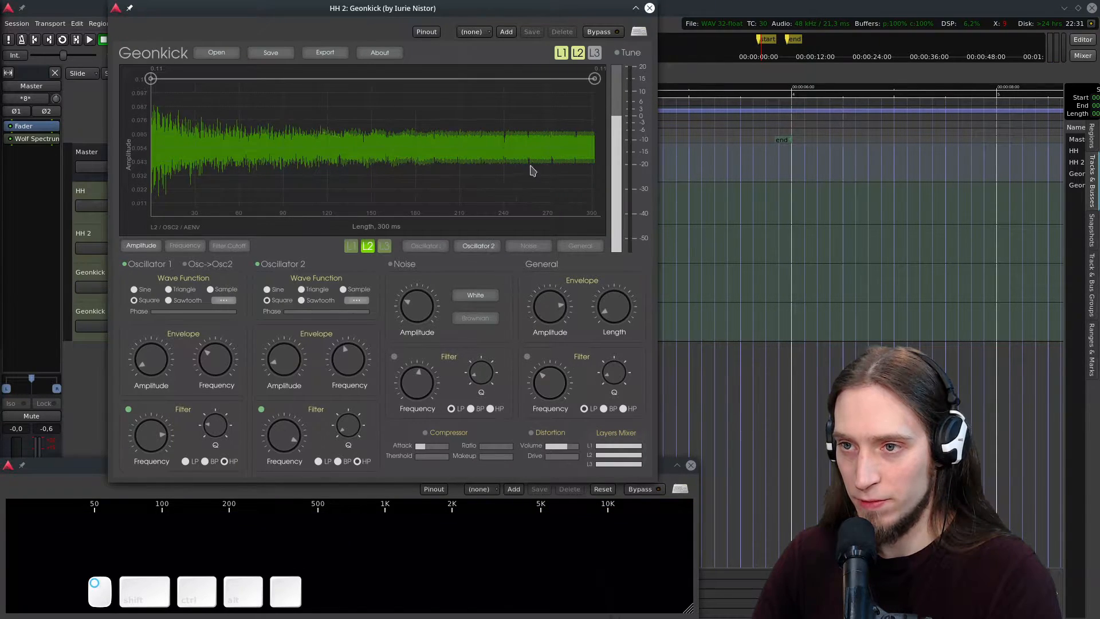
left_click_drag(595, 79, 594, 215)
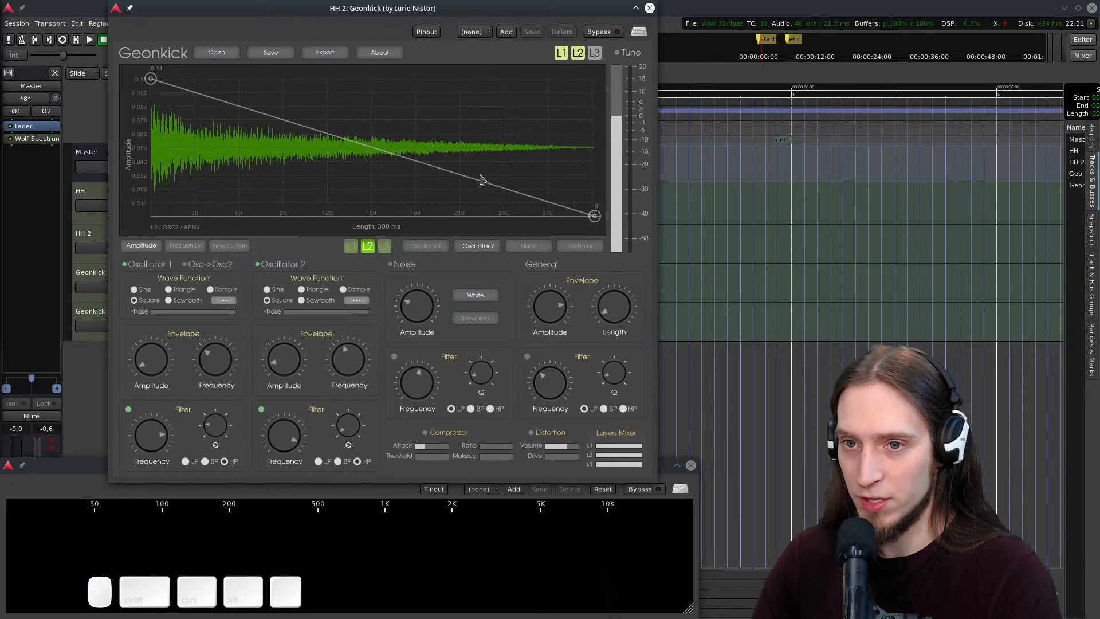
double_click(368, 175)
left_click_drag(368, 174, 216, 191)
double_click(375, 197)
left_click_drag(376, 197, 368, 212)
right_click(376, 198)
left_click_drag(216, 191, 180, 160)
left_click_drag(370, 217, 345, 208)
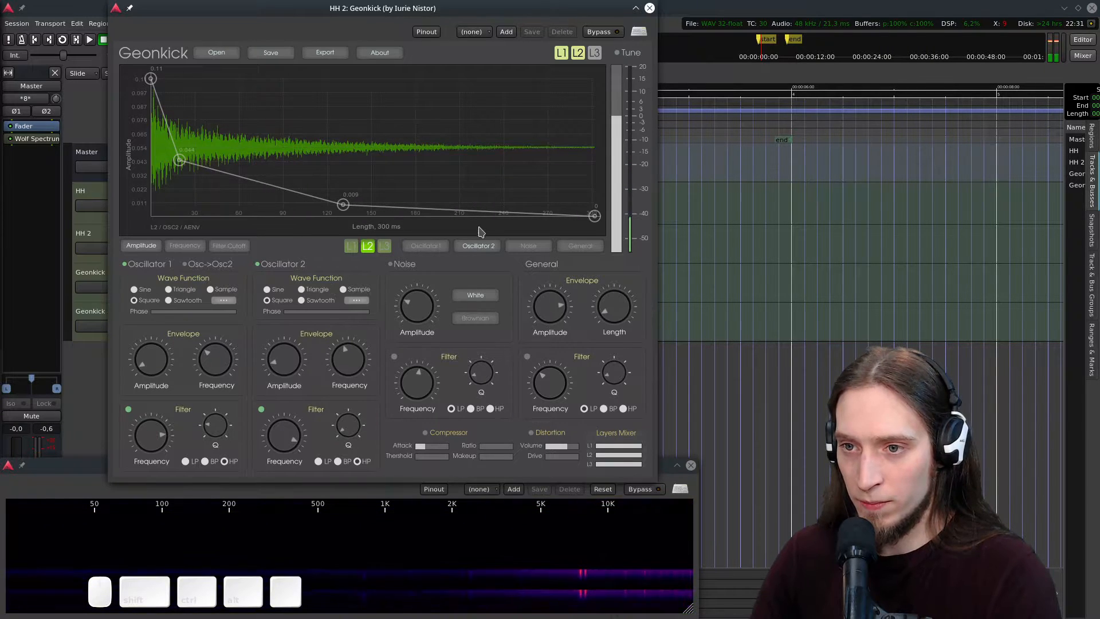
- Shape layer 2's Oscillator 1 amplitude envelope as a decay from 0.053 through about 0.021, 0.011 and 0.0033 to zero
left_click(430, 248)
double_click(253, 128)
left_click_drag(253, 128, 243, 166)
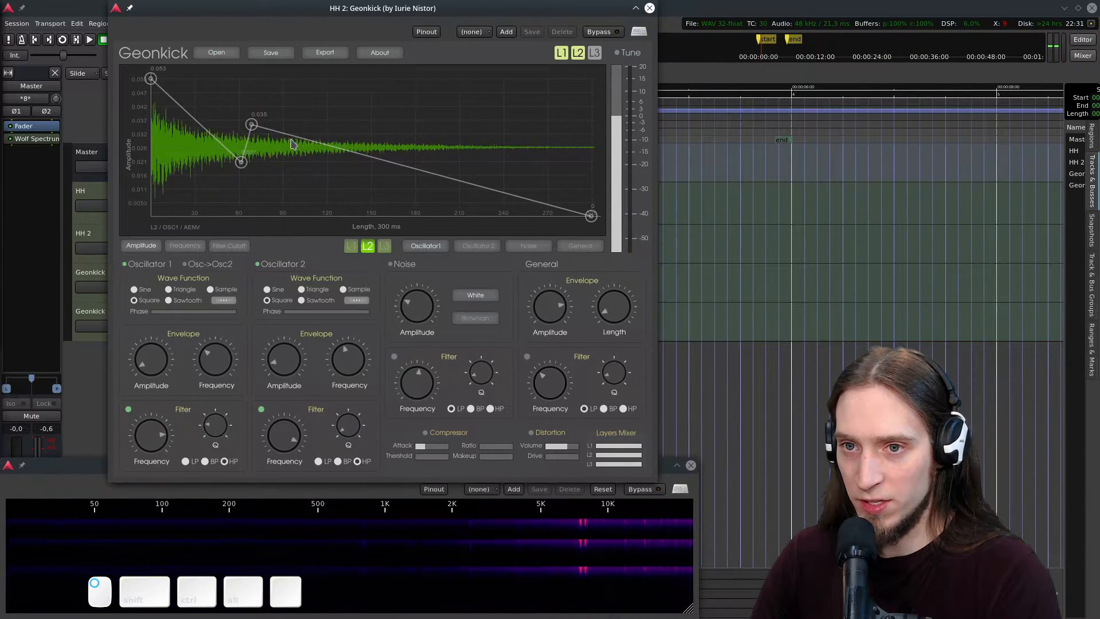
left_click_drag(252, 125, 433, 212)
double_click(383, 196)
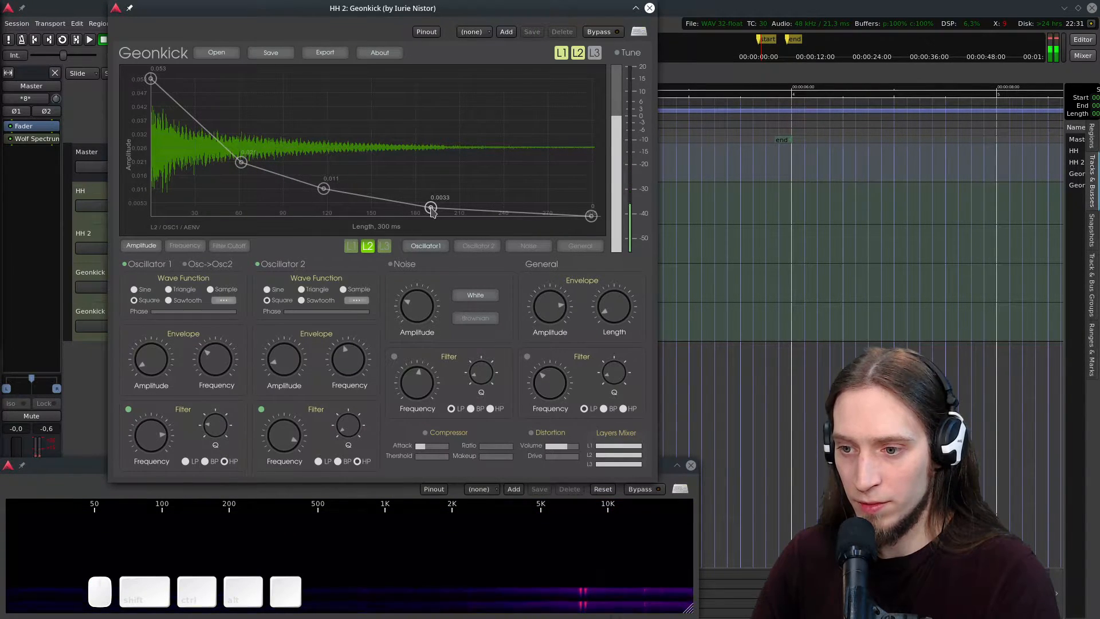
- Raise both layer 2 oscillator amplitudes, bringing Oscillator 1 to about 0.14, and lower both oscillator frequencies
left_click_drag(153, 362, 153, 356)
left_click_drag(278, 360, 277, 354)
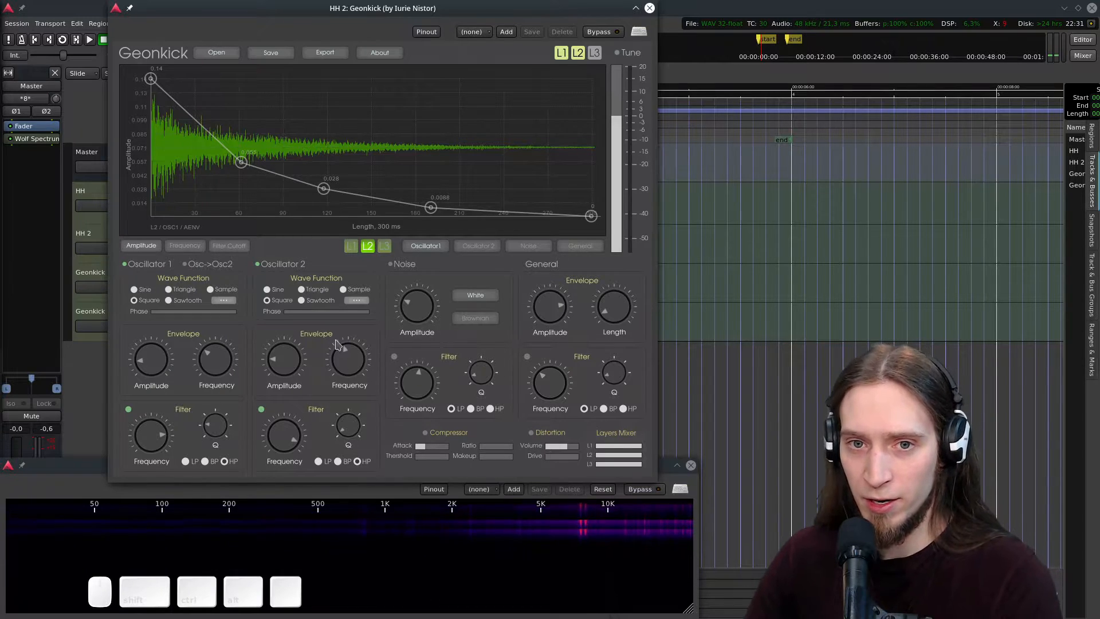
left_click_drag(225, 369, 225, 387)
left_click_drag(346, 368, 350, 385)
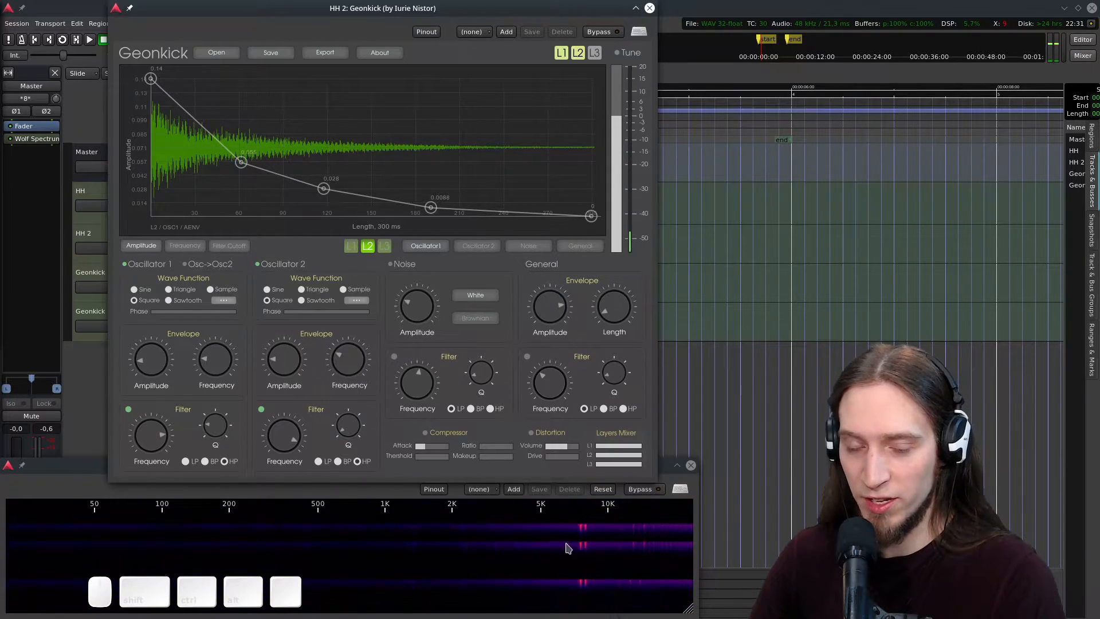
- Clear the solo and record arming on HH 2, and rename the Geonkick 3 track as HH 3
left_click(650, 8)
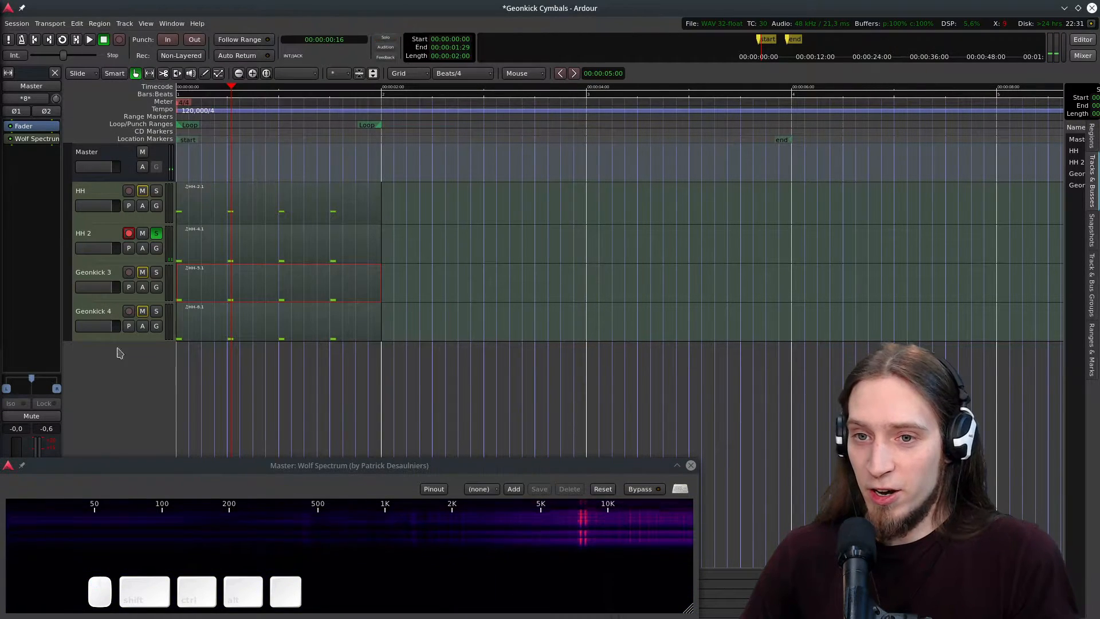
left_click(150, 247)
double_click(111, 274)
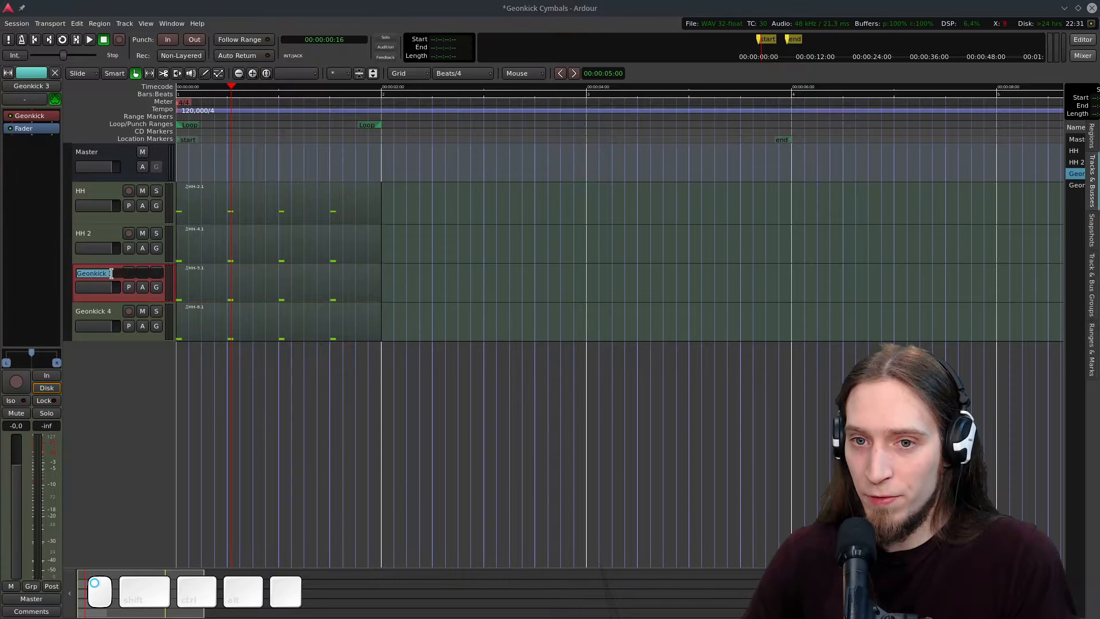
type("HH 3")
key("Return")
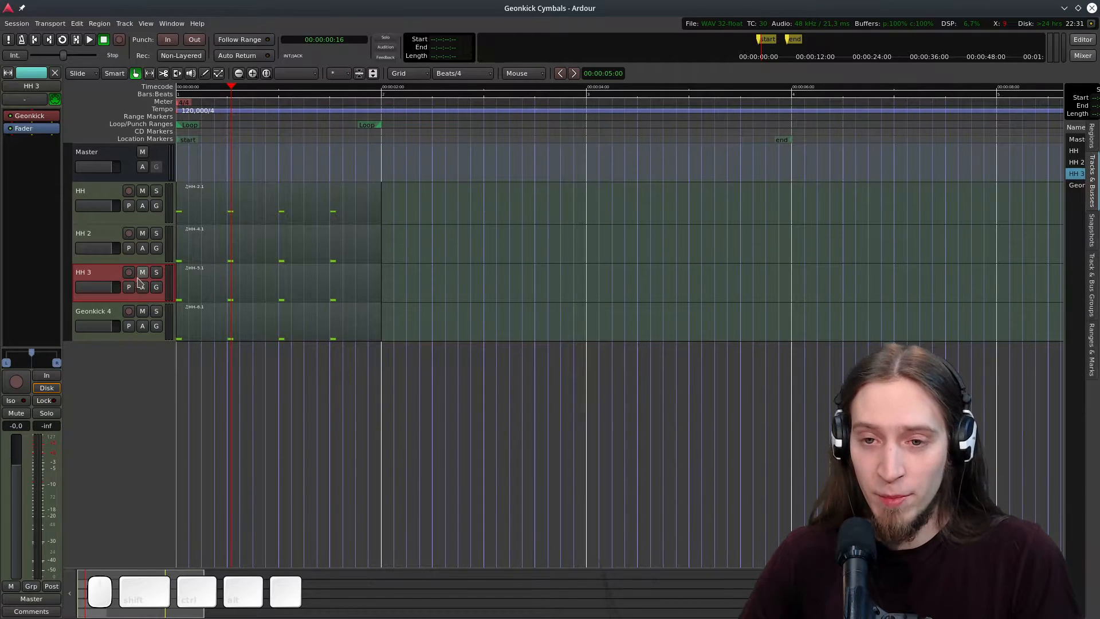
- Connect HH 3's input to the MPK mini MIDI capture port and record-arm the track
left_click(35, 97)
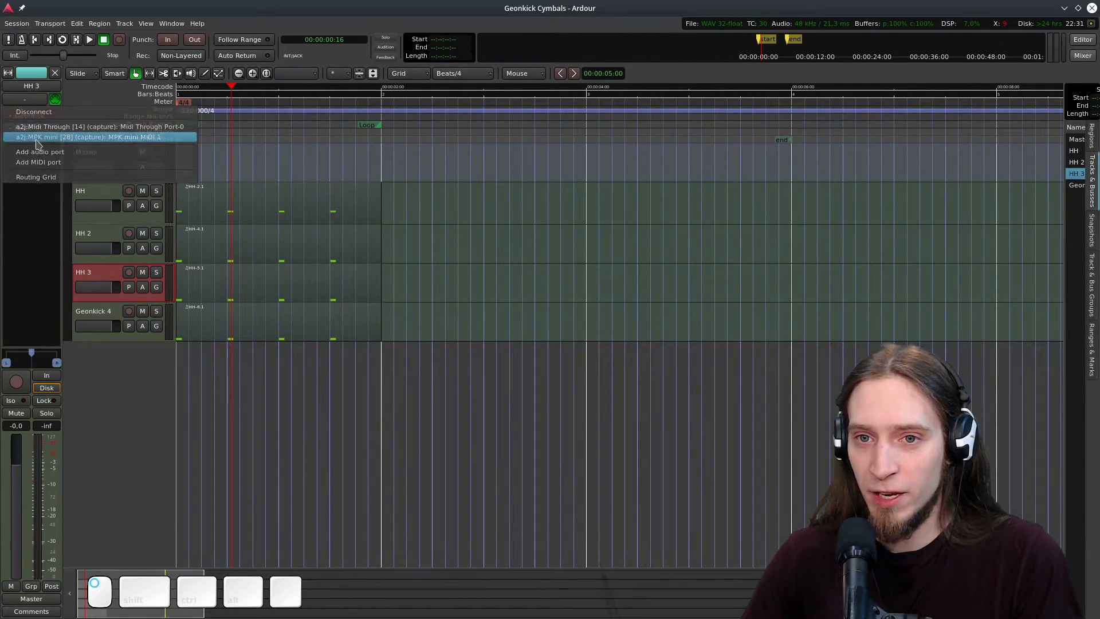
left_click(115, 137)
left_click(129, 275)
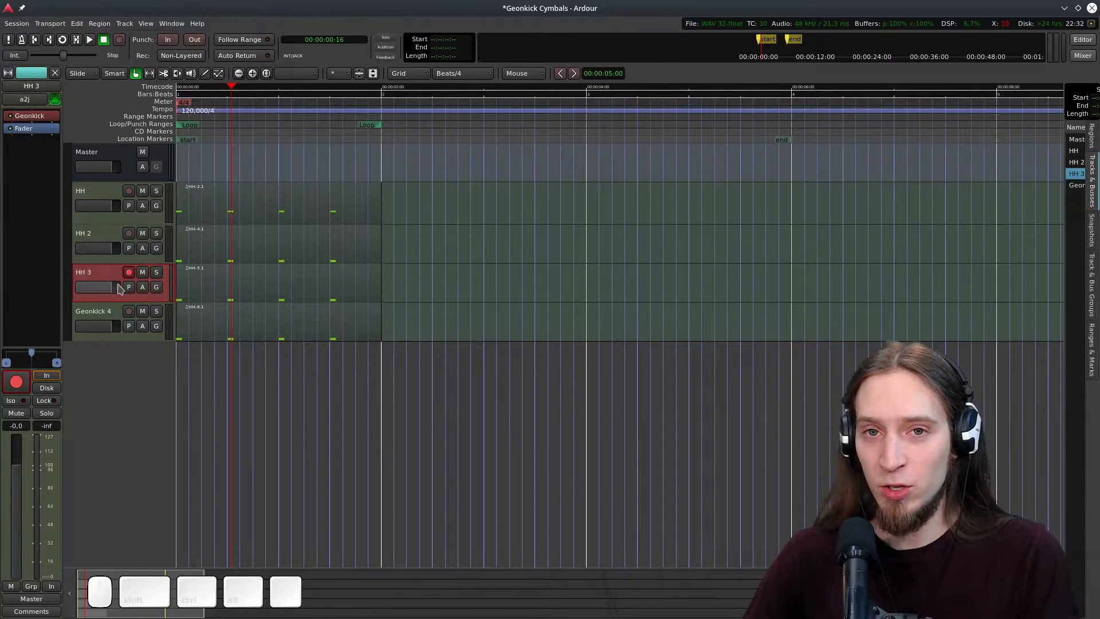
left_click_drag(261, 140, 146, 122)
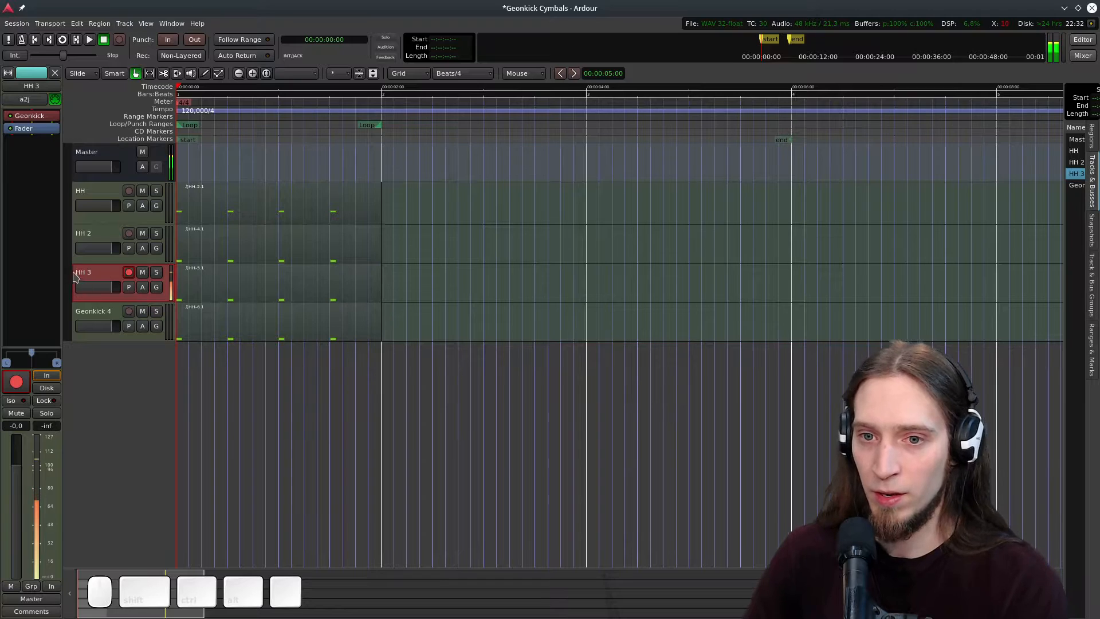
- Open Geonkick on HH 3 and Wolf Spectrum on Master, keeping the spectrum window above others
double_click(36, 122)
left_click_drag(52, 12, 155, 61)
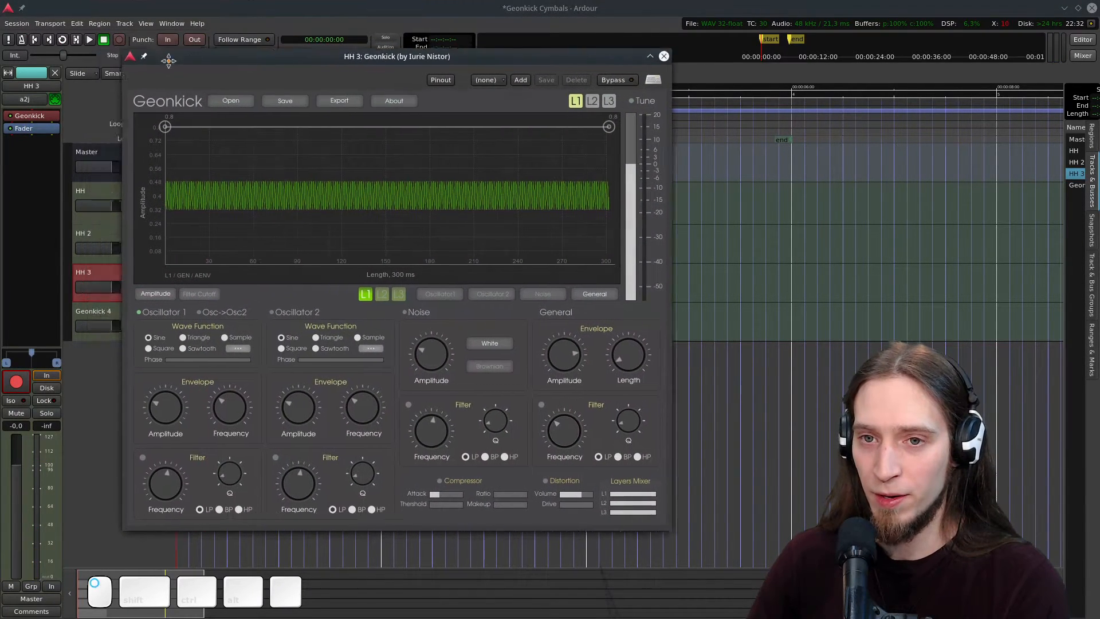
left_click(86, 159)
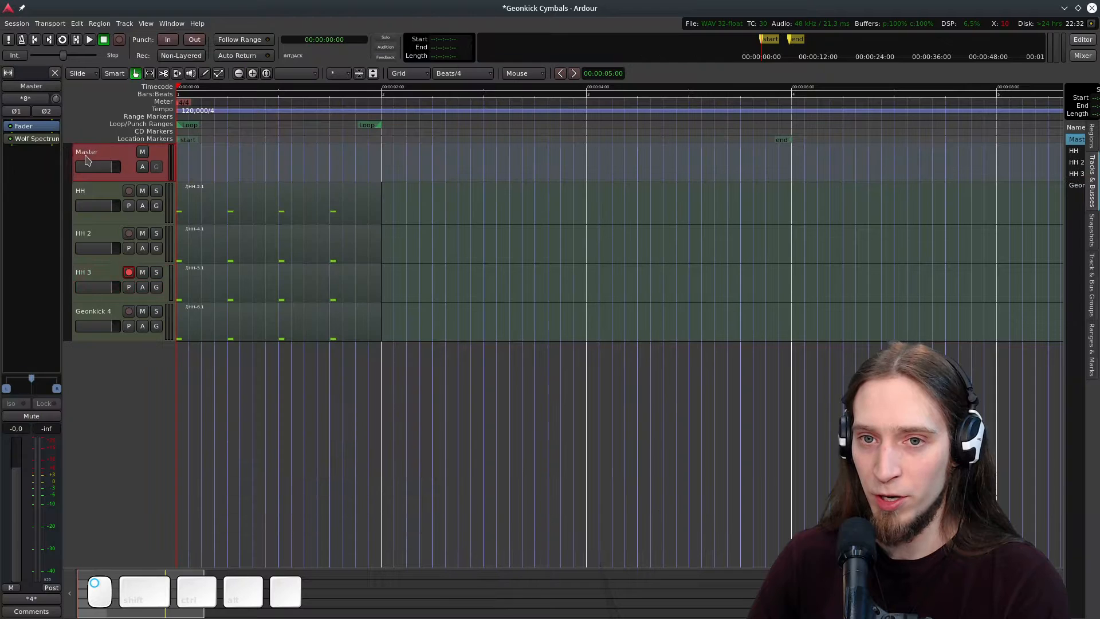
double_click(30, 140)
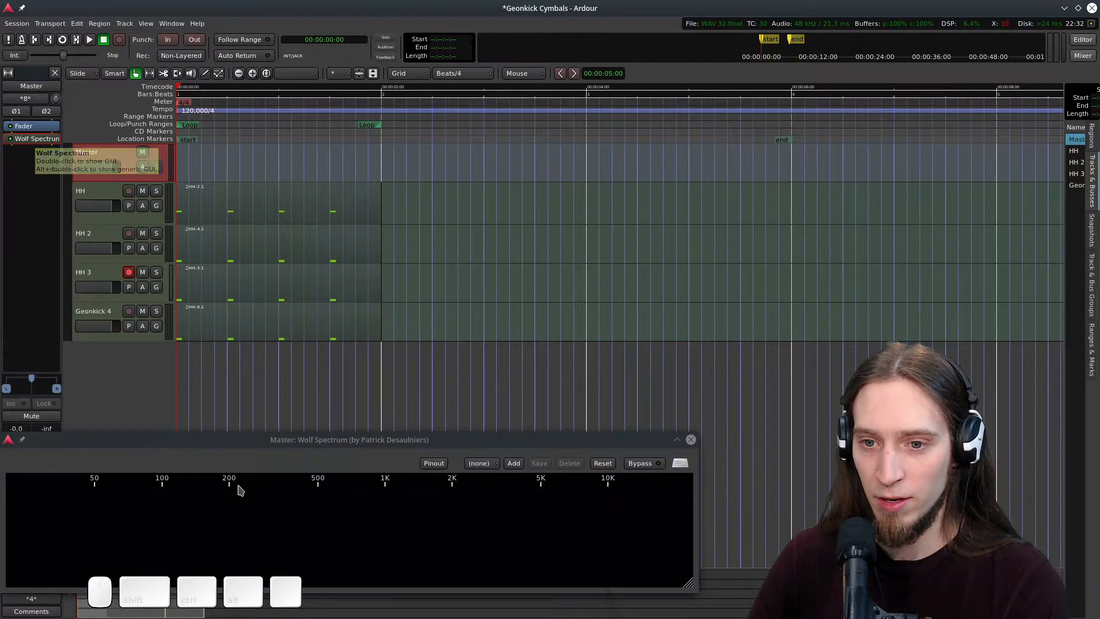
right_click(232, 440)
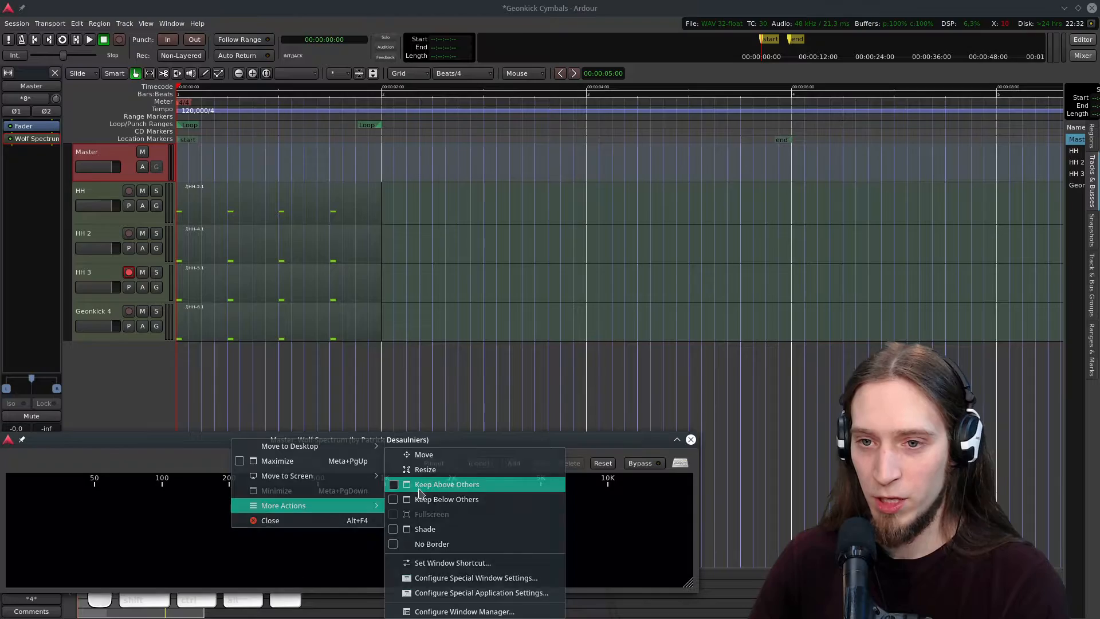
left_click(395, 501)
- Set HH 3's Geonkick window to stay above others and arrange it so it overlaps the spectrum window beneath it
middle_click(137, 14)
left_click_drag(225, 73, 206, 11)
right_click(208, 10)
mouse_move(261, 78)
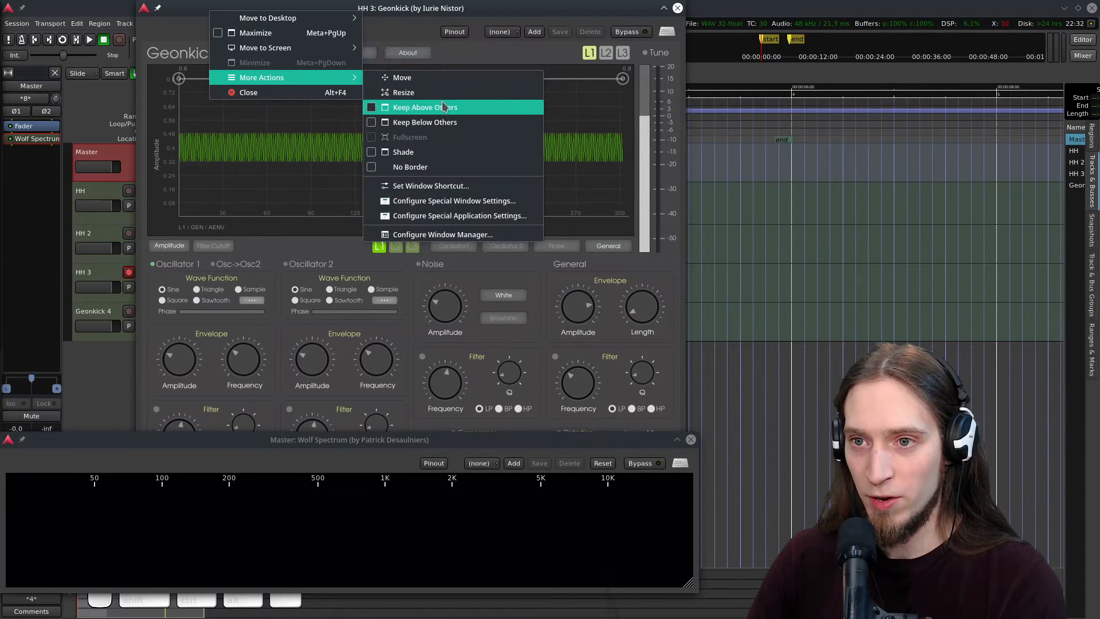
left_click(444, 106)
left_click_drag(266, 9, 258, 5)
left_click(67, 454)
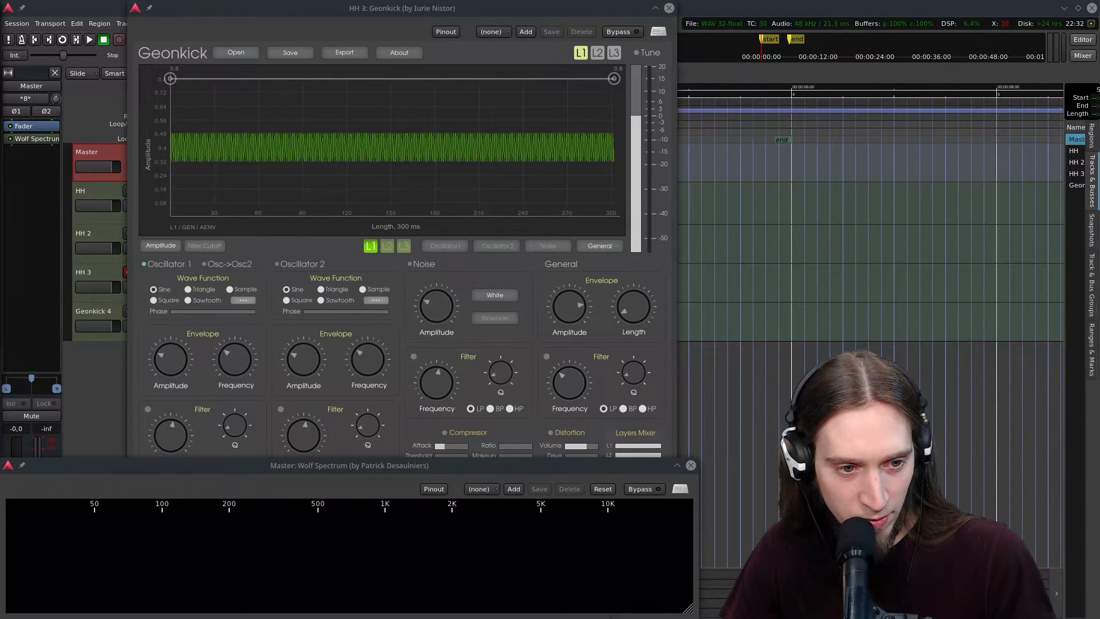
middle_click(183, 471)
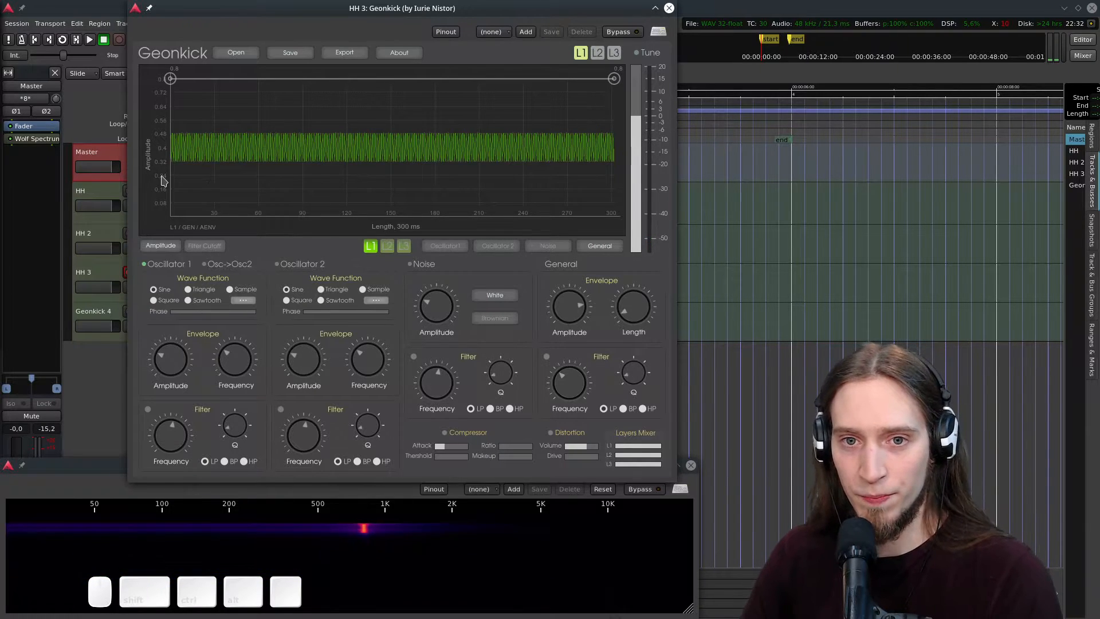
- Set both oscillators on HH 3's layer 1 to square waves, enable Oscillator 2, and lower both frequencies to different pitches
left_click(154, 300)
left_click(286, 300)
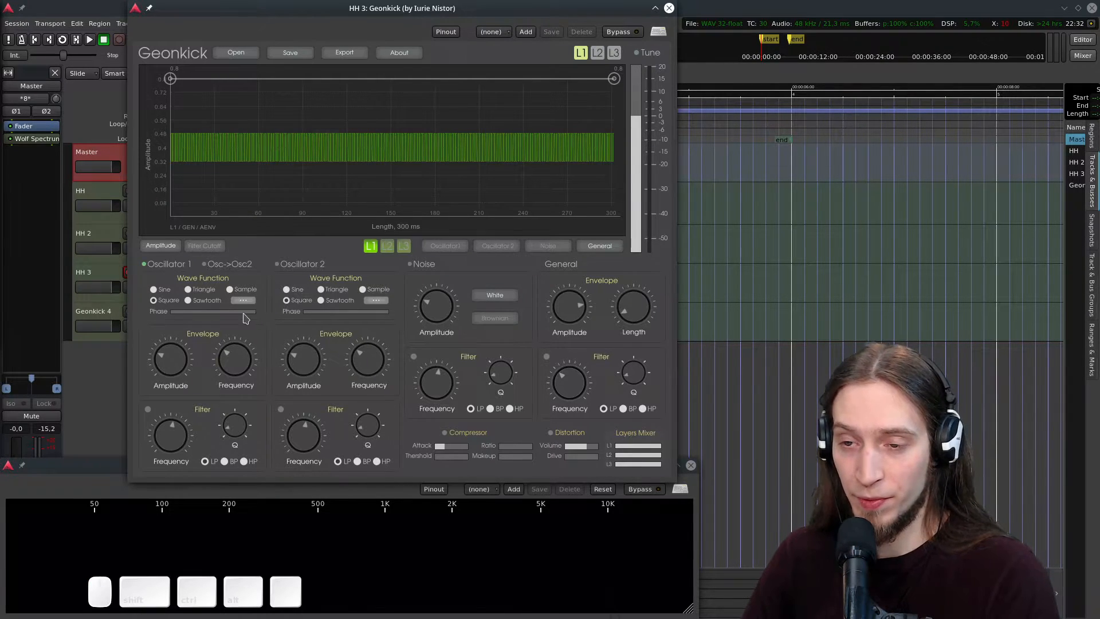
left_click_drag(229, 373, 233, 429)
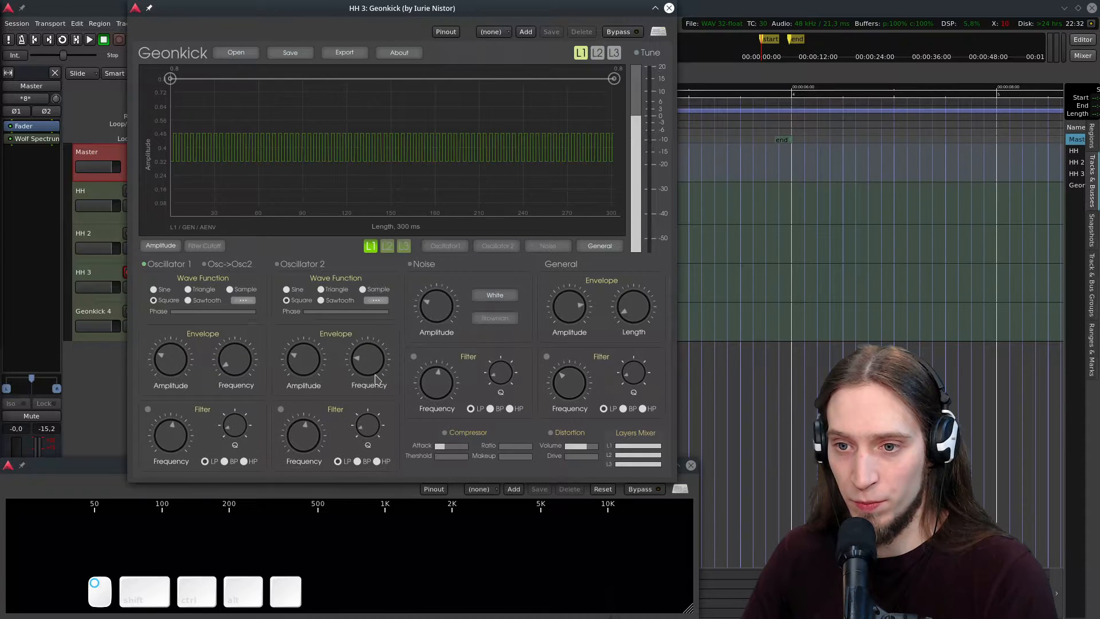
left_click(277, 264)
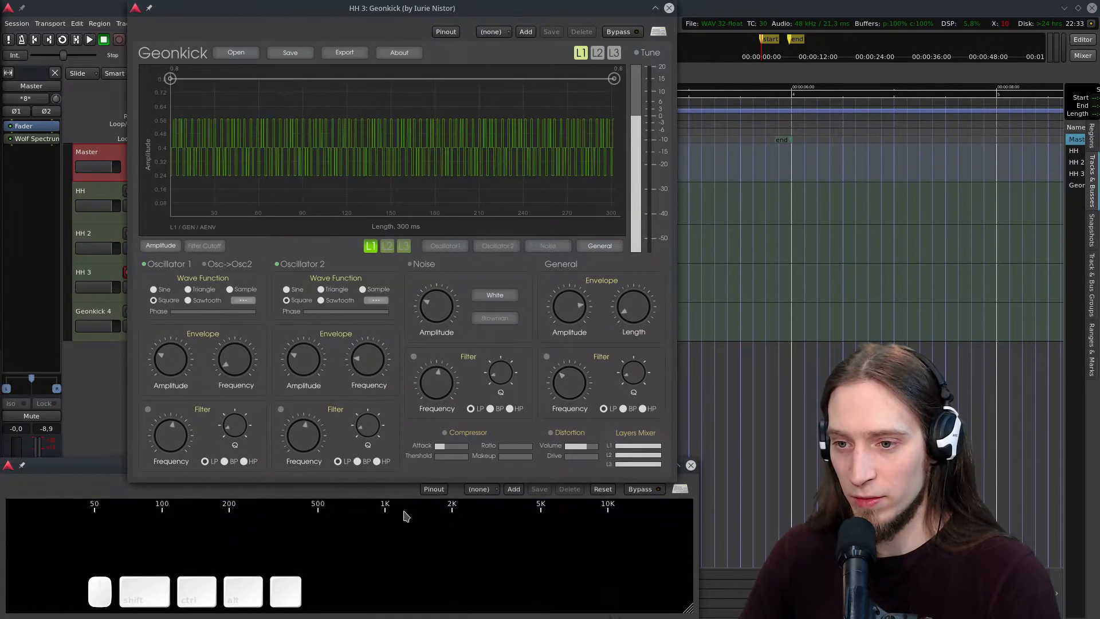
left_click_drag(246, 368, 248, 374)
left_click_drag(382, 369, 373, 384)
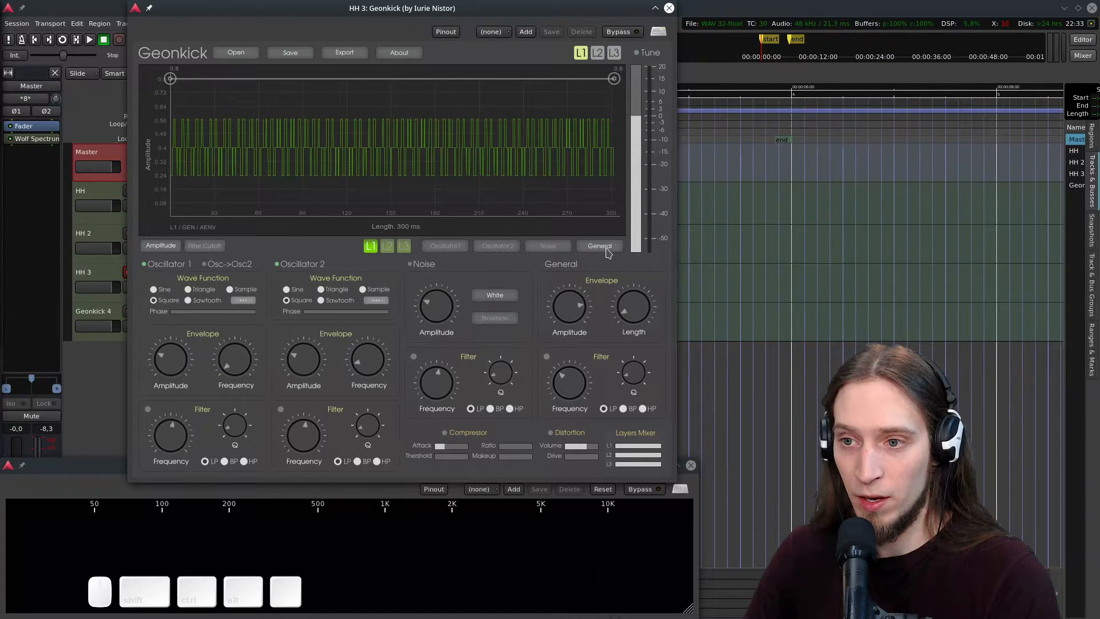
- Enable the general filter on HH 3 as a high-pass and raise its cutoff frequency
left_click(546, 357)
left_click(643, 408)
mouse_move(577, 383)
left_mouse_down()
mouse_move(589, 306)
mouse_move(571, 389)
left_mouse_up()
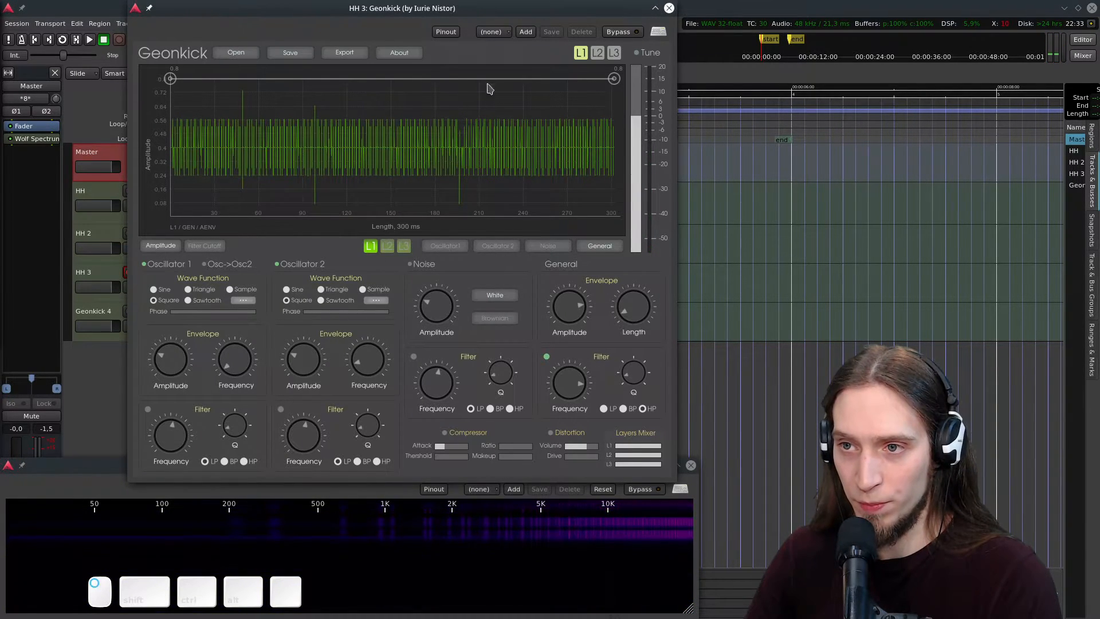
- Shape the general amplitude envelope as a decay from 1 through about 0.5, 0.18 and 0.037 to zero, and fine-tune the general high-pass cutoff
left_click_drag(614, 78, 613, 216)
left_click_drag(359, 138, 217, 142)
left_click_drag(324, 163, 306, 178)
left_click_drag(371, 182, 433, 202)
left_click_drag(213, 148, 196, 153)
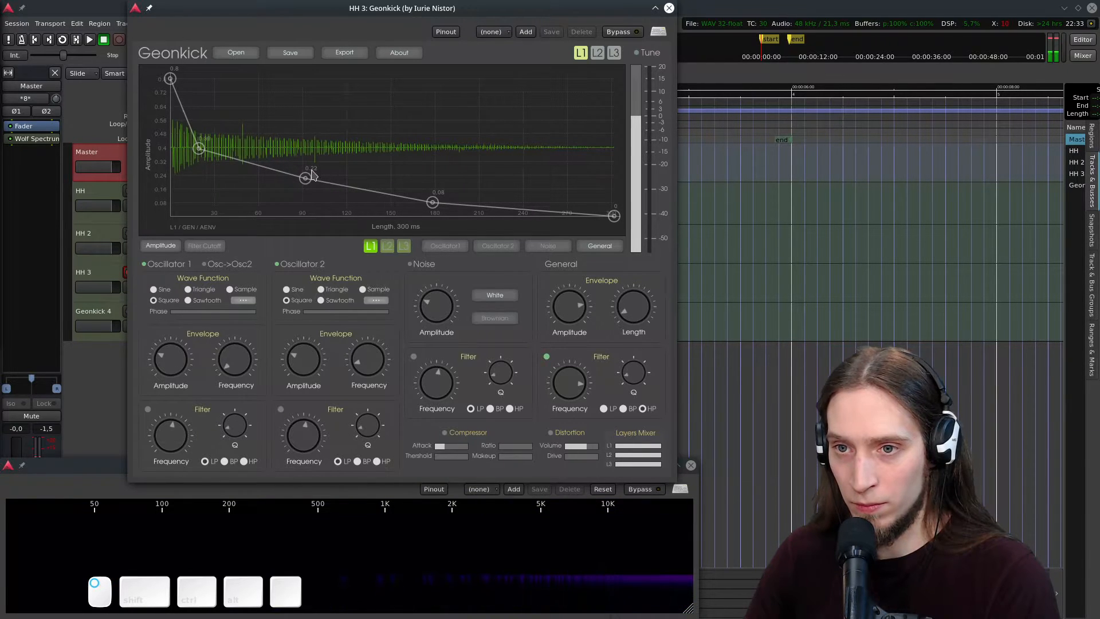
left_click_drag(305, 179, 276, 195)
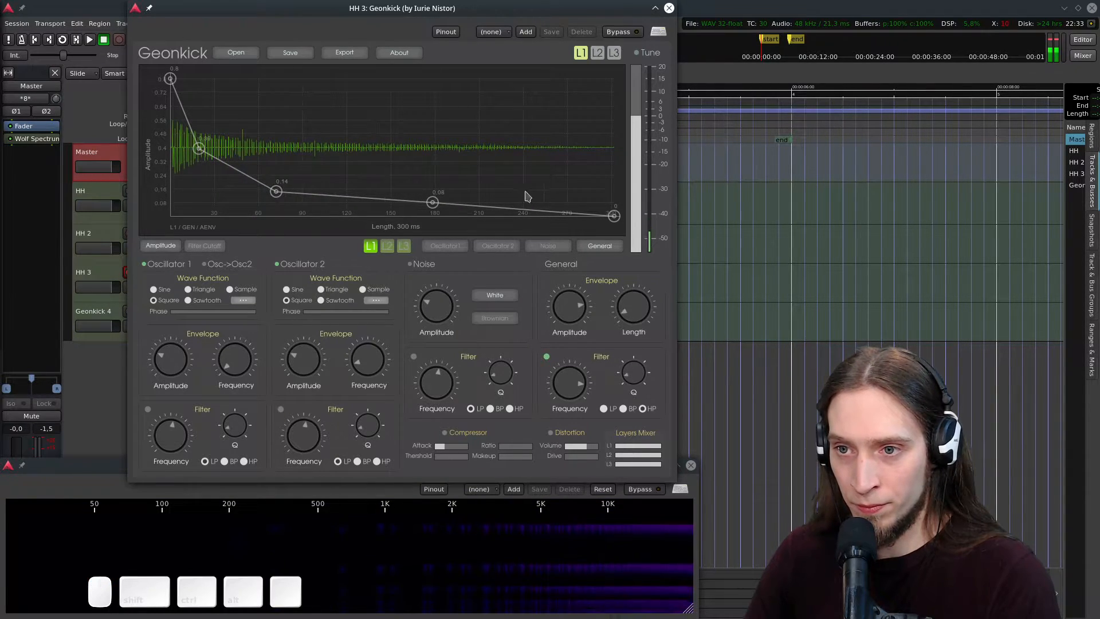
left_click_drag(433, 202, 411, 212)
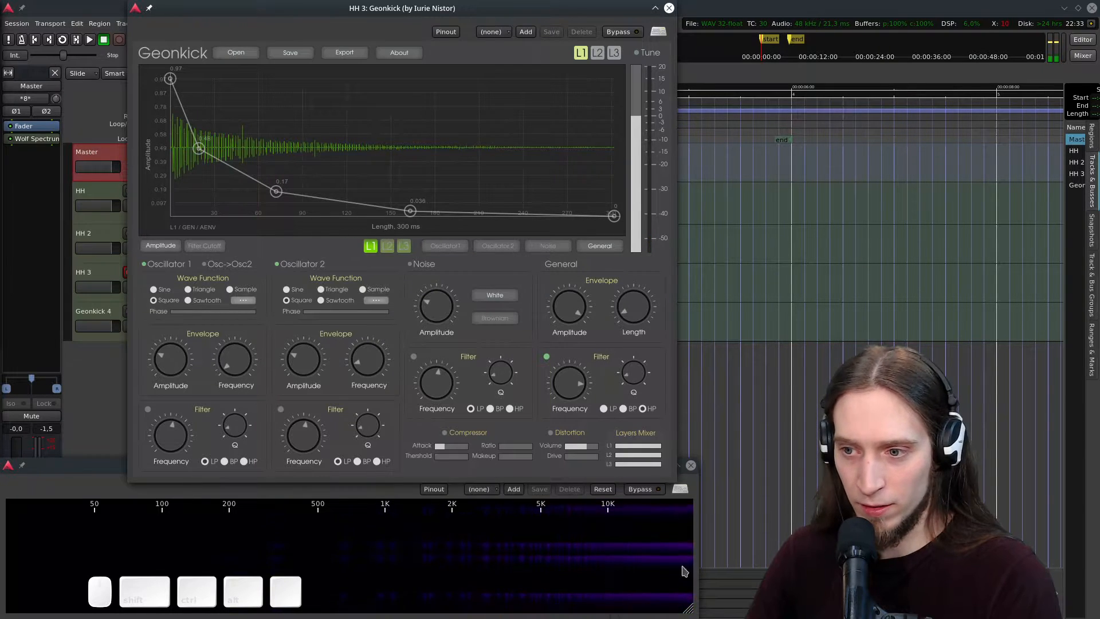
scroll(576, 289, "up", 1)
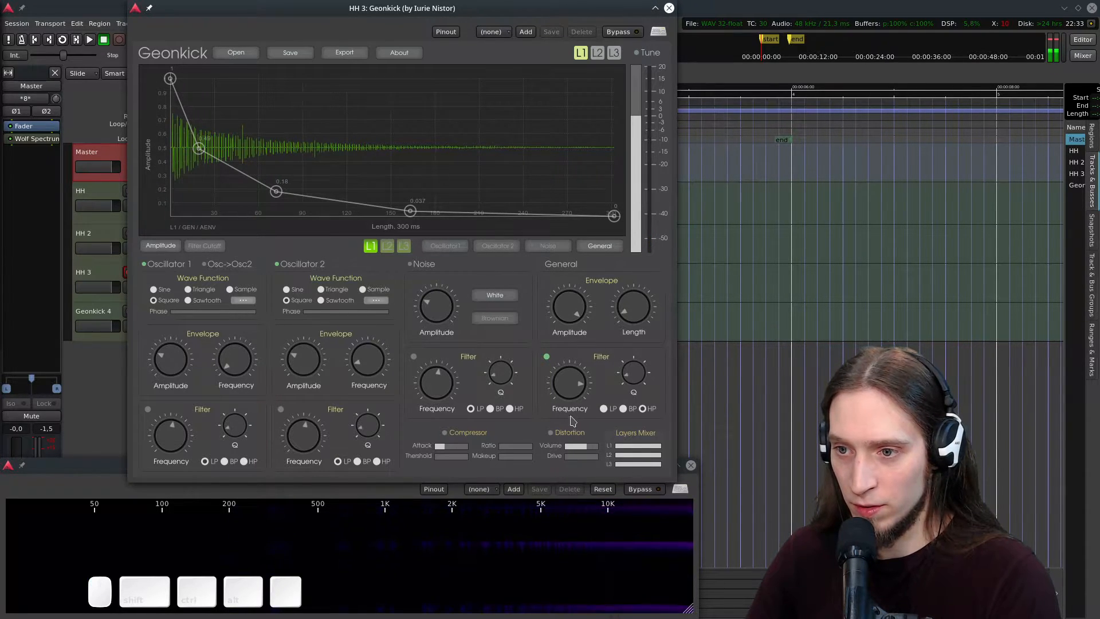
scroll(566, 399, "up", 2)
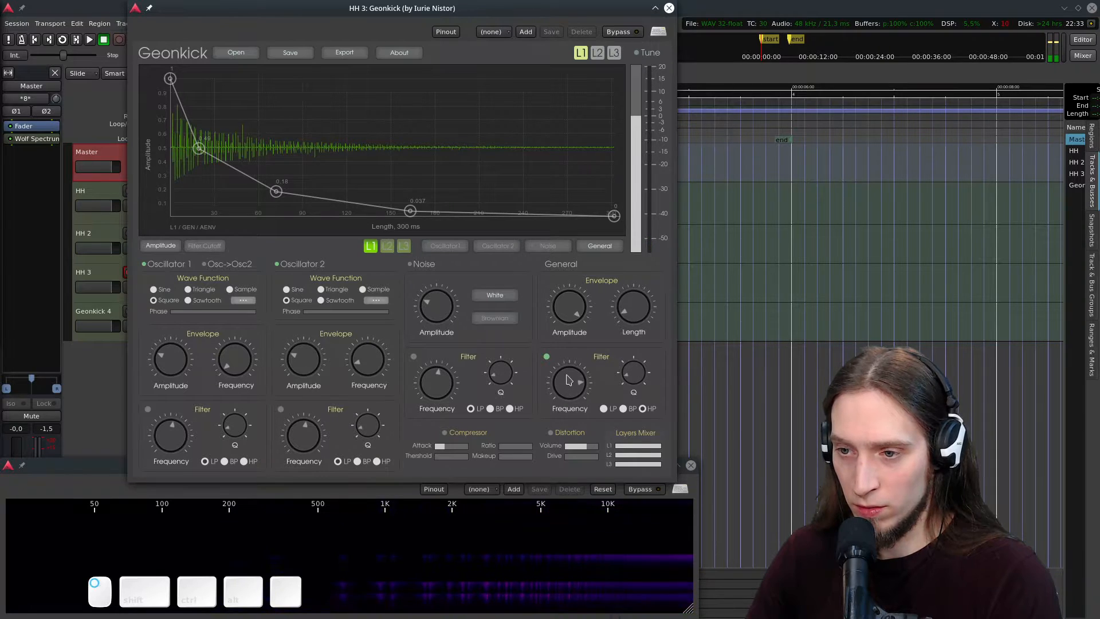
- Raise the amplitudes of both layer 1 oscillators on HH 3, balancing them with Oscillator 1 at 0.45
left_click(445, 245)
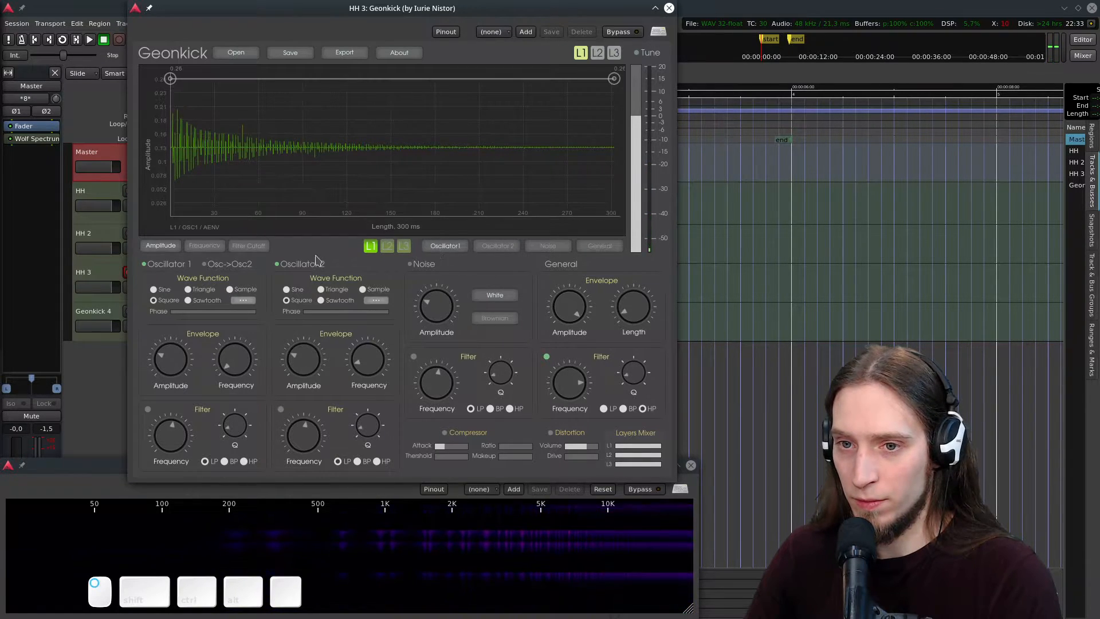
scroll(172, 349, "up", 1)
scroll(299, 362, "up", 2)
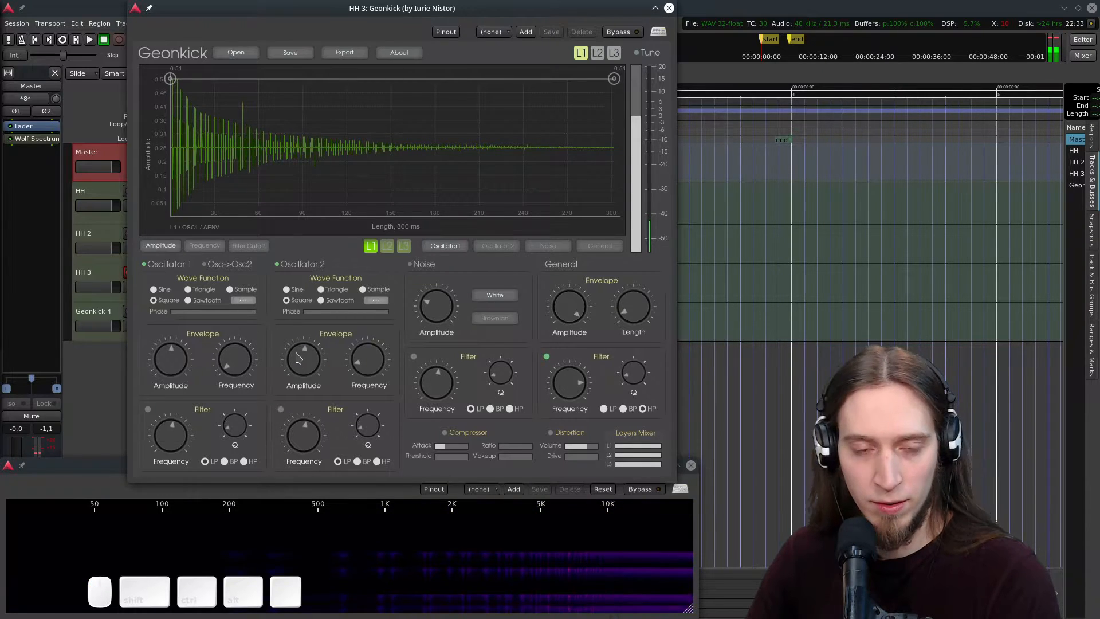
scroll(299, 359, "down", 1)
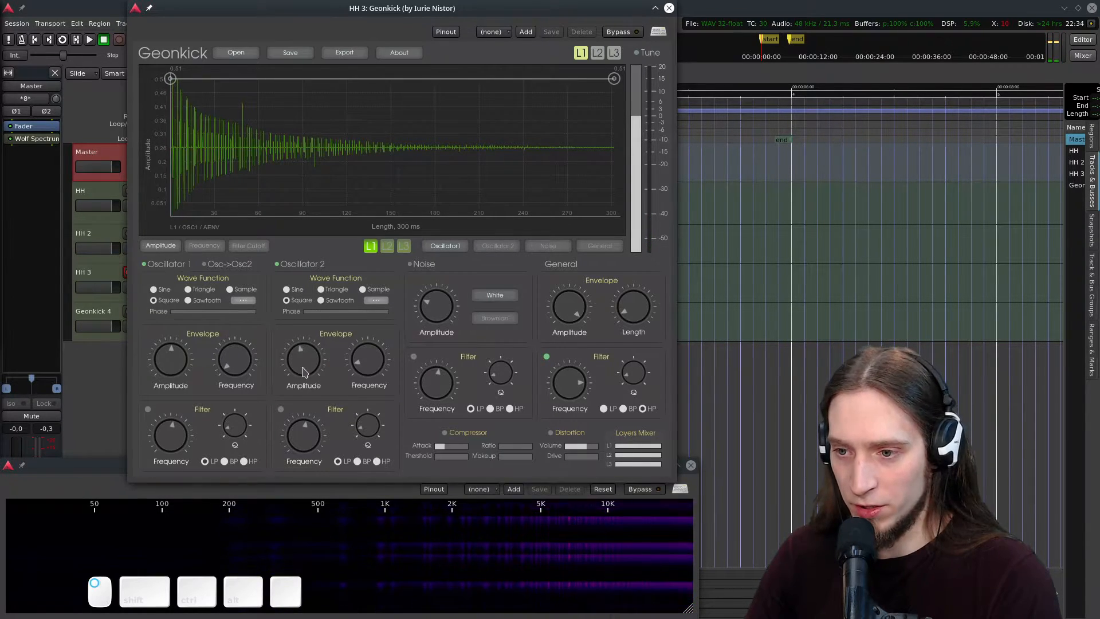
scroll(177, 372, "down", 1)
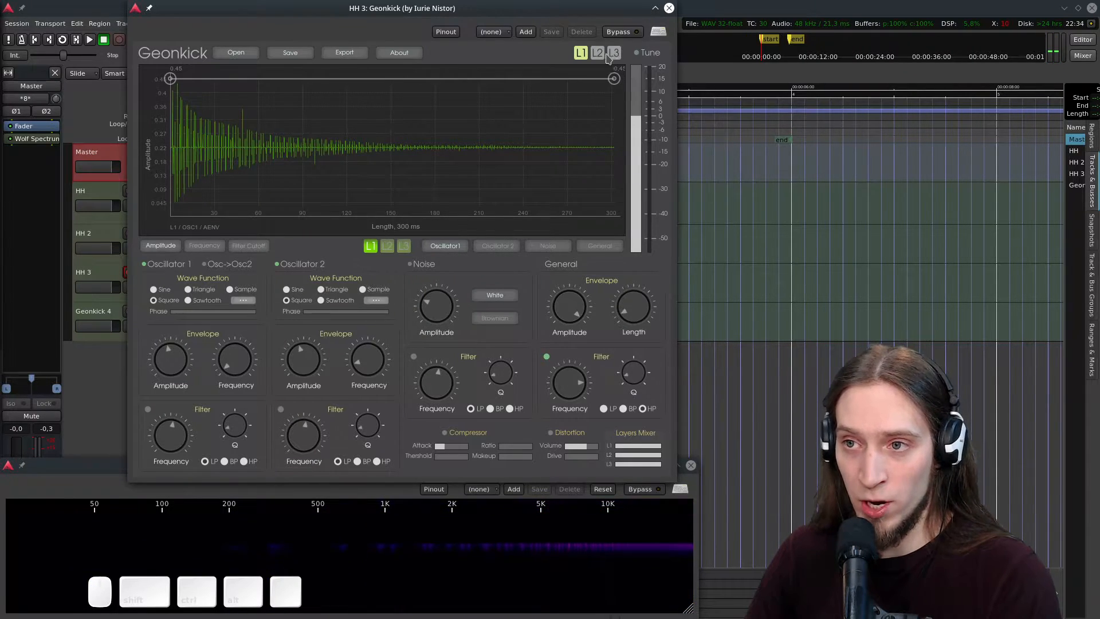
- Activate layer 2 on HH 3, set both of its oscillators to square waves and lower their frequencies to different pitches
left_click(388, 247)
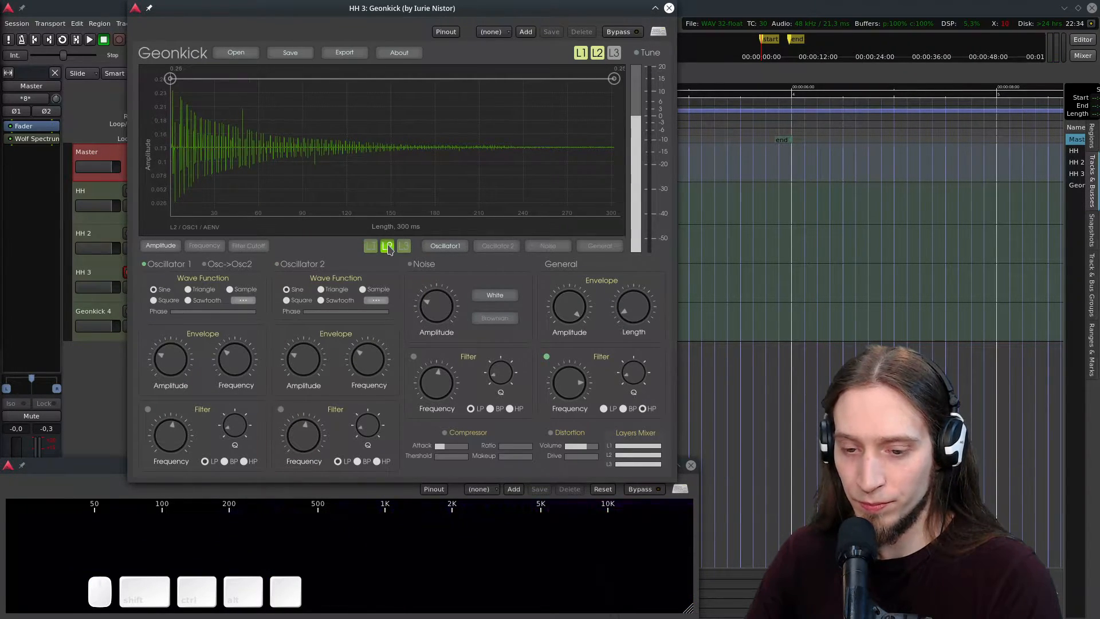
left_click(153, 301)
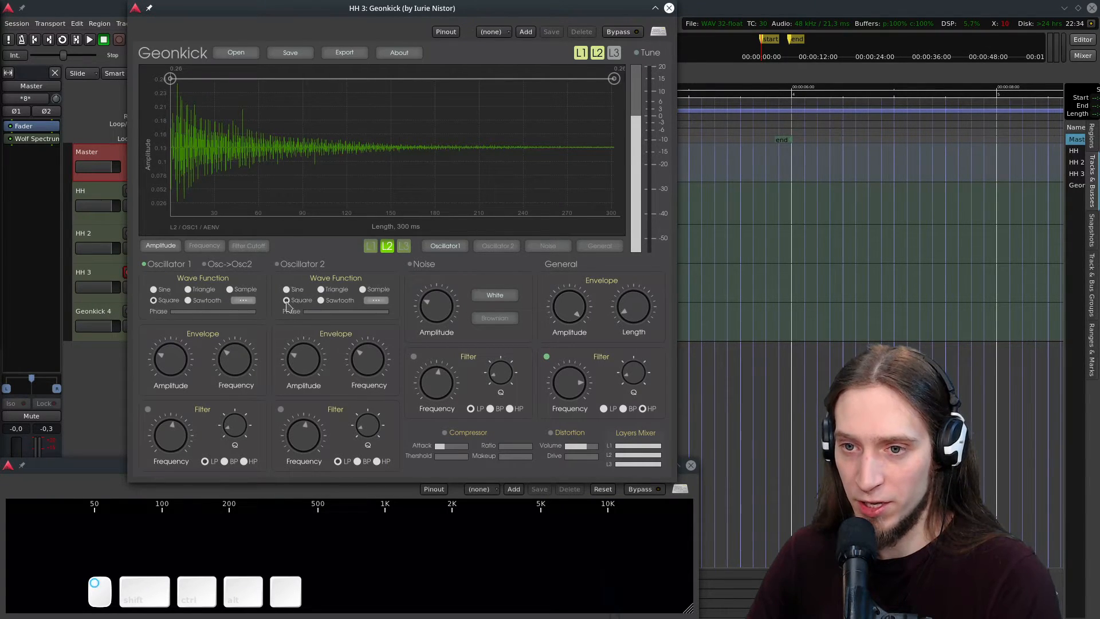
left_click_drag(234, 361, 239, 396)
left_click_drag(371, 361, 369, 382)
left_click_drag(247, 359, 247, 356)
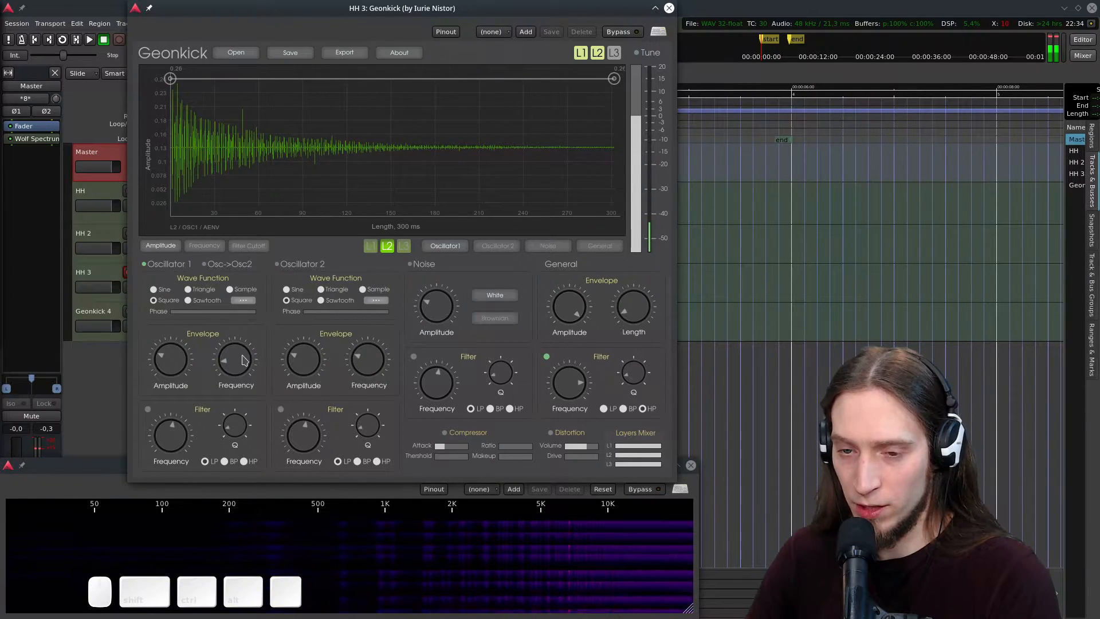
left_click_drag(248, 359, 251, 367)
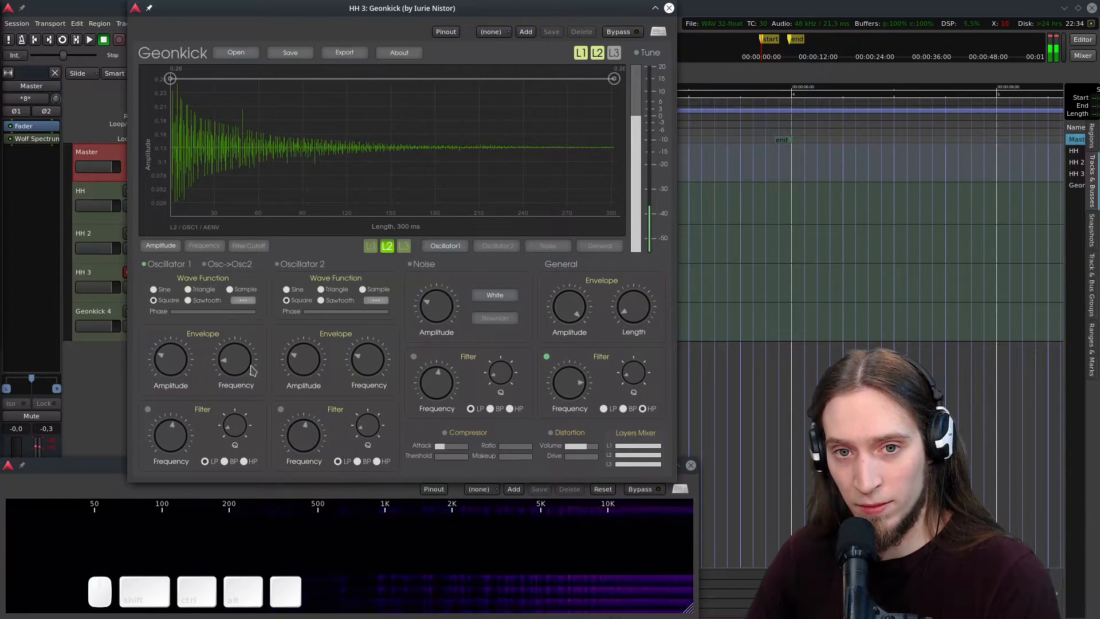
mouse_move(235, 368)
left_mouse_down()
mouse_move(232, 386)
mouse_move(244, 356)
mouse_move(225, 357)
left_mouse_up()
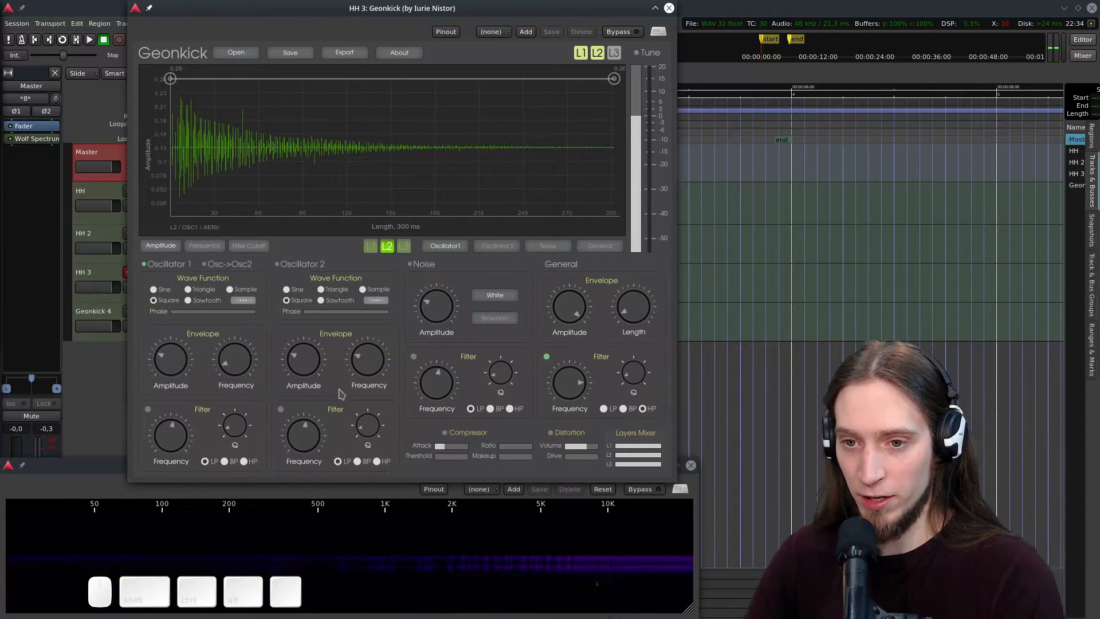
- Enable high-pass filters with raised cutoffs on both layer 2 oscillators and switch on Oscillator 2
left_click(148, 409)
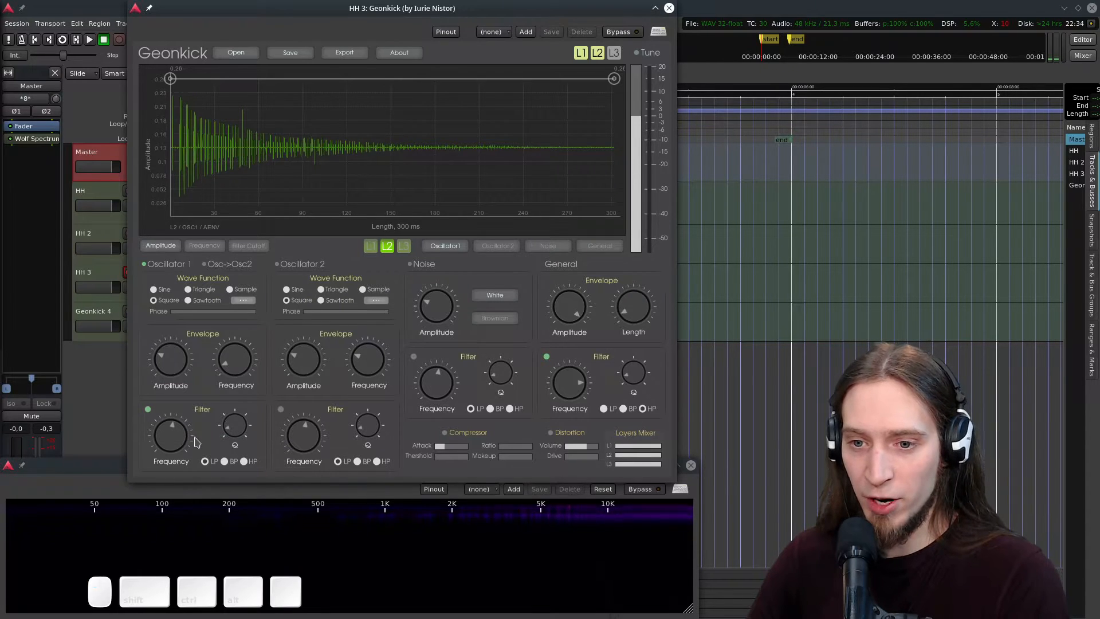
left_click(244, 465)
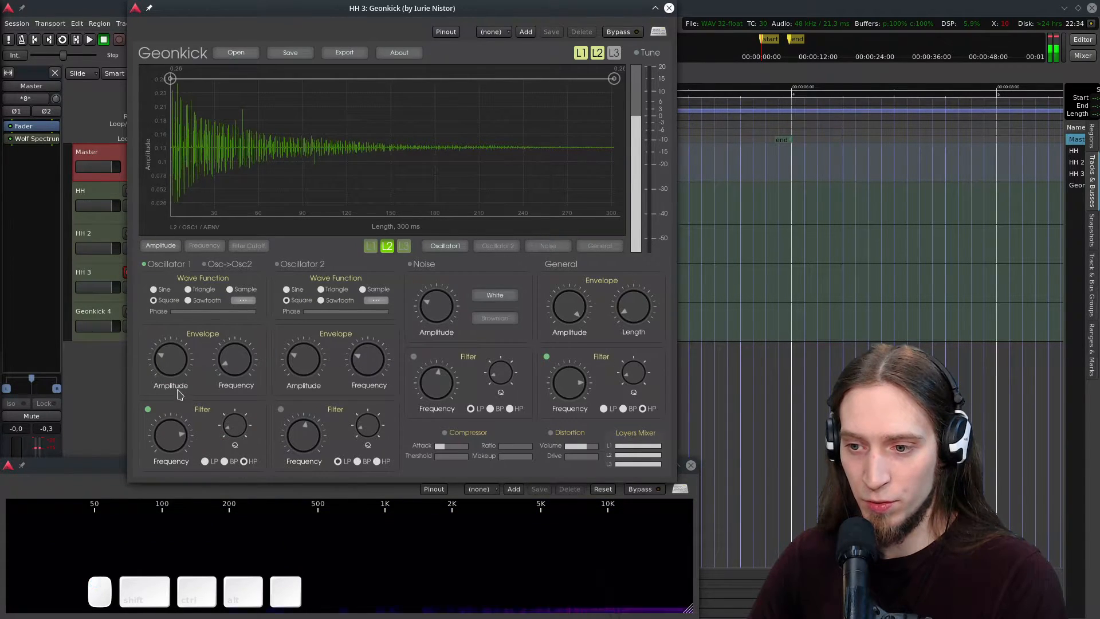
left_click_drag(173, 429, 181, 431)
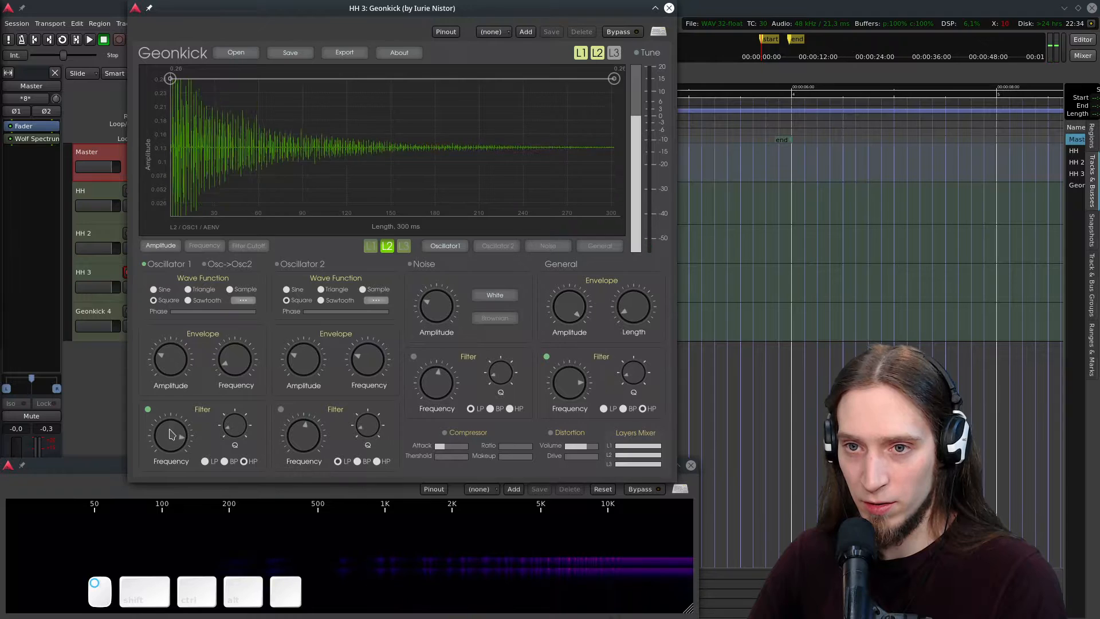
left_click(281, 410)
left_click_drag(296, 425, 300, 374)
left_click(304, 425)
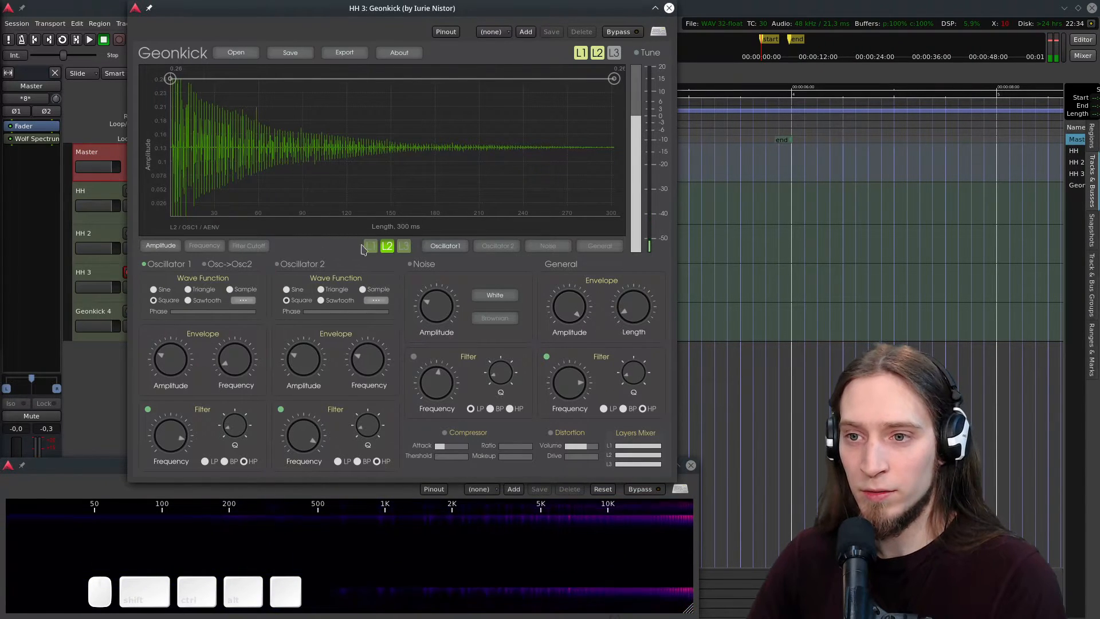
left_click(278, 265)
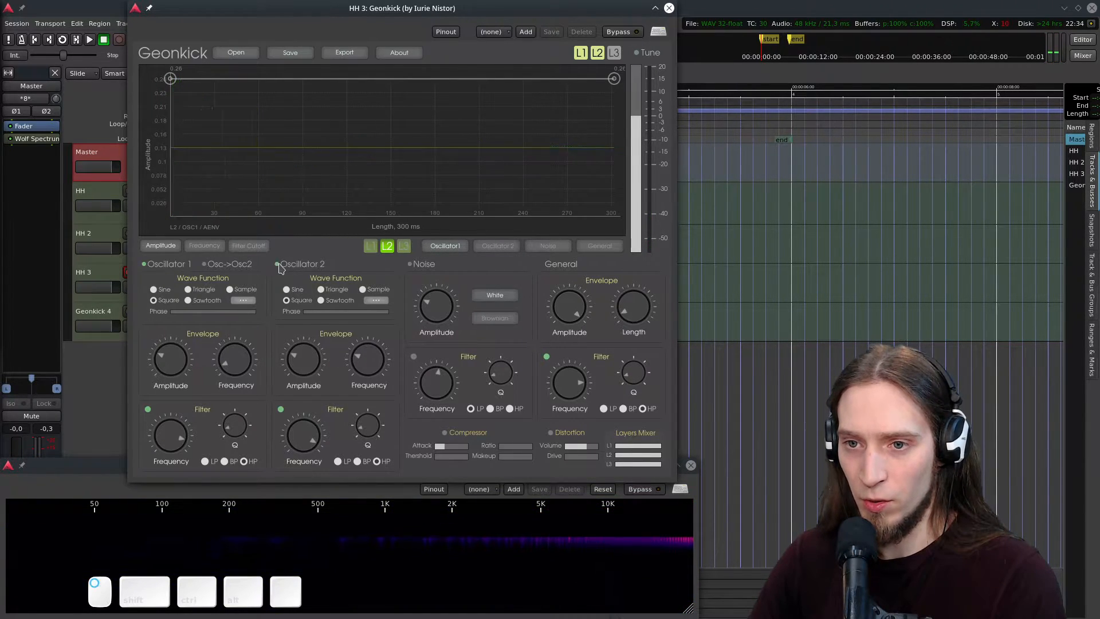
left_click_drag(311, 430, 312, 437)
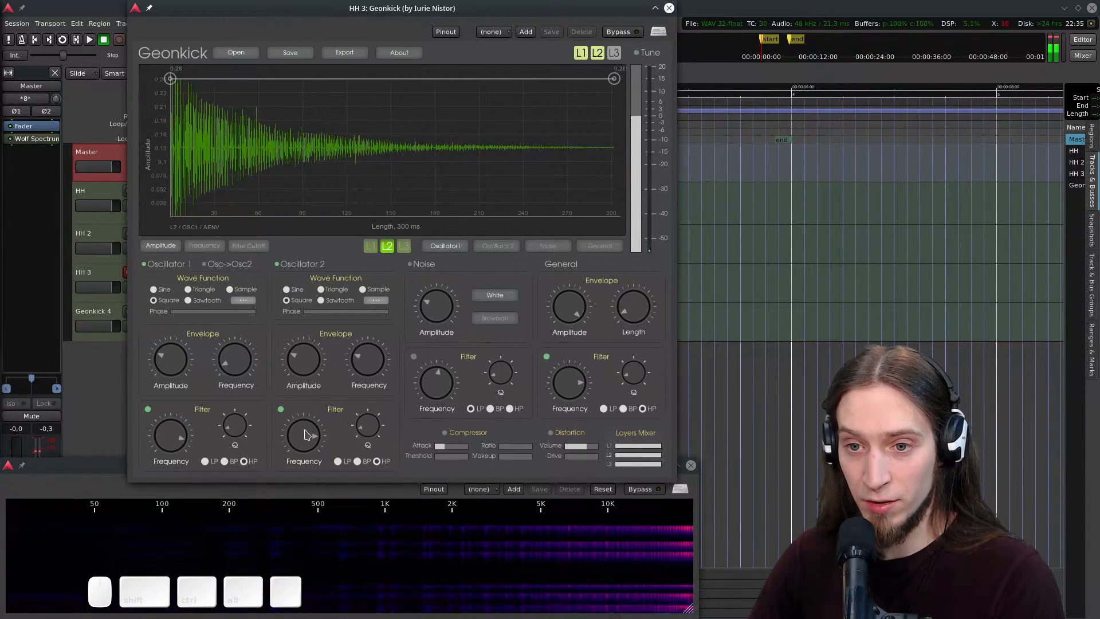
- Activate layer 3 on HH 3 with both oscillators enabled as square waves tuned to different frequencies
left_click(614, 53)
left_click(404, 246)
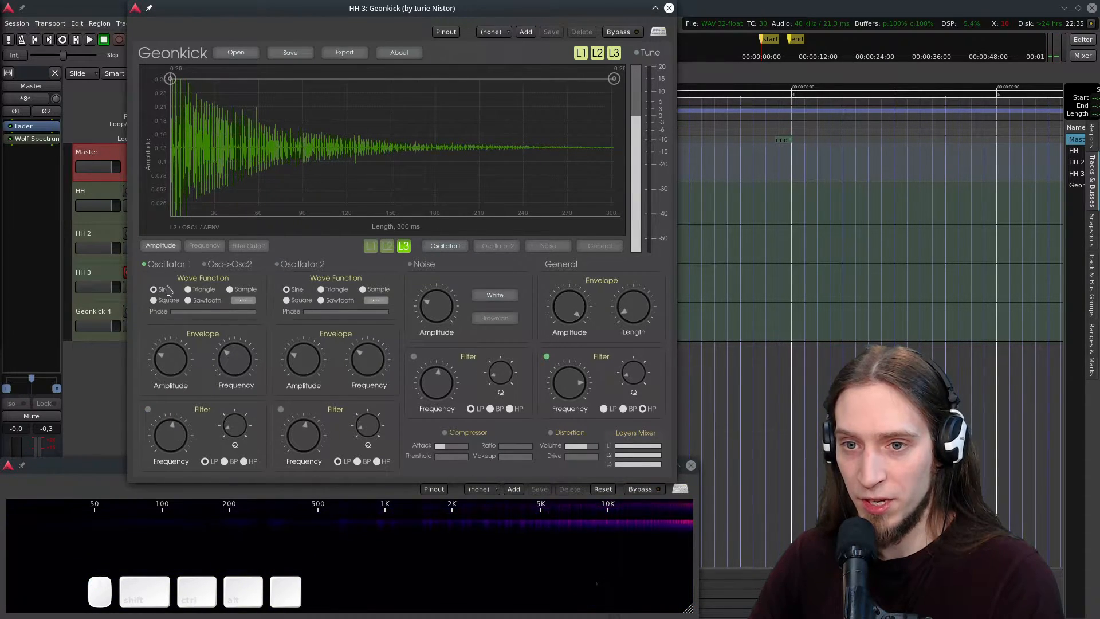
left_click(278, 264)
left_click(167, 302)
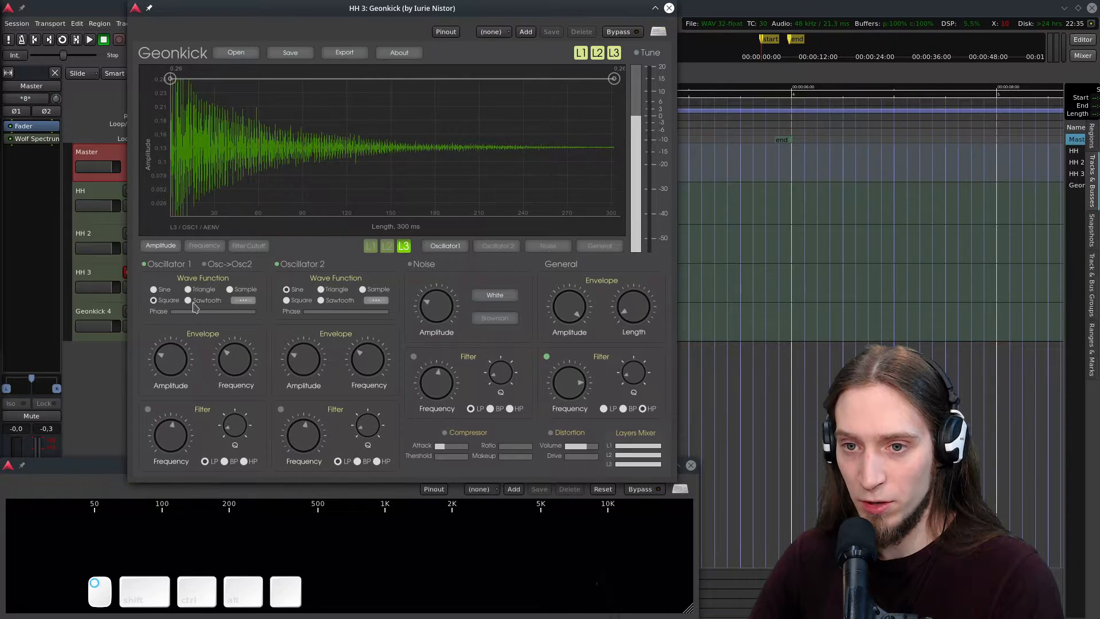
left_click(298, 307)
mouse_move(229, 379)
left_mouse_down()
mouse_move(240, 400)
mouse_move(254, 346)
mouse_move(239, 361)
left_mouse_up()
left_click_drag(371, 363, 371, 373)
- Enable high-pass filters on both layer 3 oscillators and raise their cutoff frequencies
left_click(149, 410)
left_click(243, 461)
left_click_drag(174, 429, 175, 378)
left_click(281, 409)
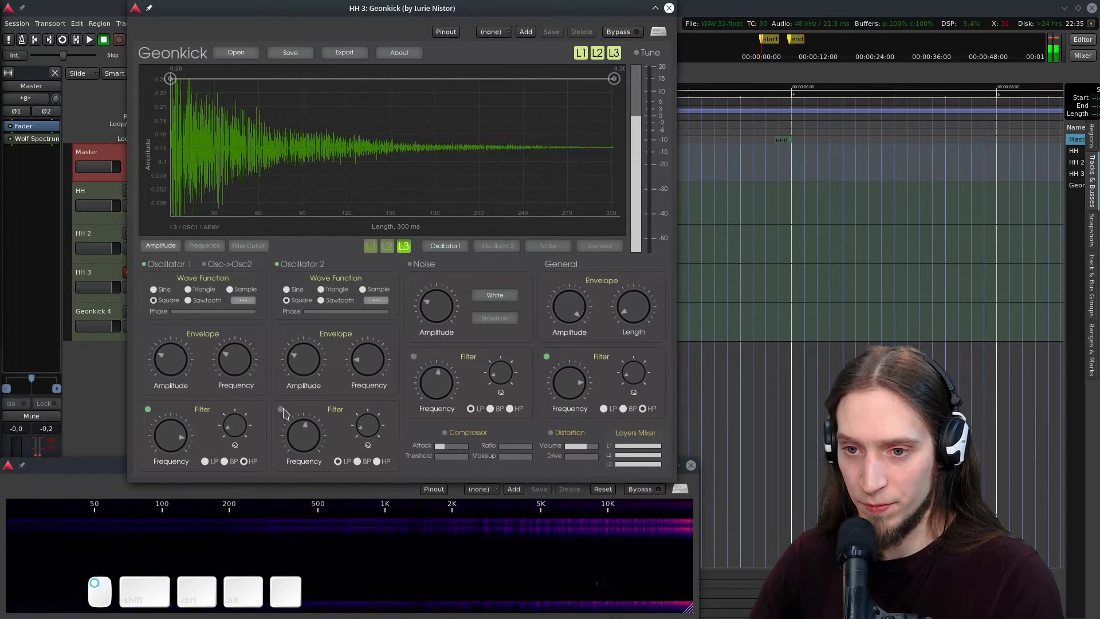
left_click_drag(320, 424, 319, 401)
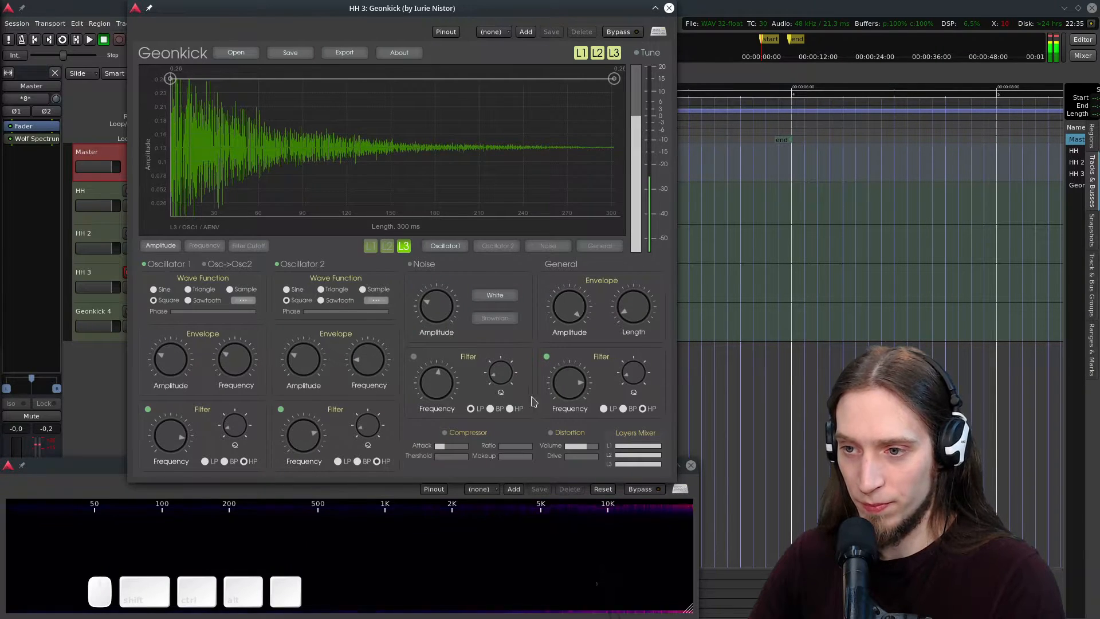
mouse_move(631, 379)
left_mouse_down()
mouse_move(636, 333)
mouse_move(633, 419)
mouse_move(629, 377)
left_mouse_up()
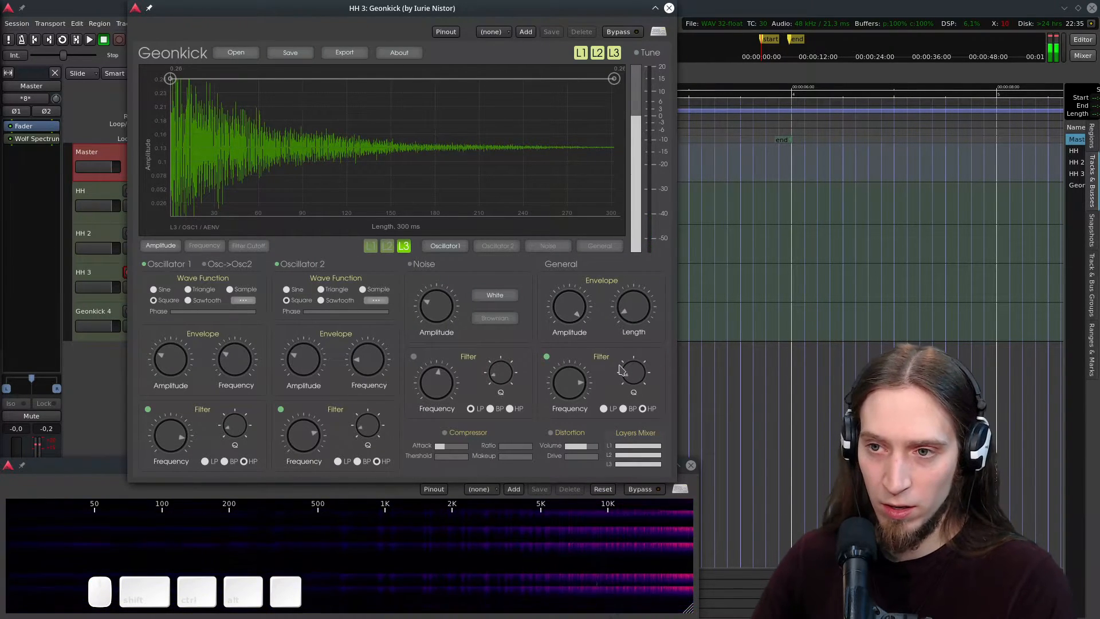
- Shorten the general amplitude envelope's decay with points at 0.2 and 0.058, add one at 0.015, and close HH 3's Geonkick window
left_click(600, 246)
left_click_drag(200, 154, 183, 158)
left_click_drag(275, 192, 216, 189)
left_click_drag(409, 211, 287, 208)
double_click(442, 213)
left_click_drag(441, 213, 415, 218)
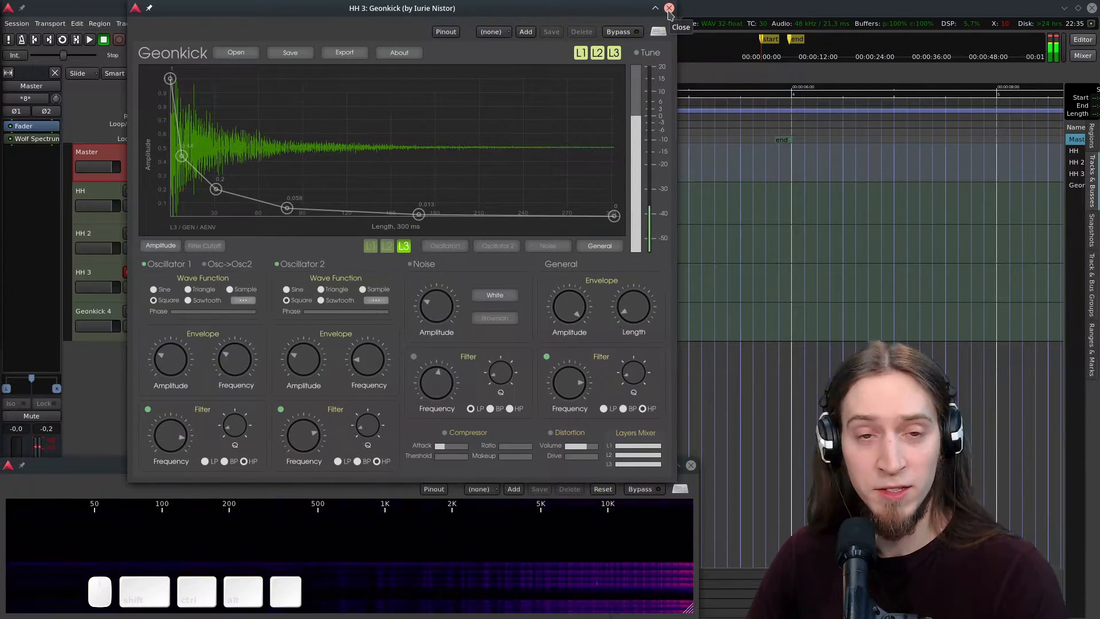
left_click(669, 8)
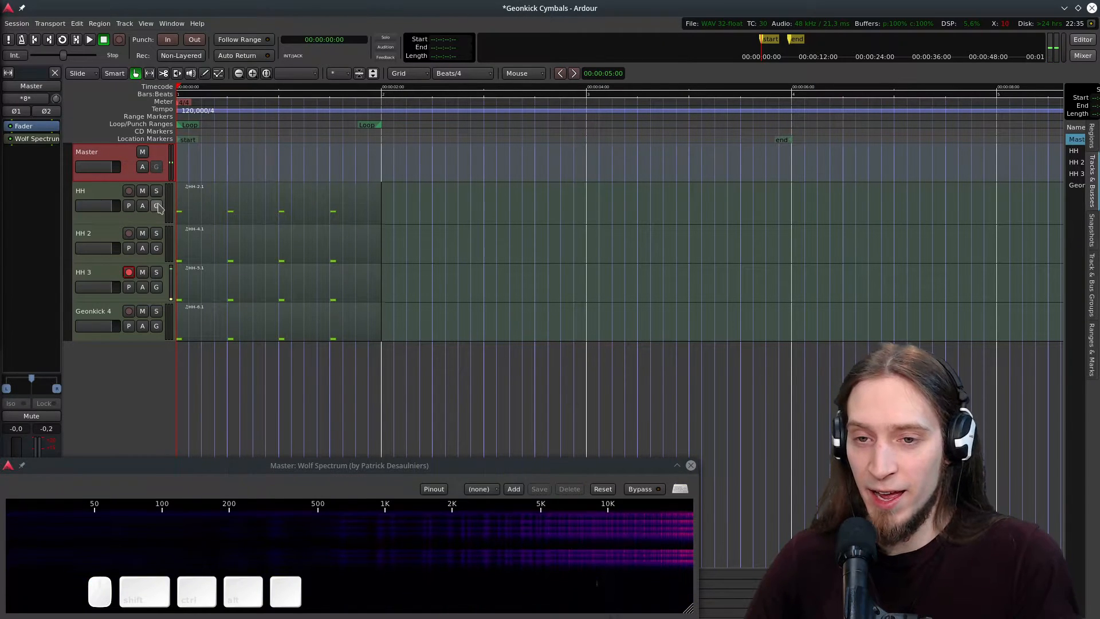
- Play the four tracks briefly, then offset the HH 2 region by a quarter beat and the HH 3 region by half a beat
key("space")
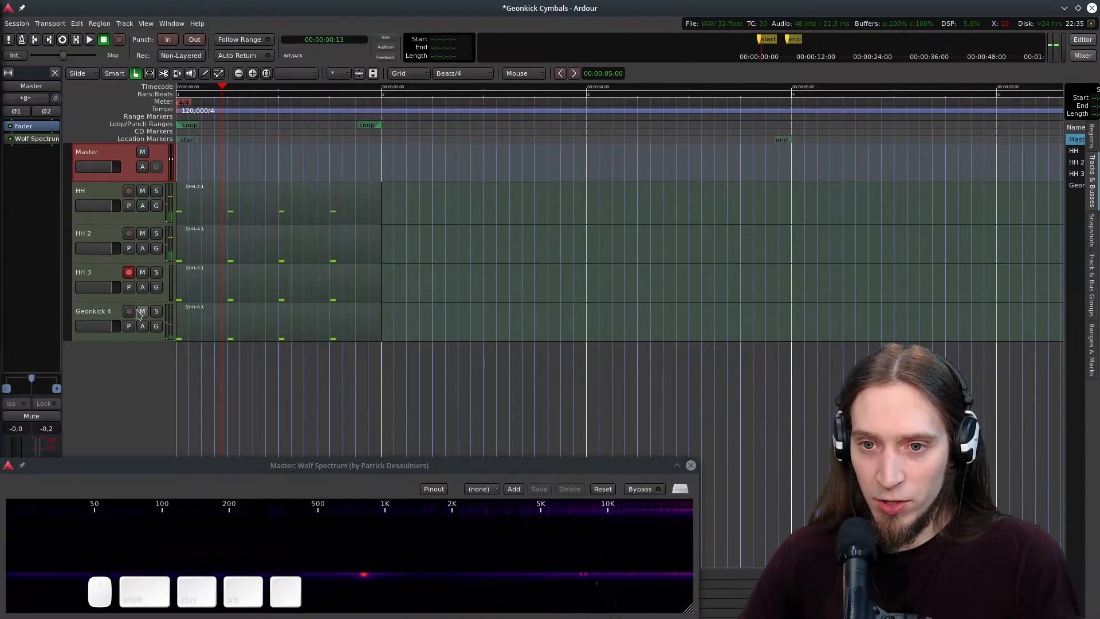
left_click(243, 218)
scroll(206, 252, "up", 1, "ctrl")
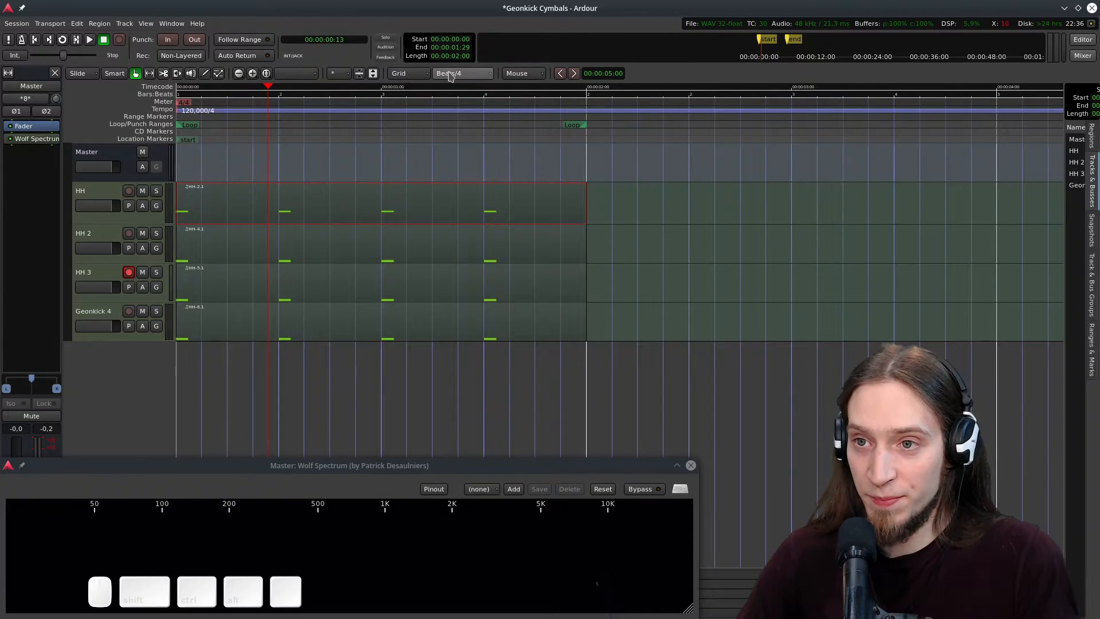
left_click_drag(233, 246, 266, 245)
left_click_drag(225, 278, 285, 276)
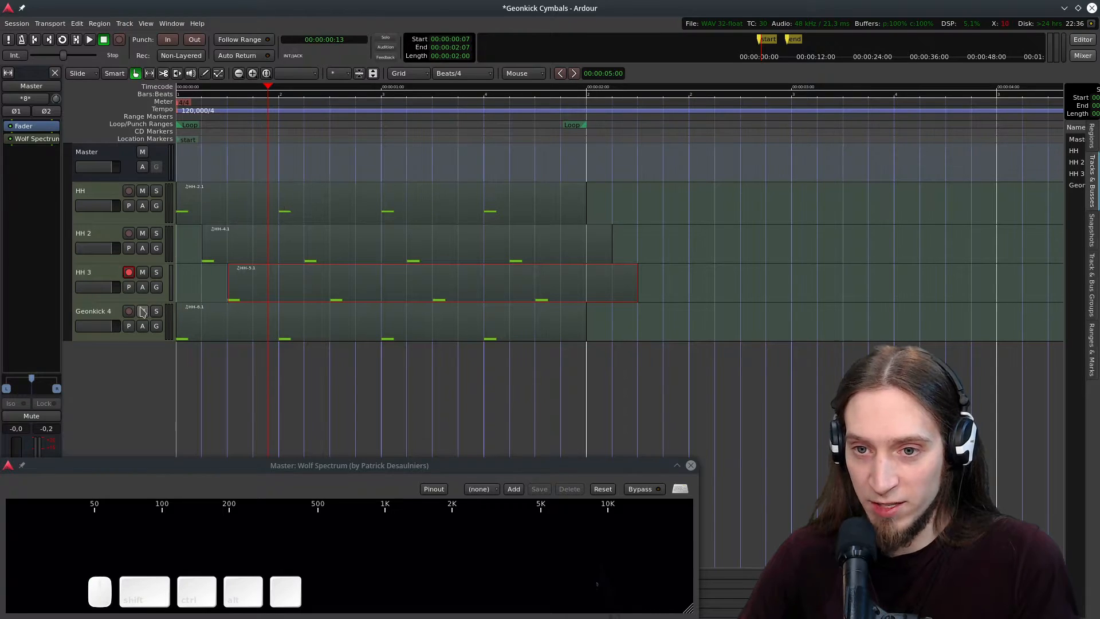
- Play the staggered hi-hat pattern twice from the start with the Geonkick 4 track muted
key("Home")
key("space")
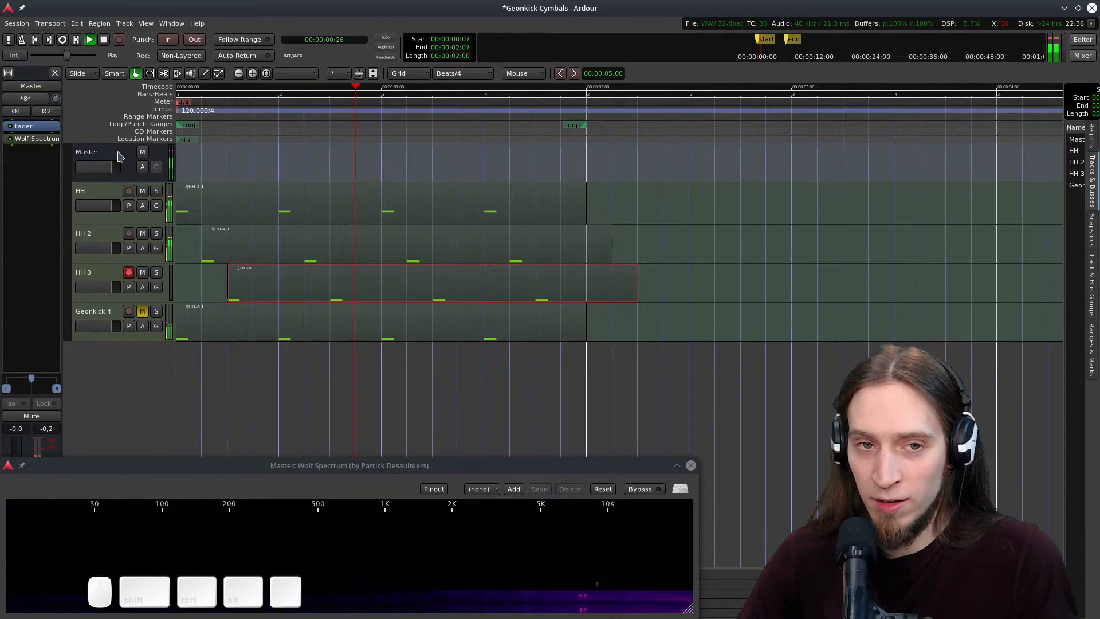
key("space")
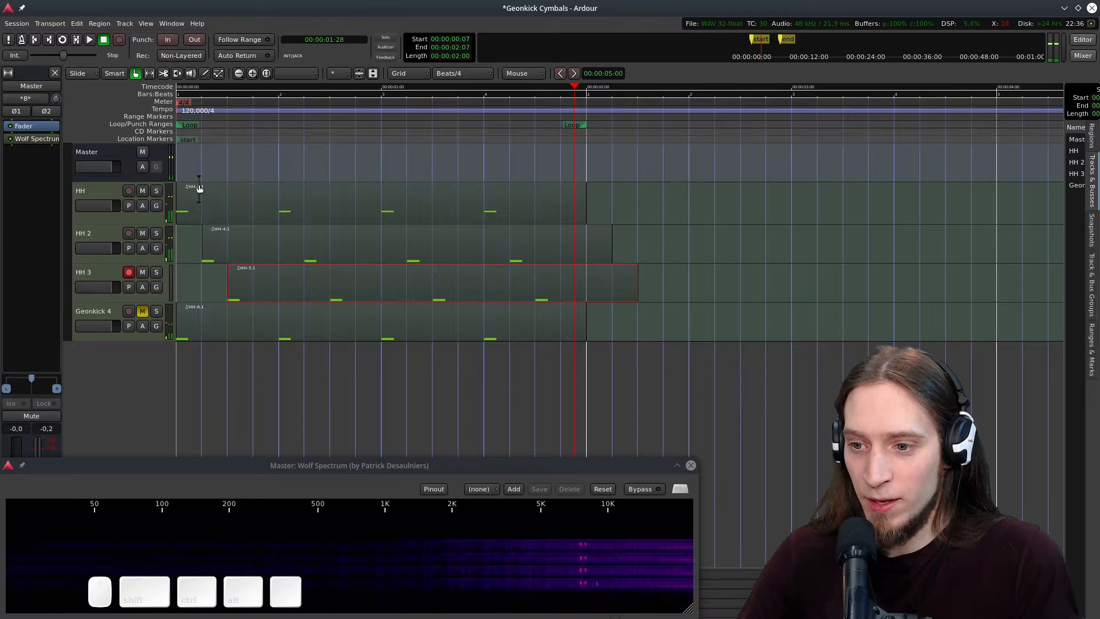
key("Home")
key("space")
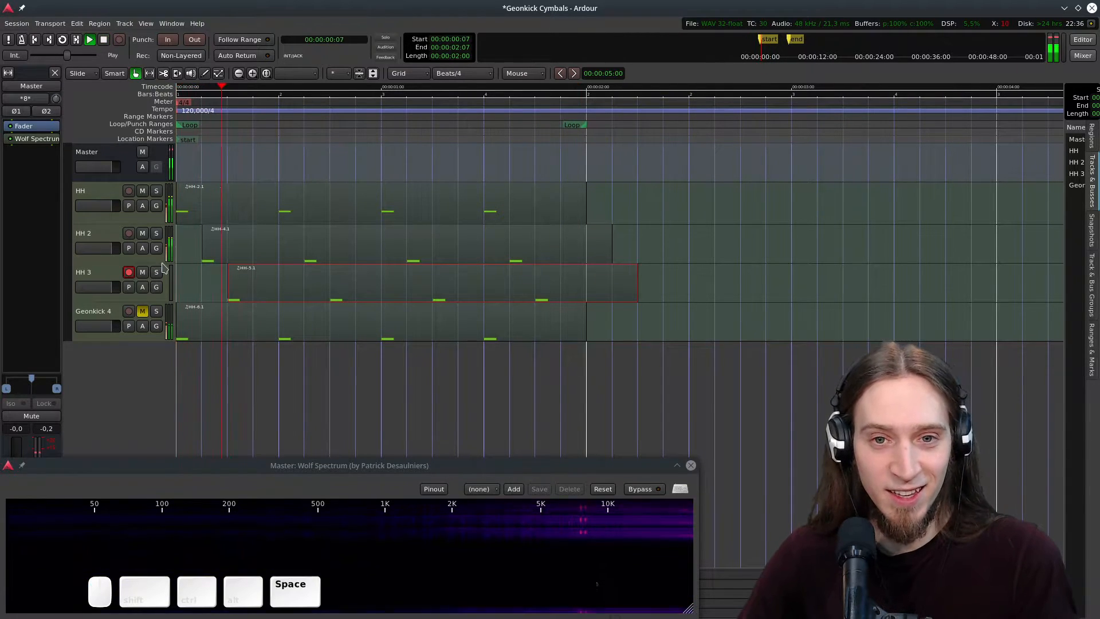
key("space")
- Move the HH 2 and HH 3 regions back to the timeline start, unmute Geonkick 4 and disarm recording on HH 3
left_click_drag(316, 289, 233, 288)
left_click_drag(229, 246, 166, 246)
left_click(142, 312)
left_click(129, 273)
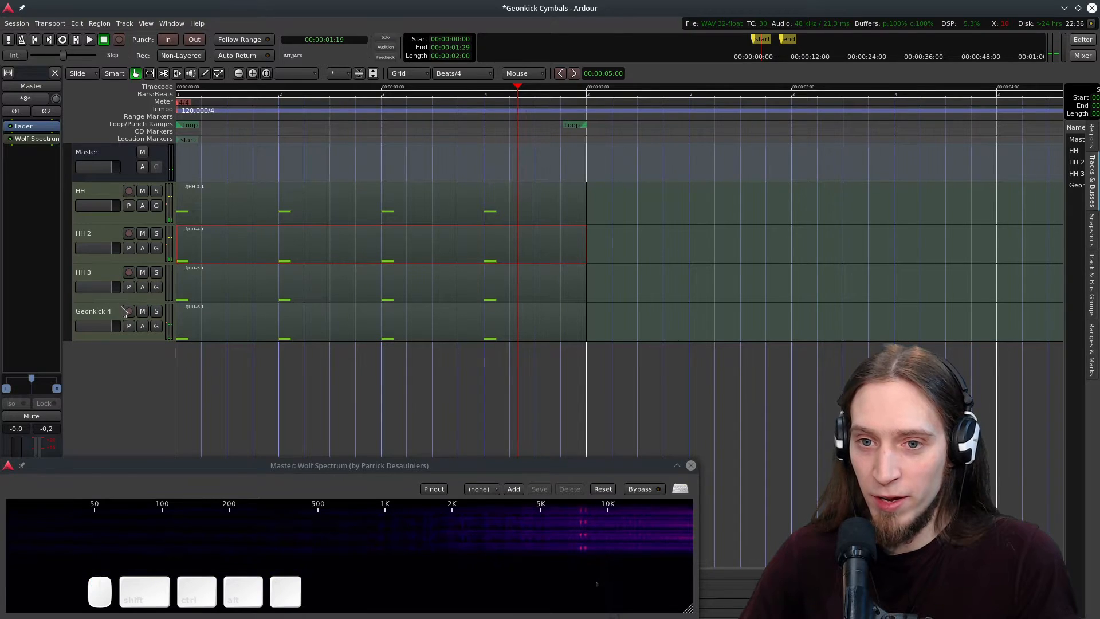
- Rename the Geonkick 4 track as Crash Cymbal
left_click(129, 312)
left_click(95, 318)
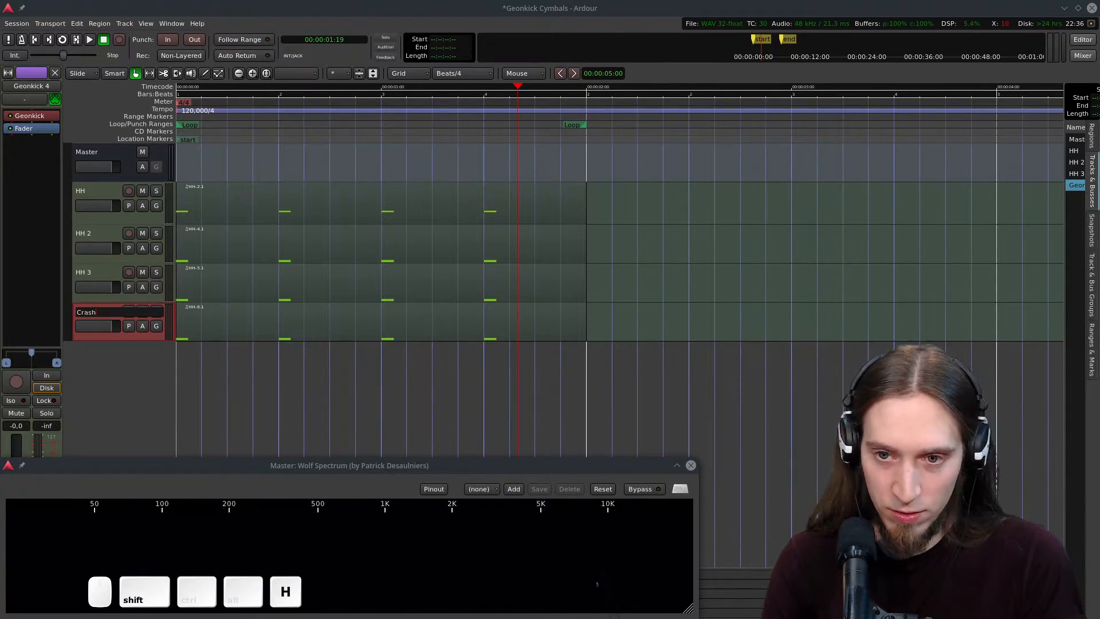
key("Return")
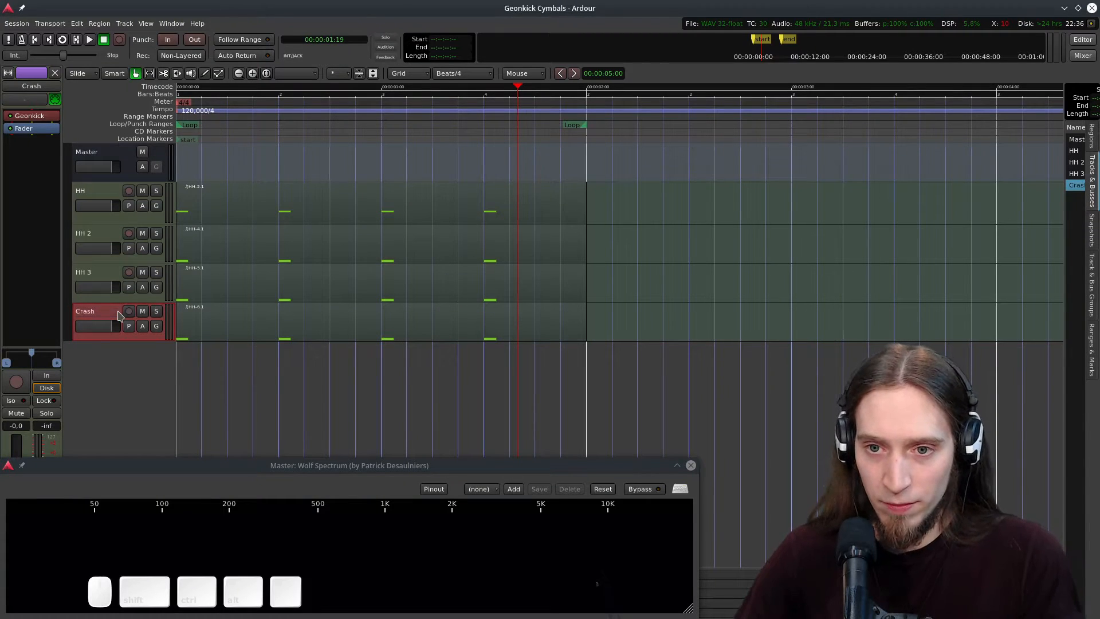
double_click(90, 314)
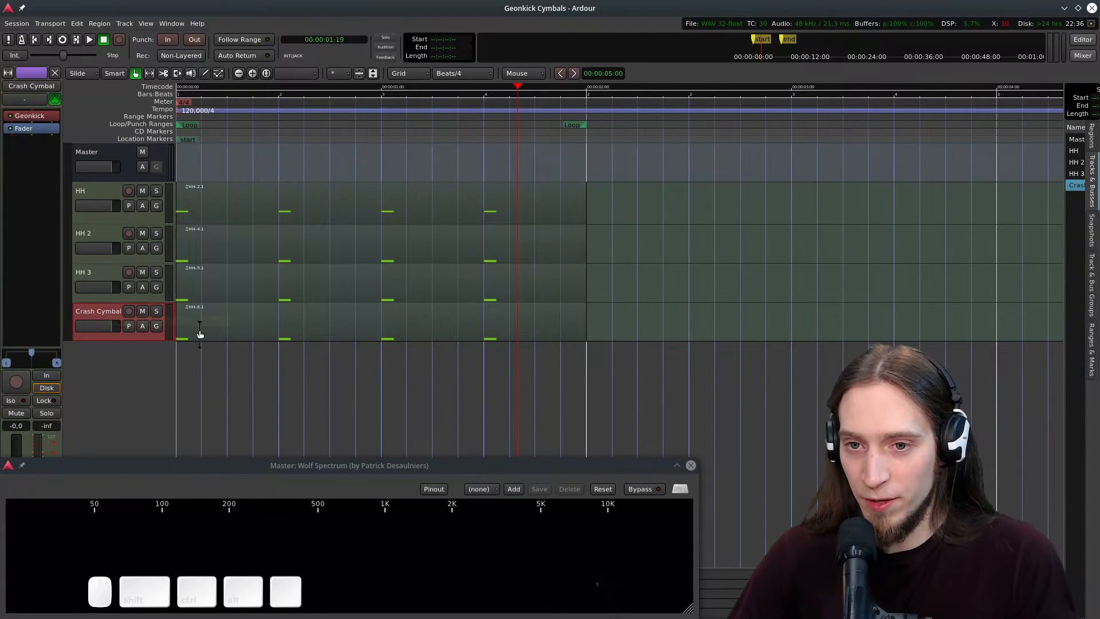
- Delete the last three notes in the Crash Cymbal region and lengthen the first note to fill the whole region
key("e")
left_click_drag(252, 324, 505, 344)
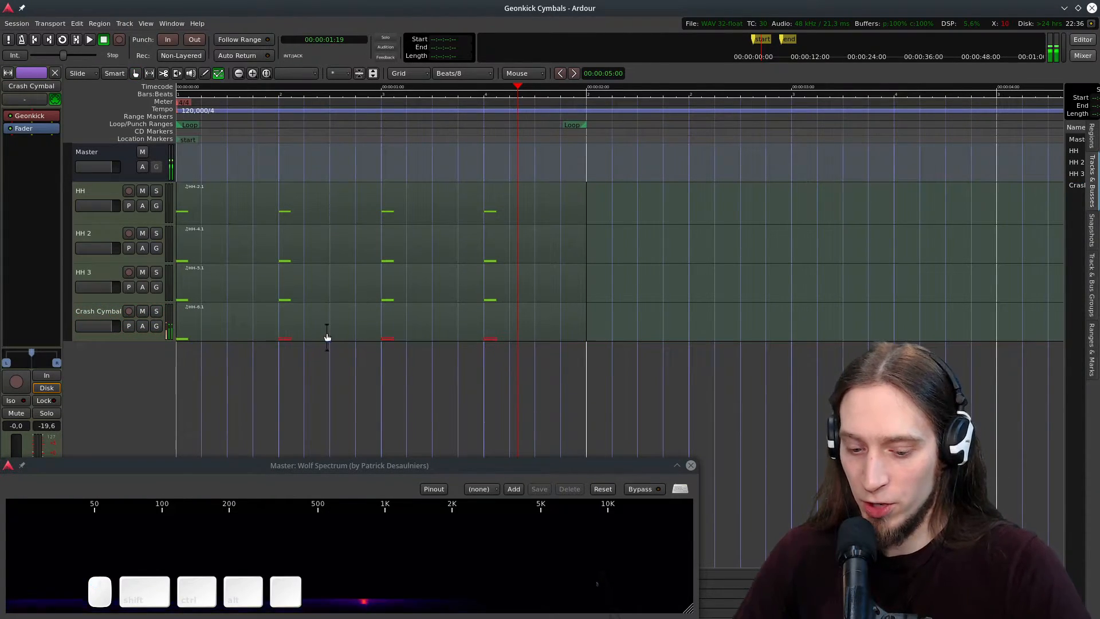
key("Delete")
key("e")
left_click_drag(184, 342, 586, 341)
key("g")
left_click(541, 324)
- Start loop playback, solo the Crash Cymbal track and open its Geonkick window
key("l")
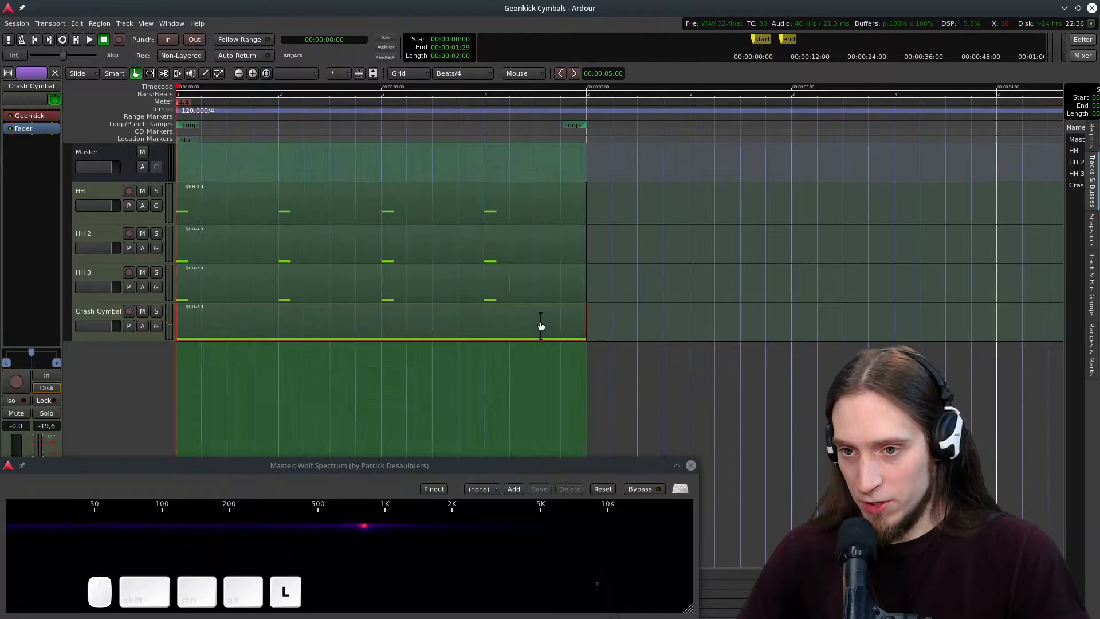
left_click(156, 312)
left_click(99, 315)
double_click(37, 119)
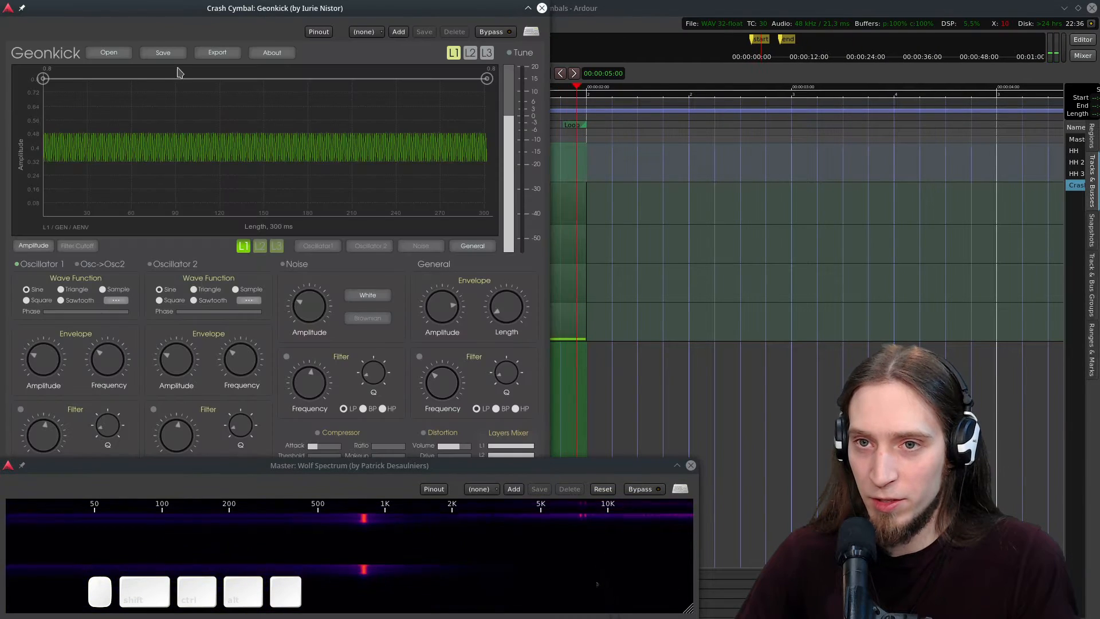
- Keep the Crash Cymbal Geonkick window above other windows and move it clear of the track headers
right_click(183, 14)
mouse_move(206, 84)
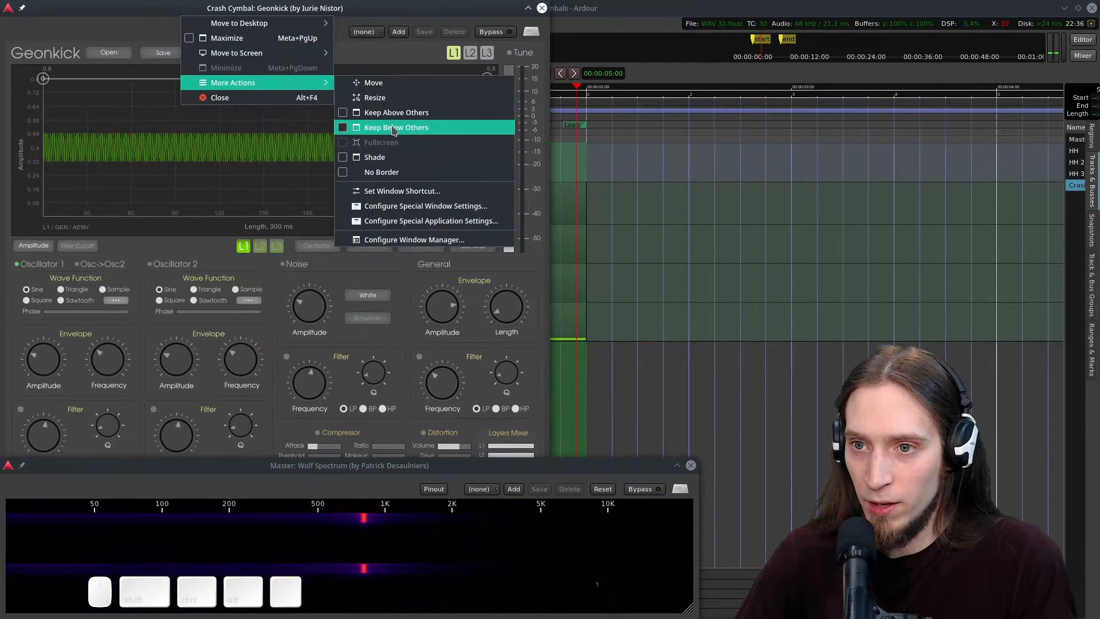
left_click(367, 115)
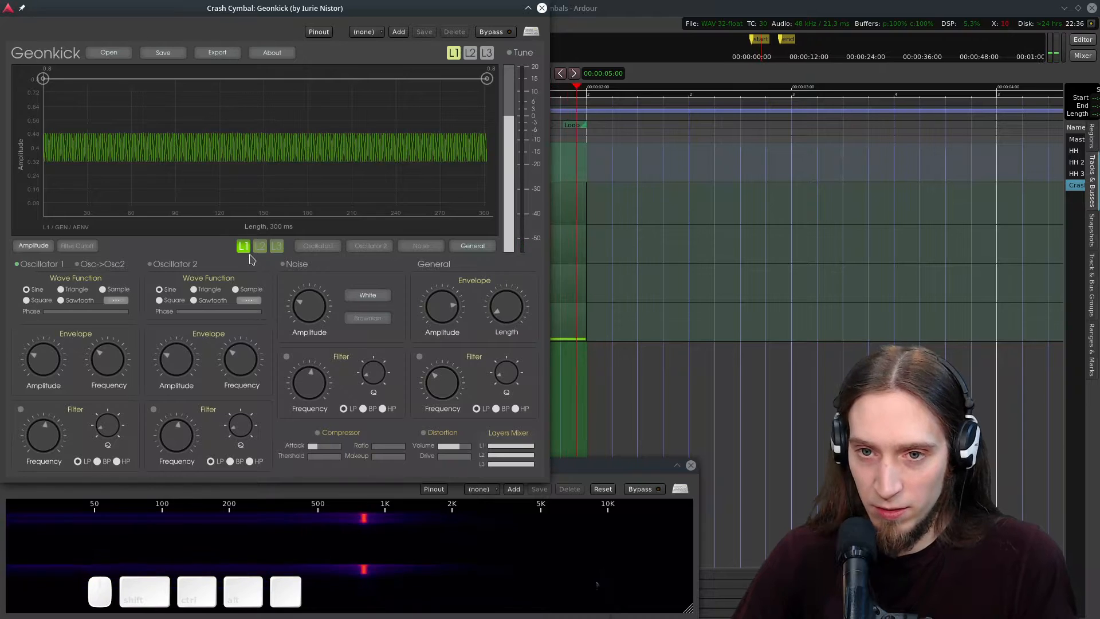
left_click_drag(247, 223, 391, 215)
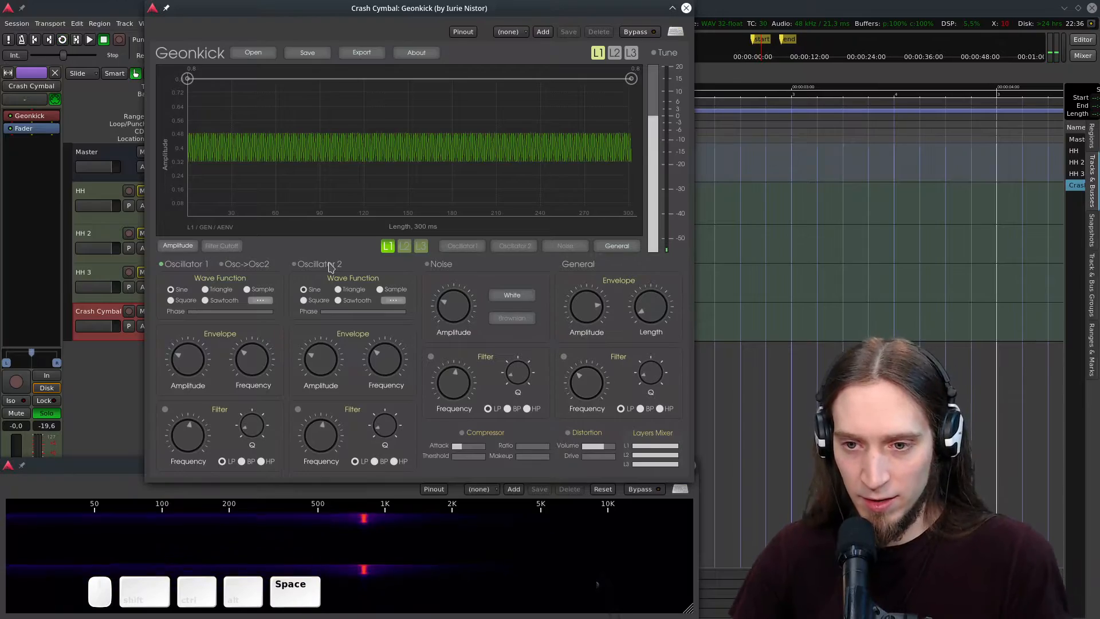
double_click(398, 9)
left_click_drag(359, 9, 512, 91)
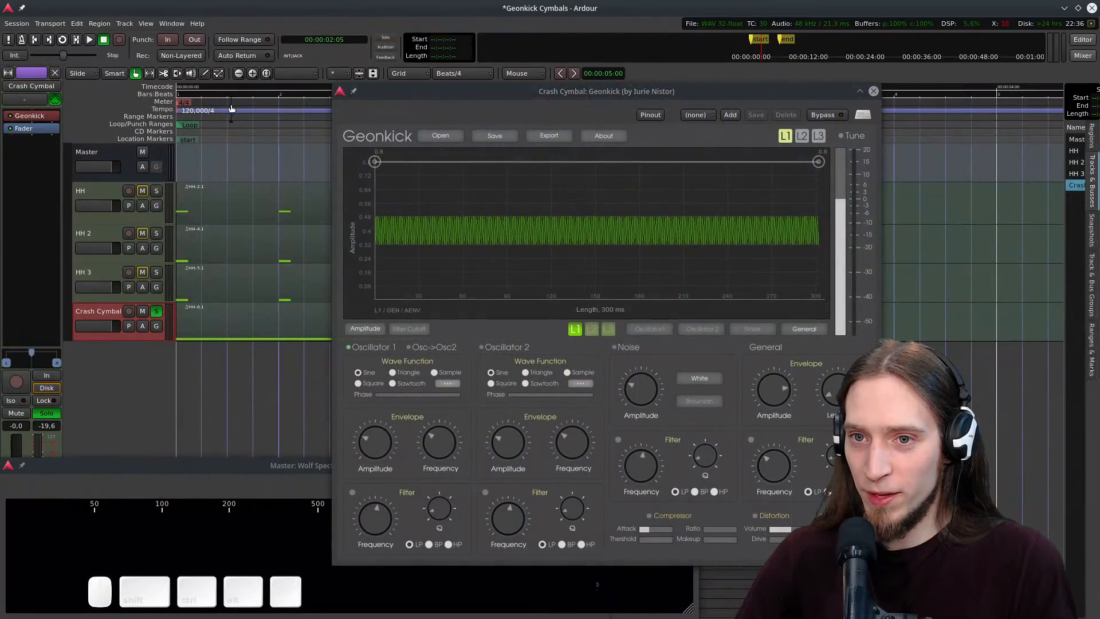
- Route the a2j MIDI capture port to the Crash Cymbal track's input and arm the track for recording
key("space")
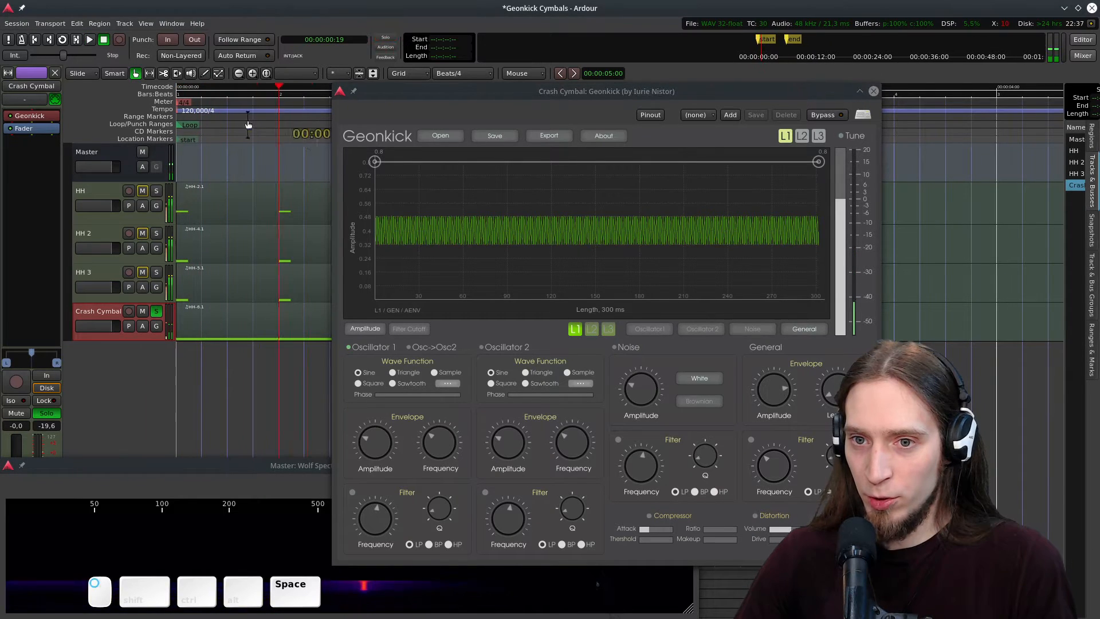
key("space")
left_click(28, 99)
left_click(41, 135)
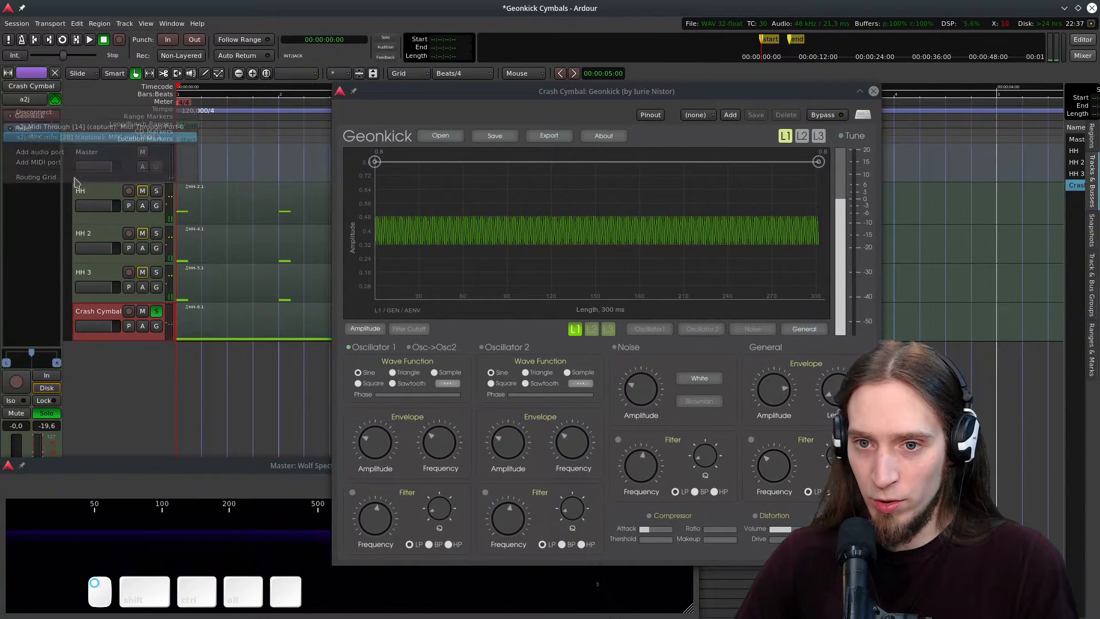
left_click_drag(479, 93, 255, 25)
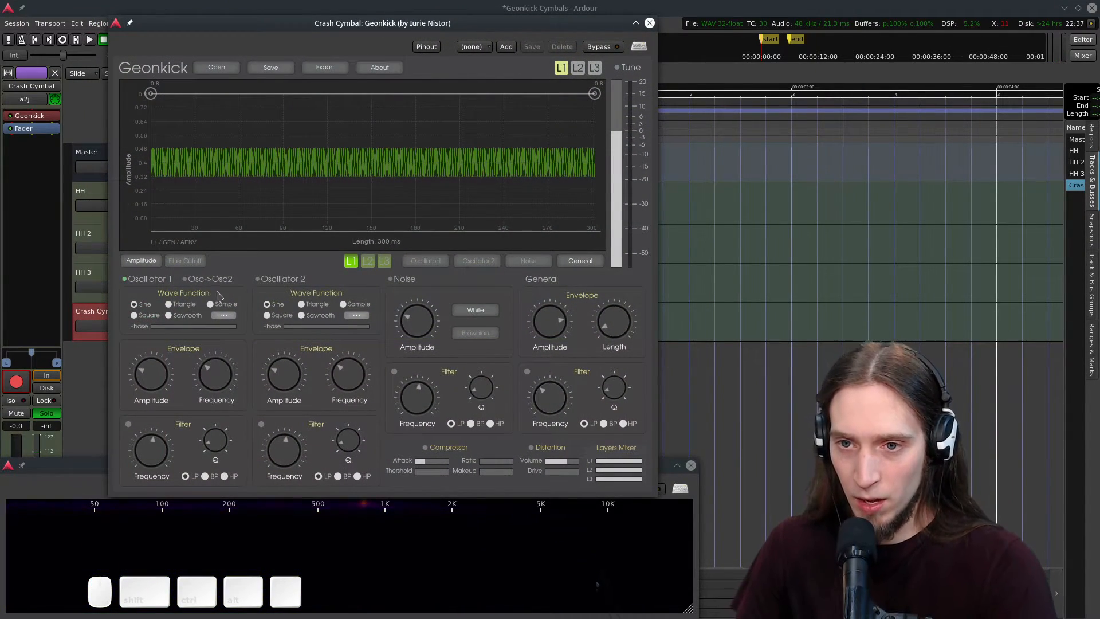
- Replace oscillator 1 with white noise on layer 1, fading the general amplitude to 0 over a length of 1836 ms
left_click(124, 280)
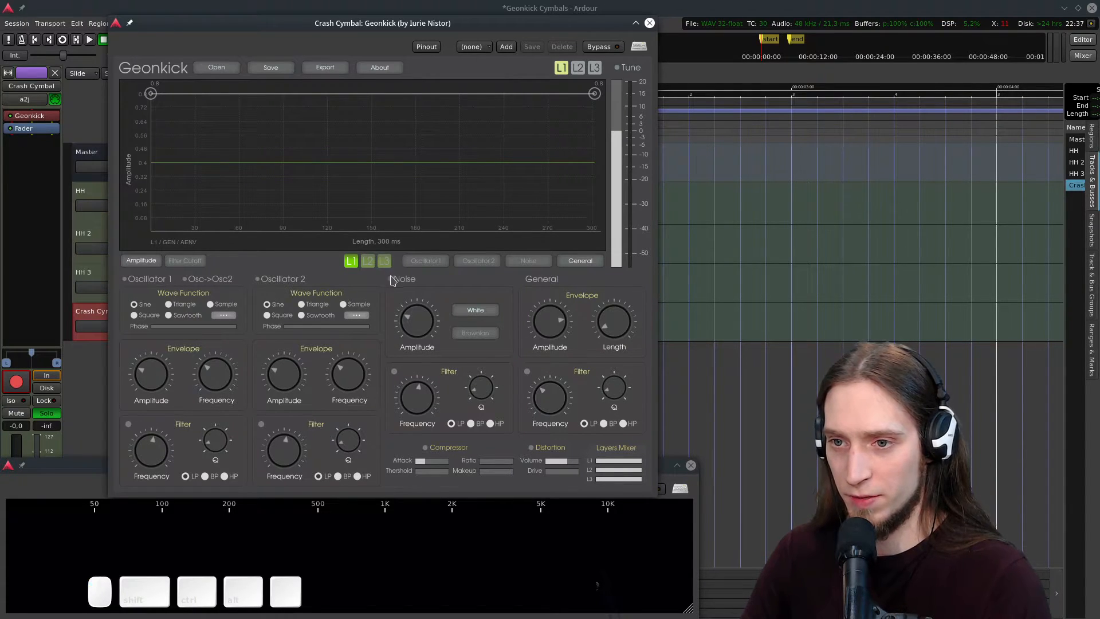
left_click(391, 279)
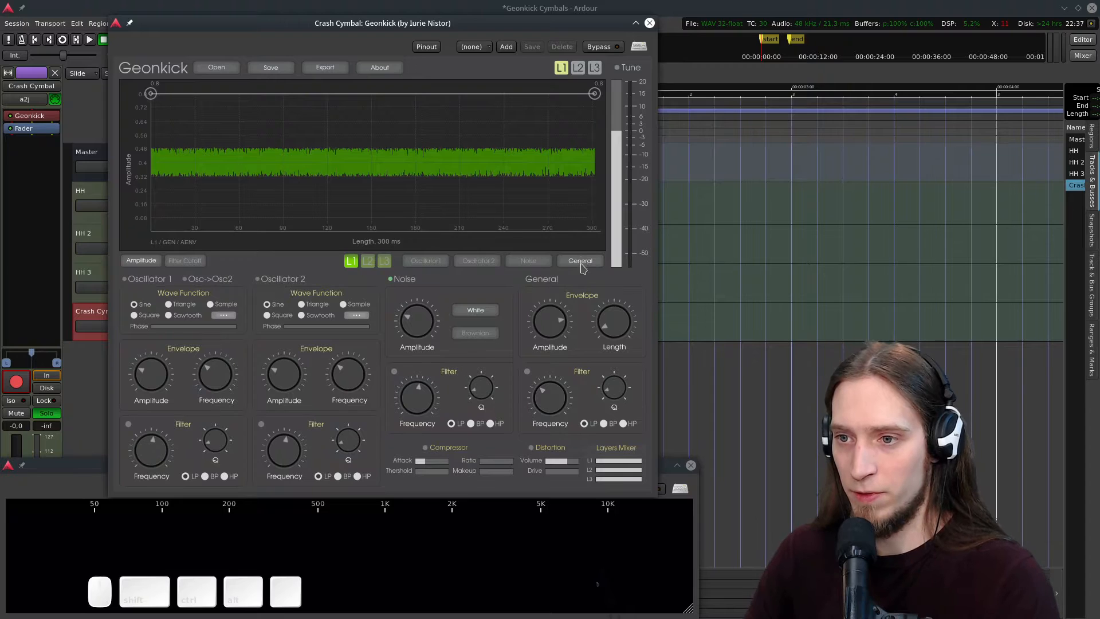
left_click_drag(593, 96, 594, 230)
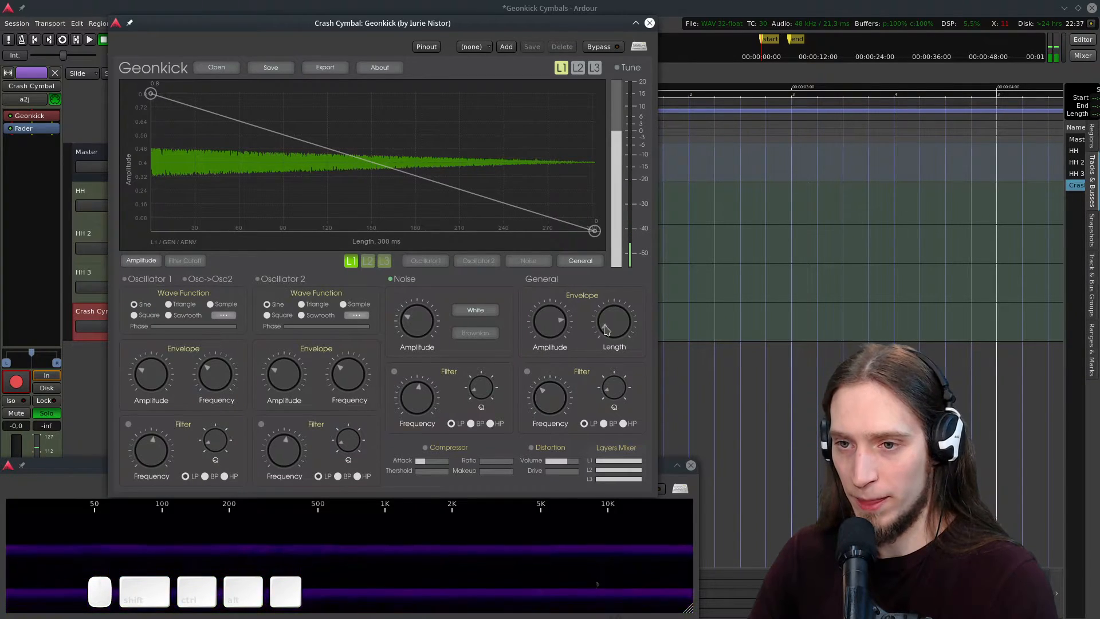
left_click_drag(609, 320, 615, 269)
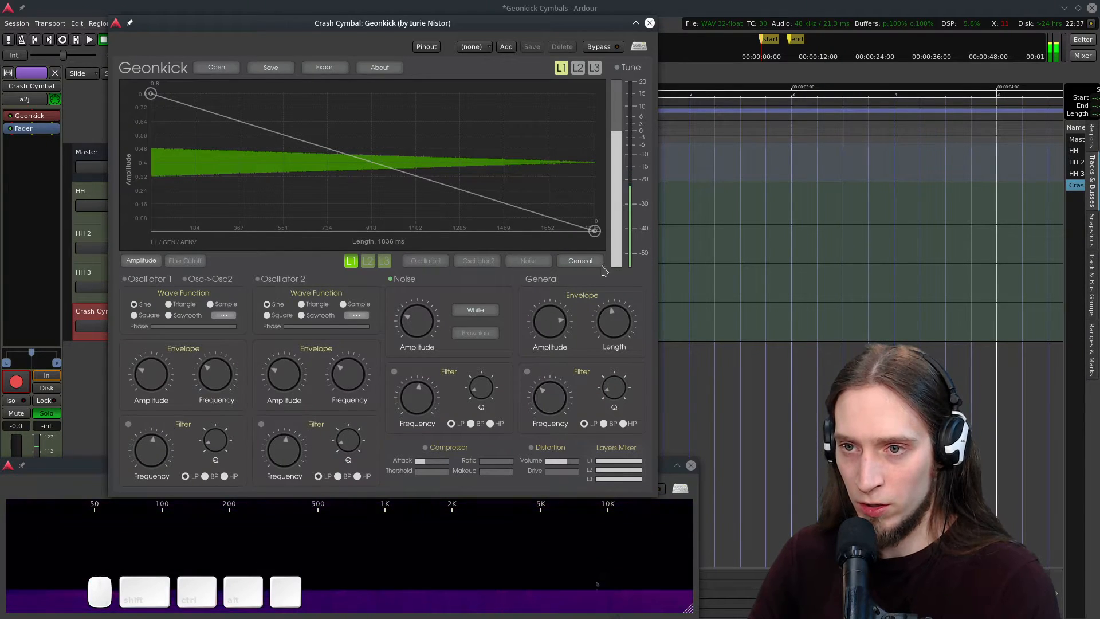
- Play the timeline to audition the fading noise, stop playback and bring the Geonkick window back into view
left_click_drag(337, 28, 834, 30)
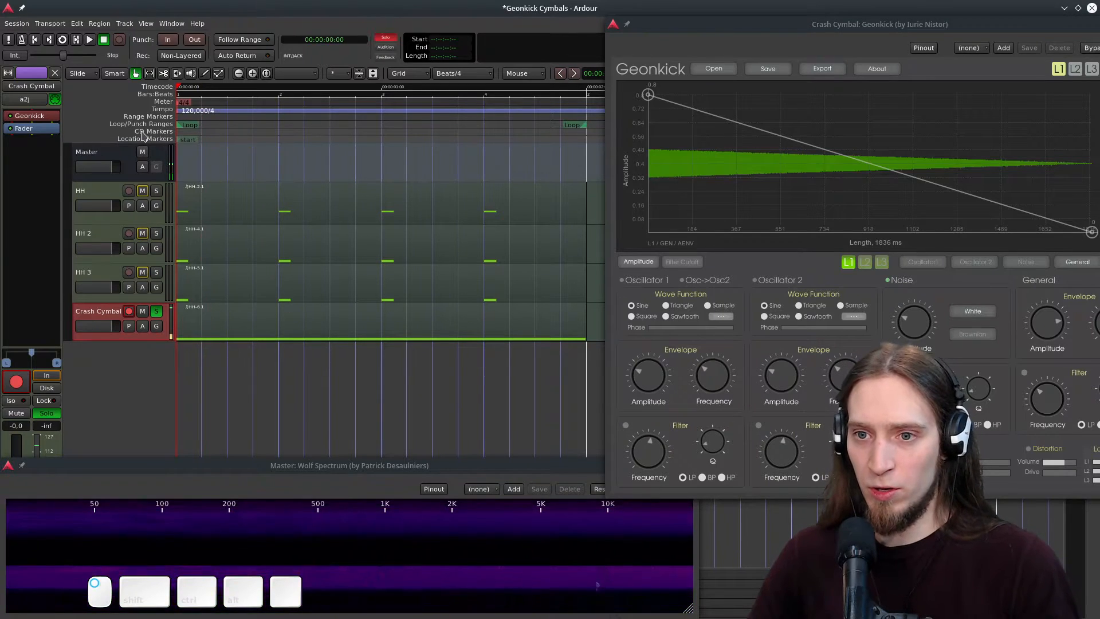
key("space")
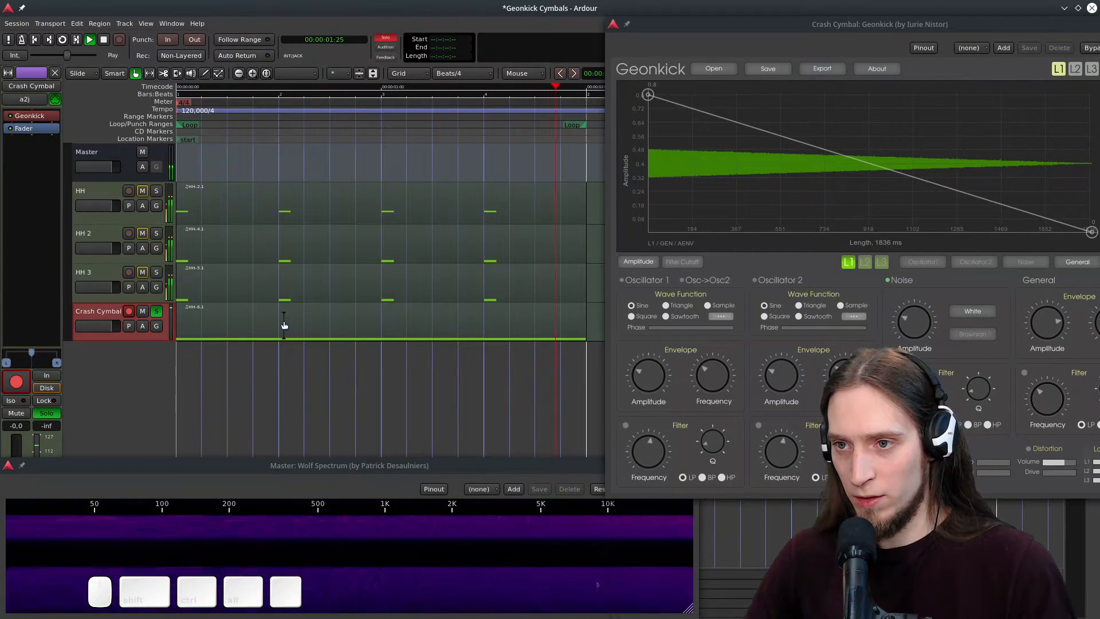
key("space")
left_click_drag(692, 24, 298, 18)
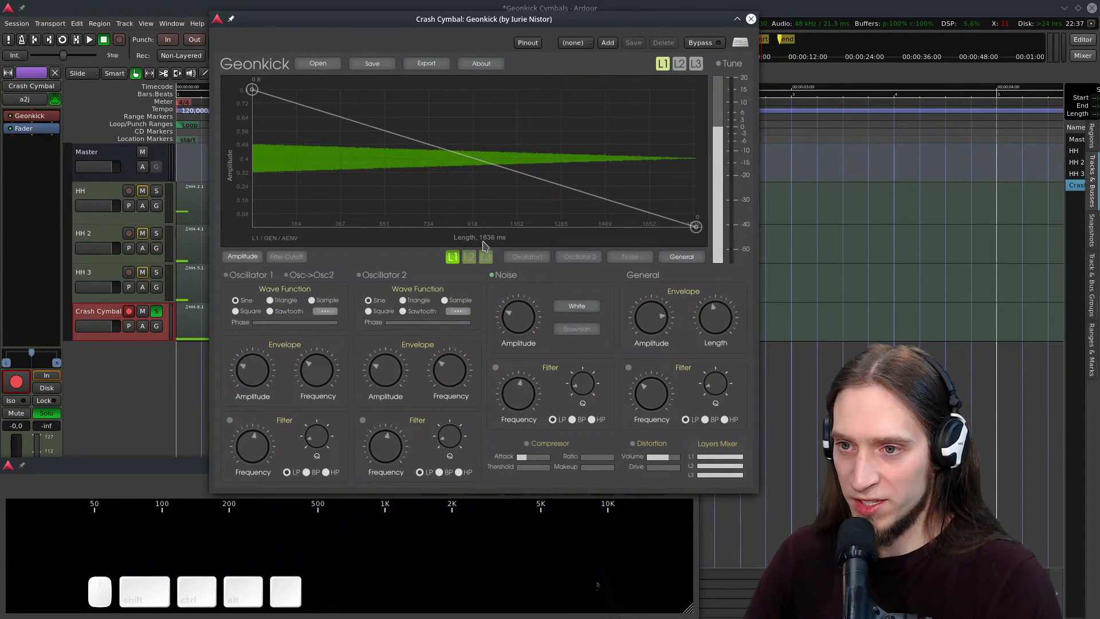
- Curve the general amplitude decay with added envelope points at about 0.66, 0.55, 0.43, 0.24 and 0.13
double_click(375, 143)
left_click_drag(375, 143, 328, 159)
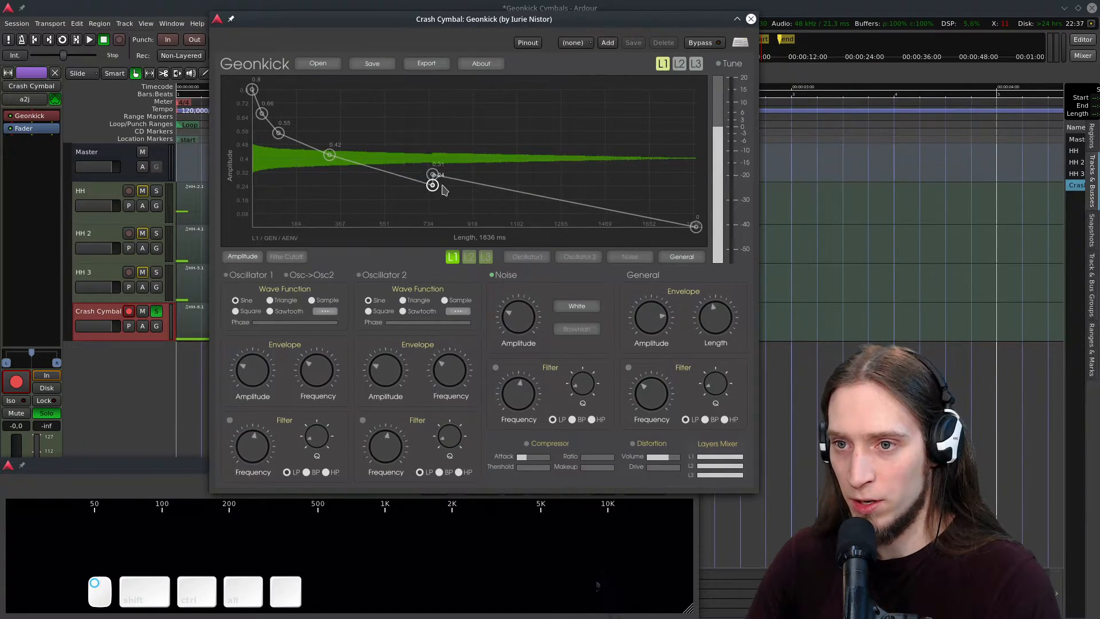
double_click(561, 206)
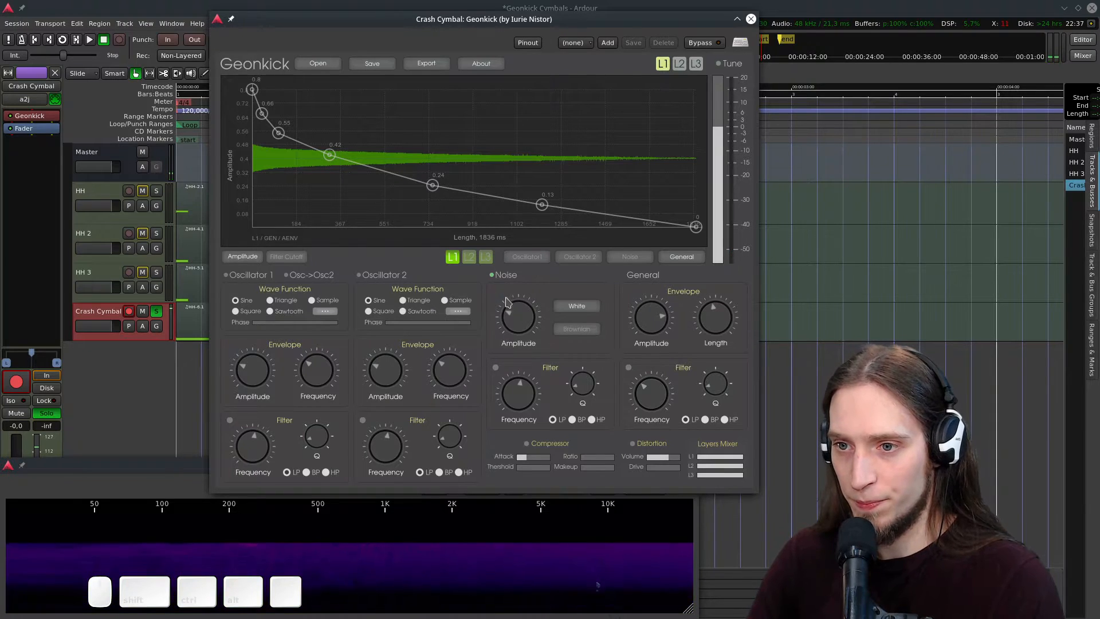
- Enable layer 1's noise filter as a high-pass with a cutoff of about 7 kHz and show the noise envelope
left_click(528, 258)
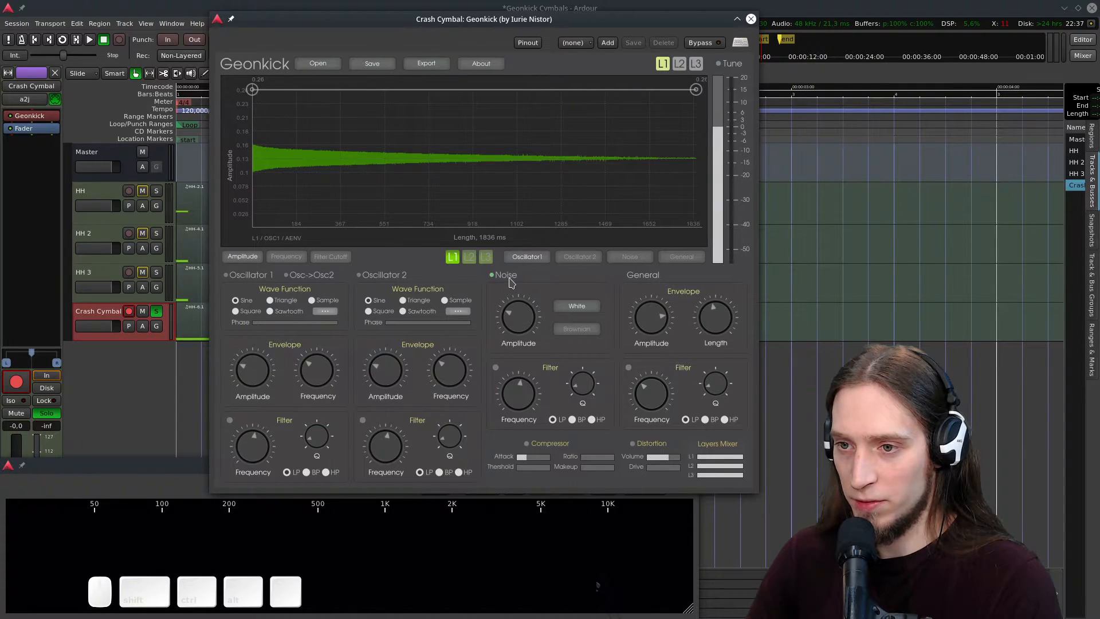
left_click(496, 368)
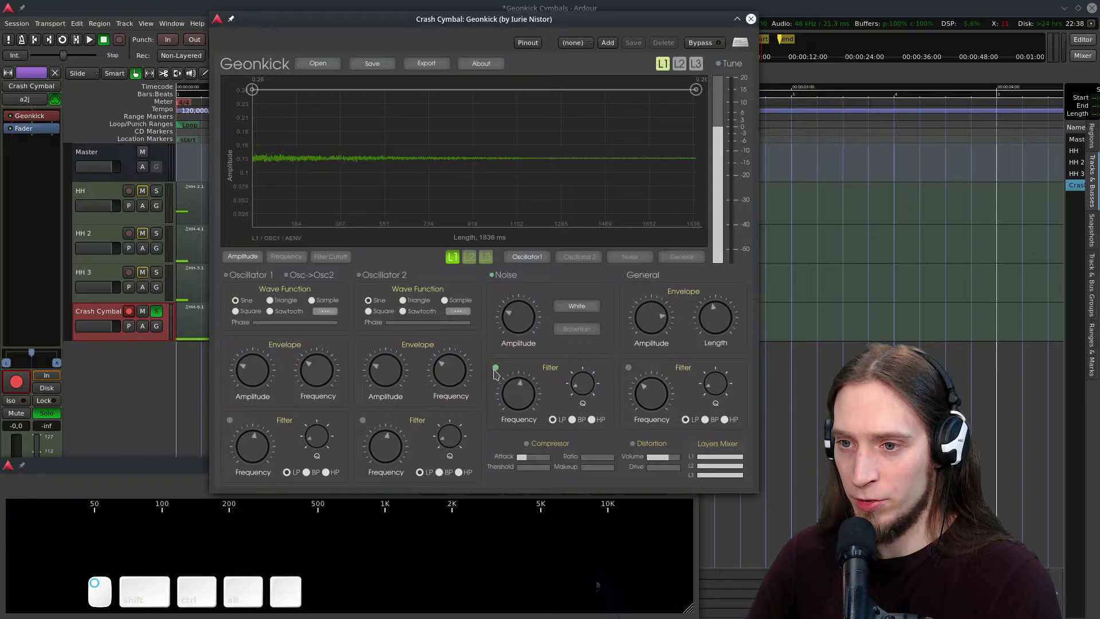
left_click(594, 423)
left_click_drag(532, 399, 531, 363)
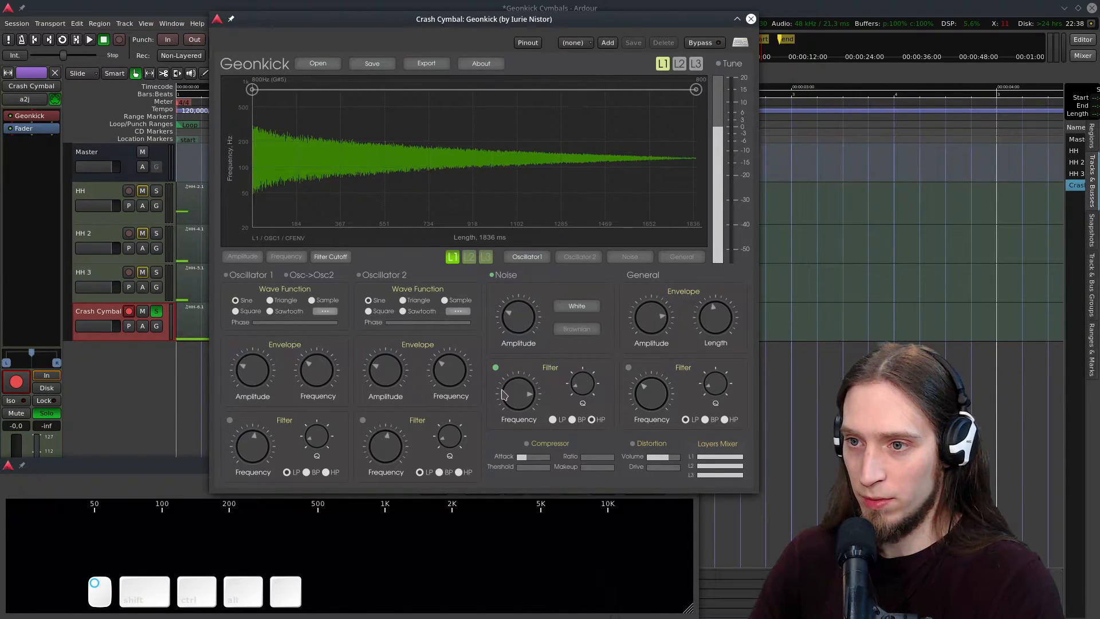
left_click_drag(502, 395, 502, 394)
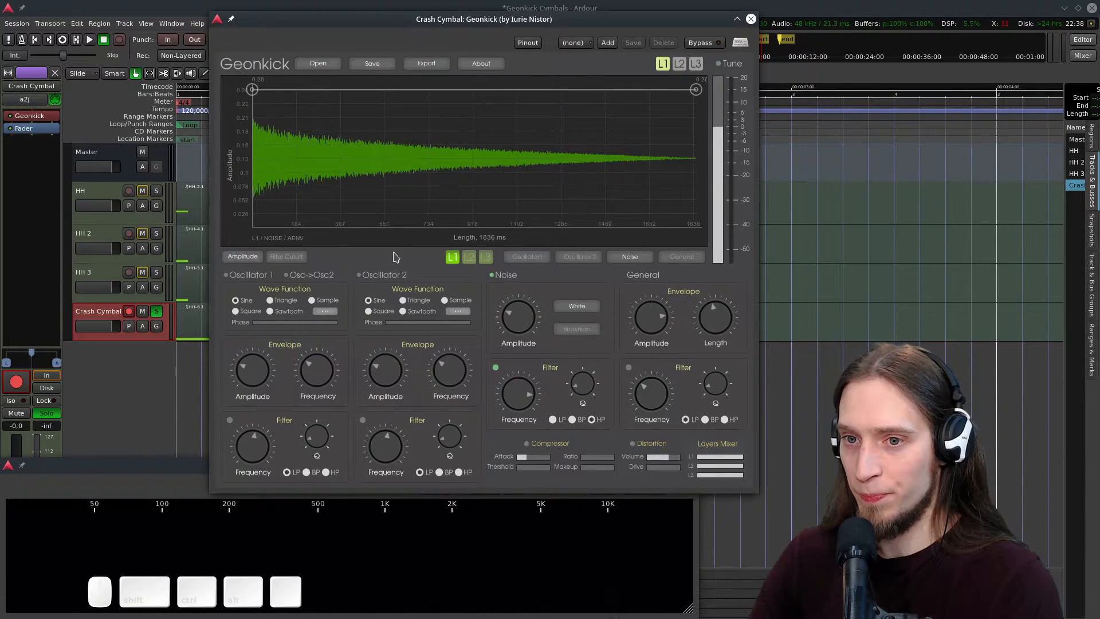
- Switch layer 1's noise filter to band-pass and shape its cutoff envelope from 20 Hz quickly up to 2.4 kHz, ending at 1.7 kHz
left_click_drag(254, 94, 297, 141)
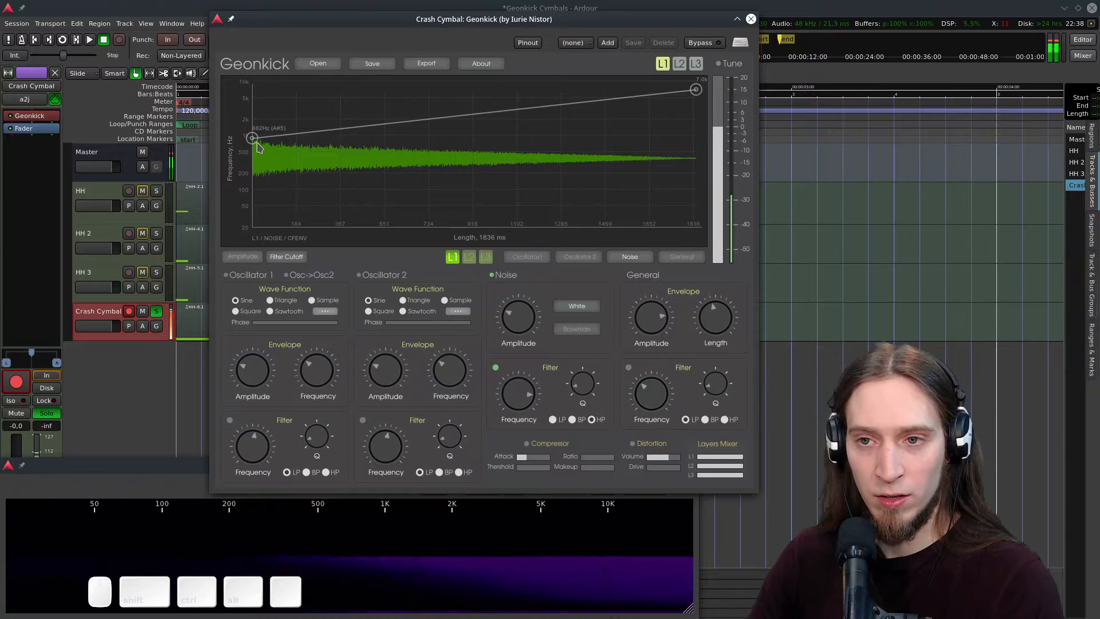
left_click_drag(252, 139, 250, 171)
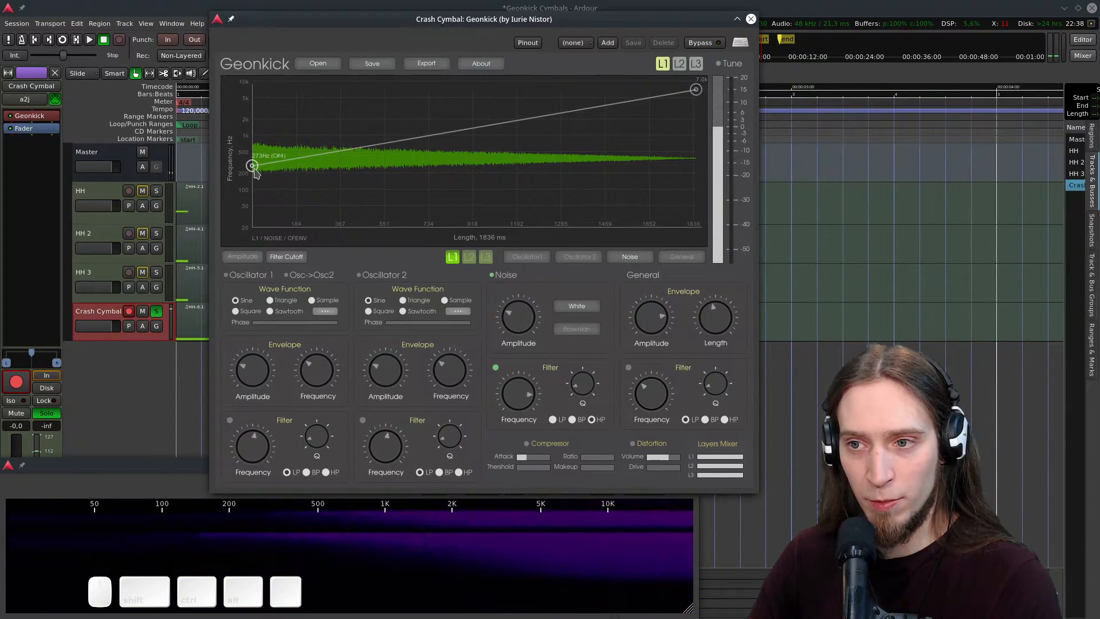
left_click(572, 420)
left_click_drag(253, 166, 253, 112)
left_click_drag(695, 90, 713, 173)
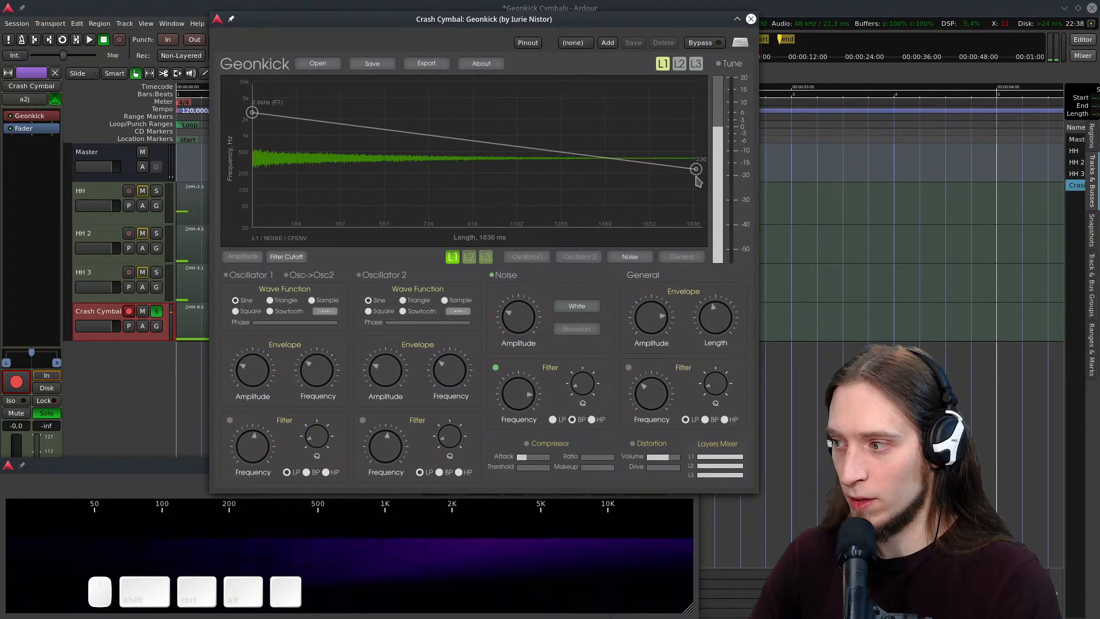
left_click_drag(695, 170, 705, 123)
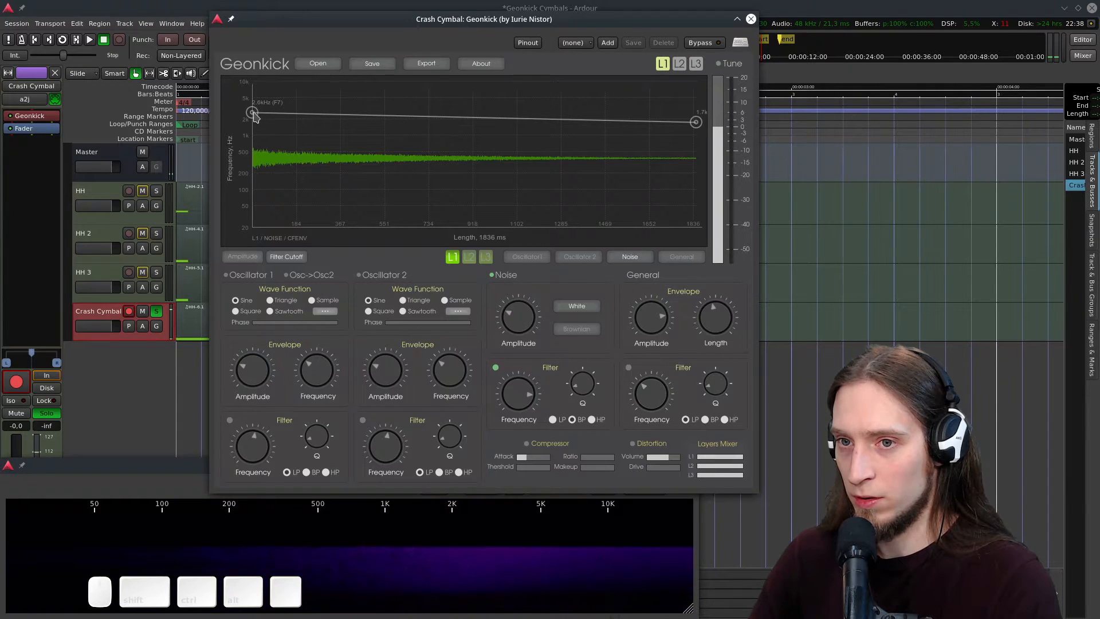
left_click_drag(252, 113, 252, 228)
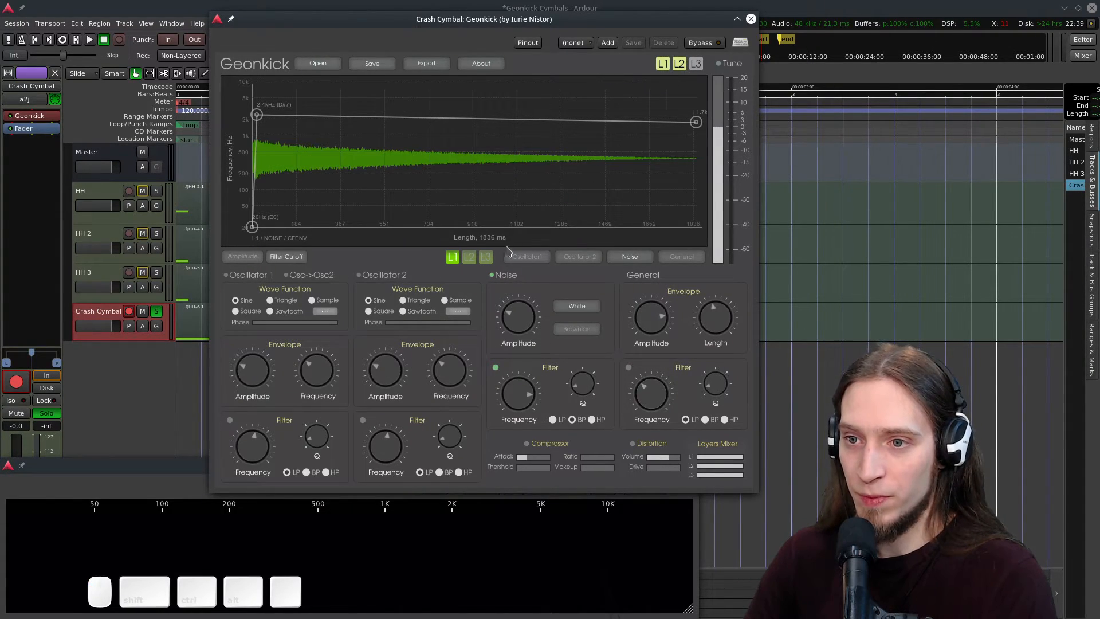
- Set up layer 2 with noise only, lowering the noise amplitude and turning off oscillator 1
left_click(469, 257)
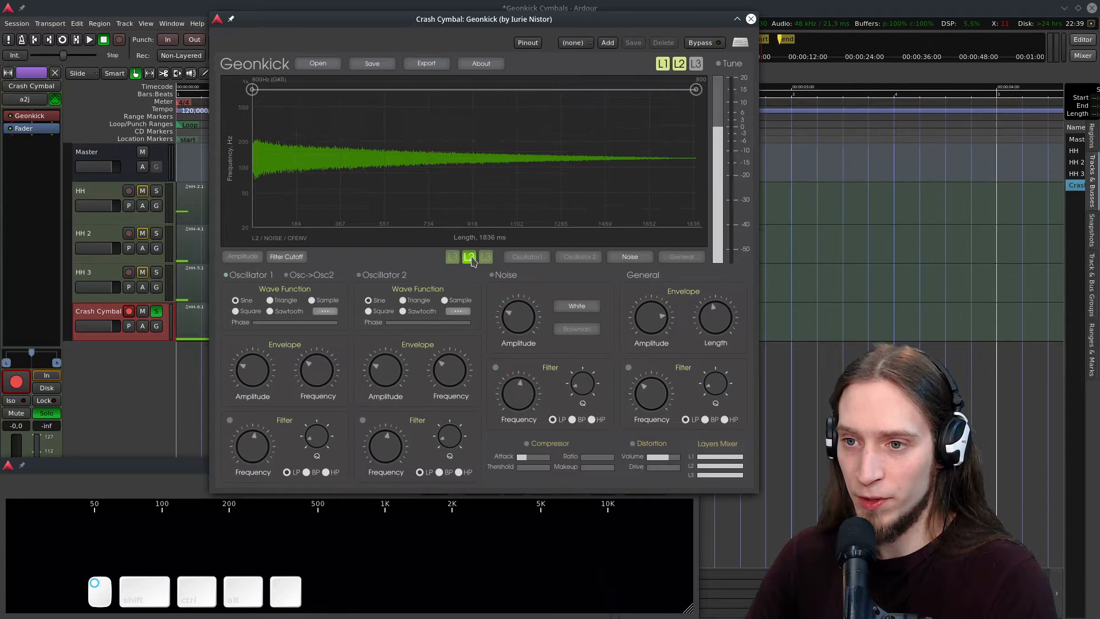
left_click(491, 276)
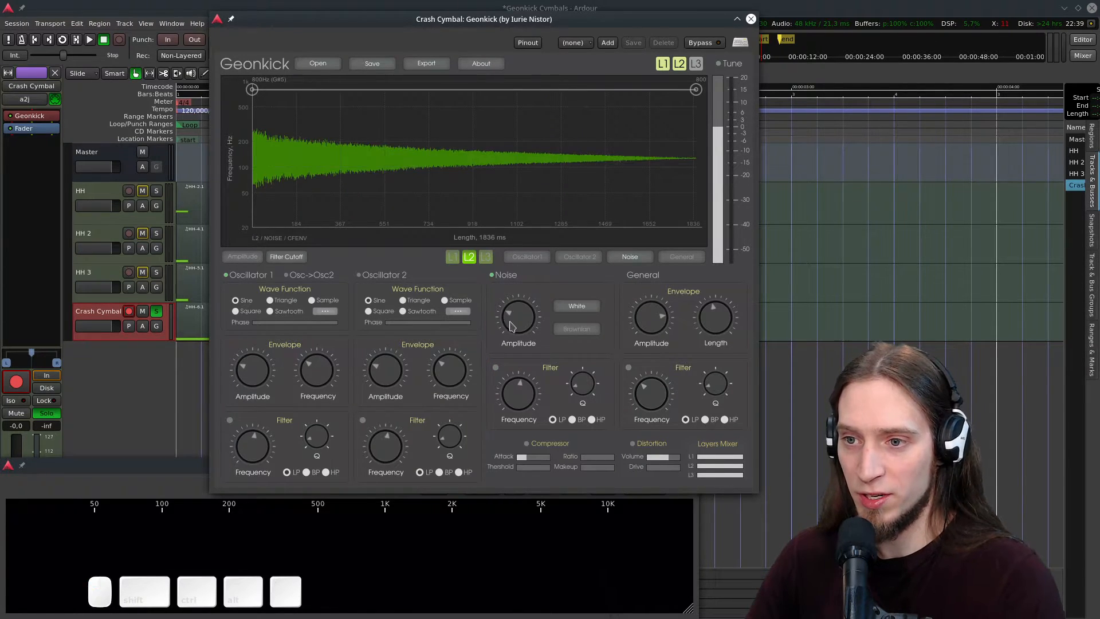
left_click_drag(518, 344, 518, 358)
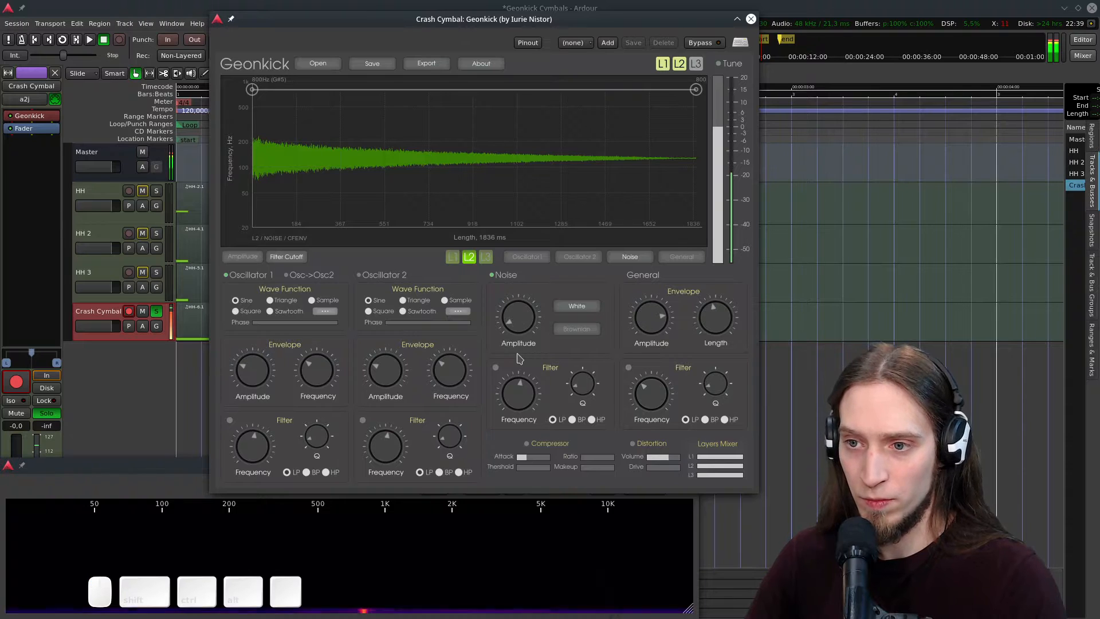
left_click(226, 276)
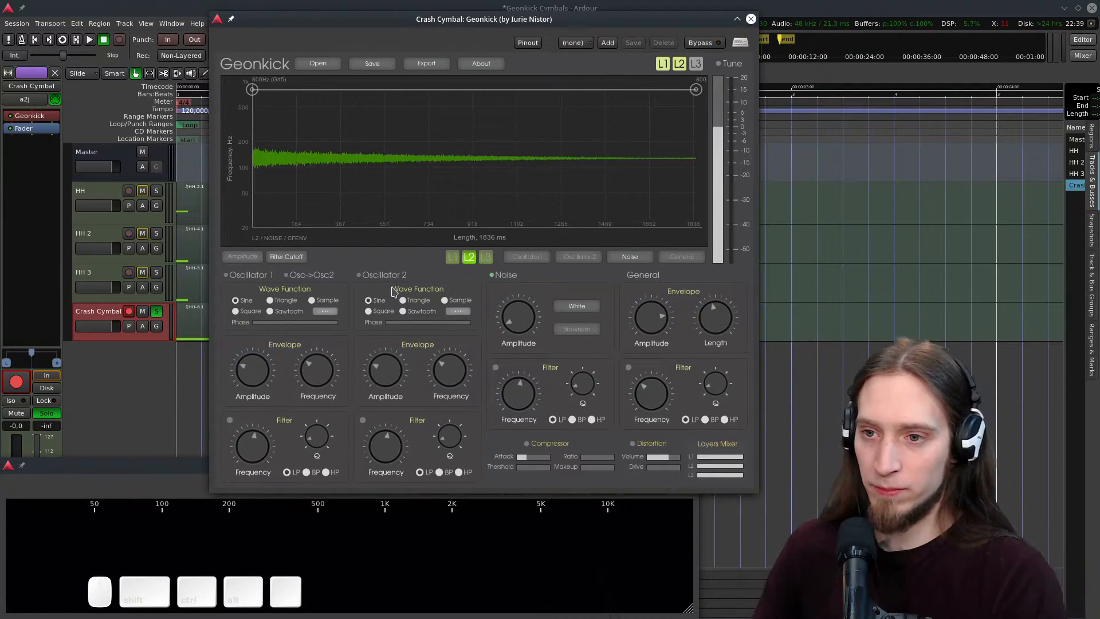
- Enable a high-pass filter on layer 2's noise, raise its cutoff and set the noise amplitude to about 0.18
left_click(496, 368)
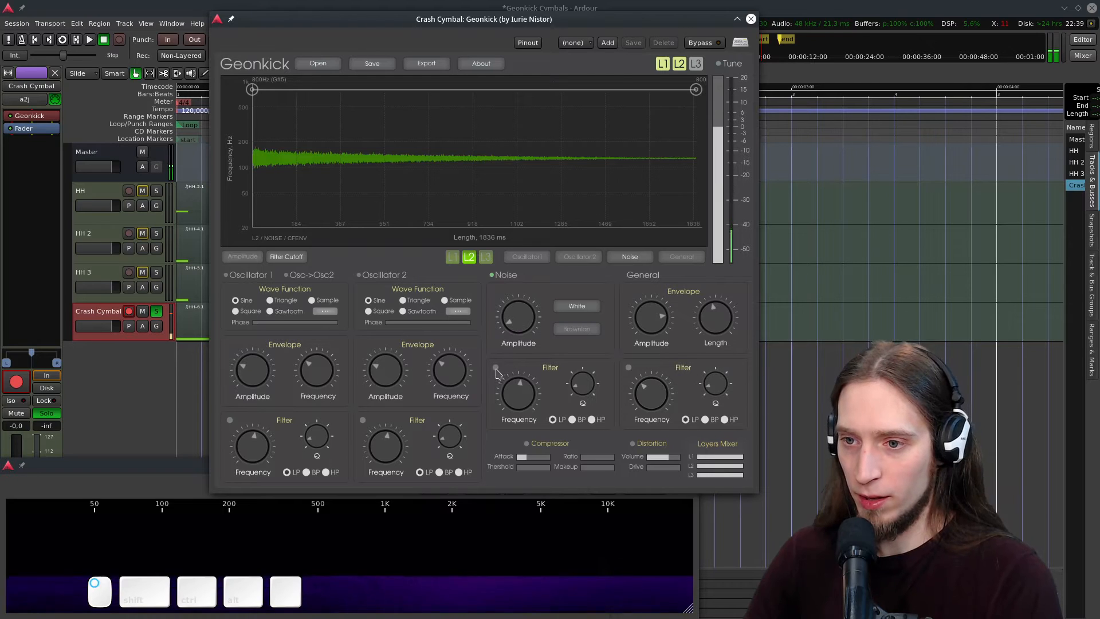
left_click(593, 420)
left_click_drag(517, 400, 520, 390)
left_click_drag(525, 326, 530, 306)
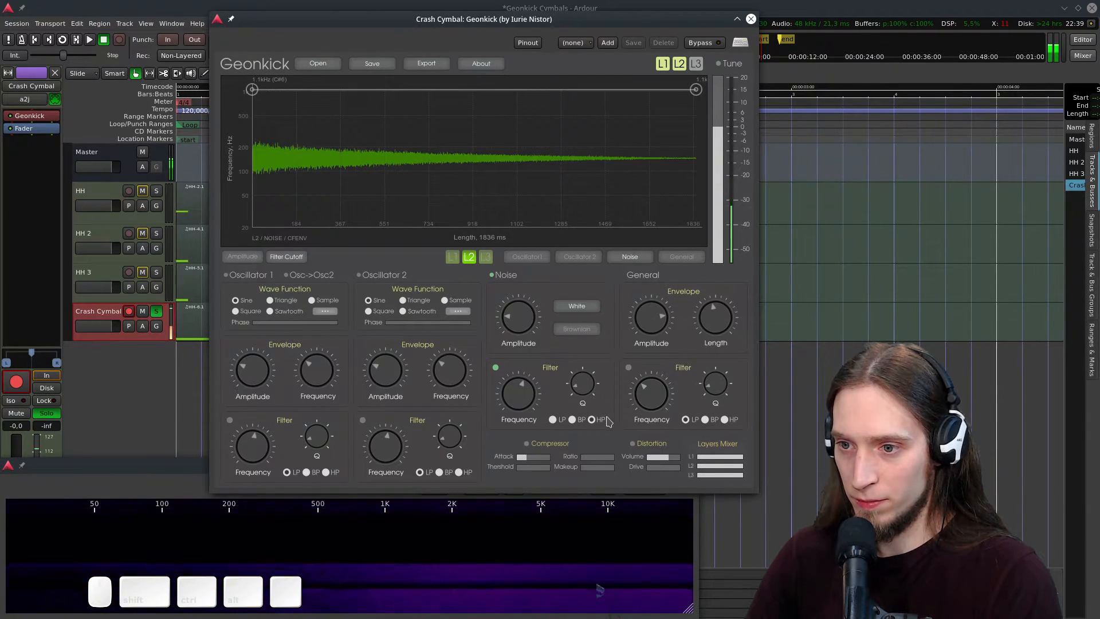
left_click_drag(525, 402, 530, 391)
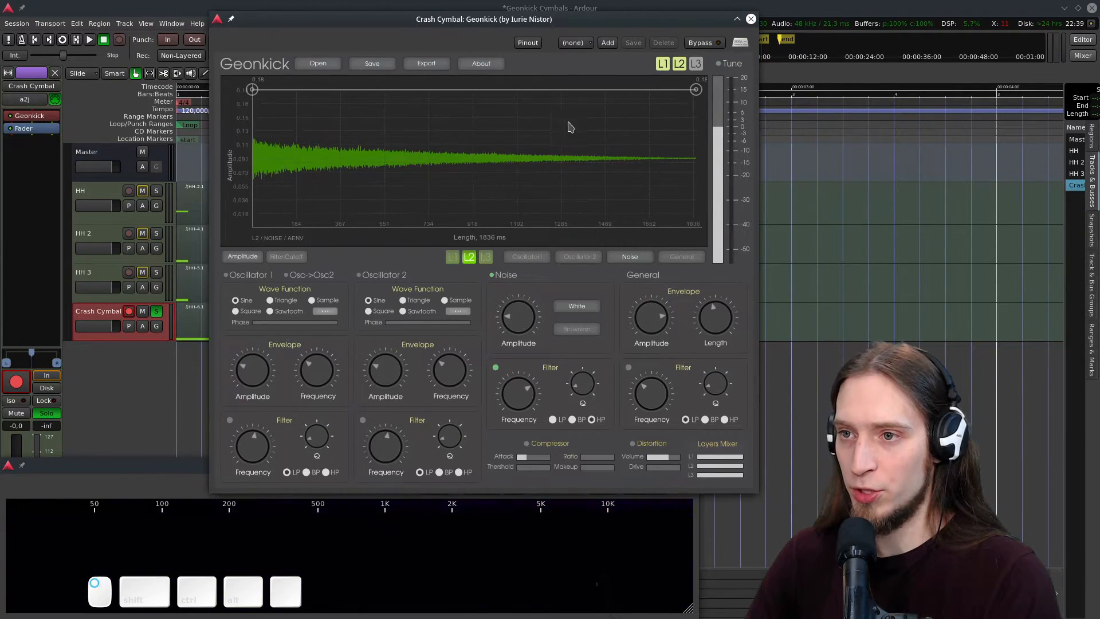
- Shape layer 2's noise amplitude envelope to decay through about 0.11 and 0.053 to 0, and enable layer 3
left_click_drag(696, 90, 345, 150)
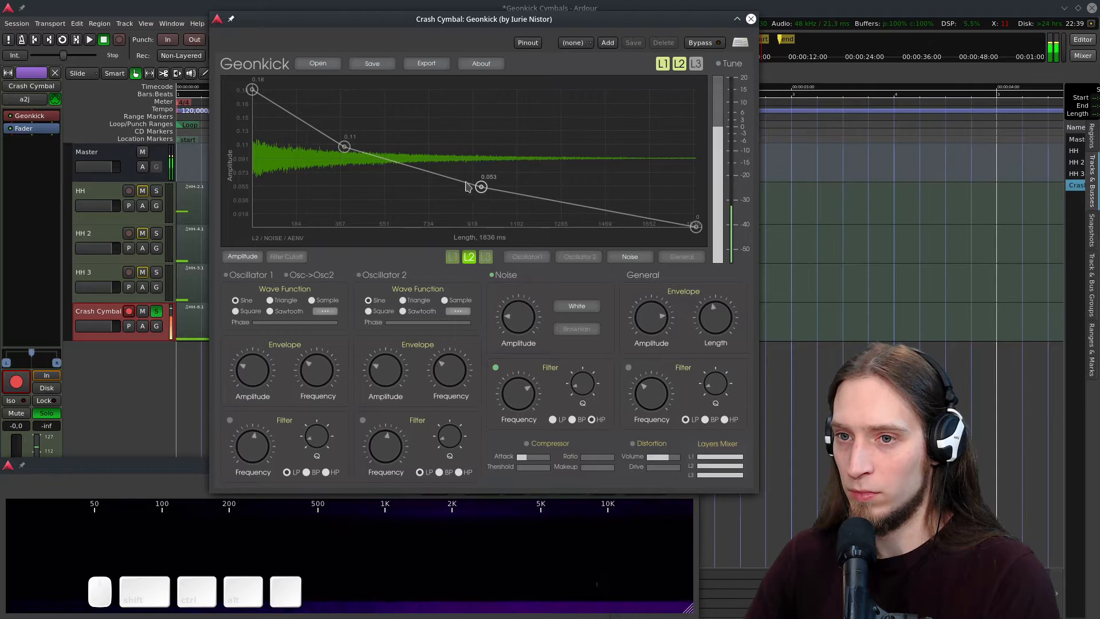
left_click(333, 148)
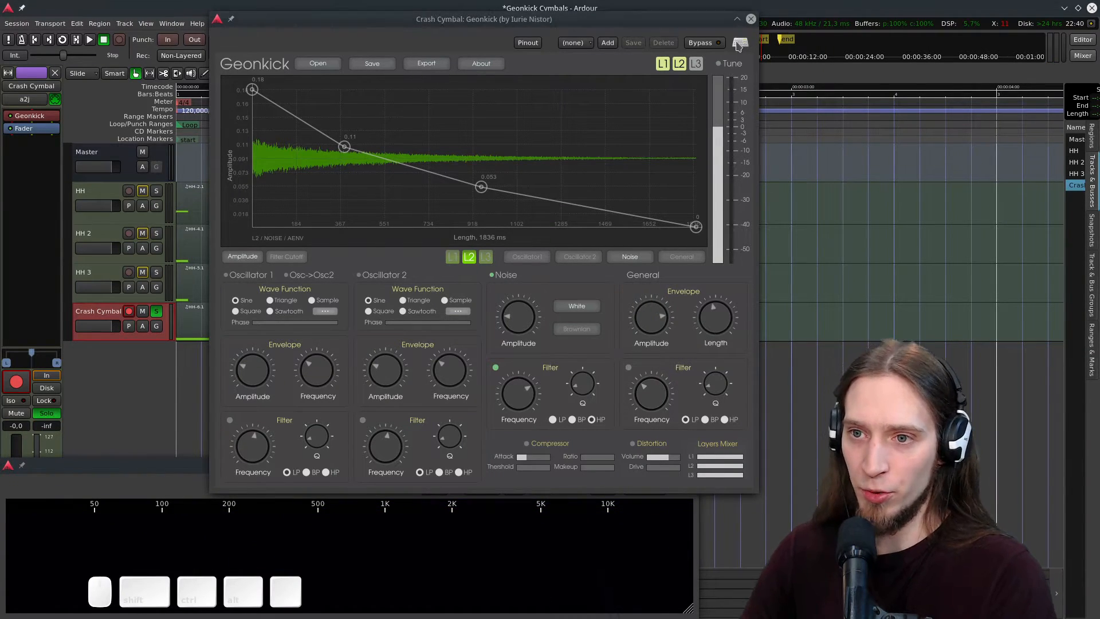
left_click(697, 67)
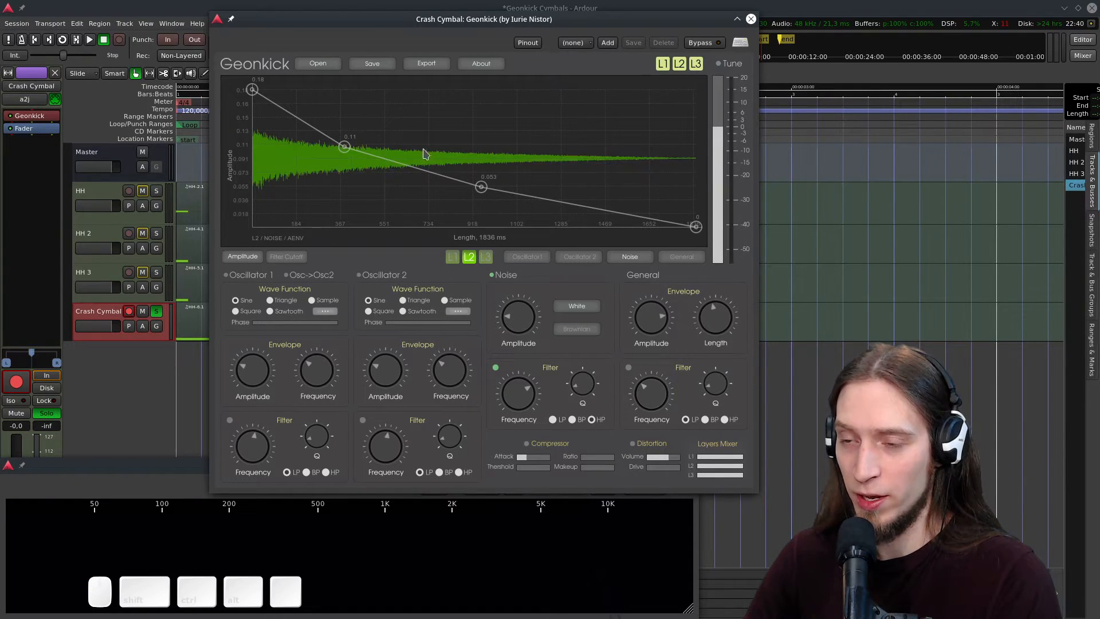
- Turn on layer 3's noise with an enabled band-pass filter and raise the cutoff to about 3.7 kHz
left_click(486, 257)
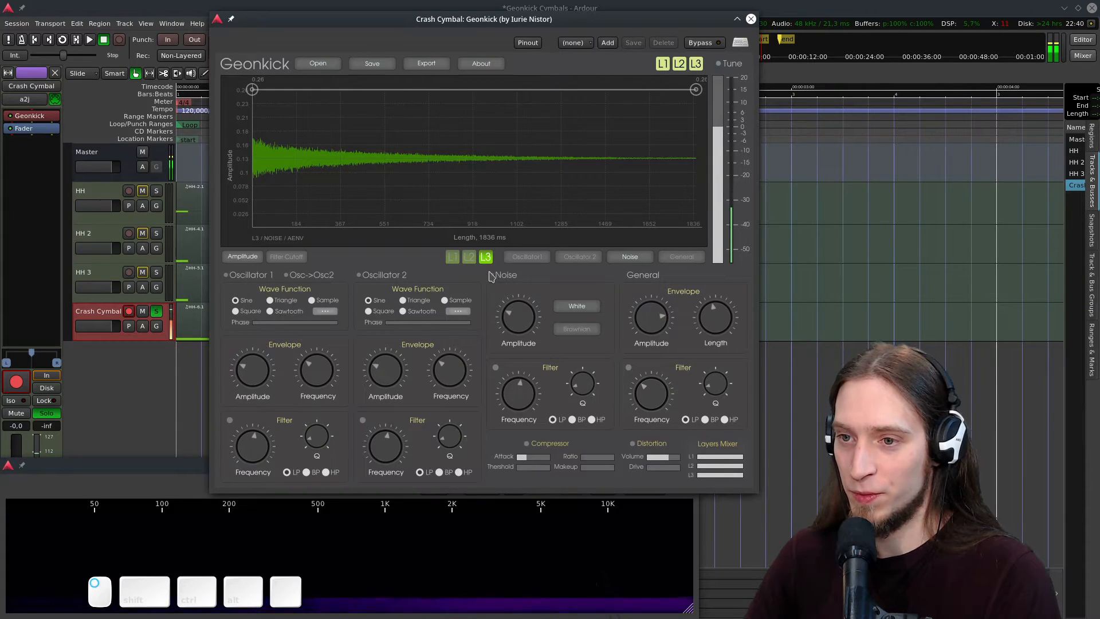
left_click(492, 275)
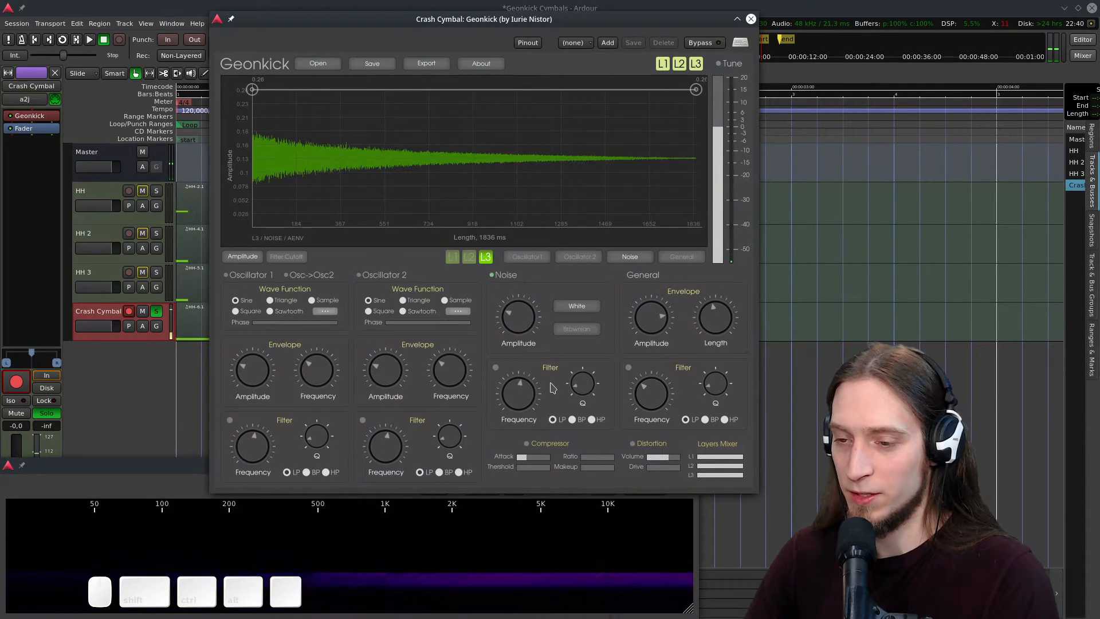
left_click(573, 420)
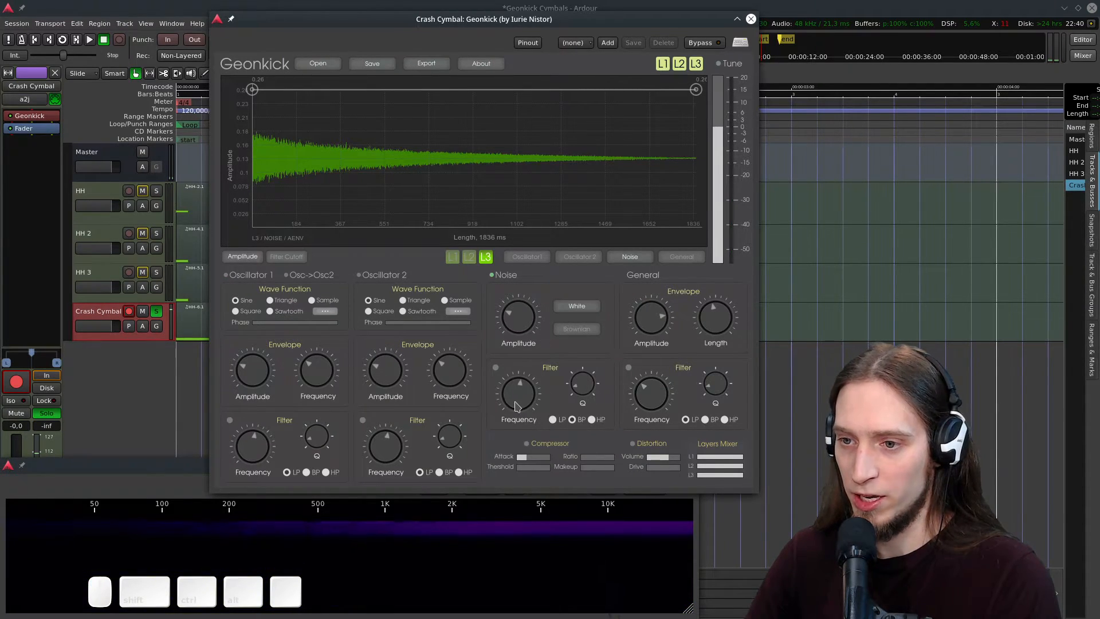
left_click(496, 368)
left_click_drag(535, 401, 531, 368)
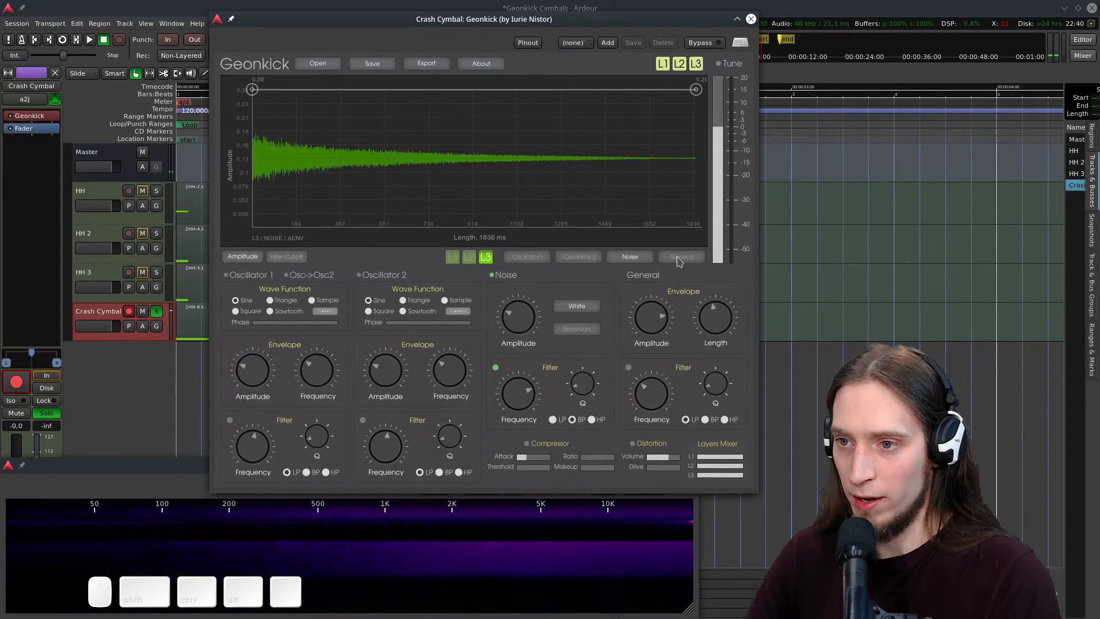
- Slope layer 3's noise filter cutoff envelope from 3.7 kHz down to about 31 Hz at the end
left_click(286, 257)
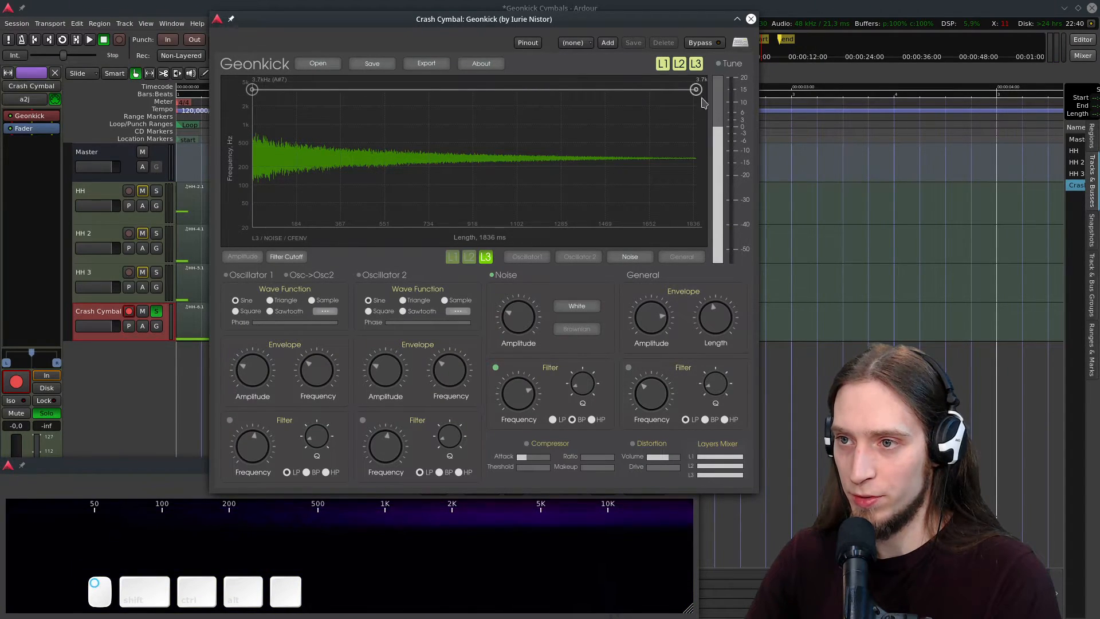
left_click_drag(696, 90, 695, 158)
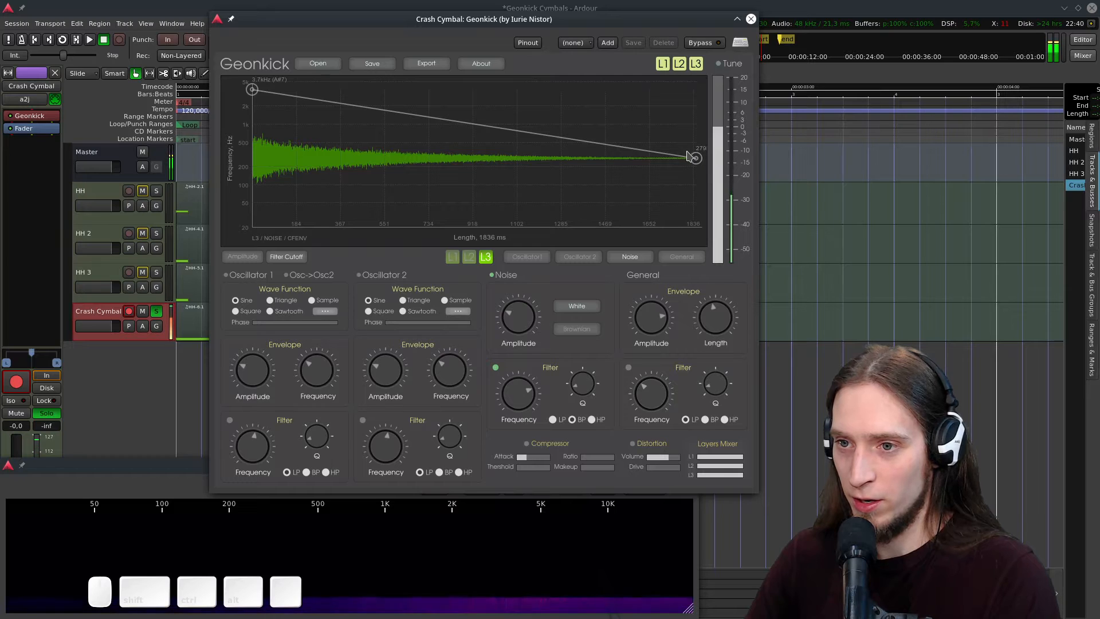
left_click_drag(694, 163, 696, 215)
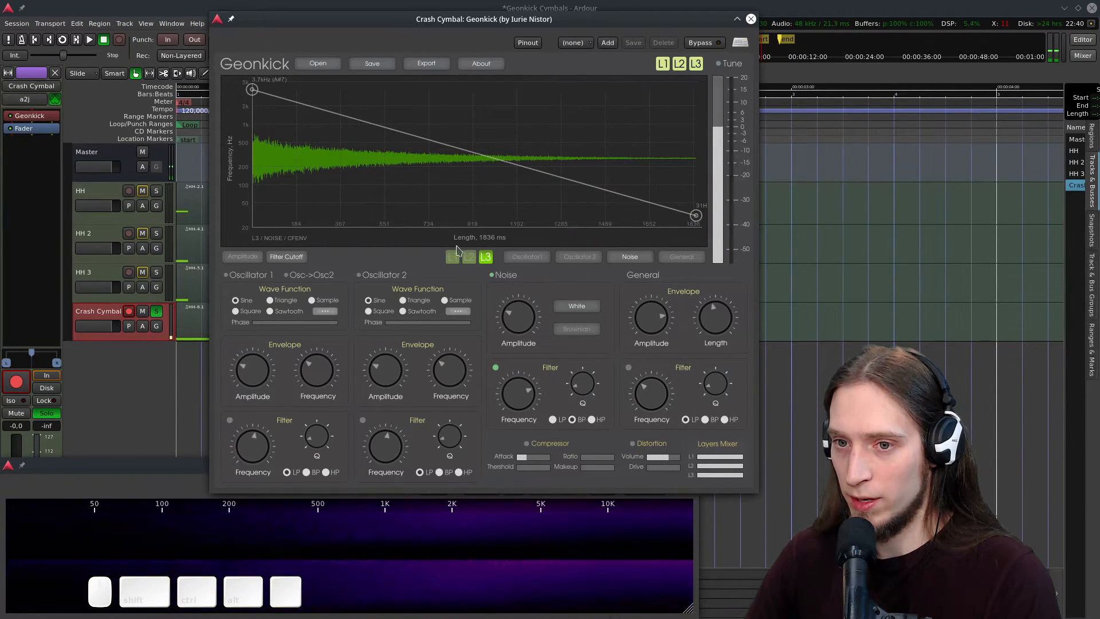
- Shape layer 3's noise amplitude envelope to drop early to about 0.27 and end at 0, with a starting amplitude of 0.5
left_click(252, 259)
double_click(413, 89)
left_click_drag(412, 89, 387, 132)
left_click_drag(695, 91, 696, 227)
left_click_drag(378, 143, 282, 153)
left_click_drag(516, 324, 519, 311)
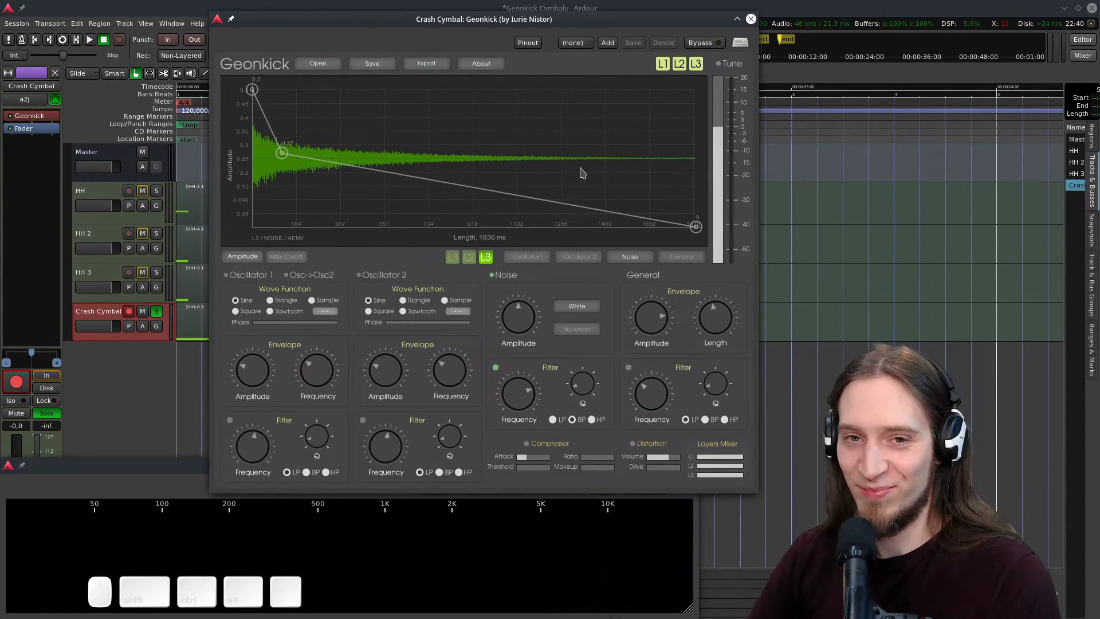
- Raise layer 3's noise amplitude to about 0.86 and steepen the early decay through points at about 0.23 and 0.082
left_click_drag(310, 160, 335, 182)
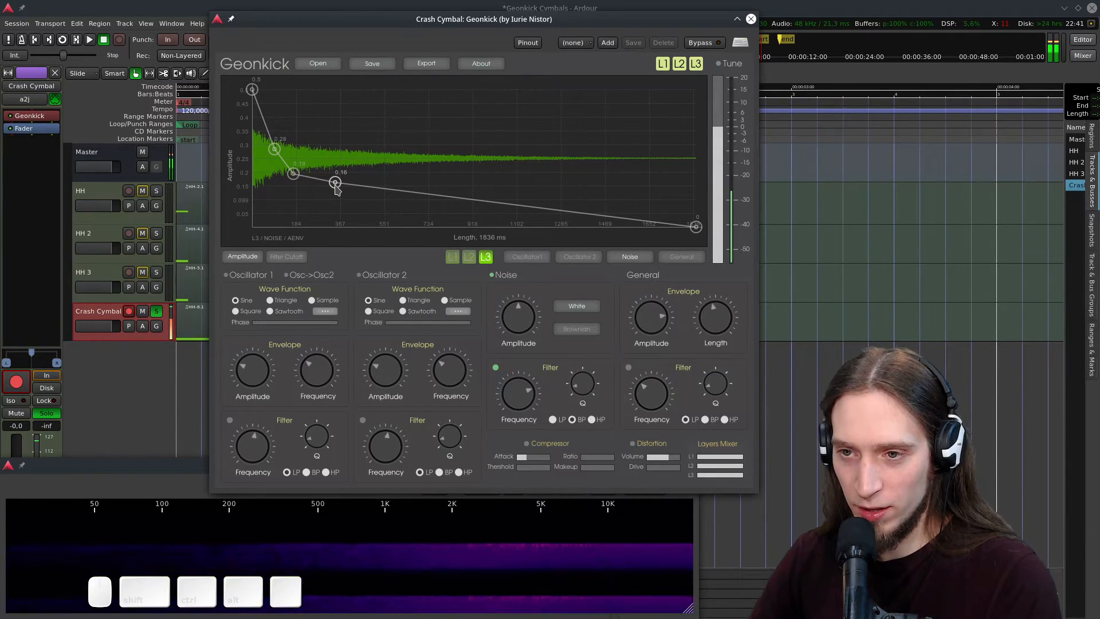
left_click_drag(519, 318, 519, 277)
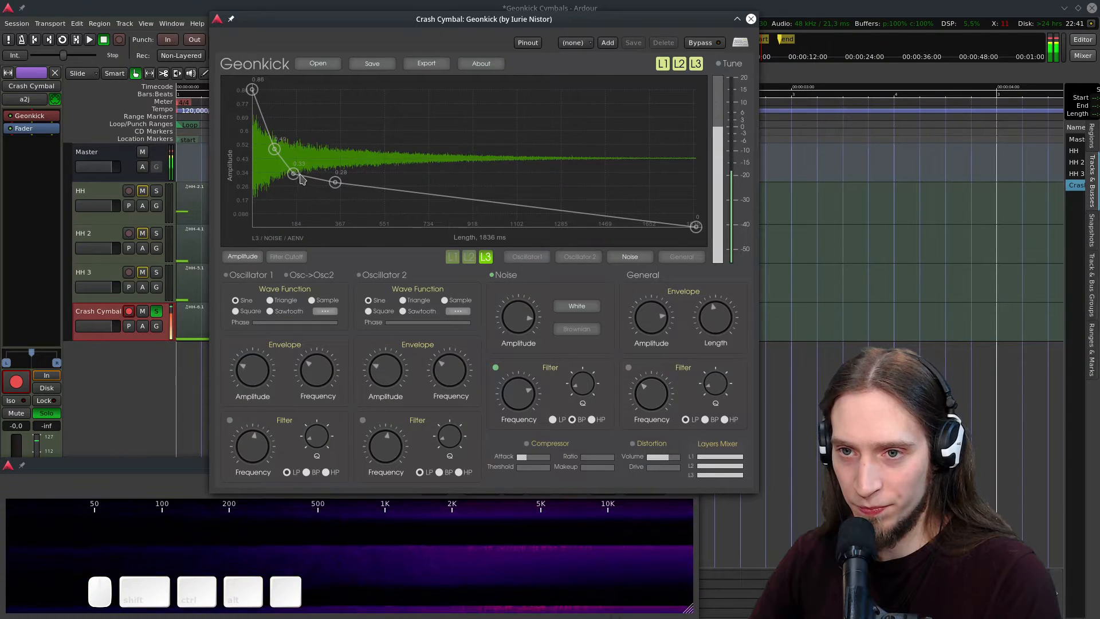
left_click_drag(276, 150, 263, 157)
left_click_drag(294, 175, 278, 190)
left_click_drag(263, 157, 270, 157)
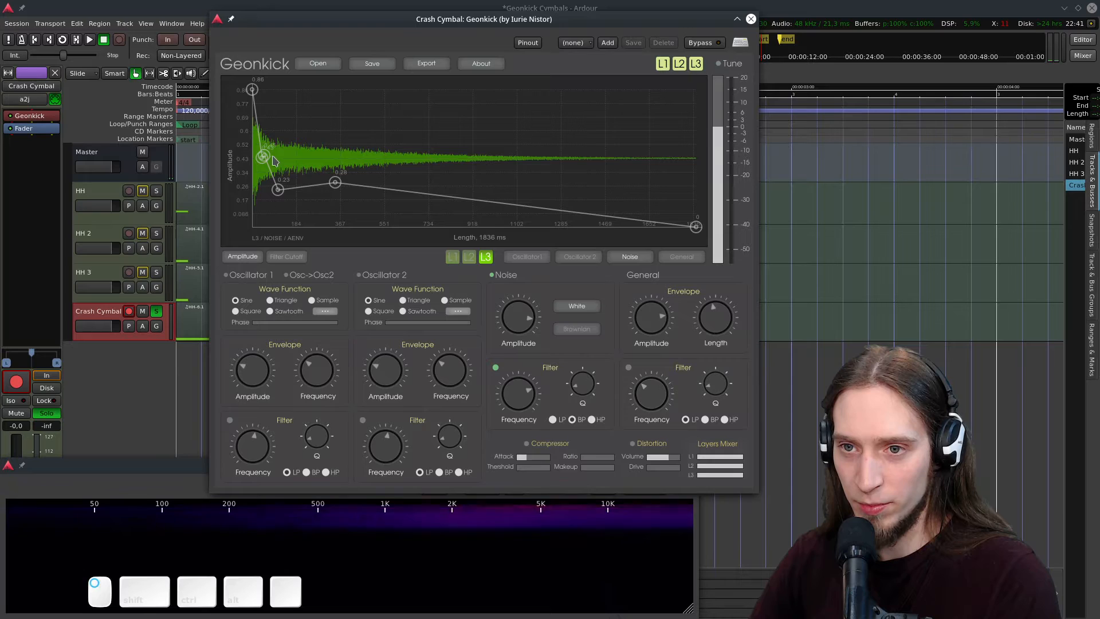
double_click(276, 157)
left_click_drag(328, 208, 323, 218)
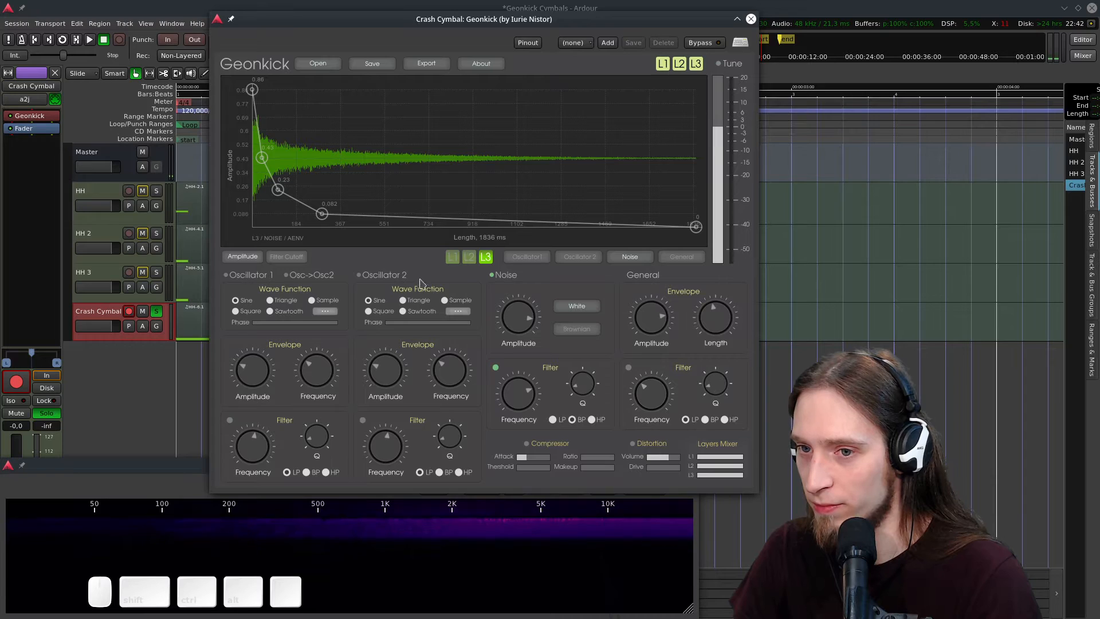
- Raise layer 3's noise filter cutoff and reshape its envelope to jump from 20 Hz to 7.0 kHz, falling through about 5.8 and 1.8 kHz
left_click(286, 256)
double_click(396, 140)
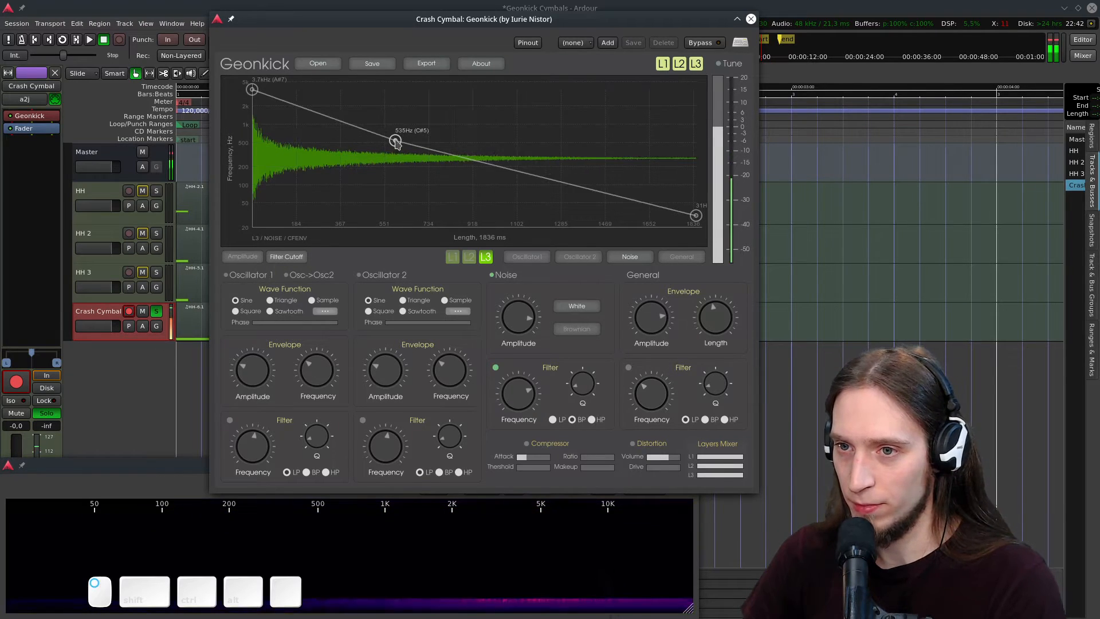
left_click_drag(392, 163, 262, 125)
left_click_drag(324, 182, 358, 163)
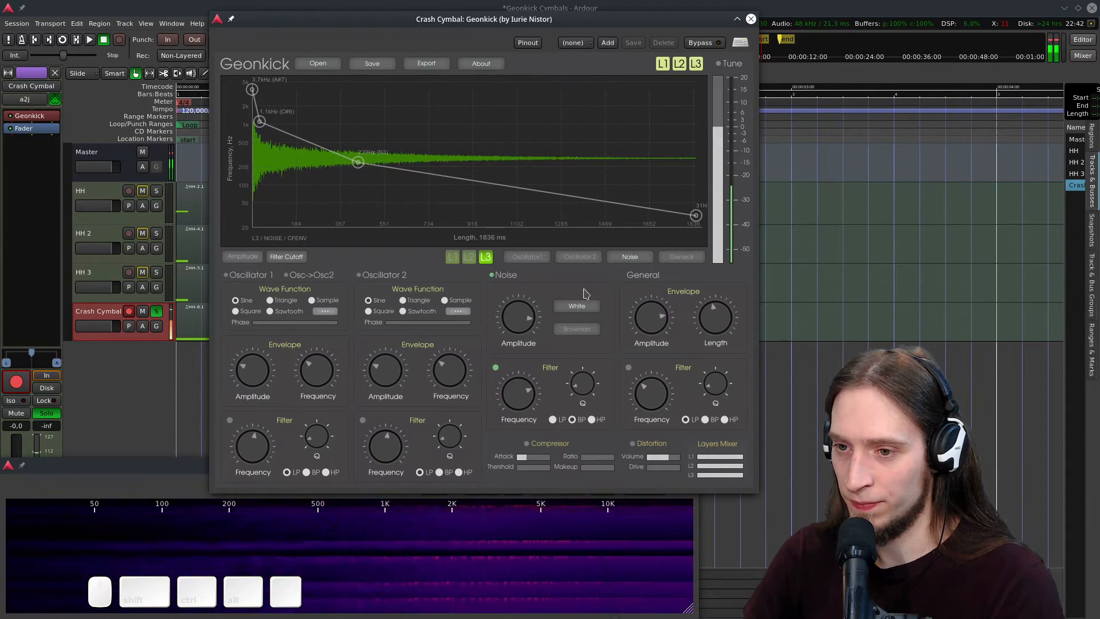
mouse_move(524, 393)
left_mouse_down()
mouse_move(523, 367)
mouse_move(518, 397)
left_mouse_up()
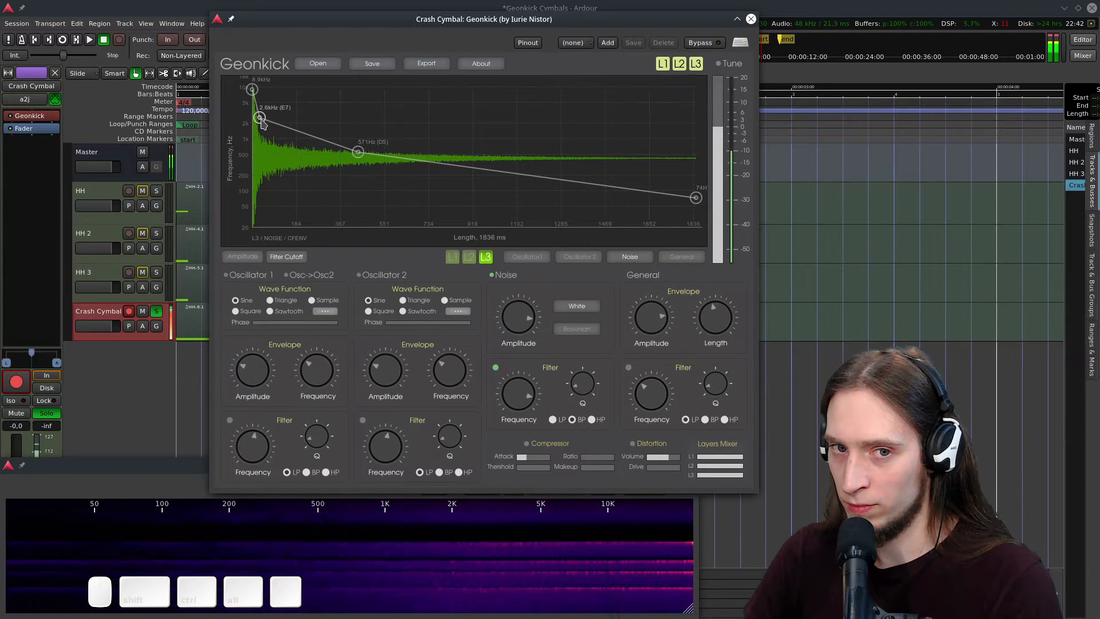
scroll(521, 404, "down", 2)
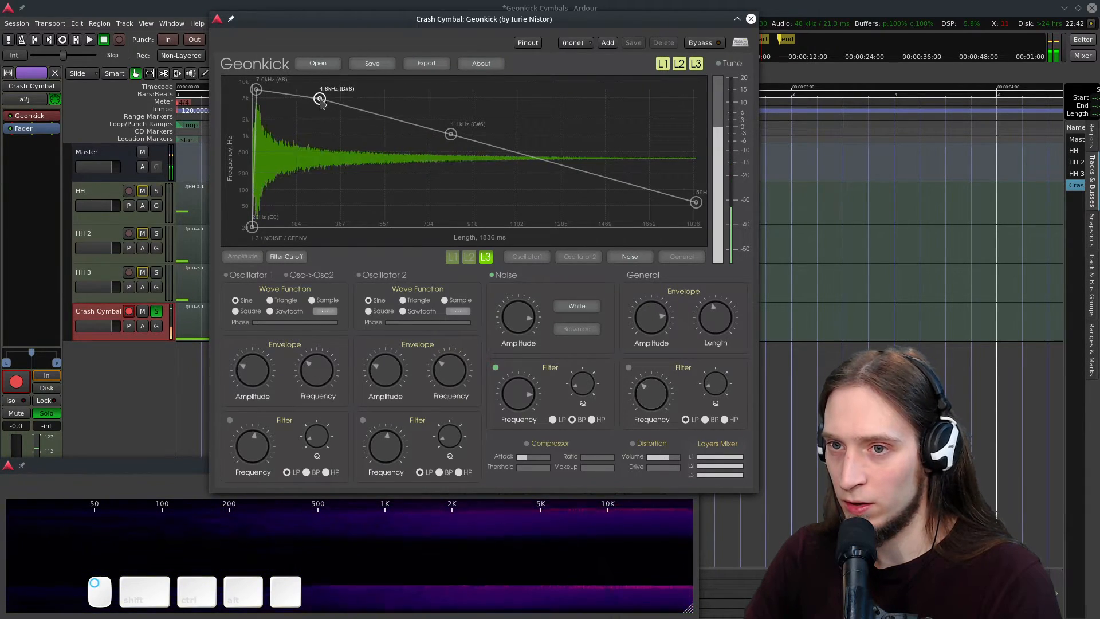
left_click_drag(459, 138, 485, 122)
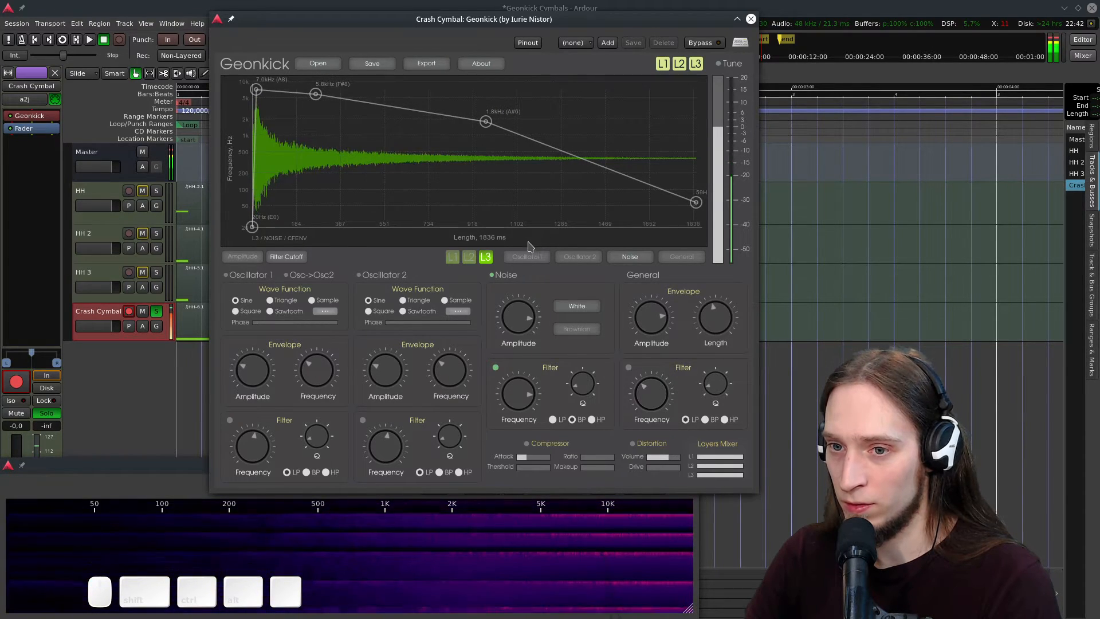
- Lengthen layer 3's noise amplitude decay with envelope points at about 0.72, 0.43, 0.16 and 0.09
left_click(242, 257)
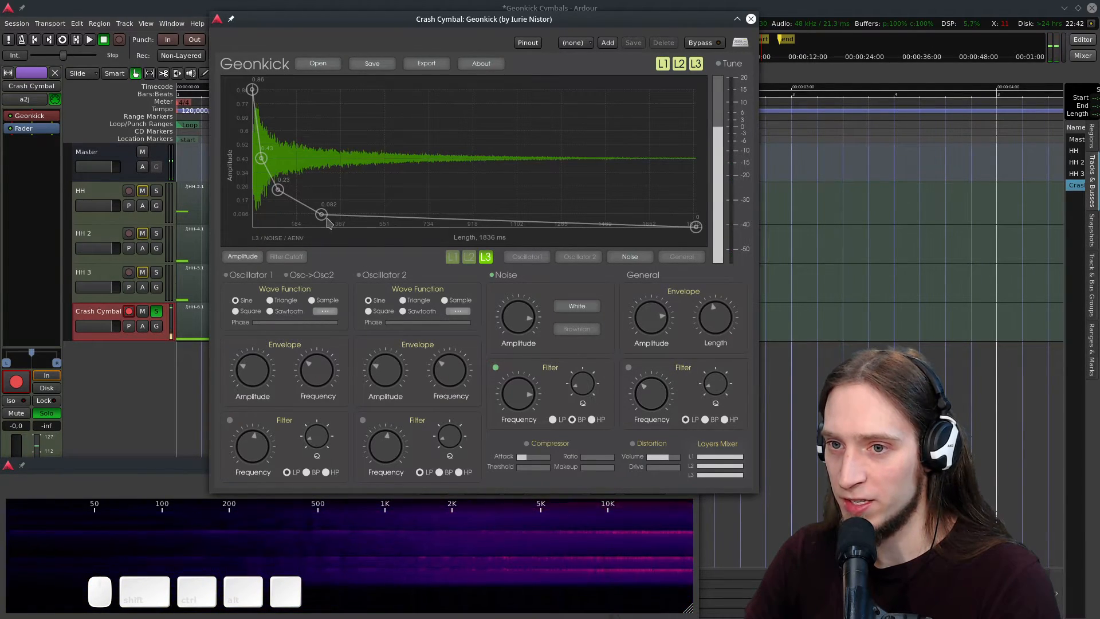
left_click_drag(322, 215, 421, 213)
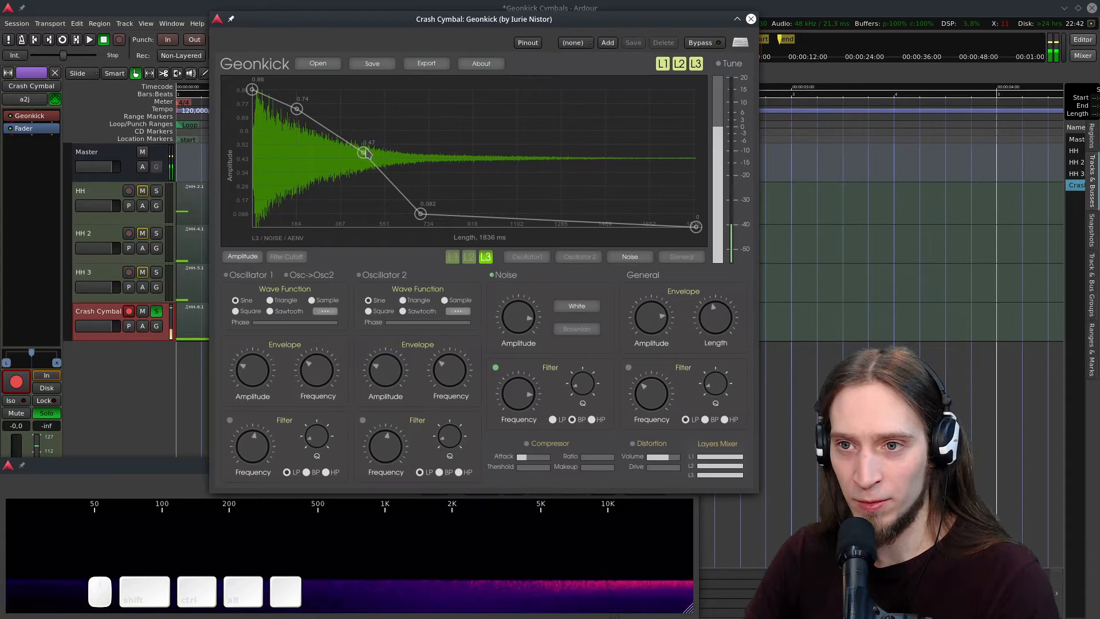
left_click_drag(363, 153, 341, 157)
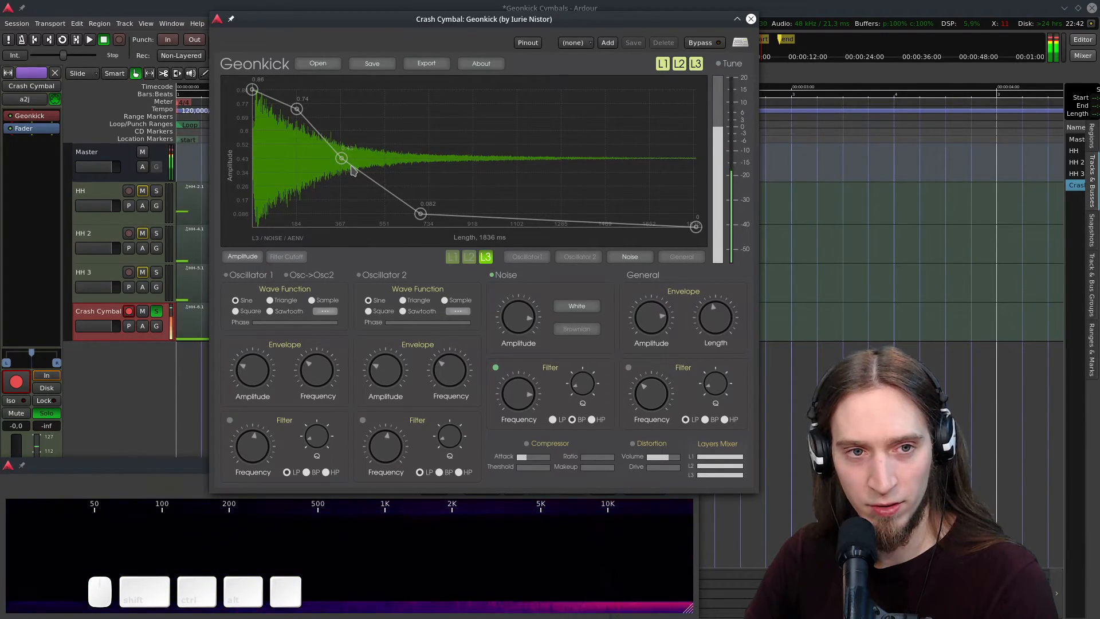
left_click_drag(421, 214, 460, 212)
double_click(400, 185)
left_click_drag(399, 184, 389, 204)
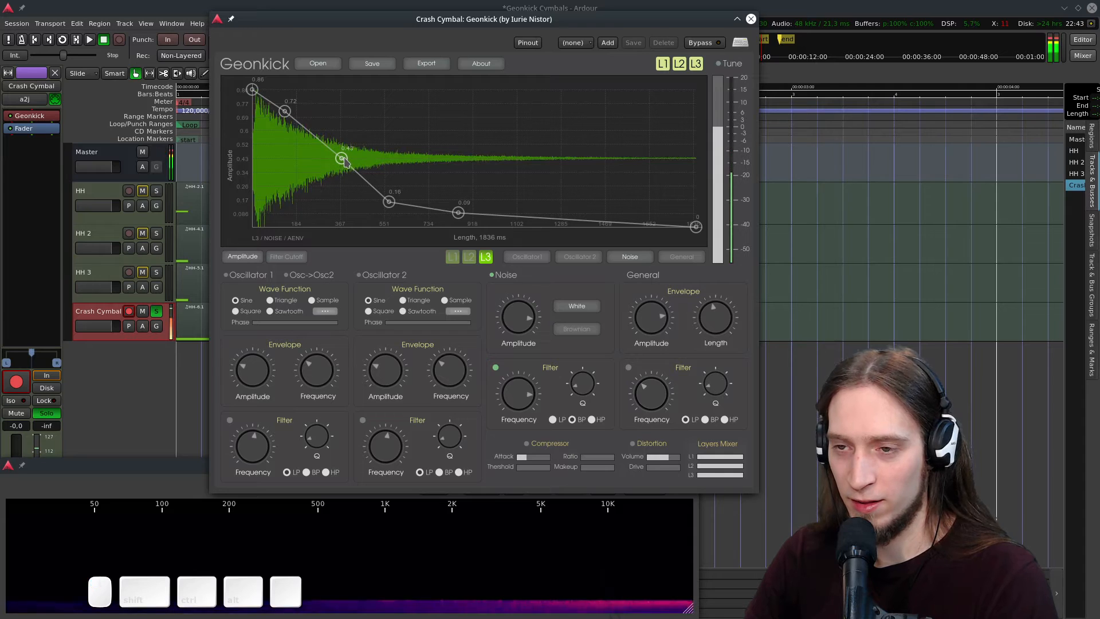
- Smooth the tail of layer 3's noise amplitude envelope by raising its middle points and adding a late point at about 0.068
left_click_drag(341, 158, 365, 150)
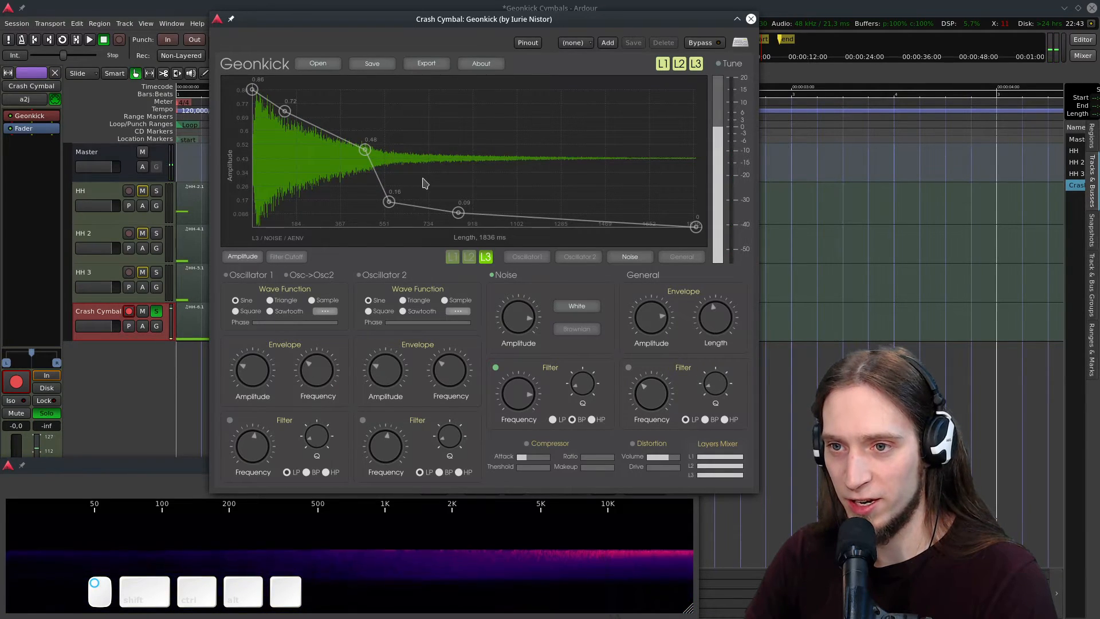
left_click_drag(389, 202, 428, 174)
left_click_drag(456, 218, 499, 205)
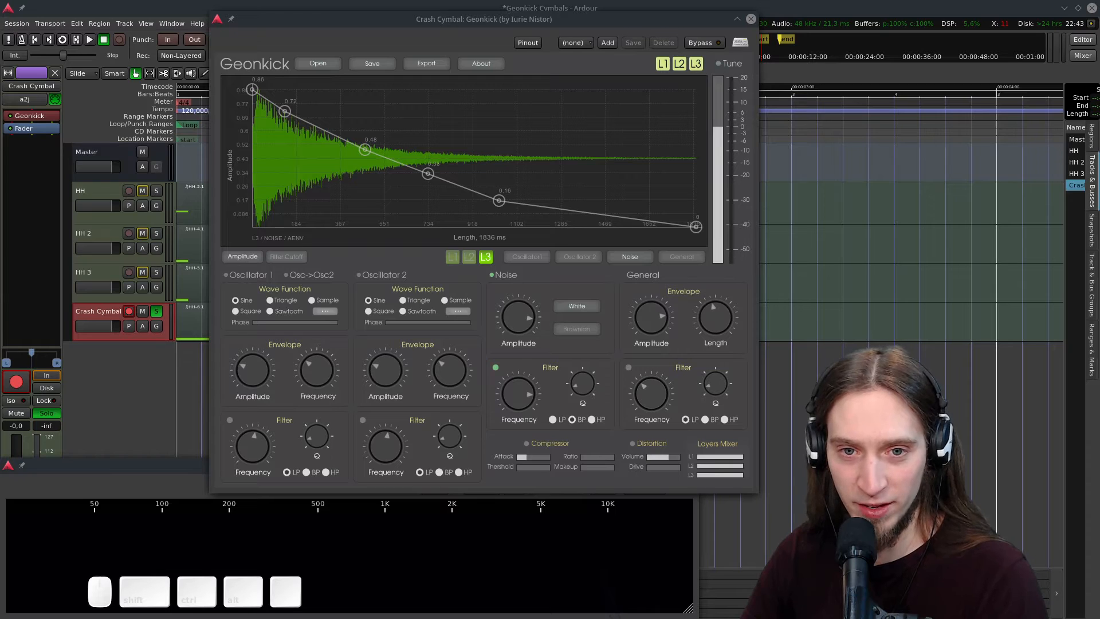
left_click_drag(501, 26, 467, 22)
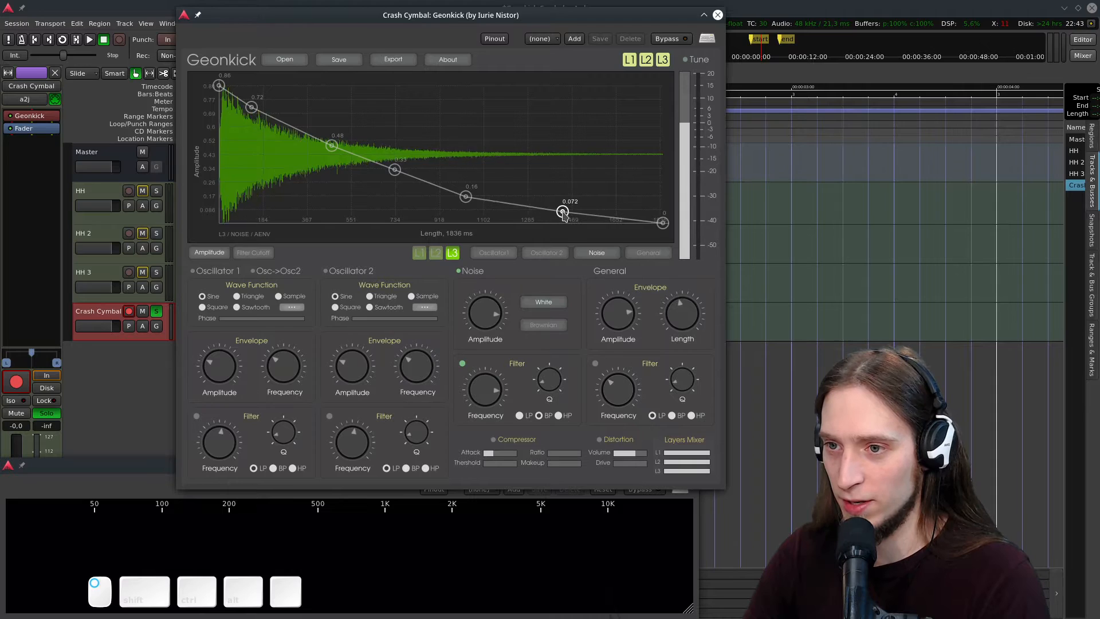
left_click_drag(560, 215, 560, 216)
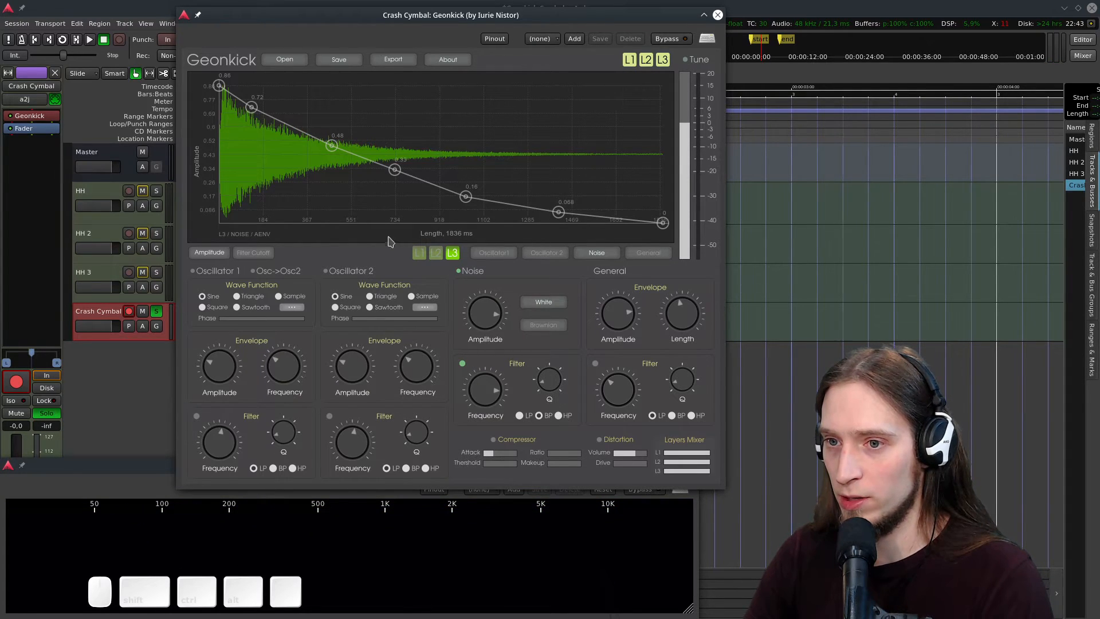
- Enable square-wave oscillators 1 and 2 on layer 1, lower their frequencies and balance their amplitudes with oscillator 2 louder
left_click(419, 253)
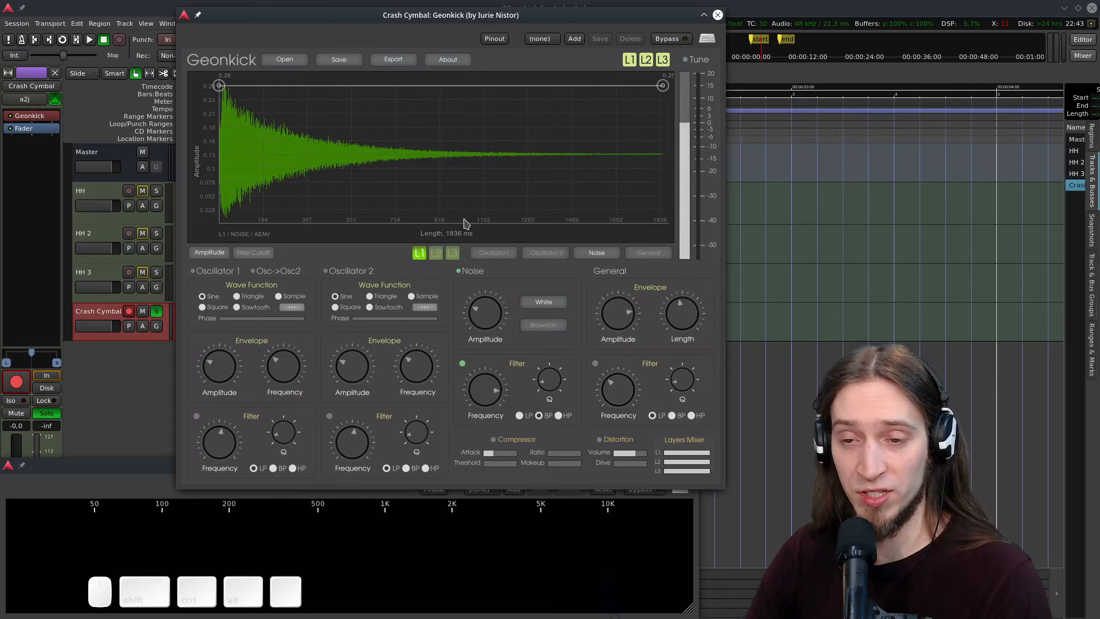
left_click(193, 271)
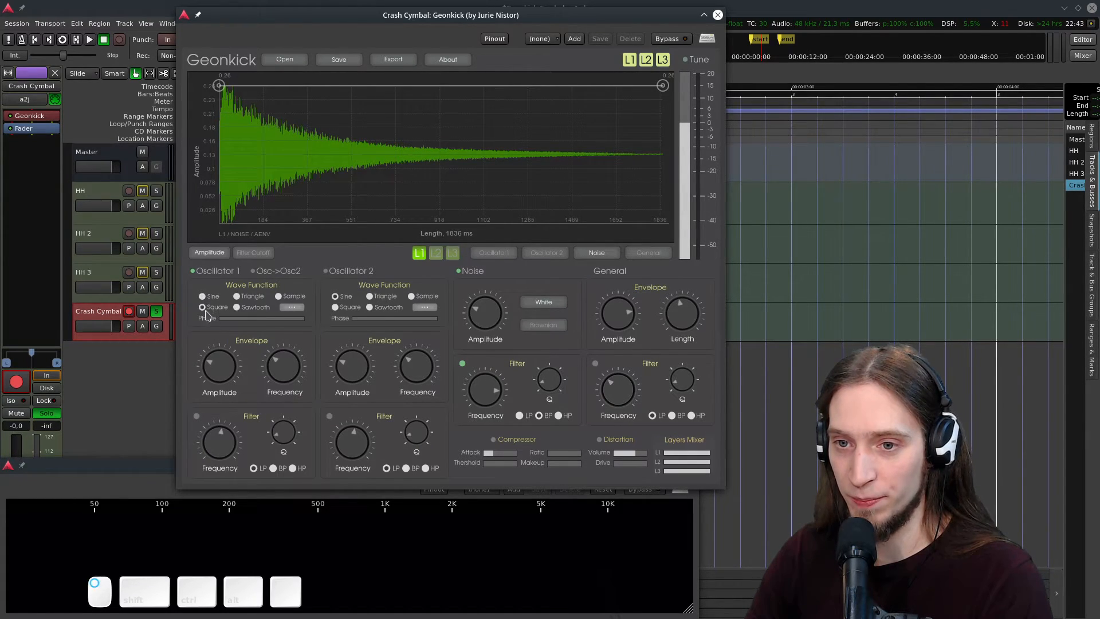
left_click_drag(223, 373, 226, 395)
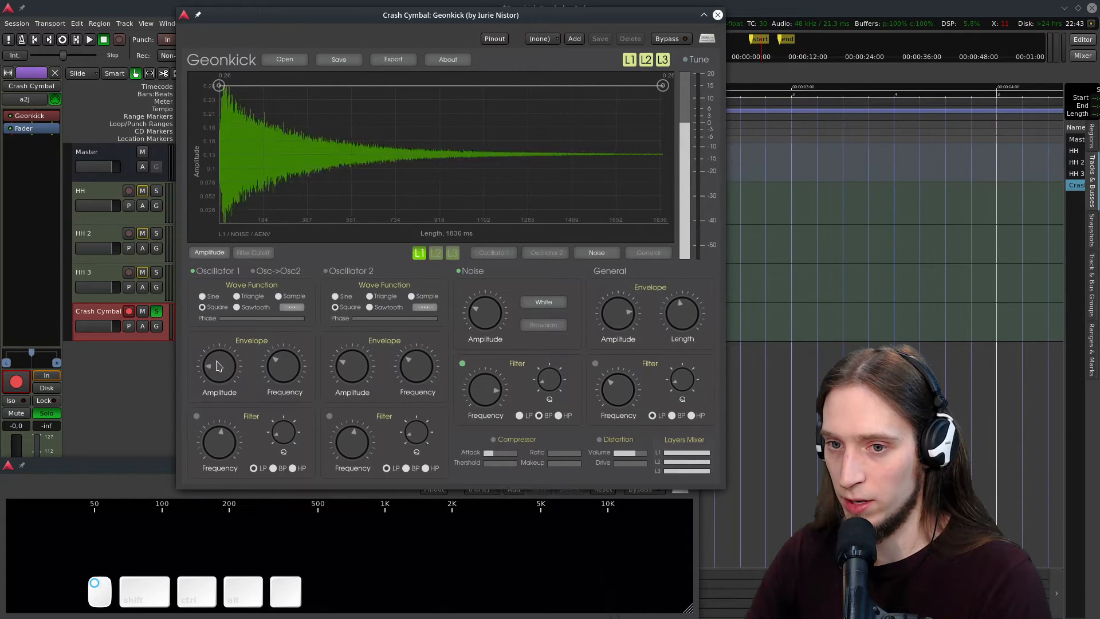
left_click_drag(218, 366, 261, 366)
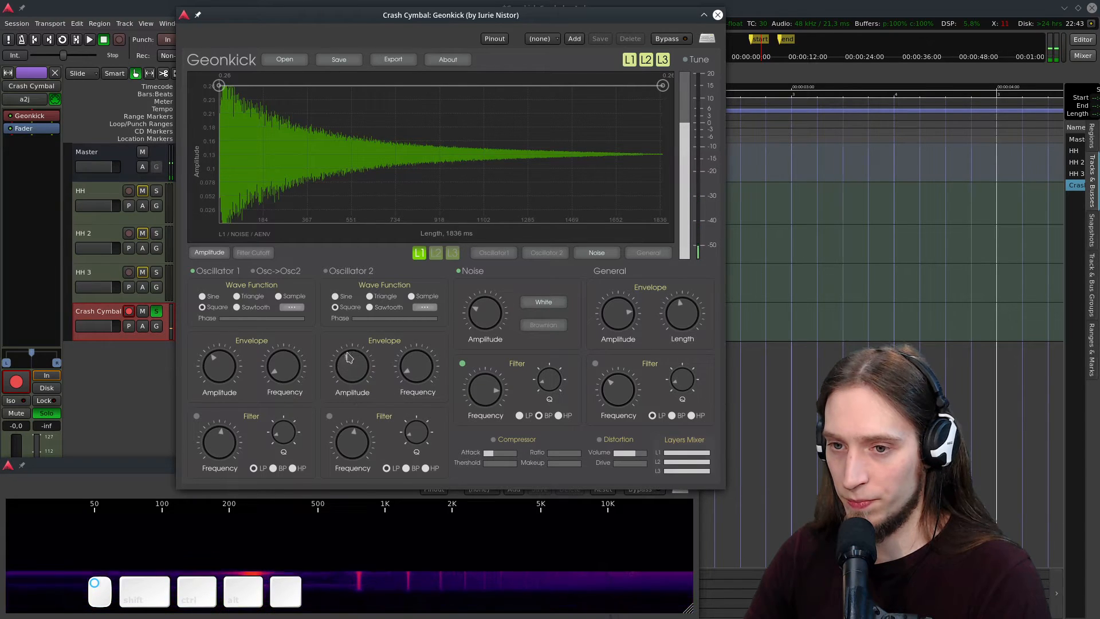
left_click(325, 272)
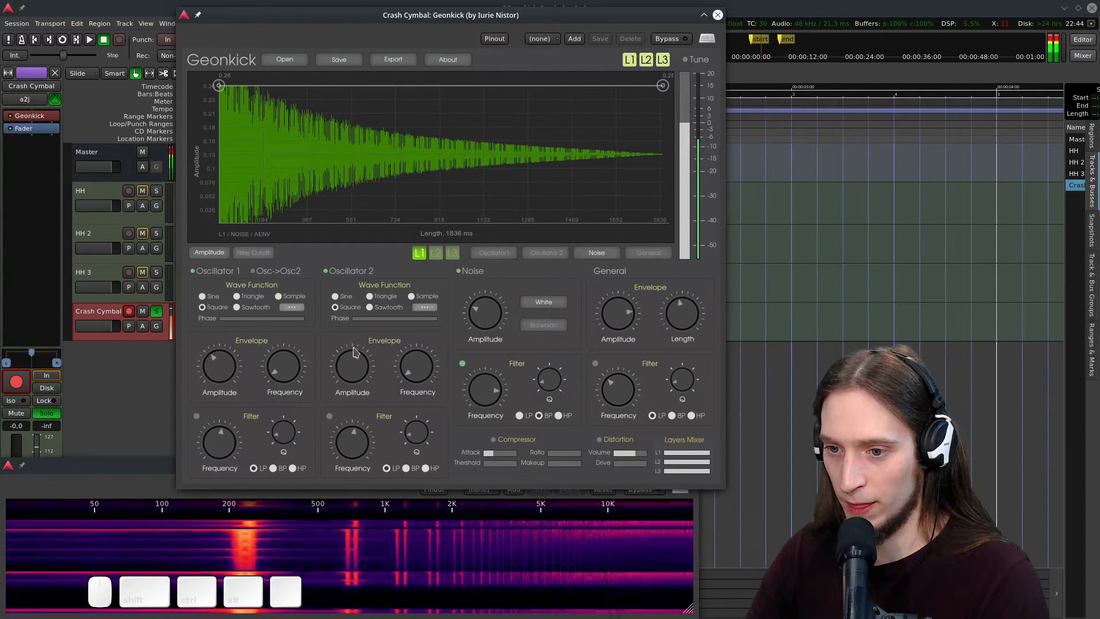
left_click_drag(229, 383, 231, 395)
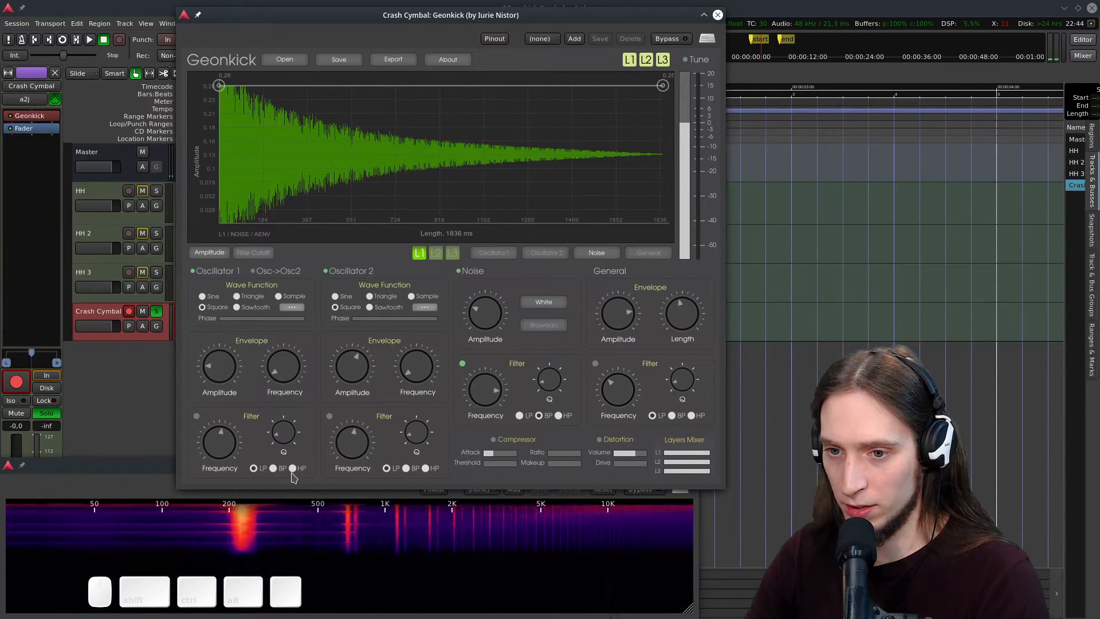
- Enable high-pass filters on both layer 1 oscillators and raise their cutoff frequencies
left_click(197, 417)
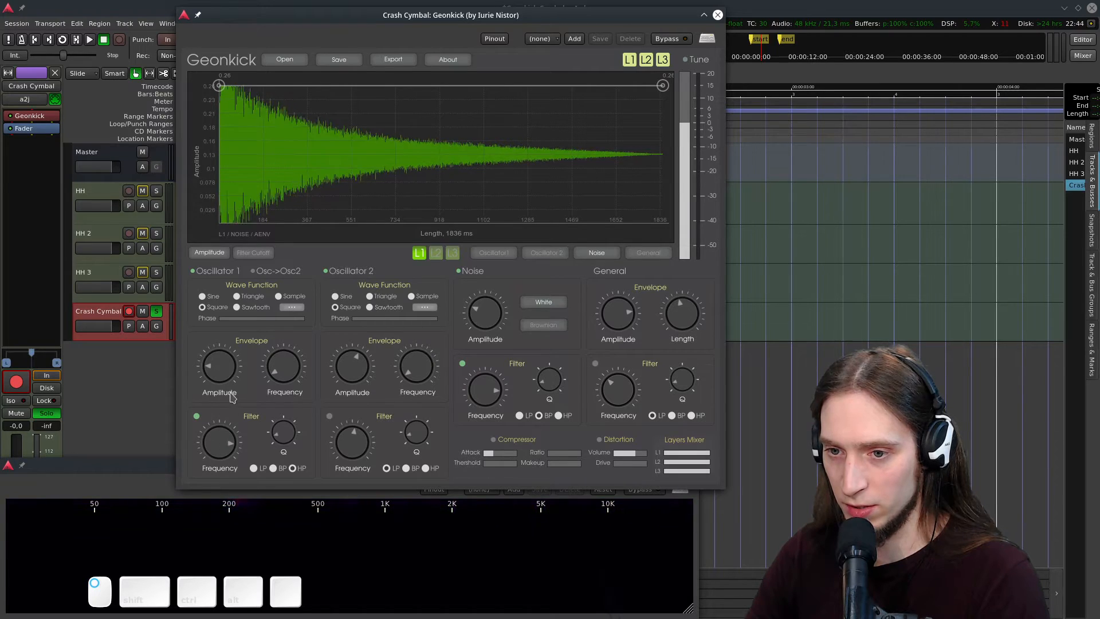
left_click(329, 417)
left_click_drag(366, 450, 368, 391)
left_click_drag(339, 448, 341, 450)
left_click_drag(224, 445, 232, 461)
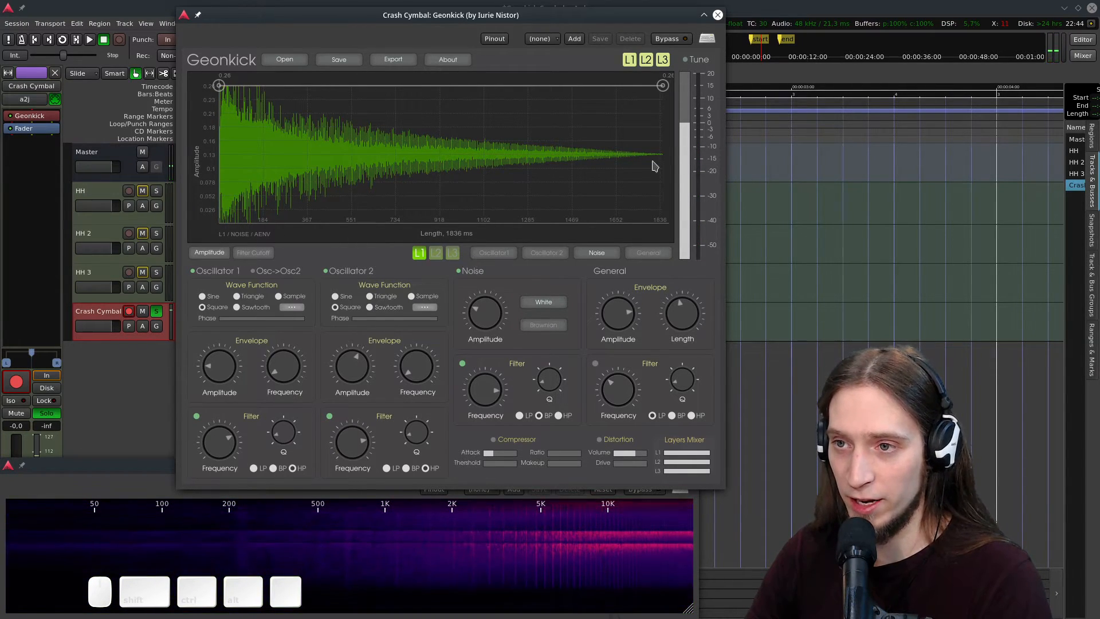
- Shape the amplitude envelope of layer 1's oscillator 1 into a decay to zero with two intermediate points, the later one at about 0.034
mouse_move(663, 86)
left_mouse_down()
mouse_move(662, 222)
mouse_move(662, 86)
left_mouse_up()
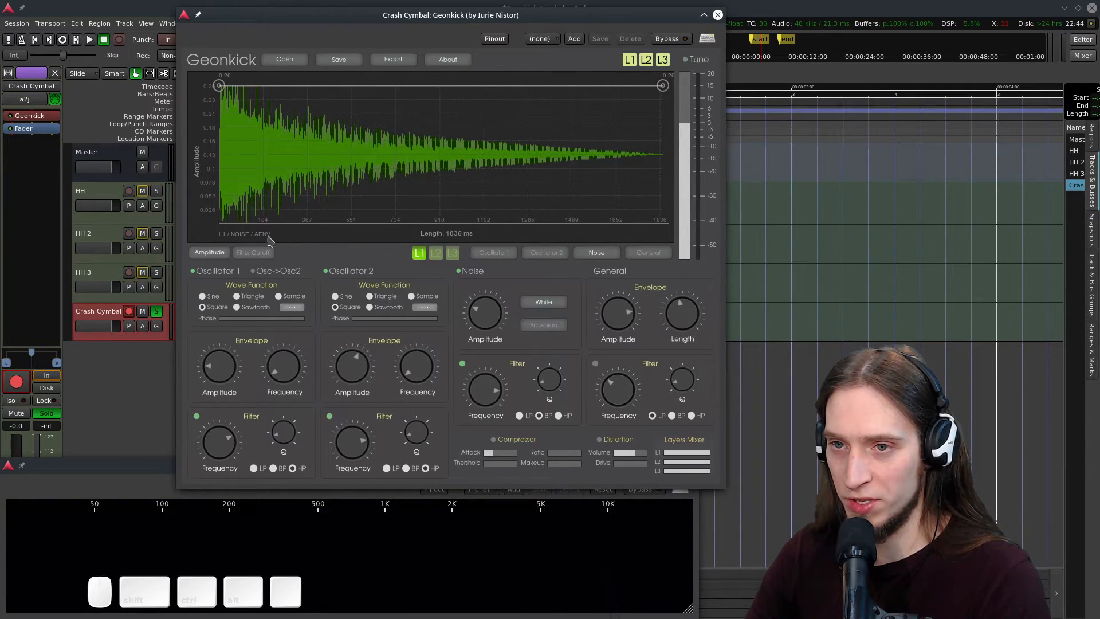
left_click(648, 253)
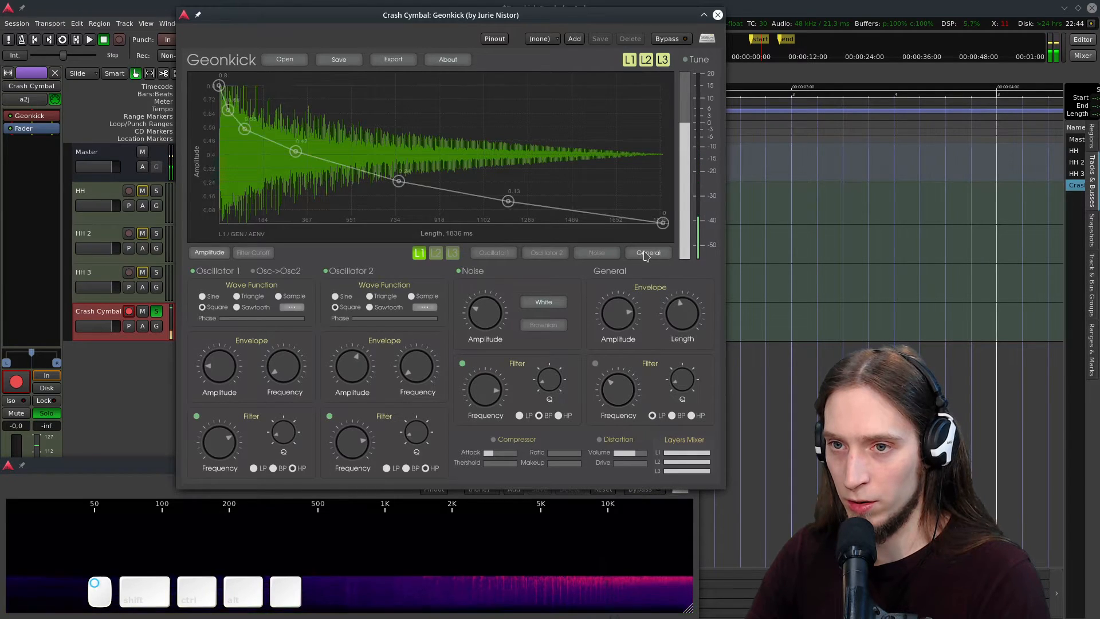
left_click(500, 255)
left_click_drag(662, 86, 662, 222)
left_click(363, 152)
left_click(305, 171)
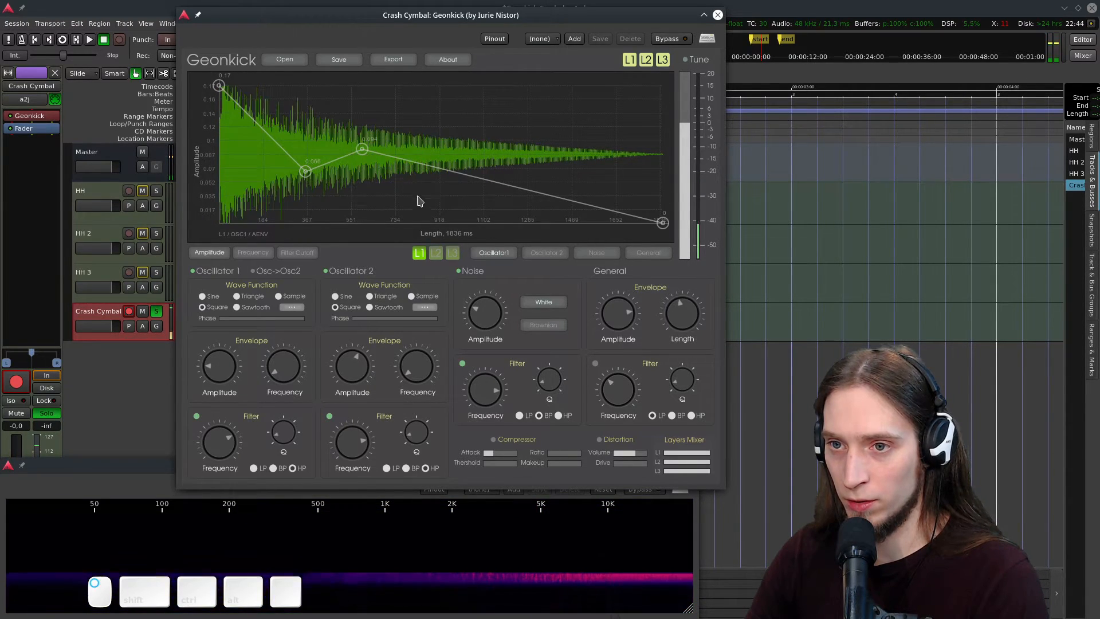
left_click_drag(362, 150, 396, 197)
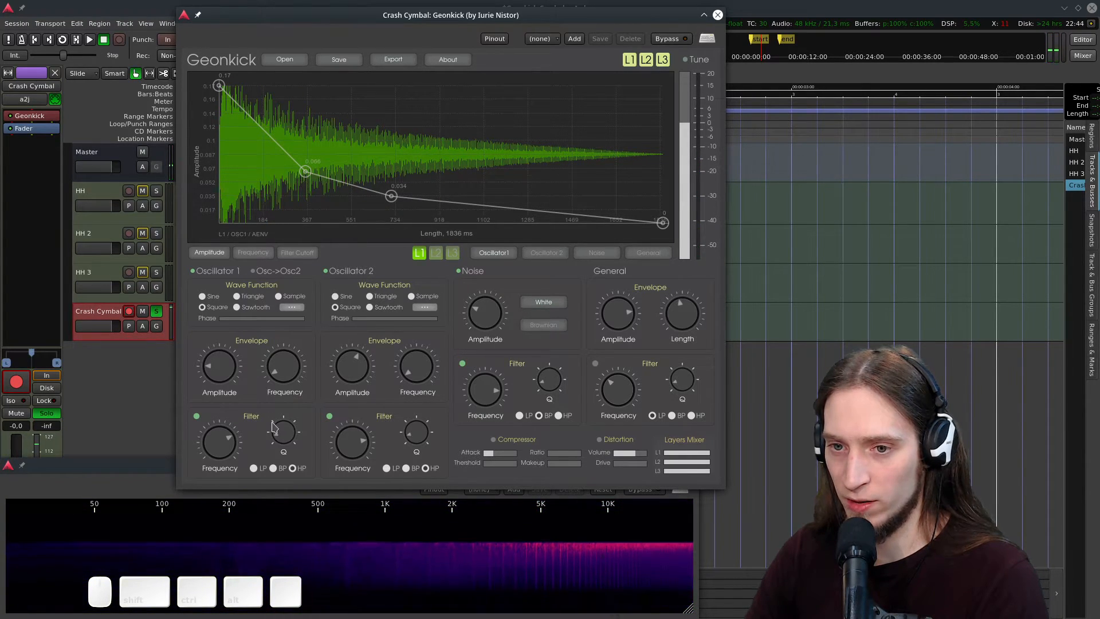
- Raise the frequency of layer 1's oscillator 1, readjust oscillator 2's frequency, and raise oscillator 1's amplitude to about 0.41
left_click_drag(289, 379, 287, 361)
left_click_drag(407, 363, 423, 383)
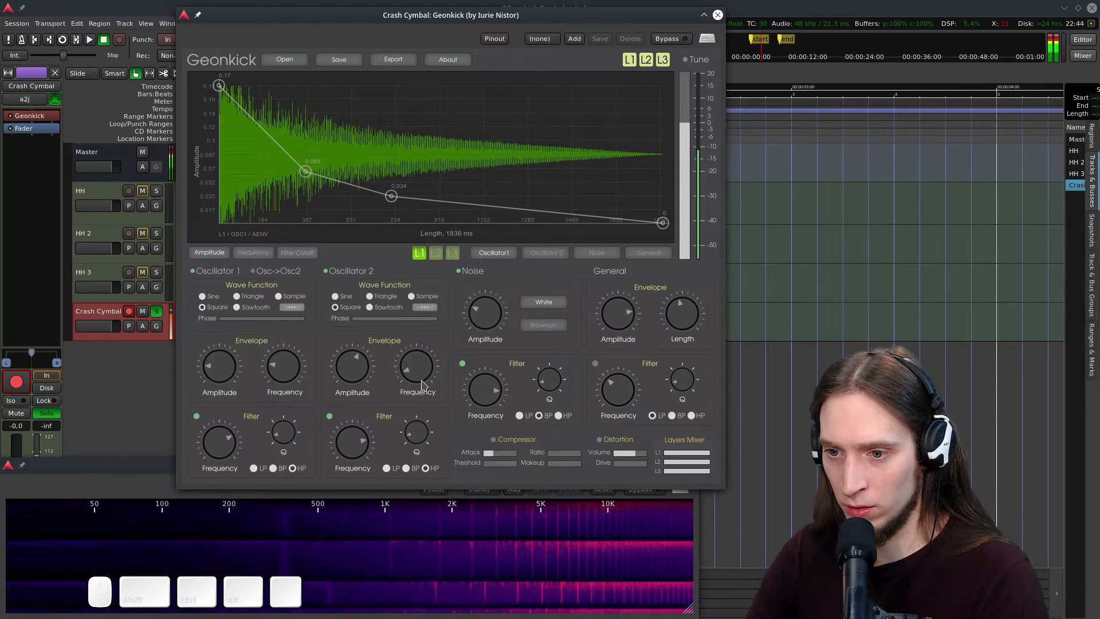
left_click_drag(218, 371, 217, 363)
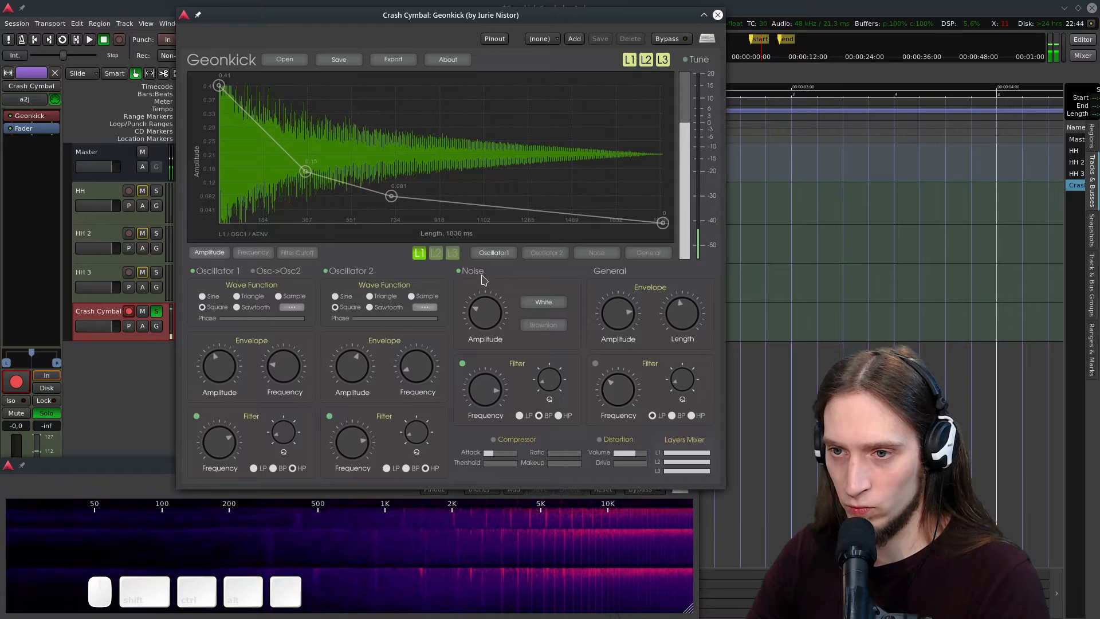
- Shape the amplitude envelope of layer 1's oscillator 2 into a curved decay to zero with points at about 0.34, 0.18 and 0.076
left_click(545, 253)
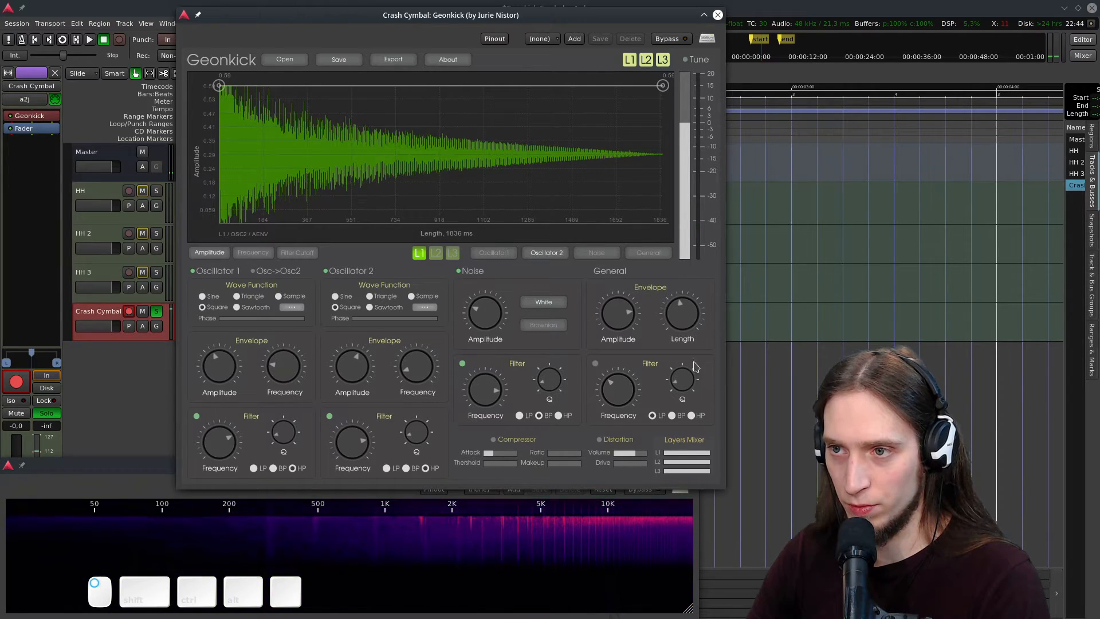
left_click_drag(663, 87, 663, 222)
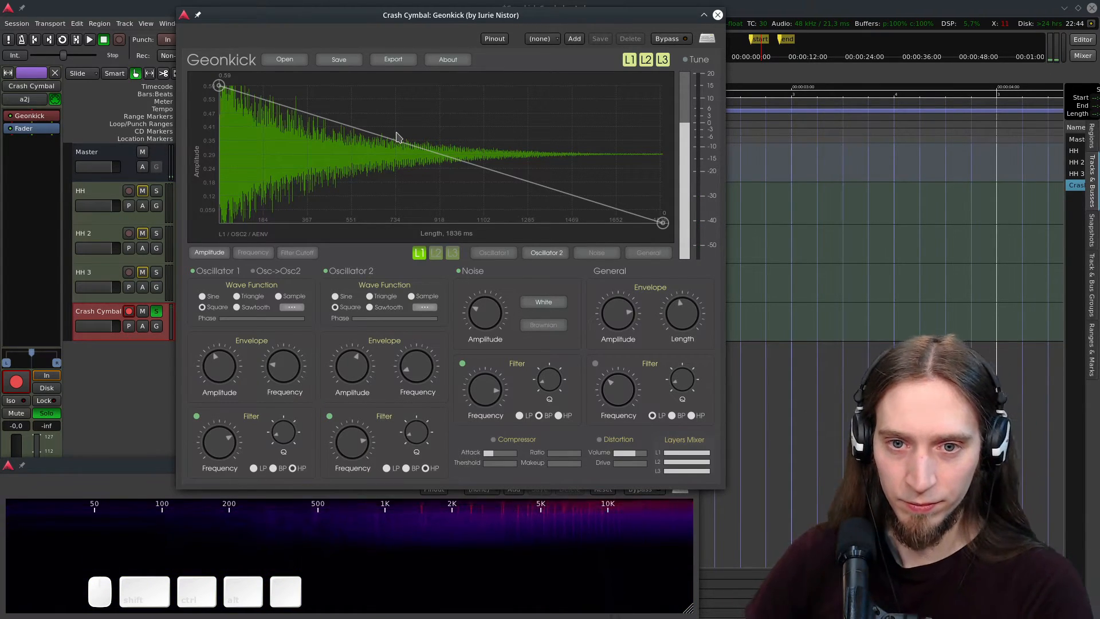
double_click(315, 142)
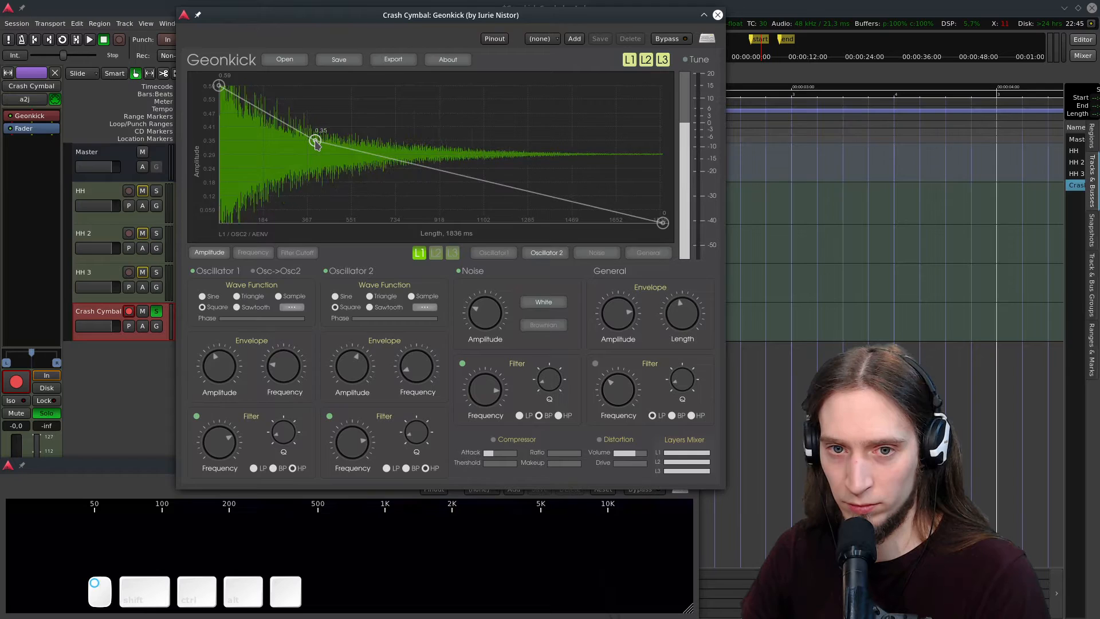
left_click_drag(309, 150, 269, 143)
double_click(361, 160)
left_click_drag(361, 160, 346, 179)
double_click(451, 195)
left_click_drag(451, 195, 453, 208)
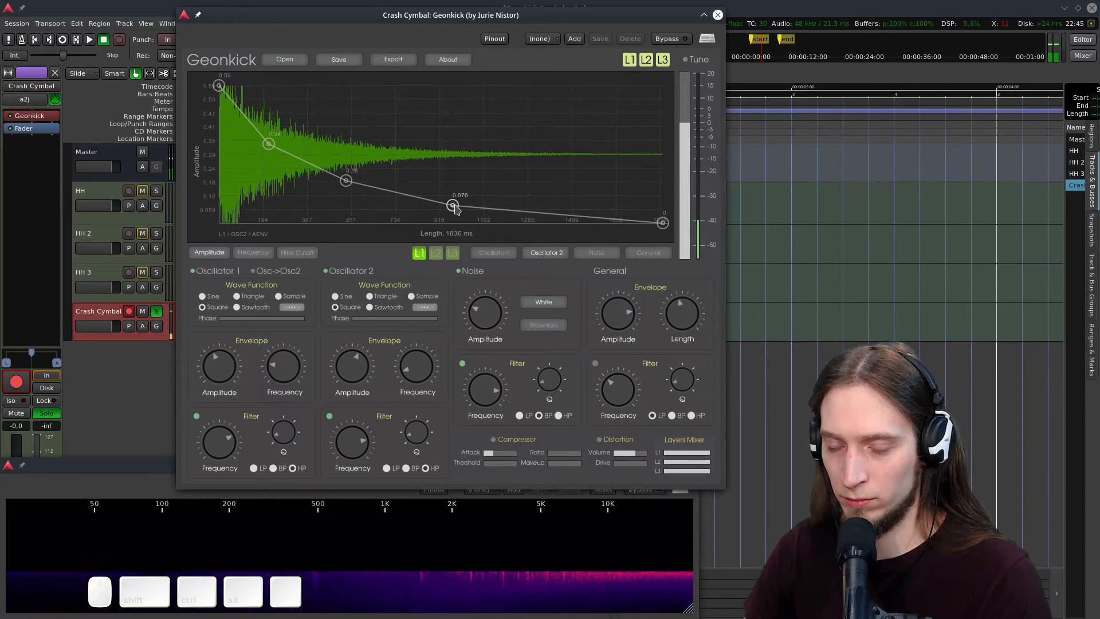
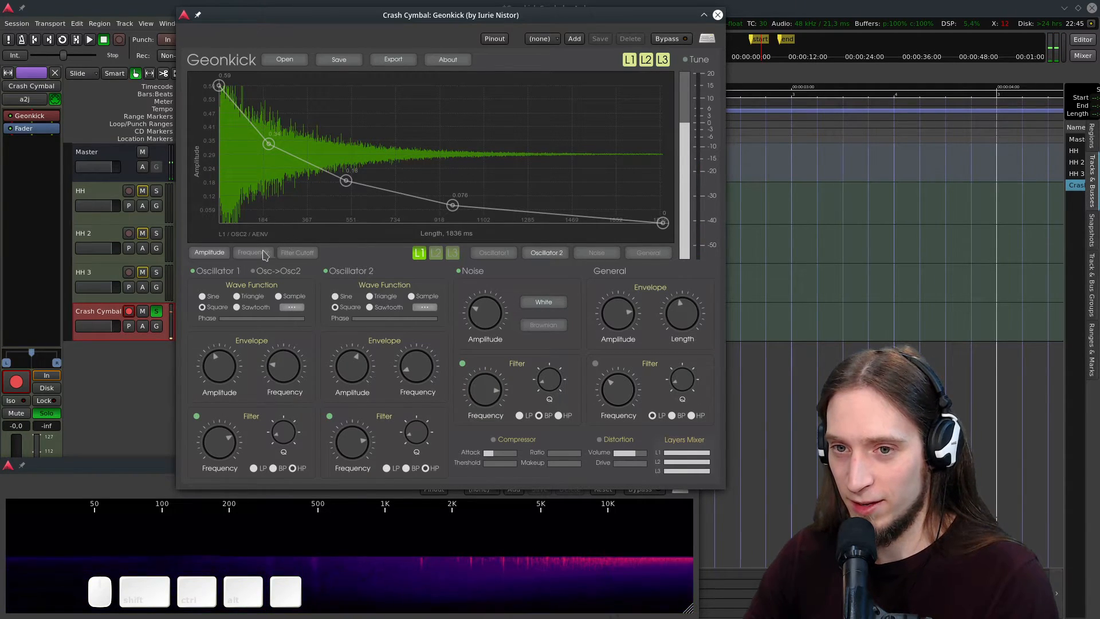
- Lower the general envelope amplitude of layer 1 to about 0.5
left_click(646, 288)
mouse_move(617, 329)
left_mouse_down()
mouse_move(614, 344)
mouse_move(614, 326)
left_mouse_up()
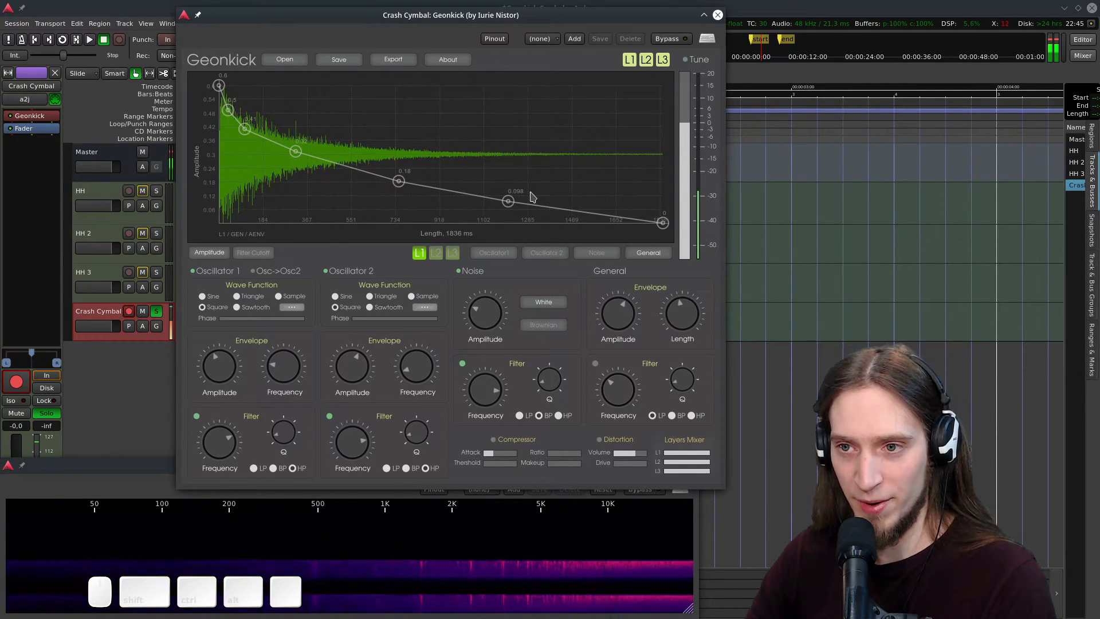
left_click_drag(621, 314, 625, 322)
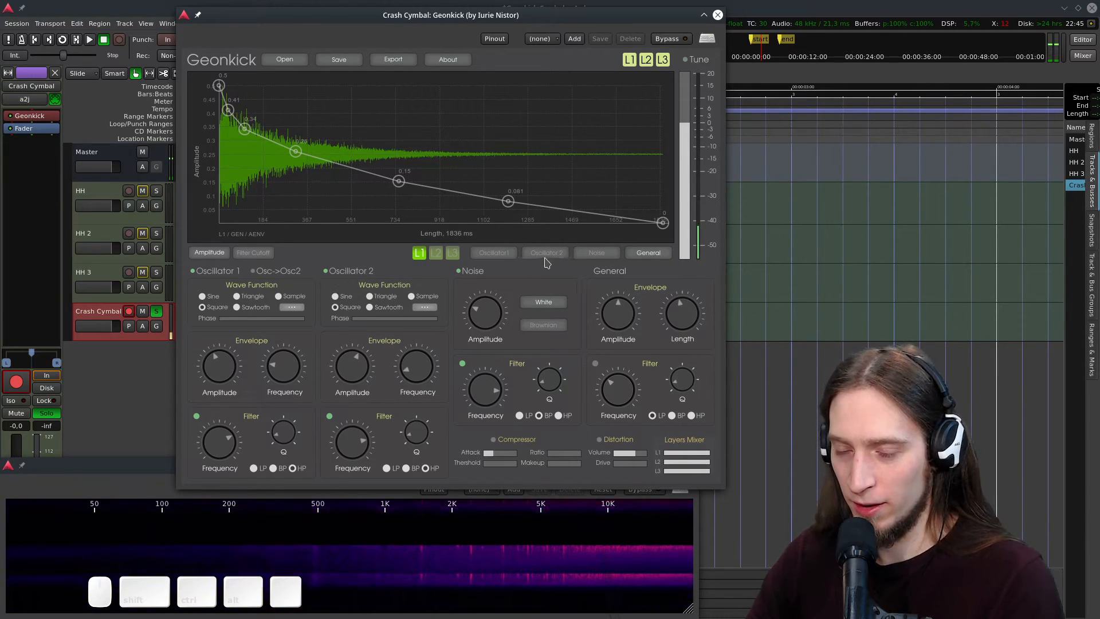
- Enable oscillators 1 and 2 on layer 2, set both to square waves and lower their frequencies
left_click(493, 253)
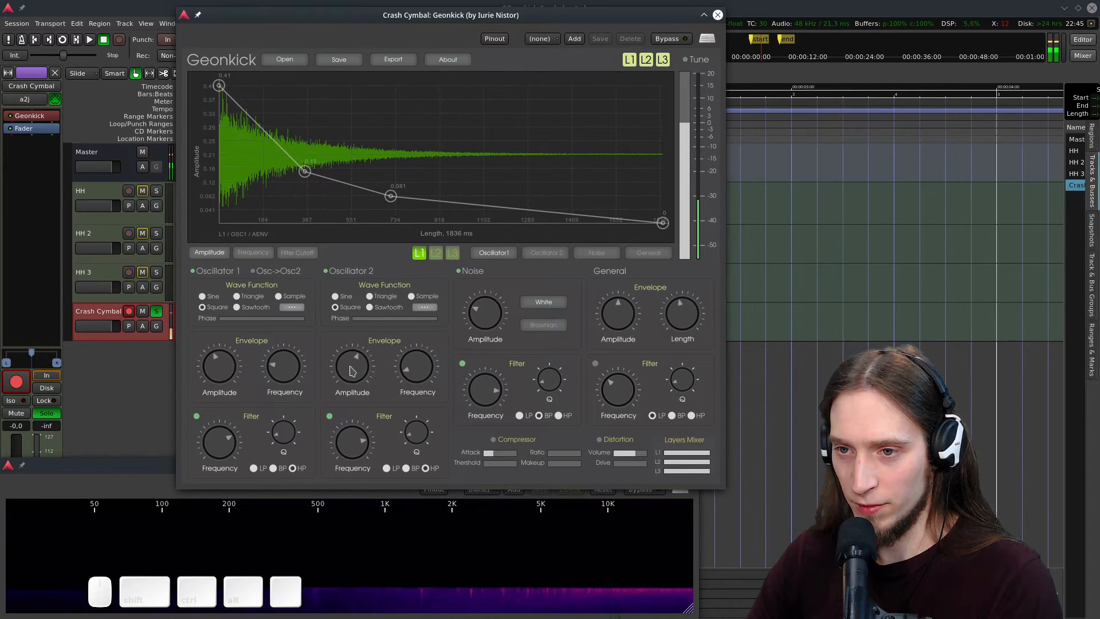
left_click(437, 252)
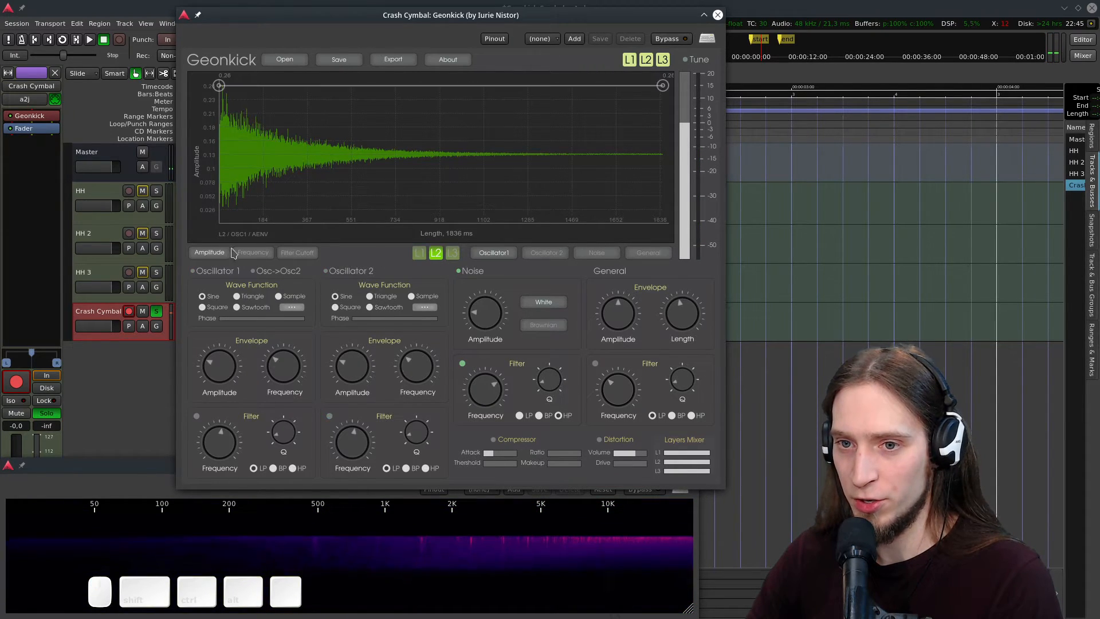
left_click(193, 271)
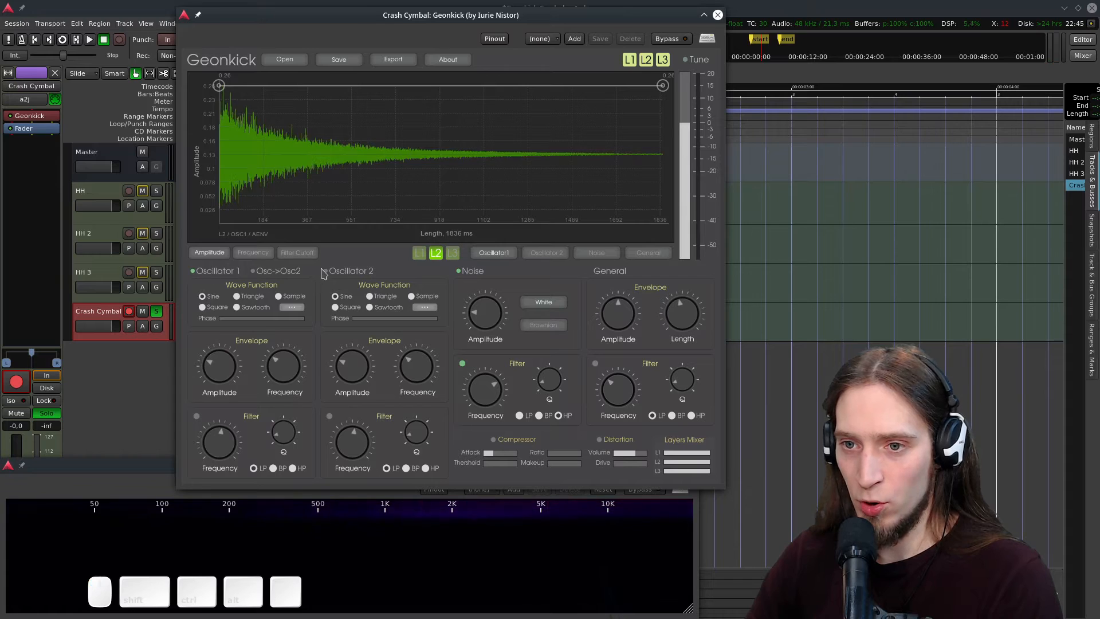
left_click(335, 308)
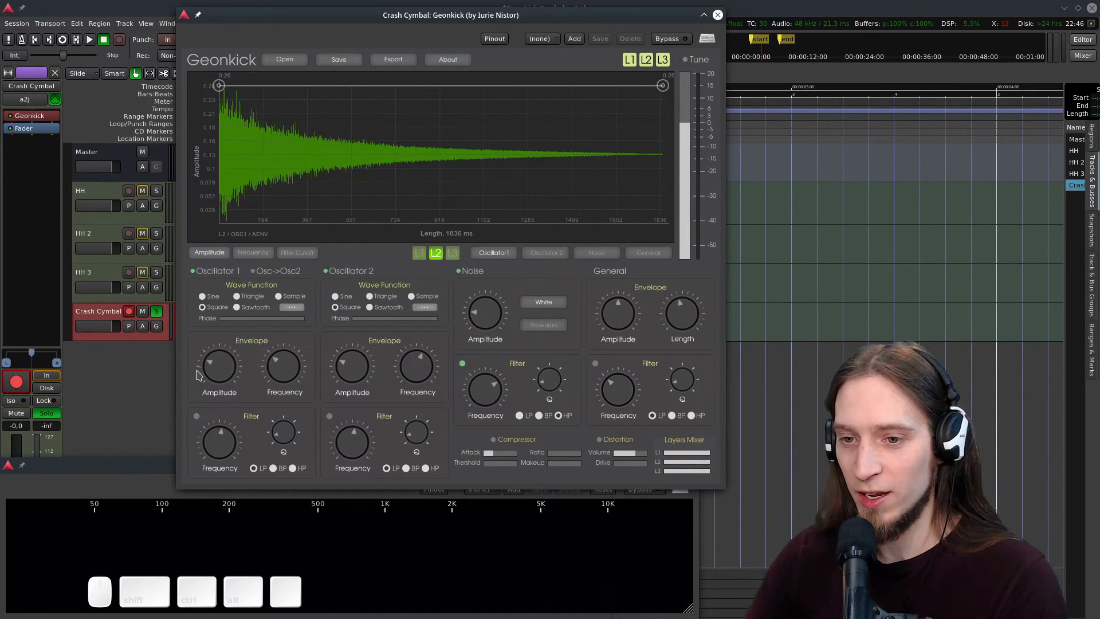
left_click_drag(288, 377, 288, 410)
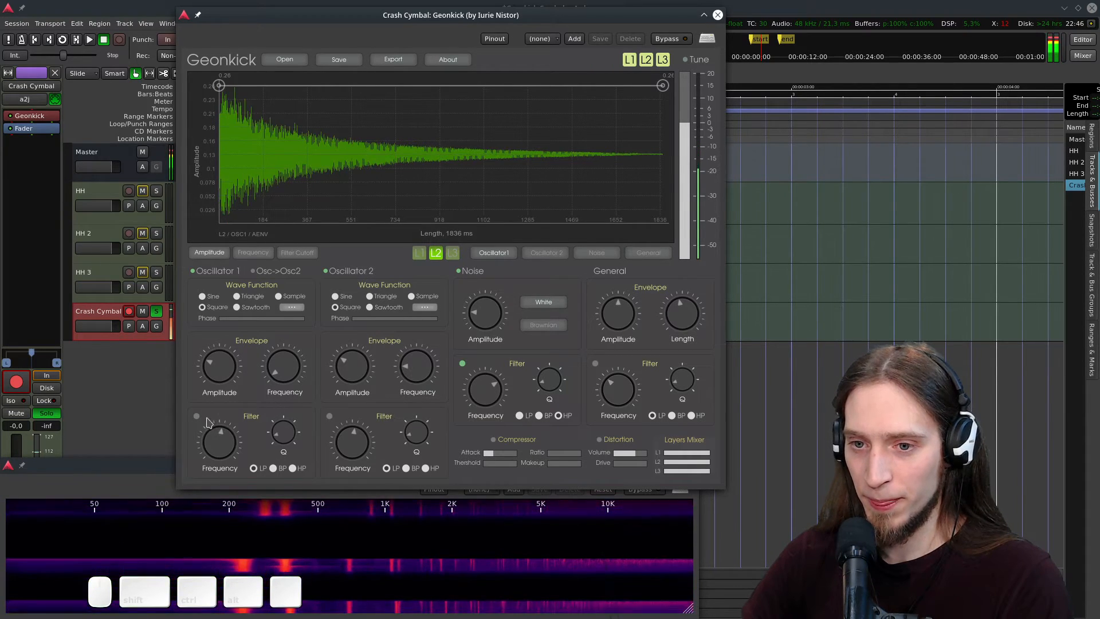
- Enable a high-pass filter on layer 2's oscillator 1 and raise its cutoff frequency
left_click(274, 468)
left_click(293, 468)
left_click_drag(223, 434, 333, 449)
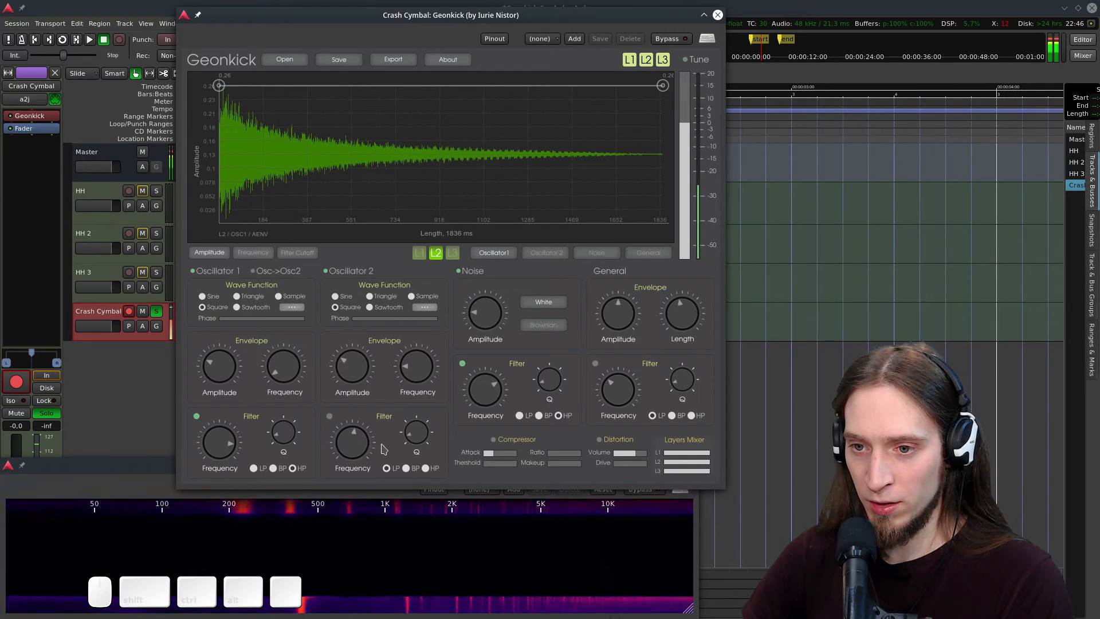
- Enable a high-pass filter on layer 2's oscillator 2, raise its cutoff and fine-tune the cutoffs of both oscillators
left_click(330, 416)
left_click(425, 469)
left_click_drag(368, 445, 375, 395)
left_click(330, 417)
left_click(385, 434)
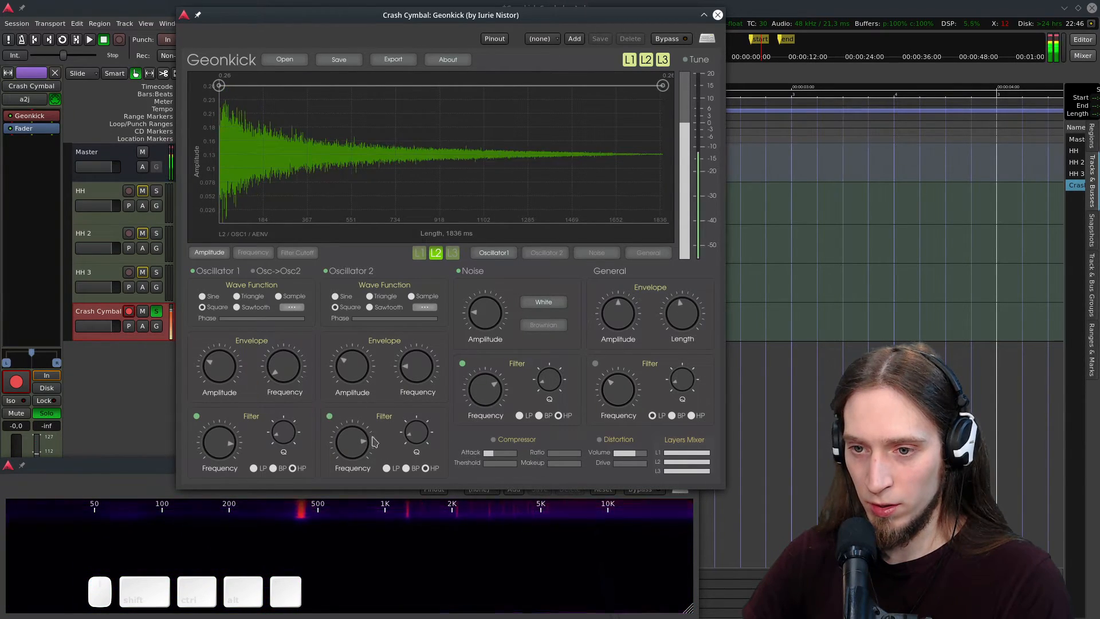
left_click_drag(360, 442, 354, 457)
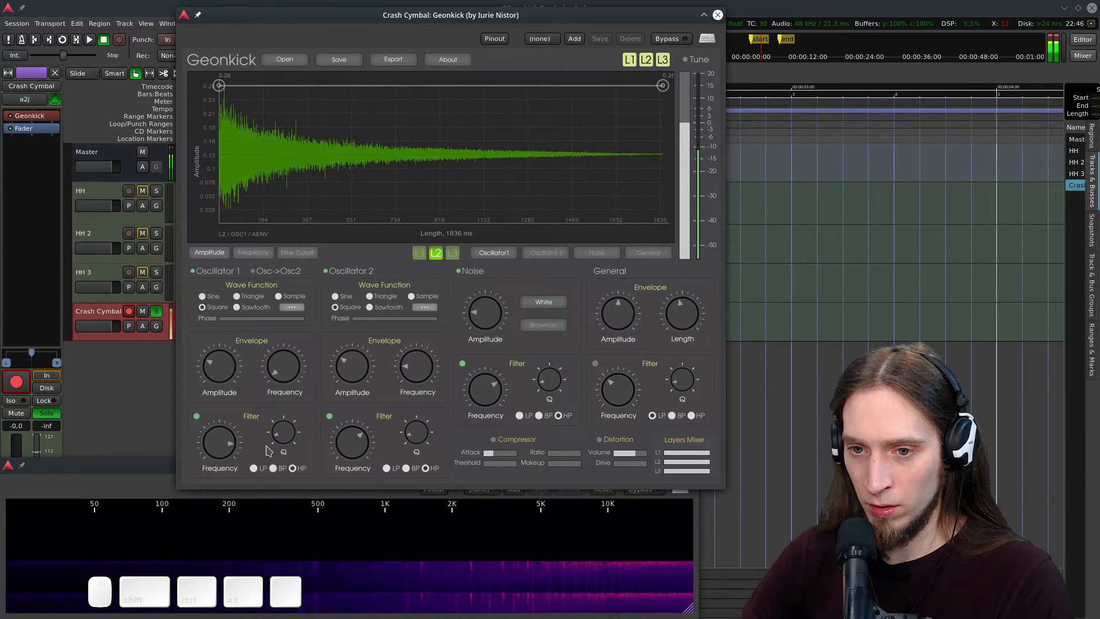
left_click_drag(225, 455, 227, 451)
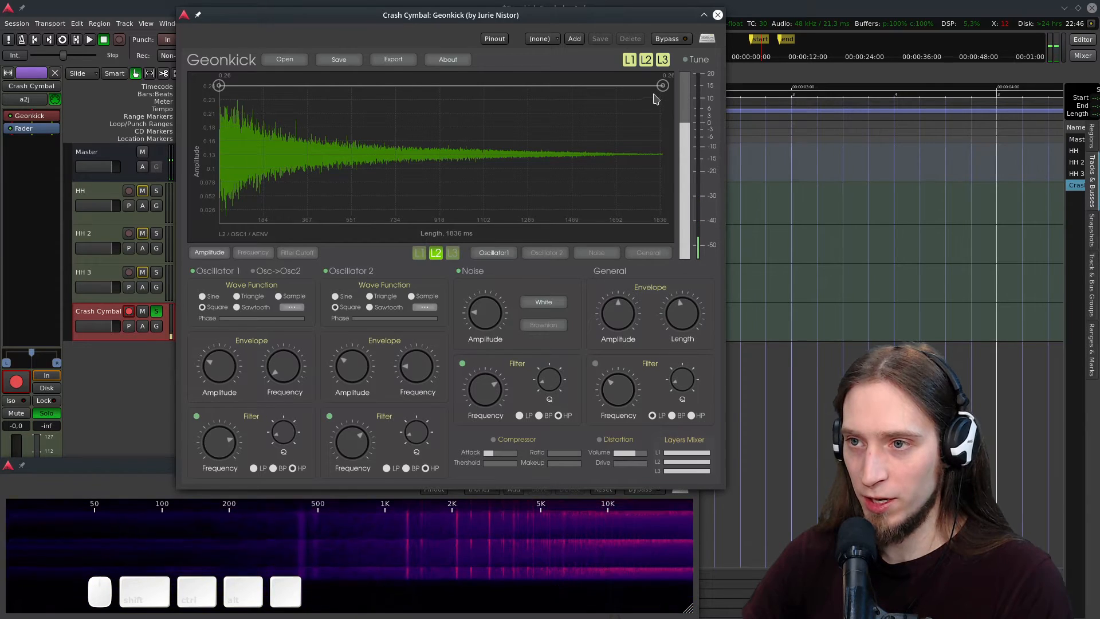
- Make the amplitude envelopes of both layer 2 oscillators decay to zero at the end
left_click_drag(663, 86, 662, 219)
left_click(567, 251)
left_click_drag(662, 86, 662, 222)
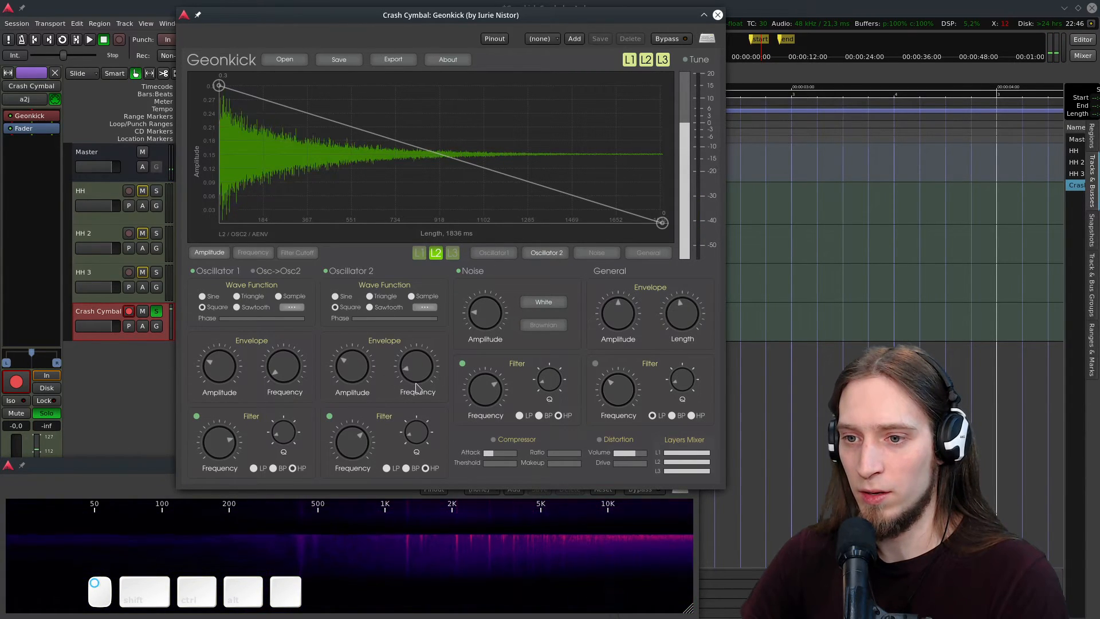
- Raise the frequency of layer 2's oscillator 1 and balance the amplitudes, with oscillator 2 at about 0.29
left_click_drag(420, 358, 419, 354)
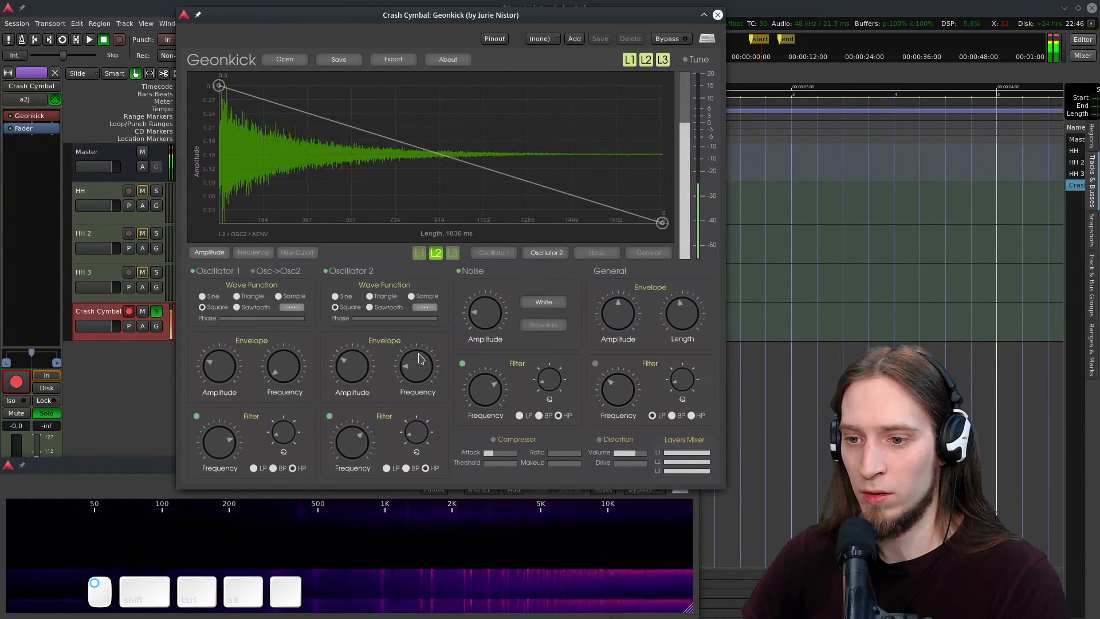
left_click_drag(349, 368, 348, 383)
left_click_drag(230, 375, 299, 328)
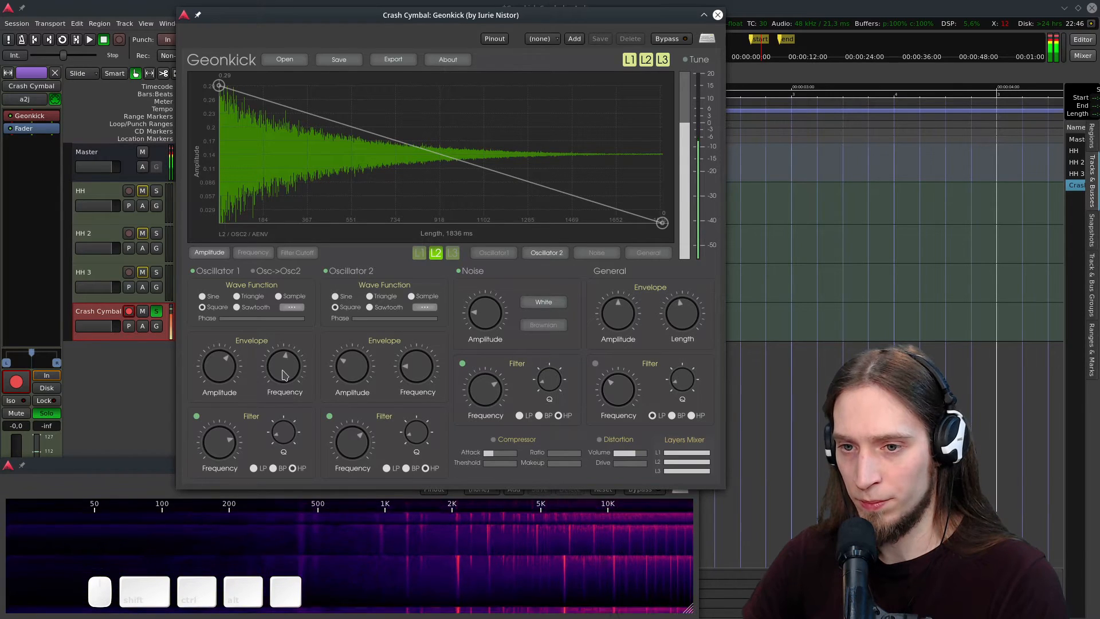
left_click_drag(235, 376, 224, 359)
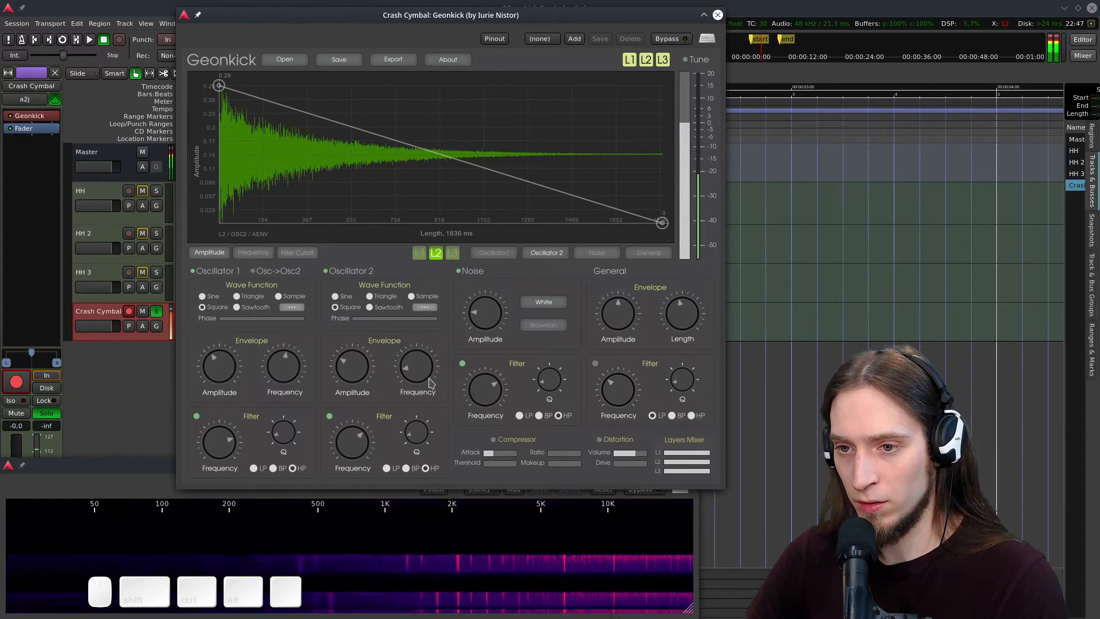
- Retune the frequency of layer 2's oscillator 2, raise its filter cutoff, and raise its amplitude to about 0.56
scroll(430, 356, "up", 2)
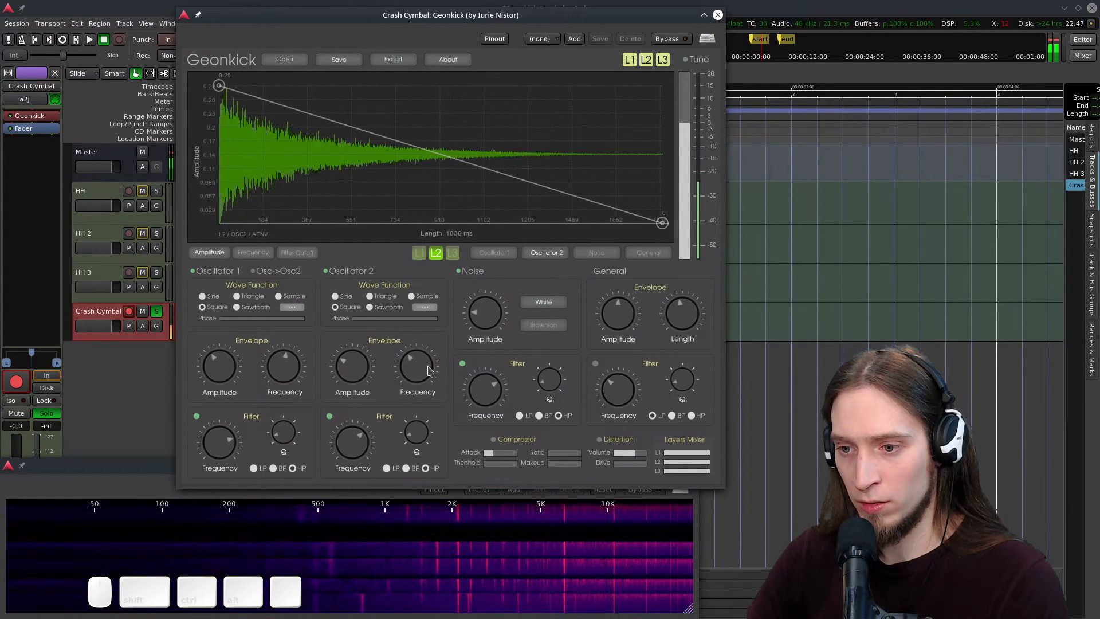
scroll(429, 372, "down", 1)
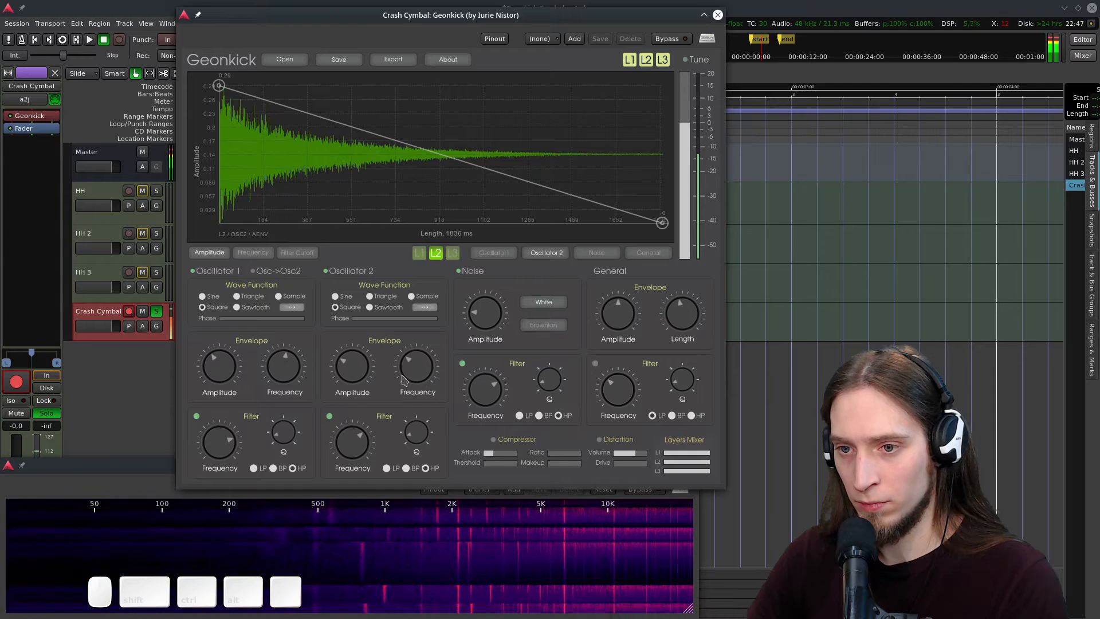
scroll(352, 446, "up", 2)
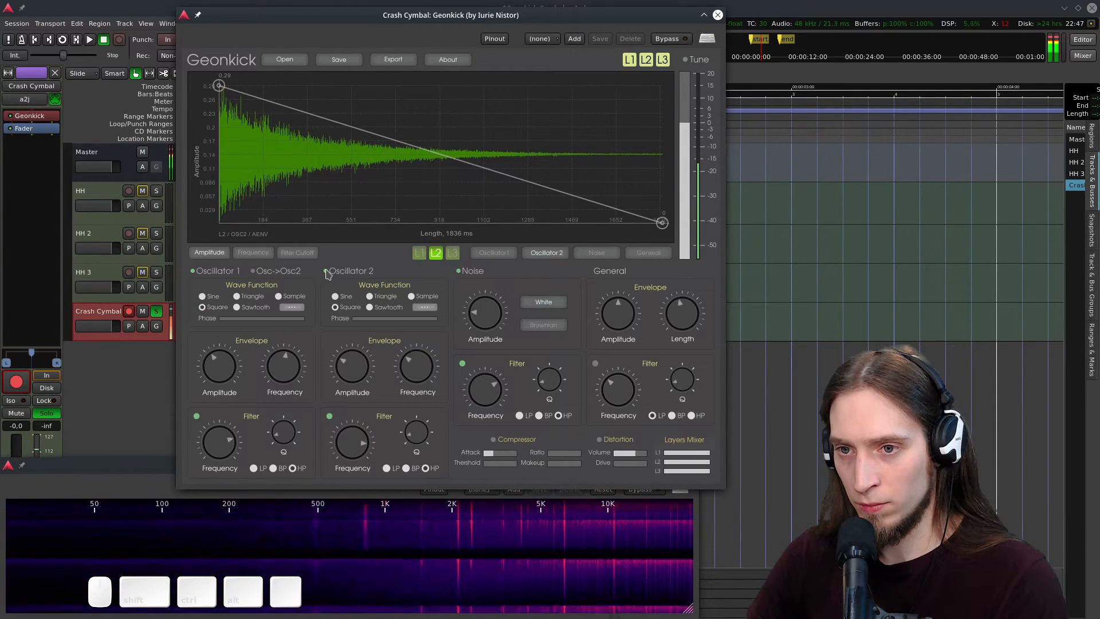
scroll(346, 361, "up", 3)
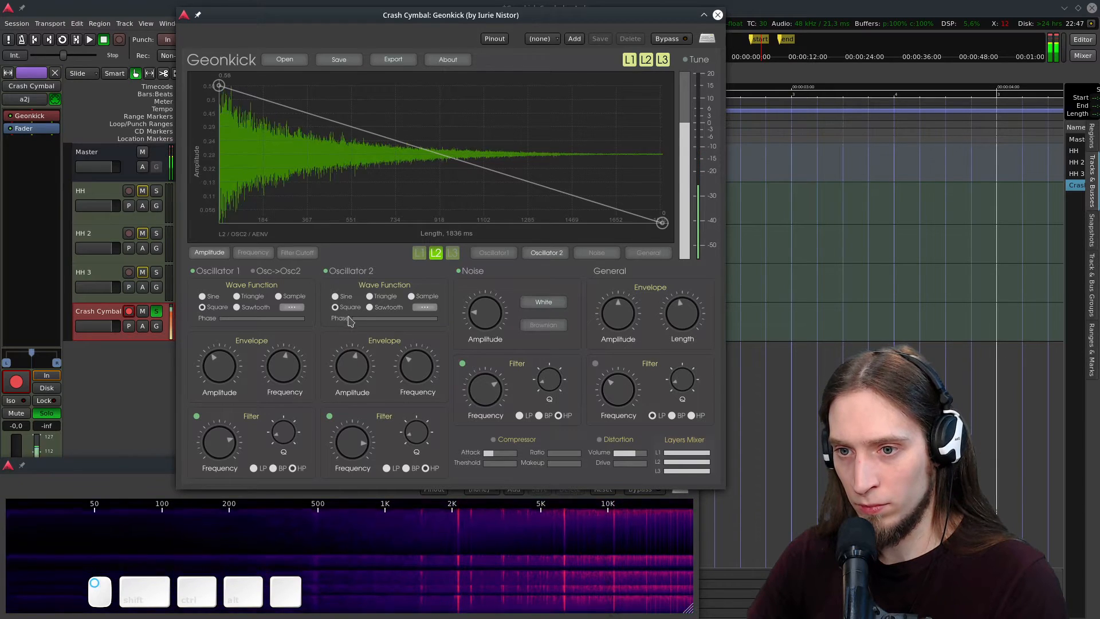
scroll(351, 444, "up", 1)
scroll(351, 443, "down", 1)
left_click_drag(418, 361, 418, 373)
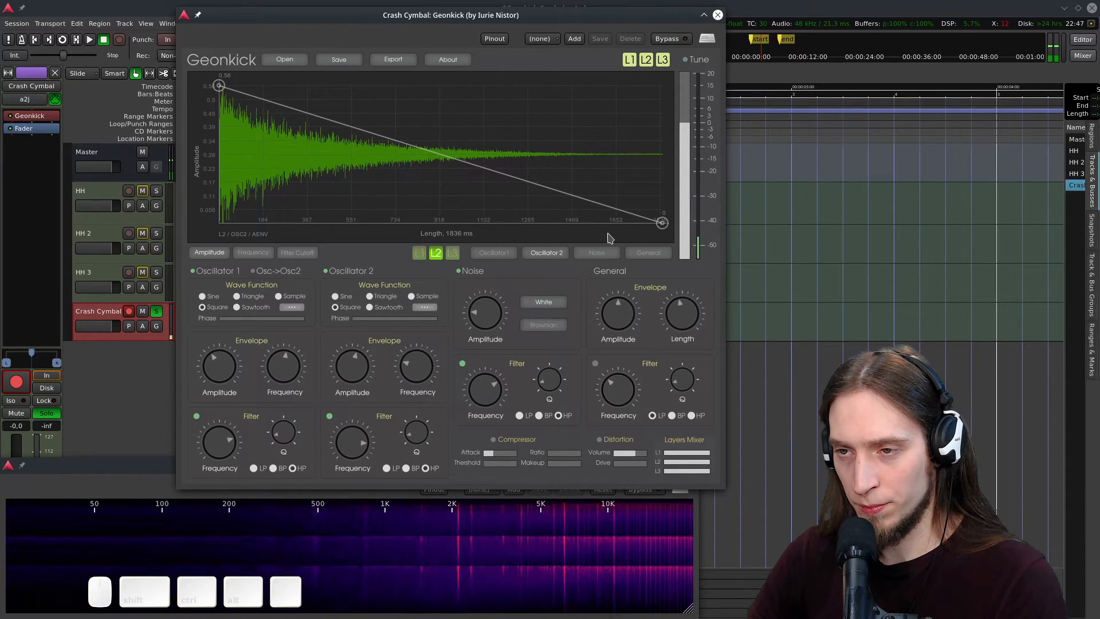
- Enable oscillators 1 and 2 on layer 3 and isolate them by disabling layers 1 and 2 and layer 3's noise
left_click(452, 253)
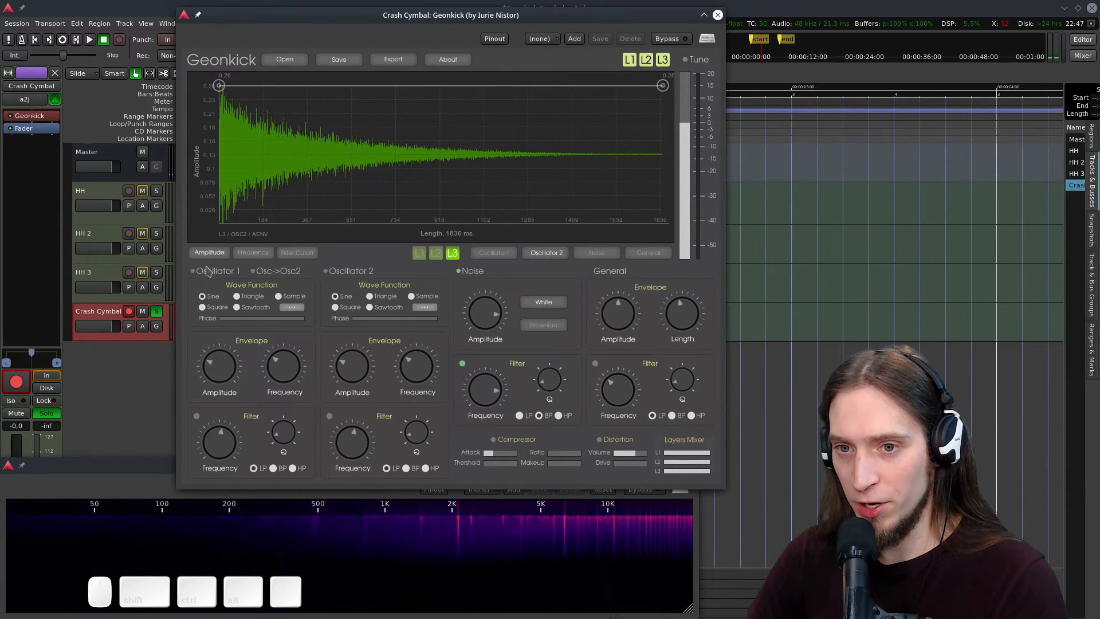
left_click(329, 273)
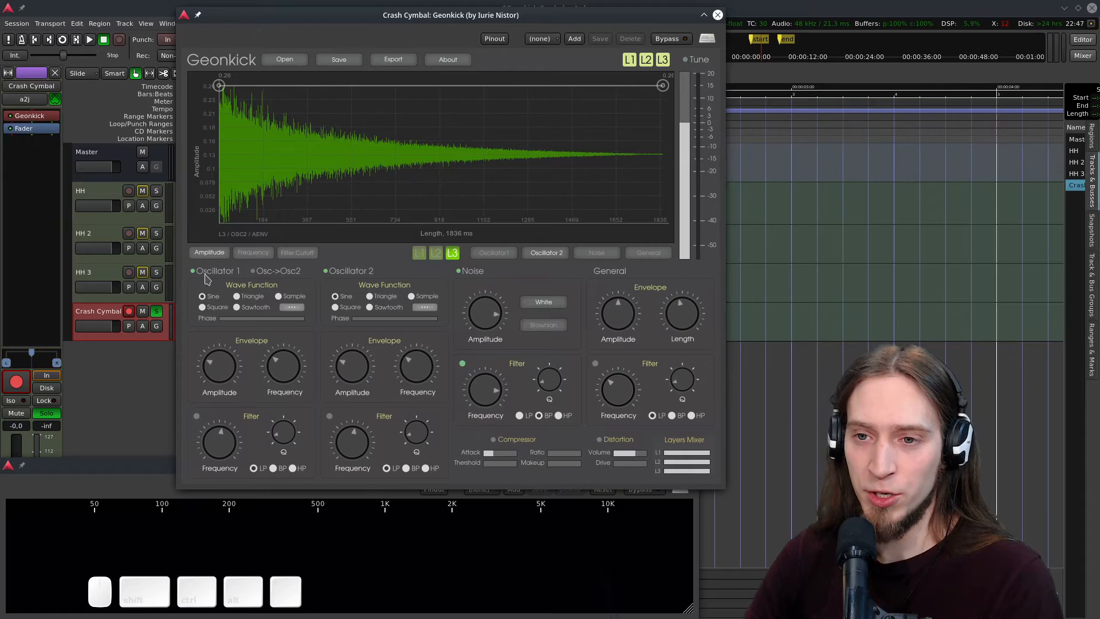
left_click(633, 64)
left_click(647, 63)
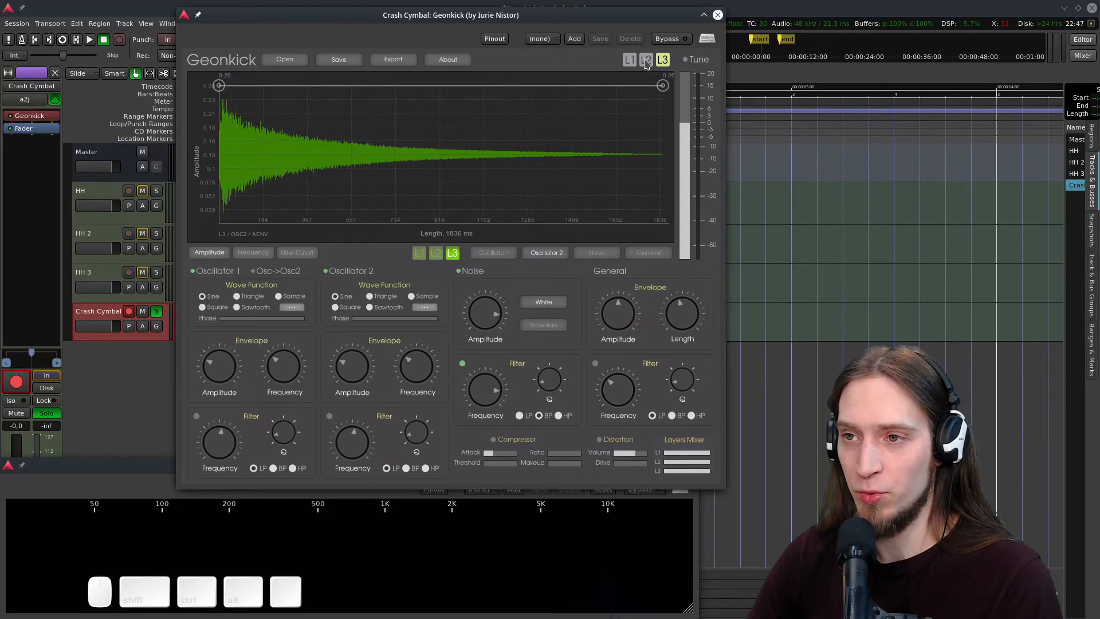
left_click(459, 273)
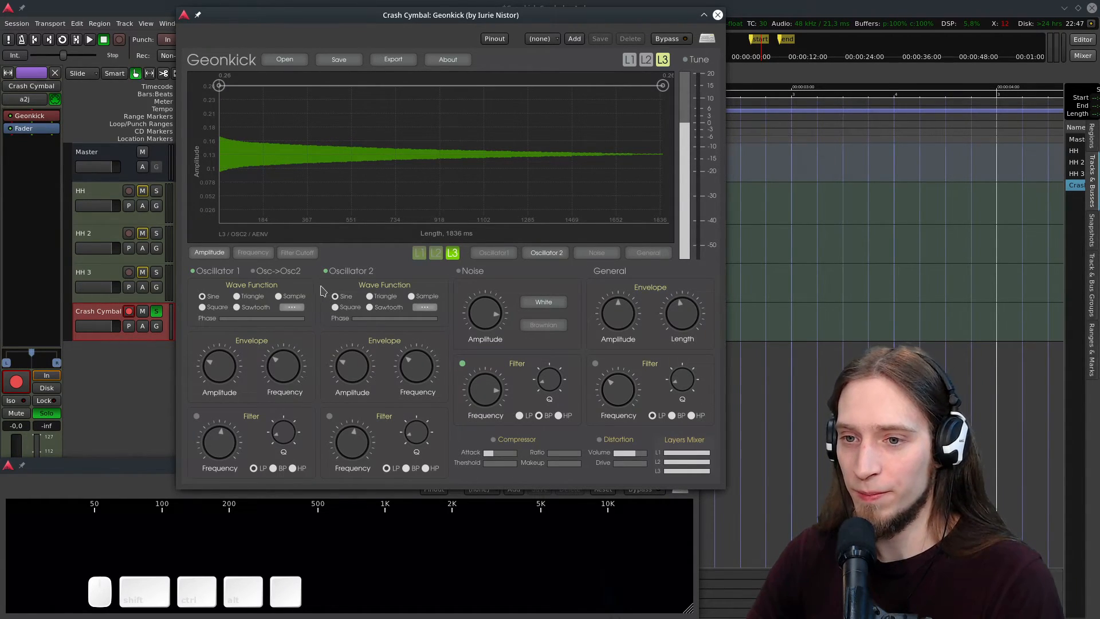
- Route layer 3's oscillator 1 into oscillator 2, switch oscillator 1 to sawtooth, and raise both amplitudes, oscillator 2 to about 0.55
left_click(253, 274)
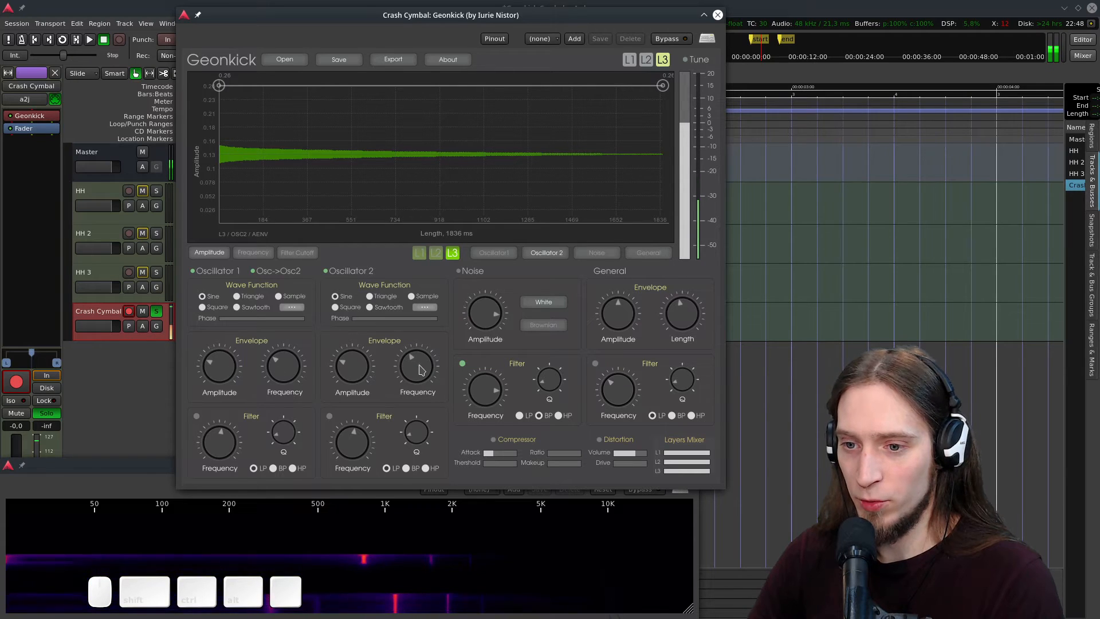
left_click_drag(222, 371, 238, 295)
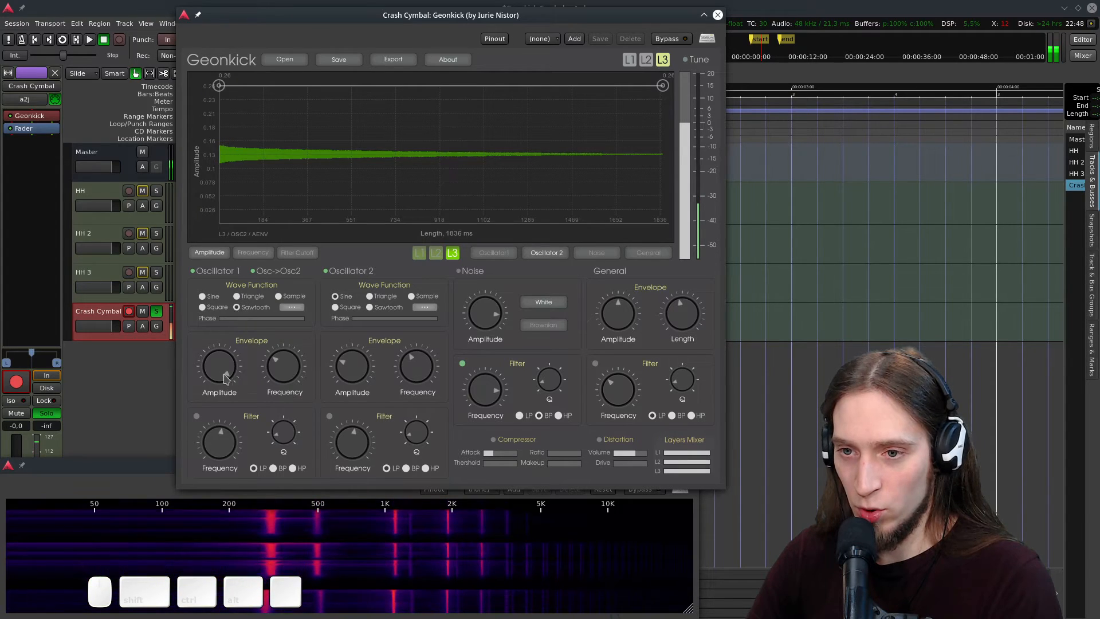
left_click_drag(364, 362, 259, 324)
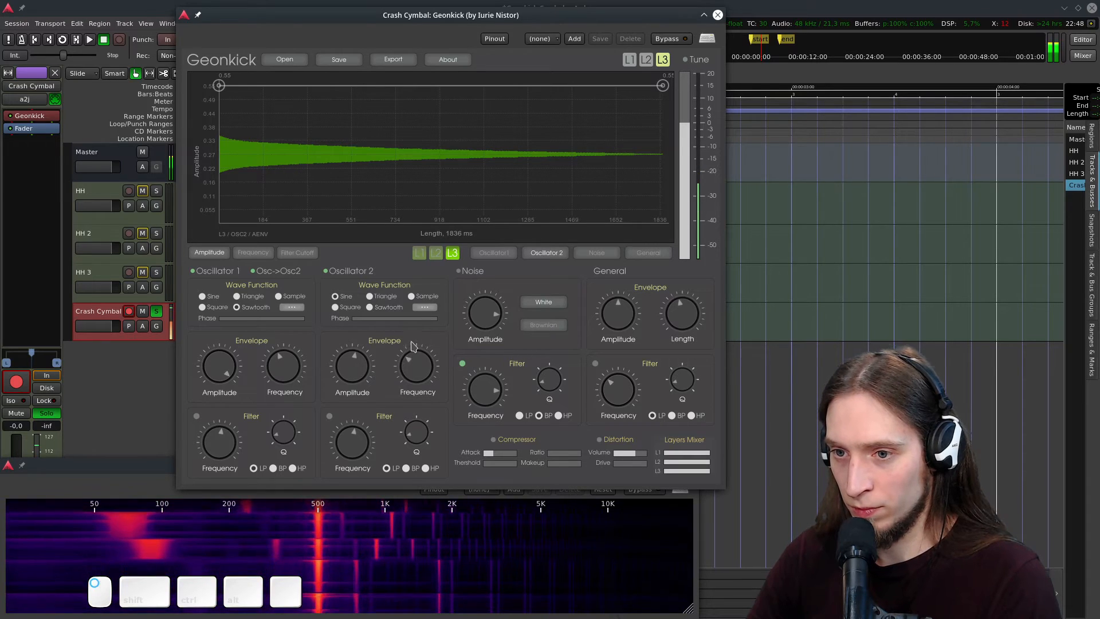
- Retune the frequencies of both layer 3 oscillators, raising them for a brighter, metallic modulated tone
left_click_drag(413, 363, 419, 299)
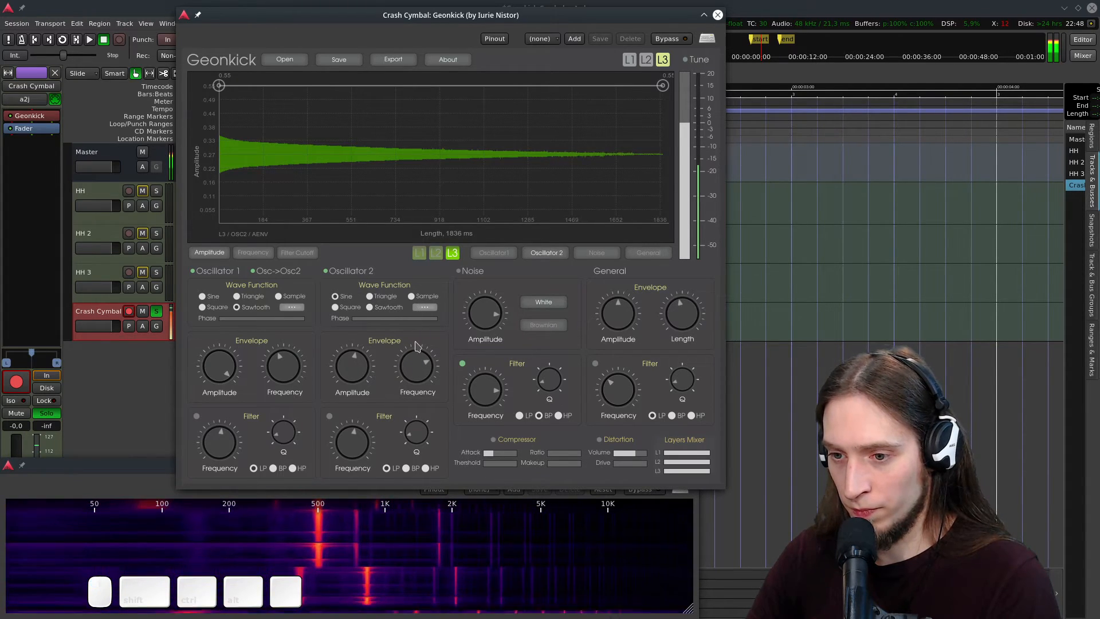
left_click_drag(413, 365, 409, 372)
left_click_drag(294, 363, 307, 423)
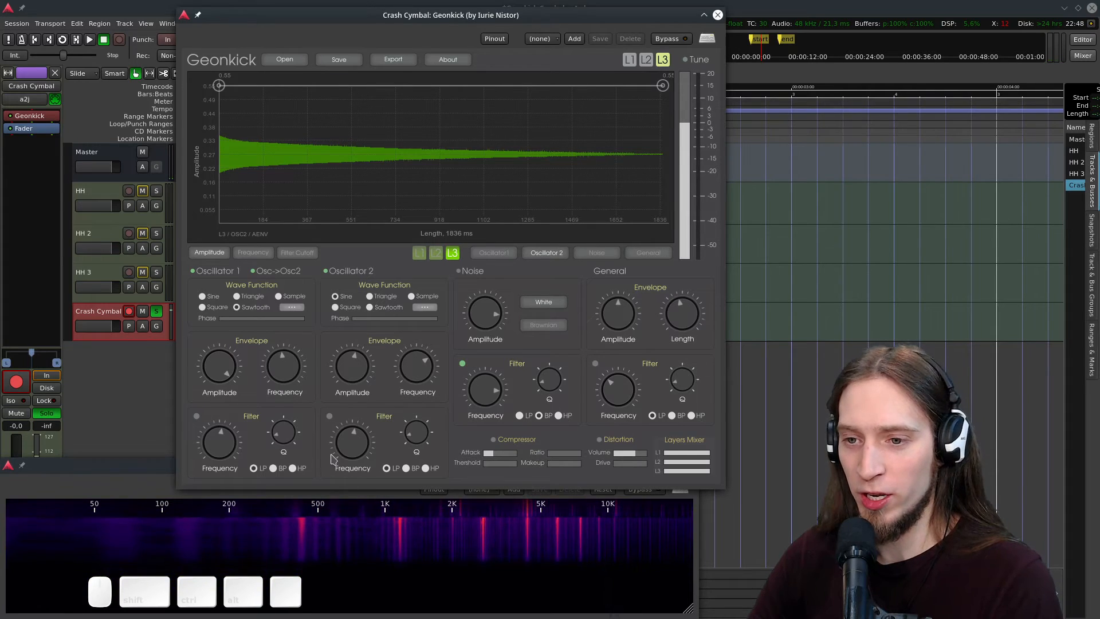
- Enable a high-pass filter with a raised cutoff on layer 3's oscillator 2 and fine-tune oscillator 1's frequency
left_click(331, 417)
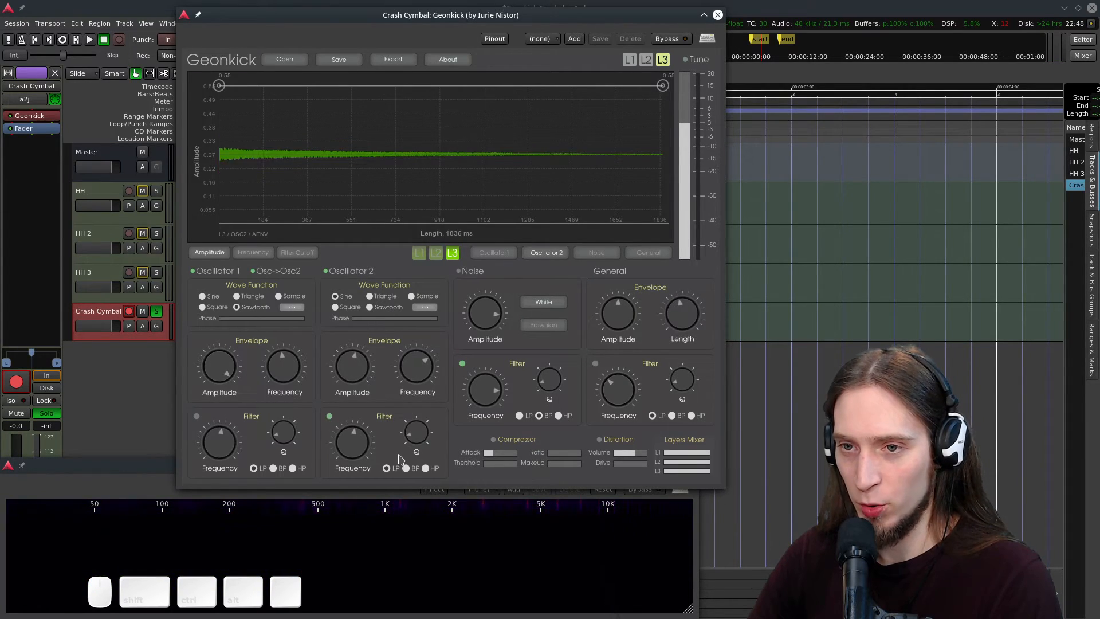
left_click(425, 469)
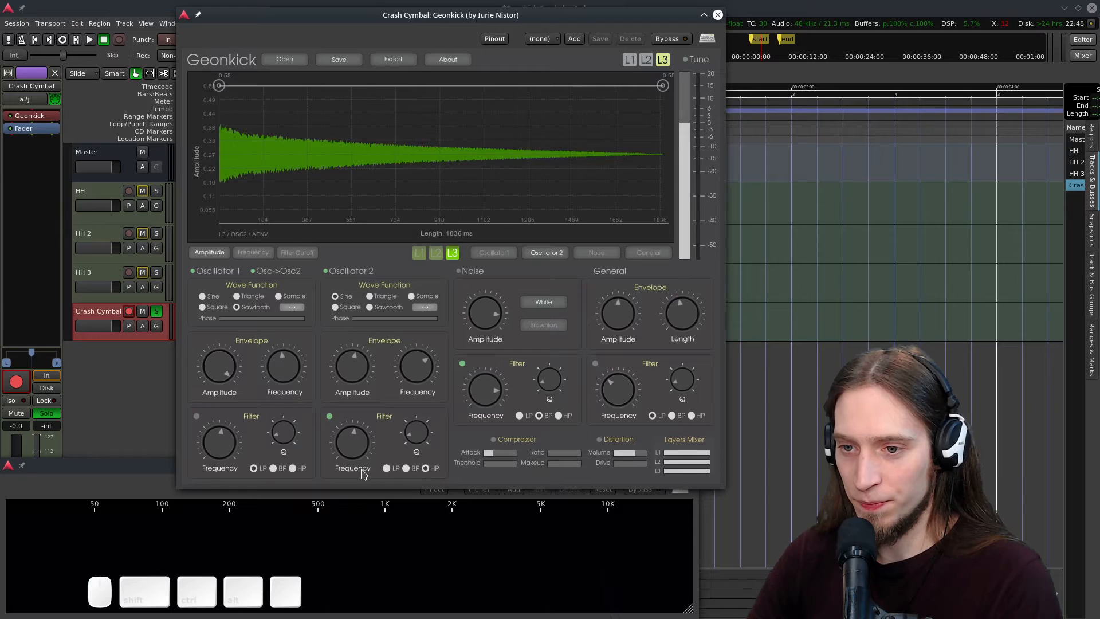
left_click_drag(351, 438, 366, 381)
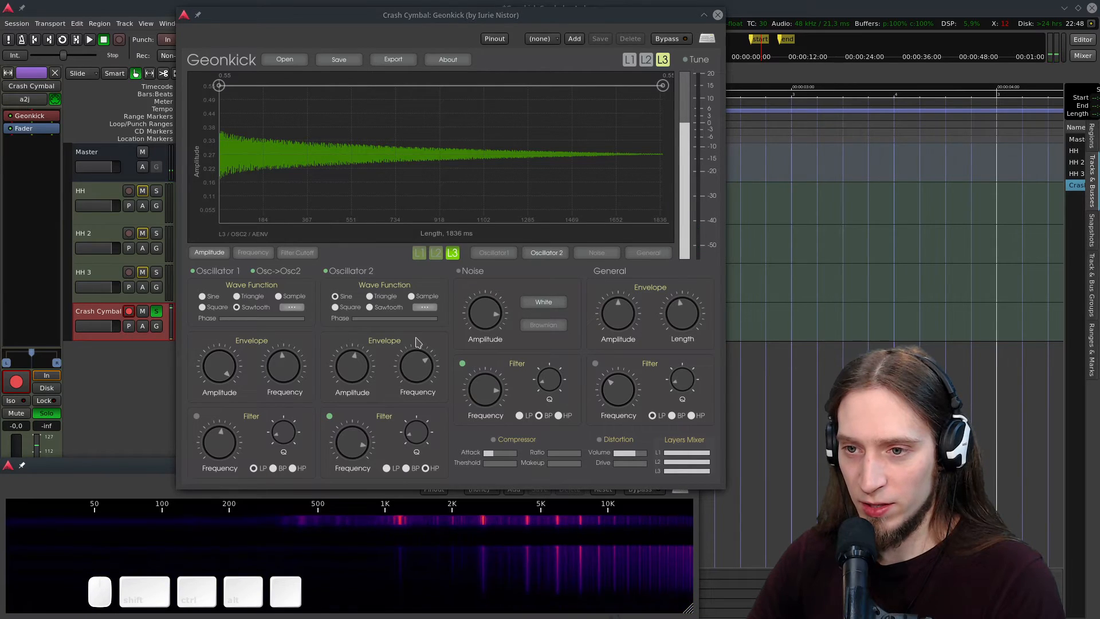
left_click_drag(285, 375, 277, 404)
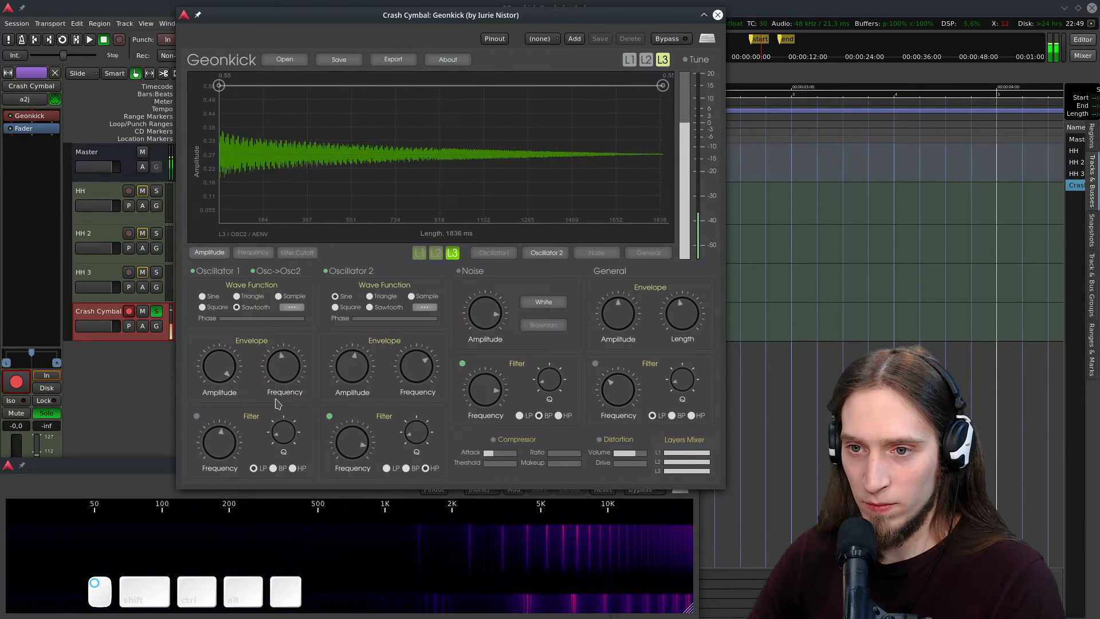
left_click_drag(252, 318, 210, 325)
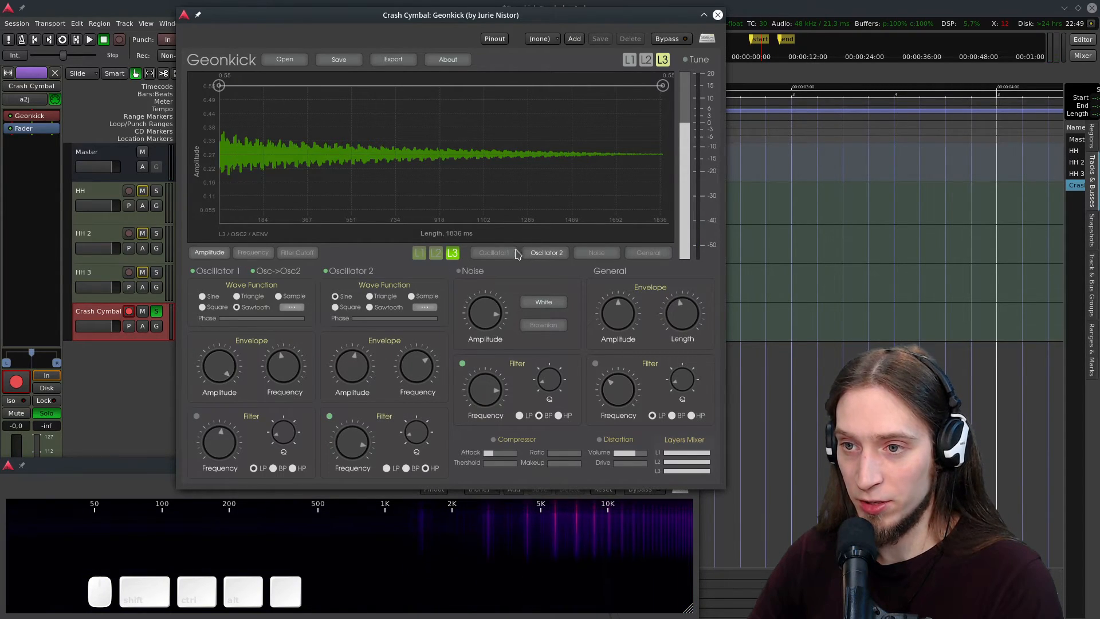
- Re-enable layers 1 and 2 and turn on the general low-pass filter with a cutoff of about 8.2 kHz
left_click(646, 60)
left_click(630, 59)
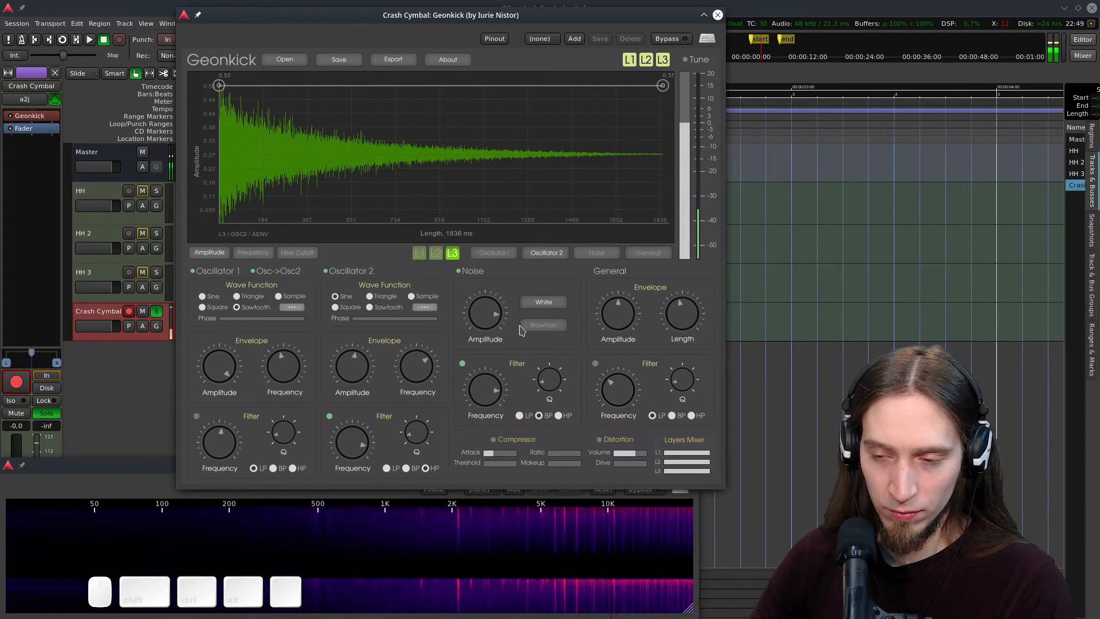
left_click(646, 254)
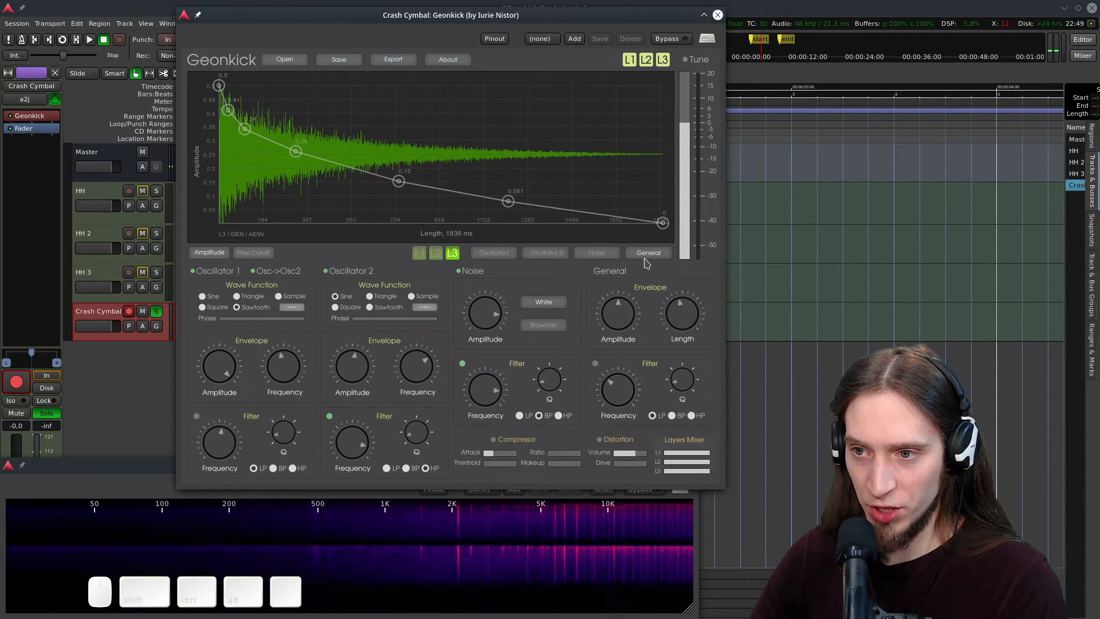
left_click(596, 363)
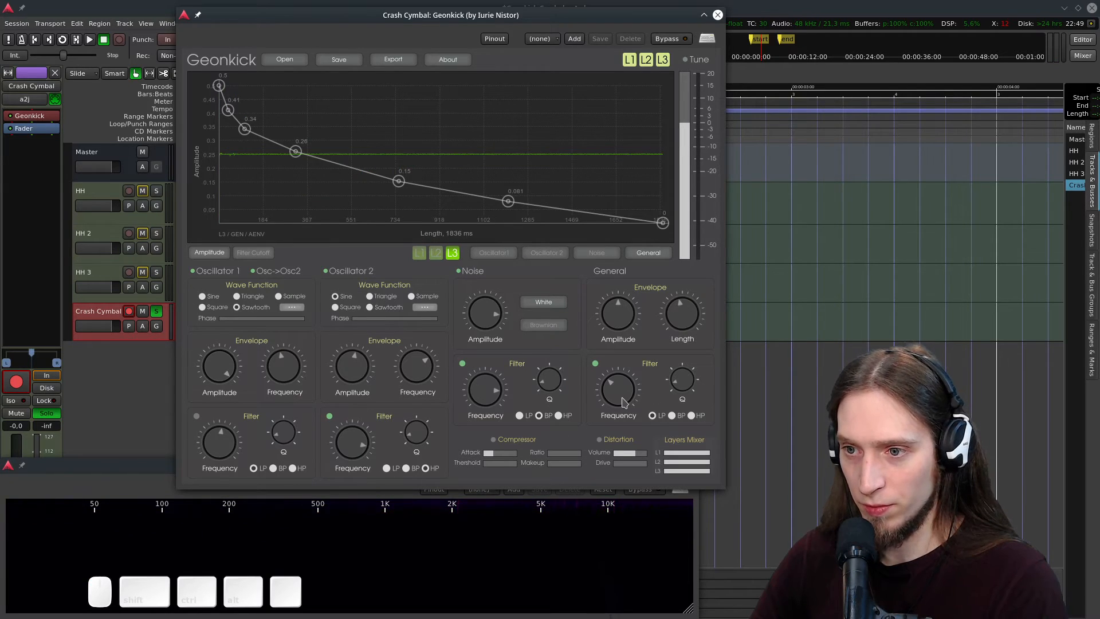
left_click_drag(621, 363, 652, 253)
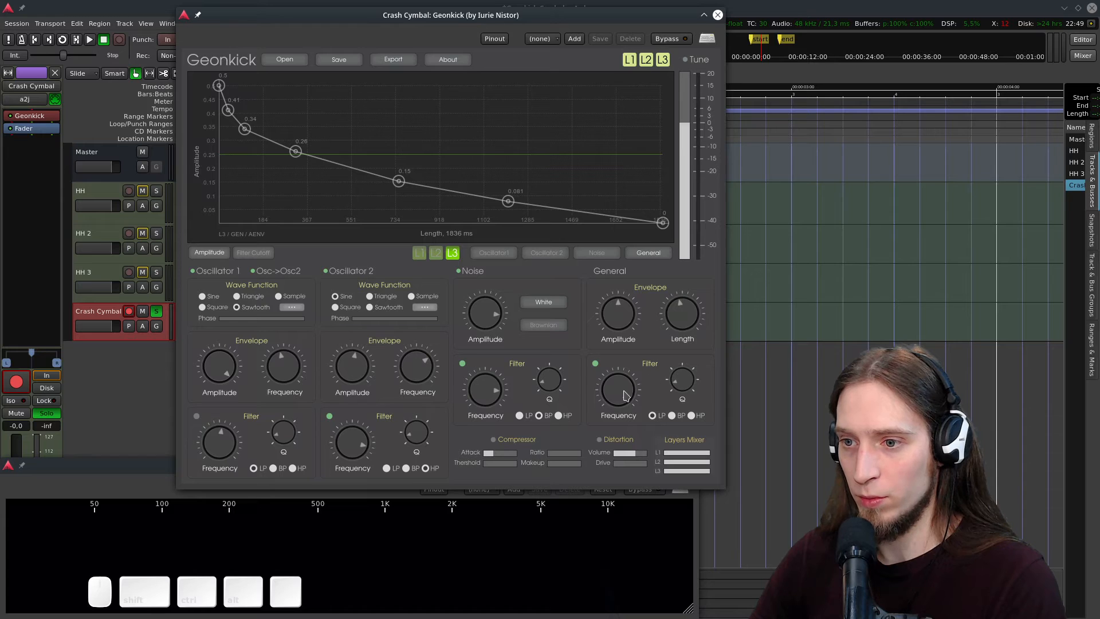
left_click_drag(621, 403, 620, 412)
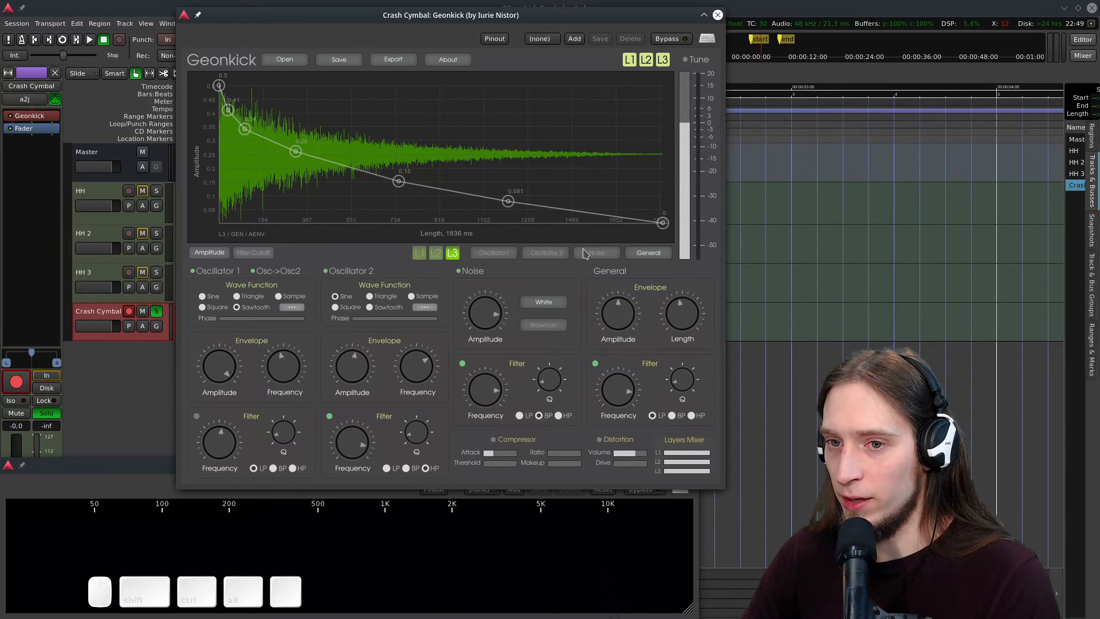
- Shape the general filter cutoff envelope into a gentle downward slope, with middle points at about 8.0 kHz and F7
left_click(254, 253)
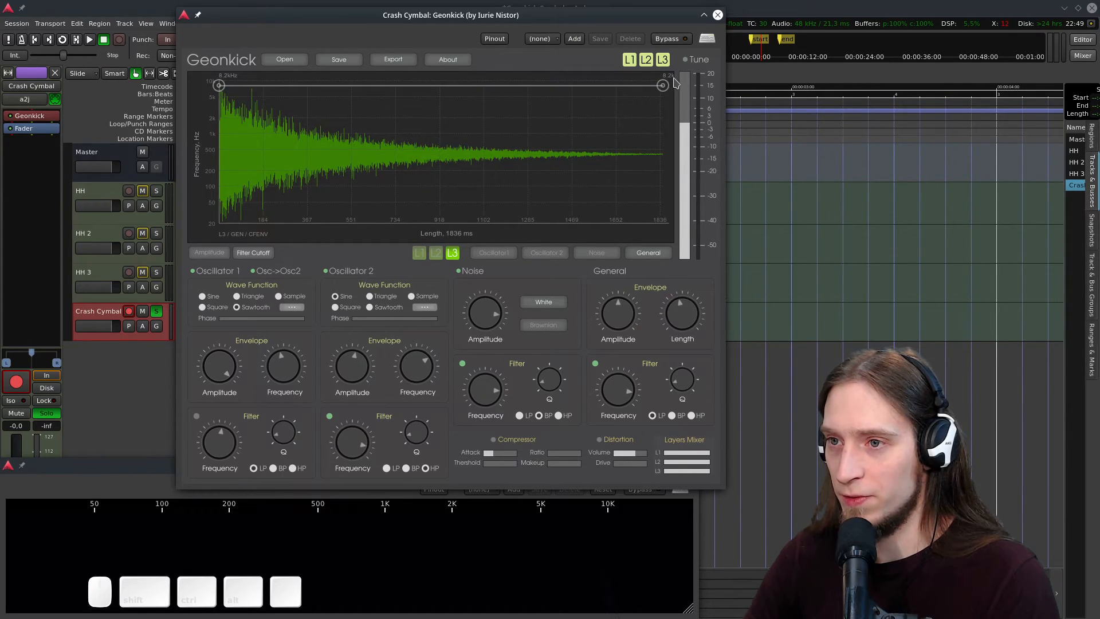
left_click_drag(662, 89, 298, 144)
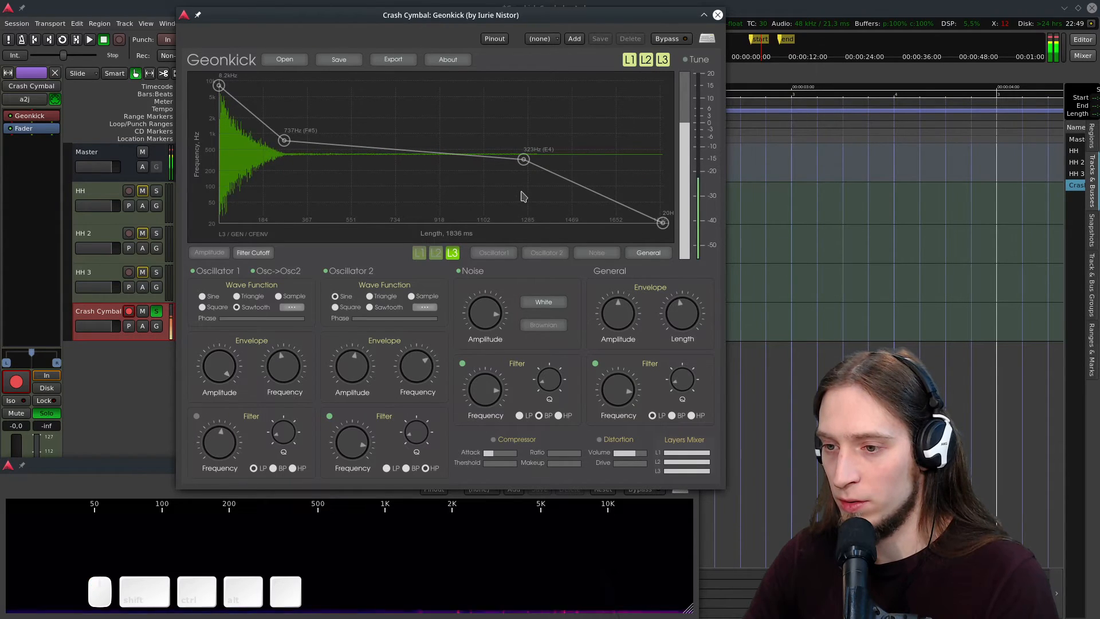
left_click_drag(284, 140, 237, 91)
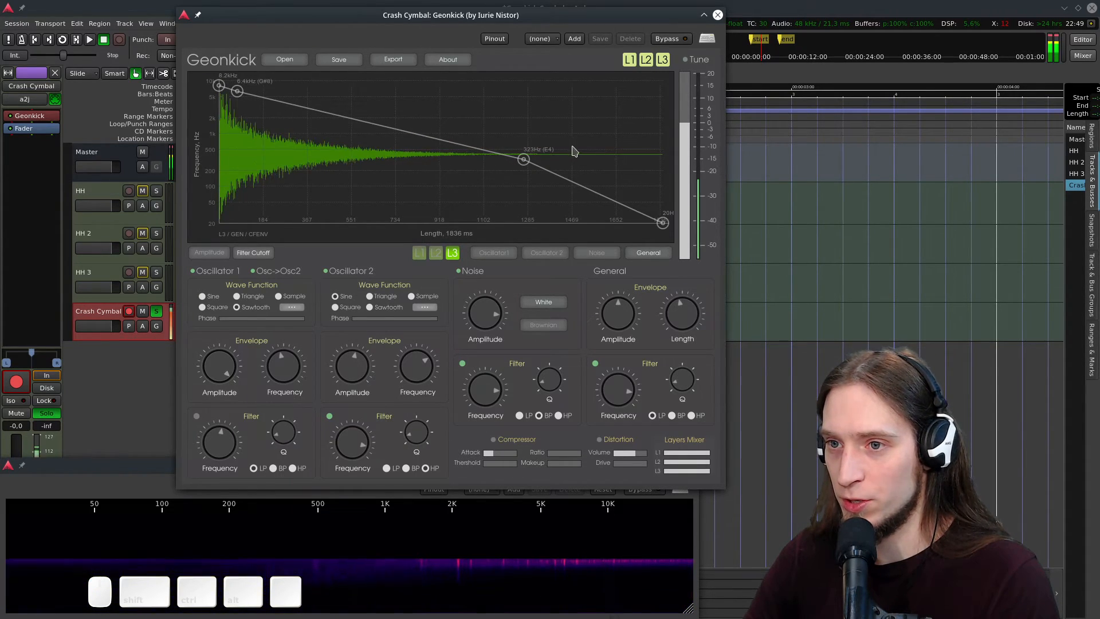
left_click_drag(523, 159, 591, 107)
left_click_drag(237, 91, 300, 86)
left_click_drag(590, 108, 600, 111)
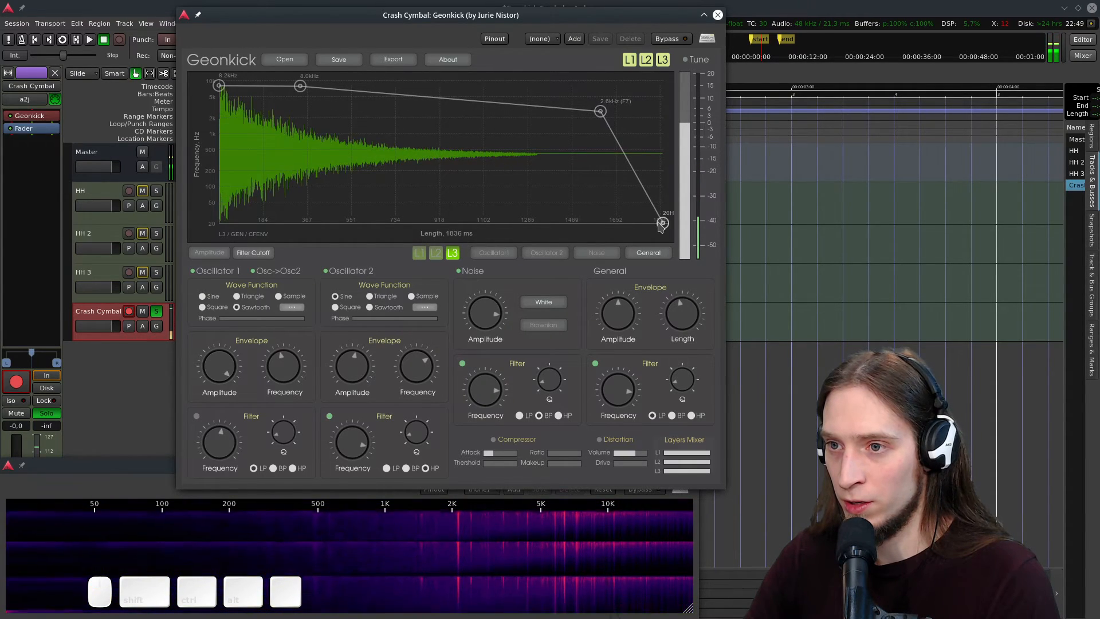
left_click_drag(662, 223, 694, 123)
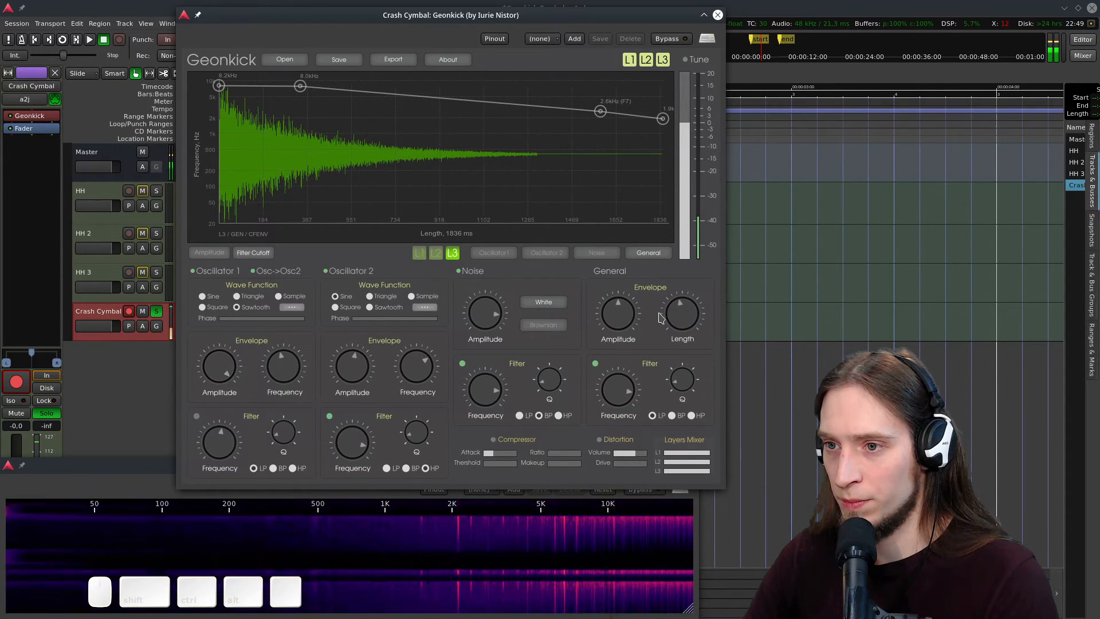
- Lengthen the sound to 2363 ms and steepen the general amplitude envelope's decay, with middle points at about 0.12 and 0.035
left_click_drag(685, 312, 686, 306)
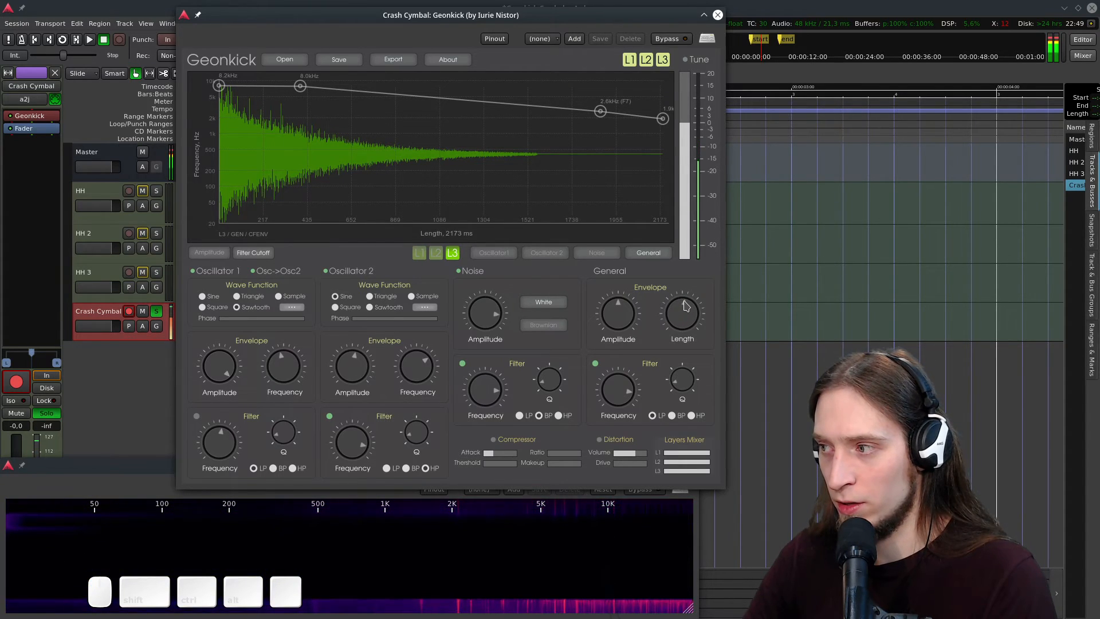
left_click_drag(675, 311, 675, 308)
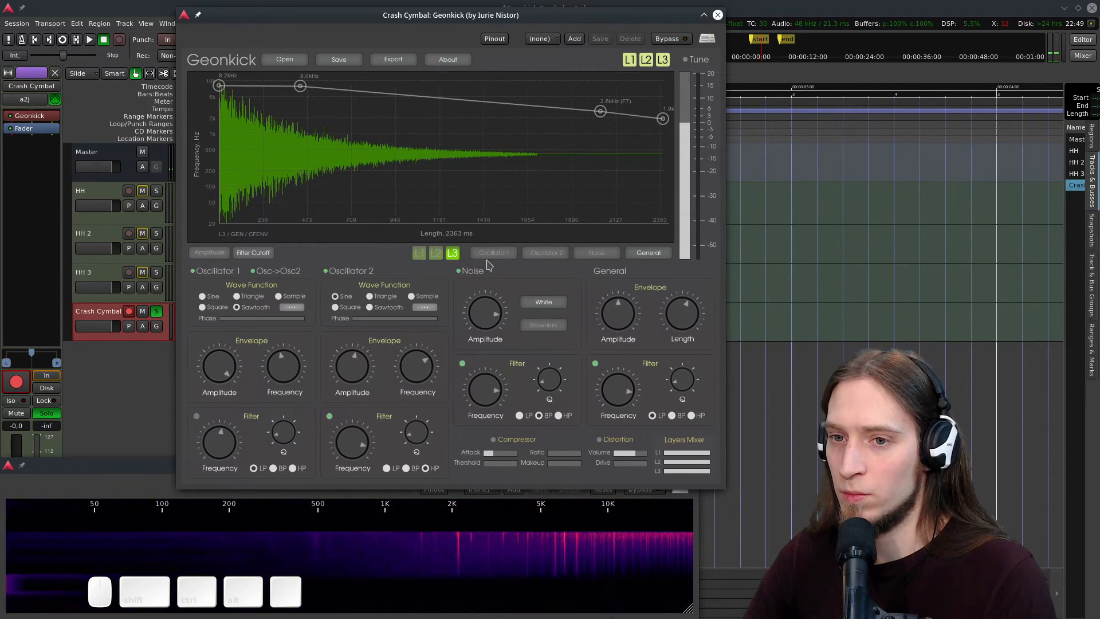
left_click(202, 258)
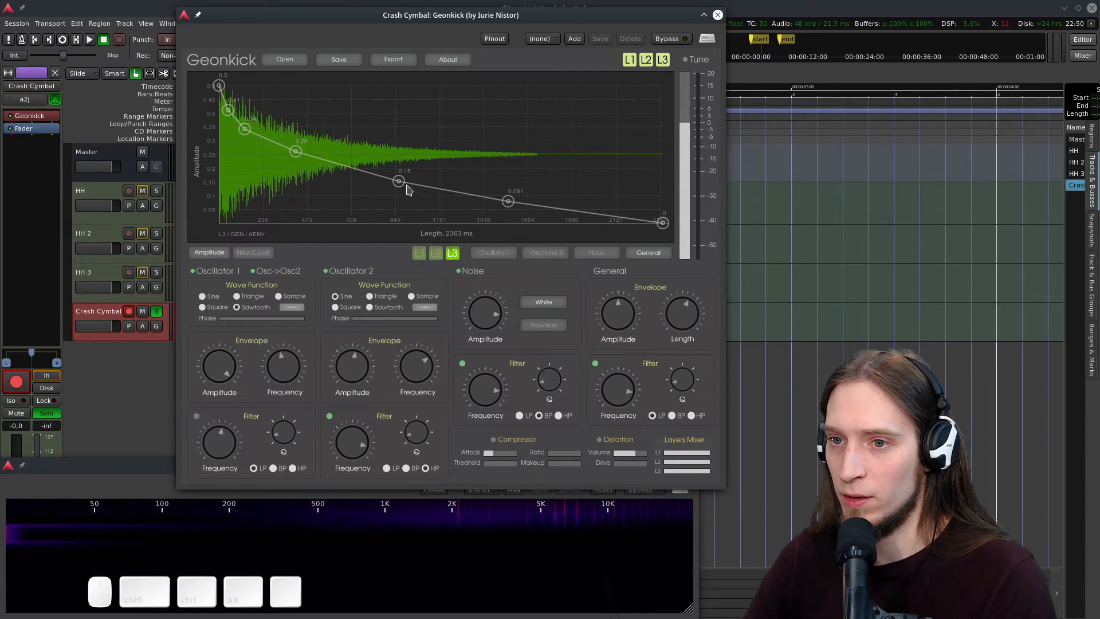
left_click_drag(399, 182, 387, 204)
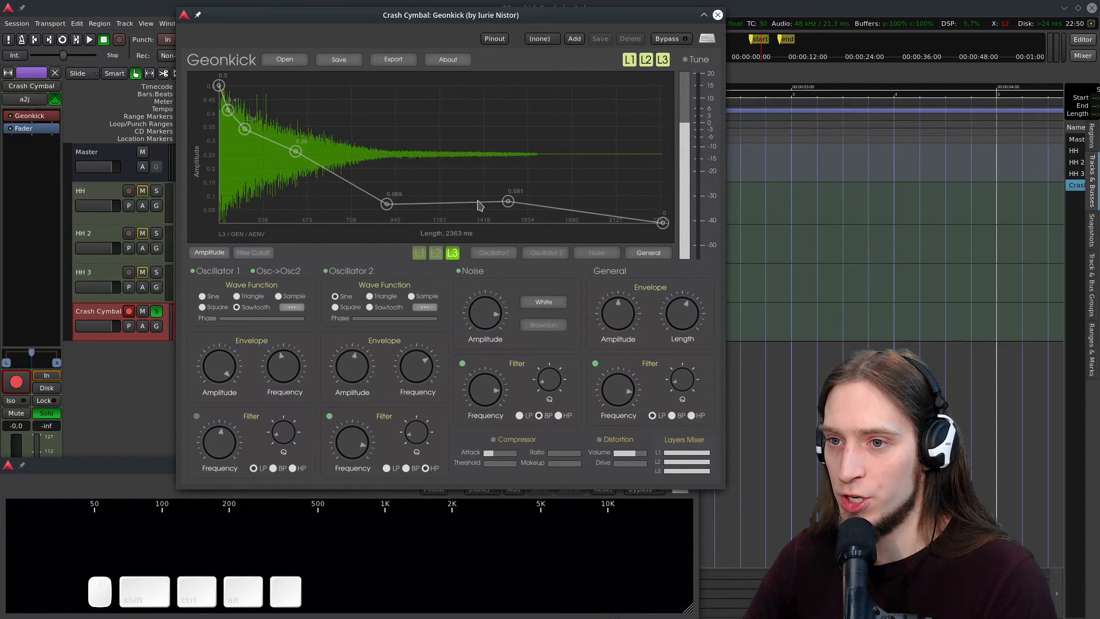
left_click_drag(504, 201, 468, 215)
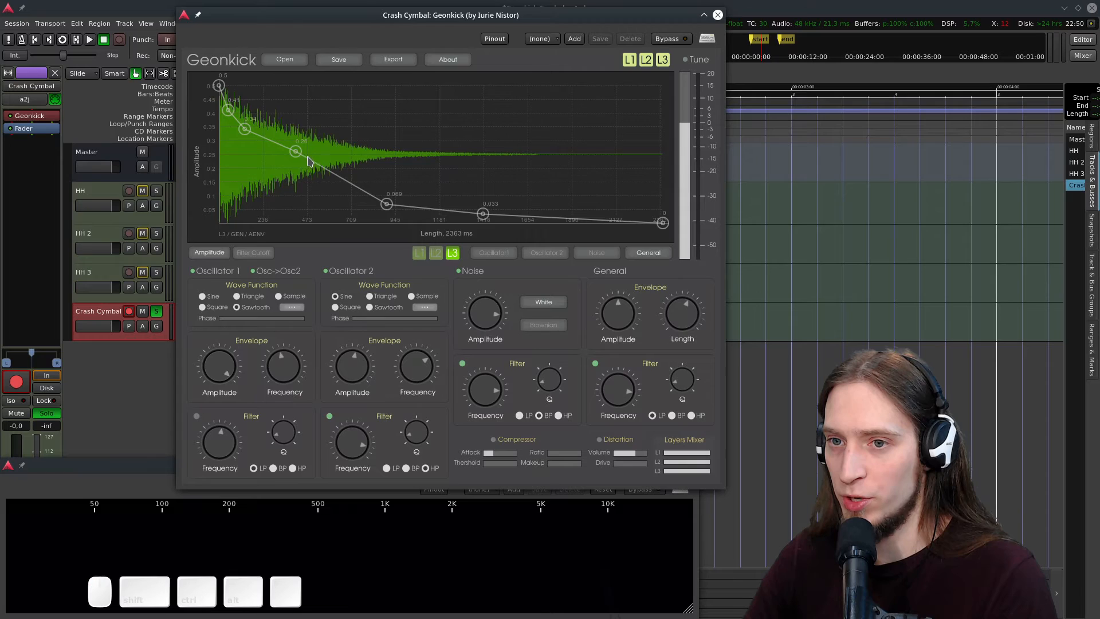
left_click_drag(292, 165, 285, 175)
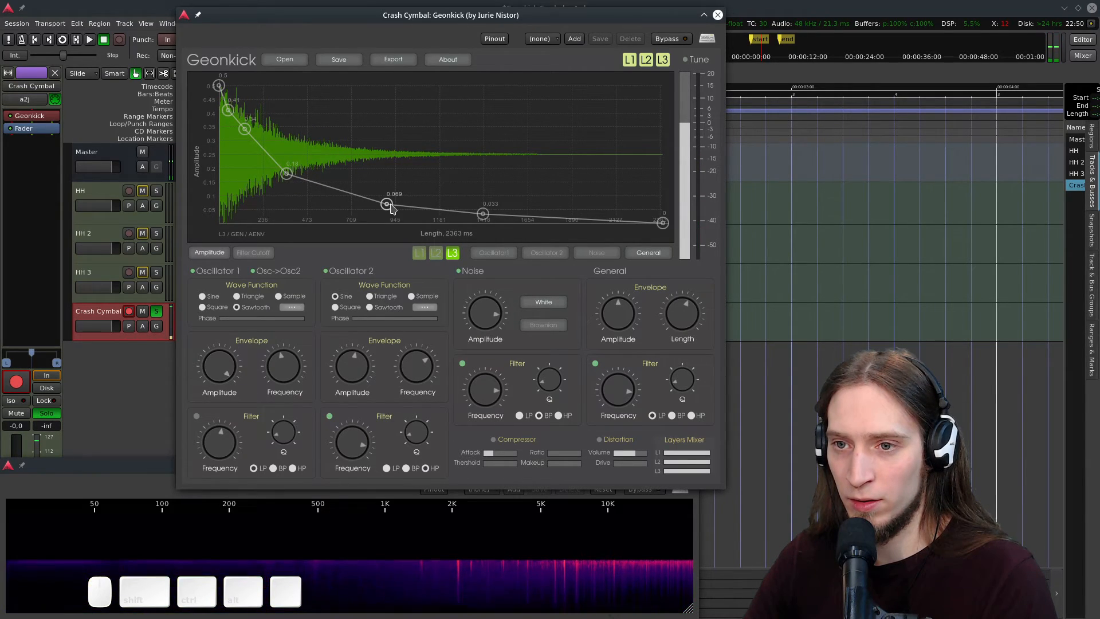
left_click_drag(286, 173, 277, 190)
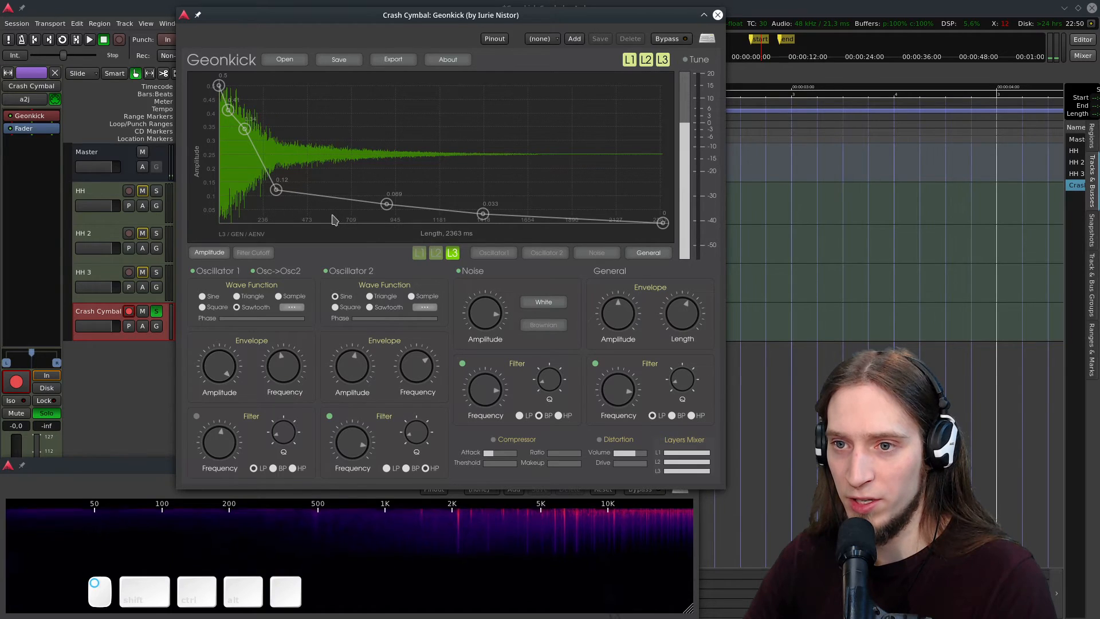
left_click_drag(470, 226, 471, 223)
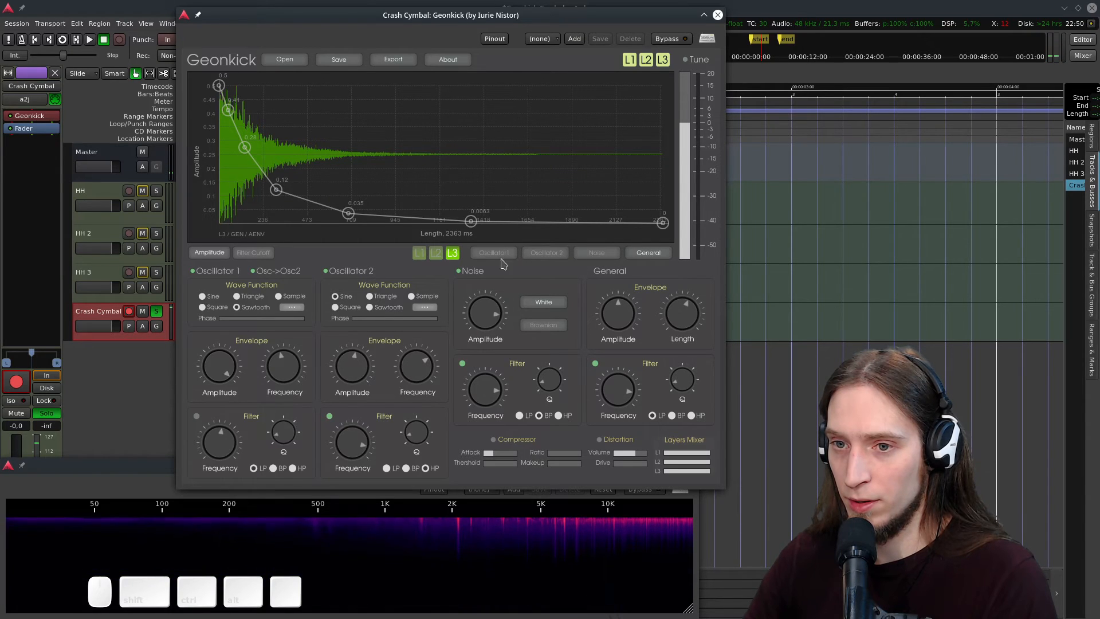
- Steepen the general filter cutoff envelope by moving its middle points to about 4.6 kHz and 684 Hz
left_click(253, 252)
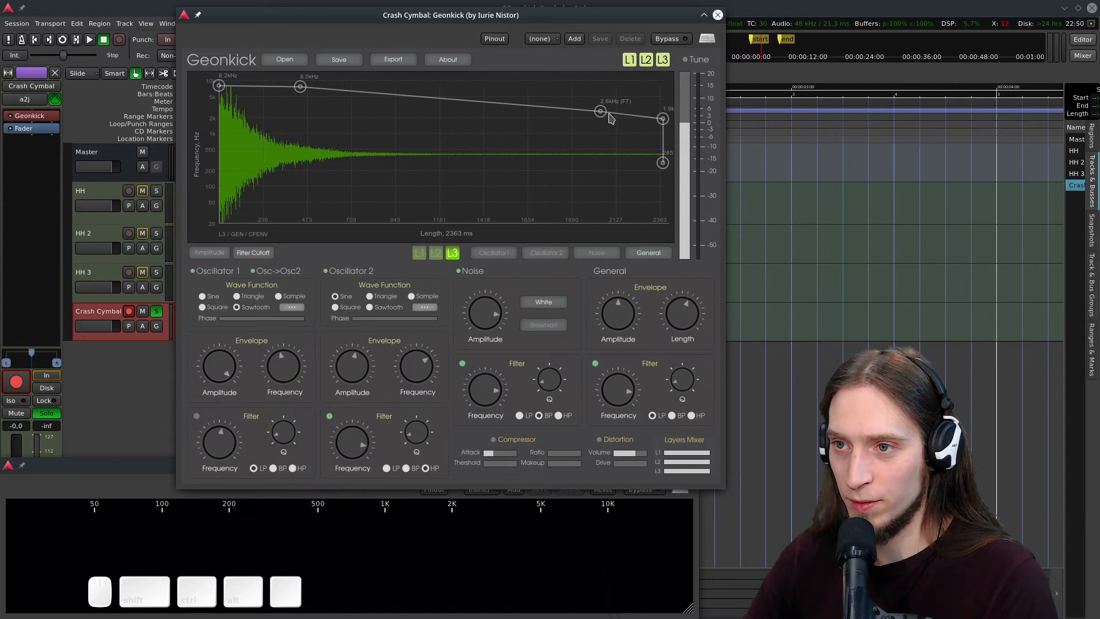
left_click_drag(599, 117, 540, 143)
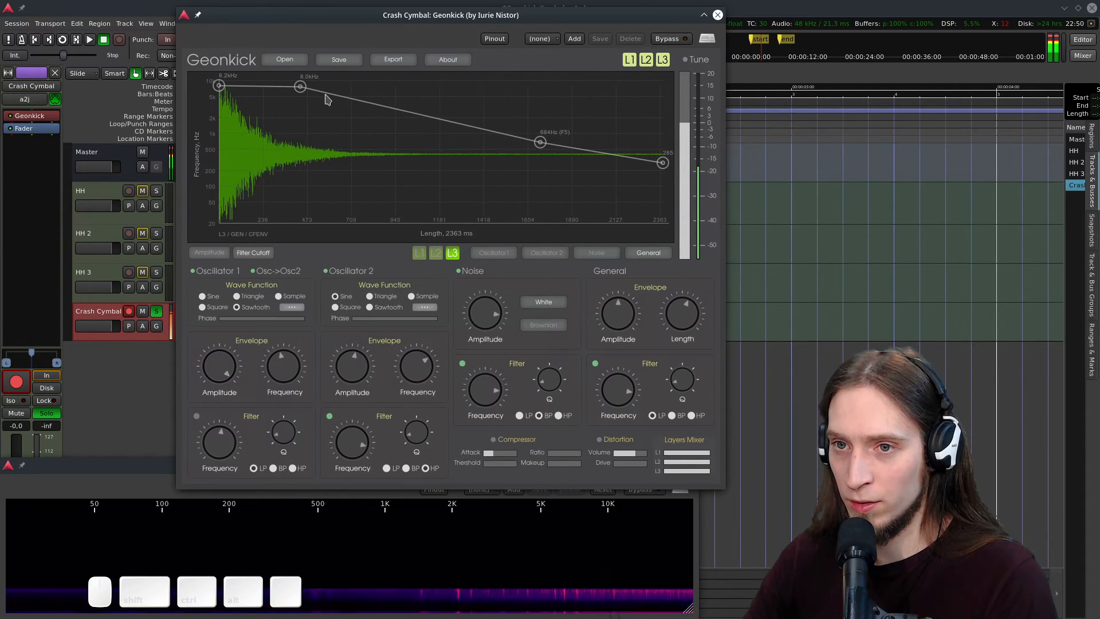
left_click_drag(301, 87, 333, 98)
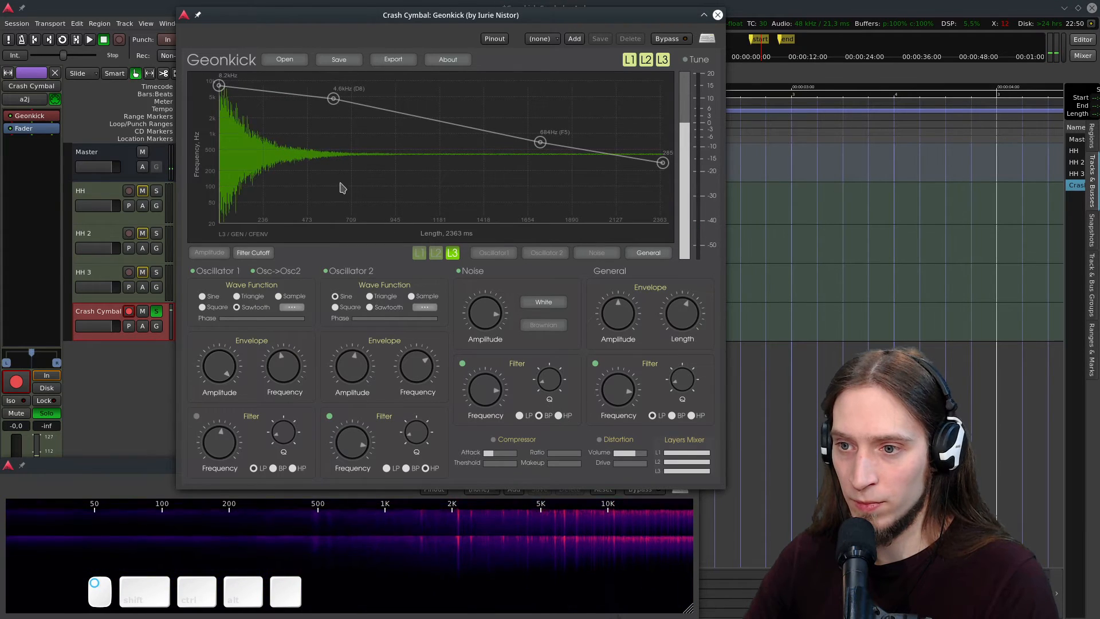
- Experiment with the general filter's Q and a cutoff up to 20 kHz, settling the cutoff at about 3.1 kHz
left_click_drag(622, 385, 621, 363)
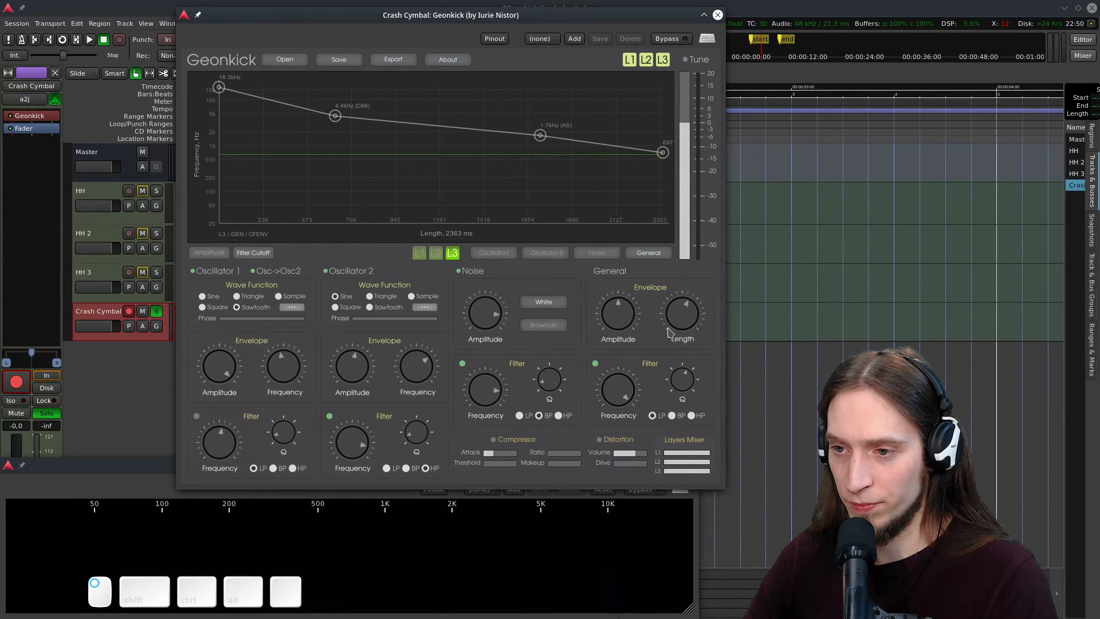
left_click_drag(681, 425, 691, 476)
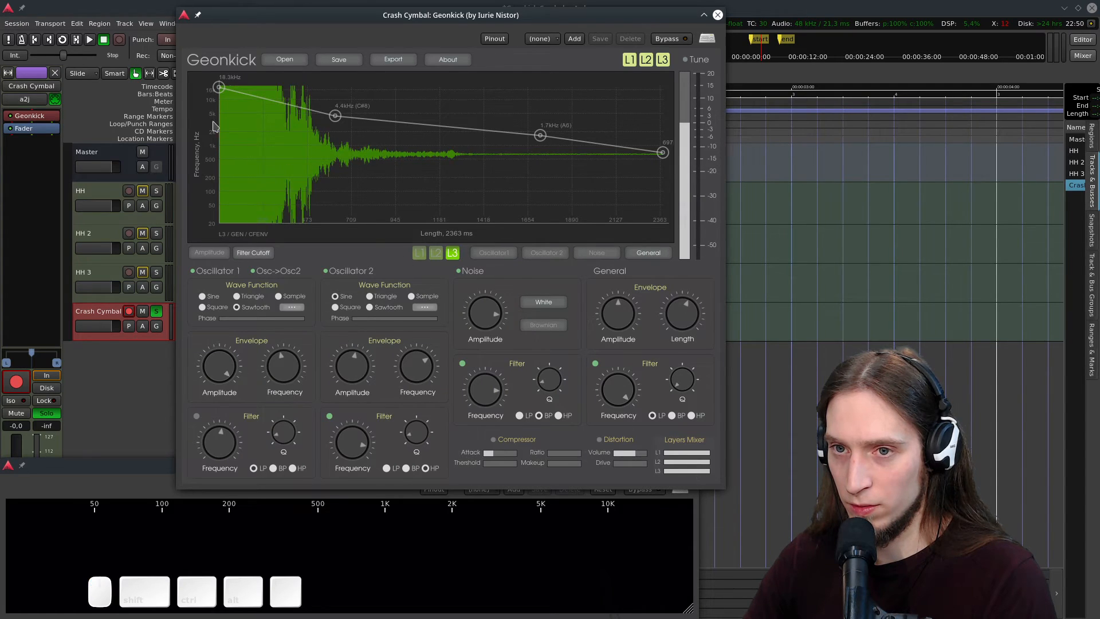
mouse_move(219, 87)
left_mouse_down()
mouse_move(218, 117)
mouse_move(219, 85)
left_mouse_up()
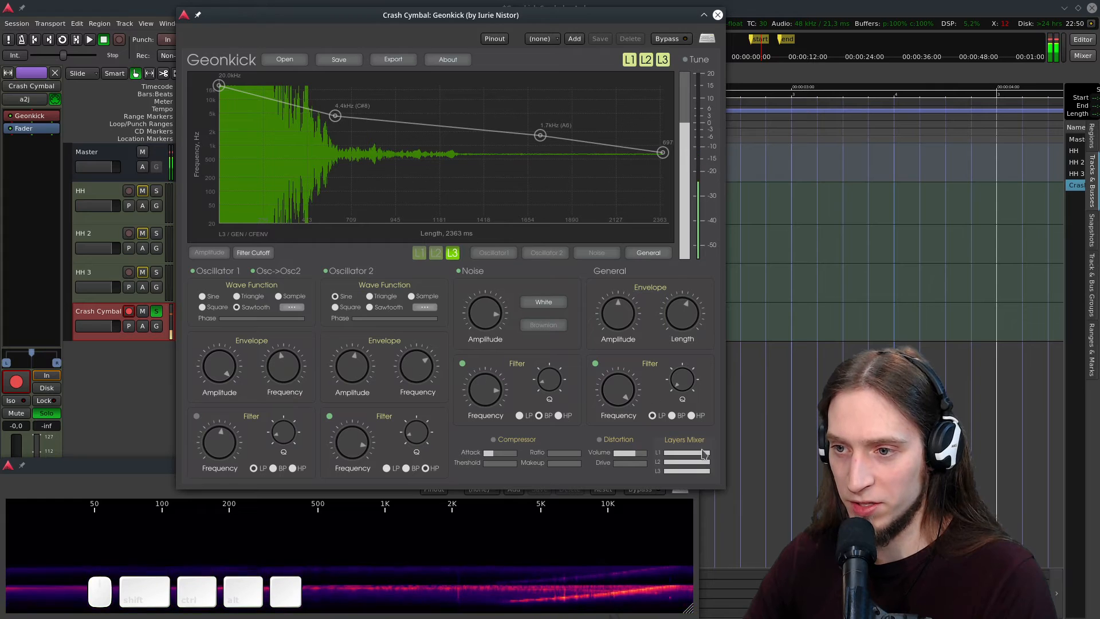
left_click_drag(690, 368, 689, 327)
left_click_drag(617, 385, 615, 423)
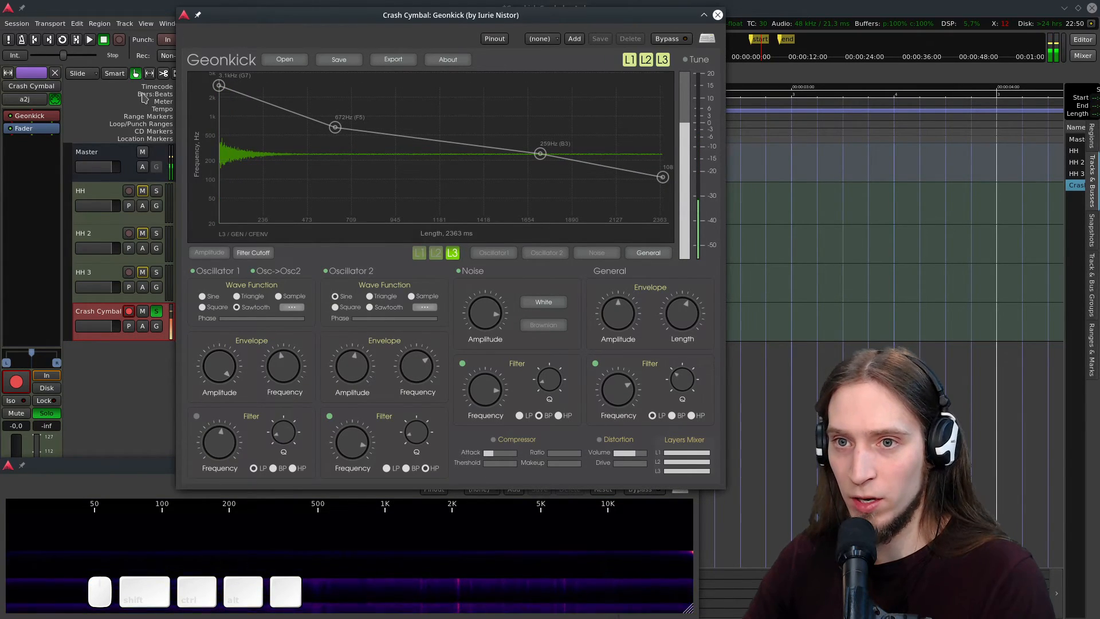
- Switch off layer 3's general filter for the crash cymbal and close Geonkick
left_click(596, 364)
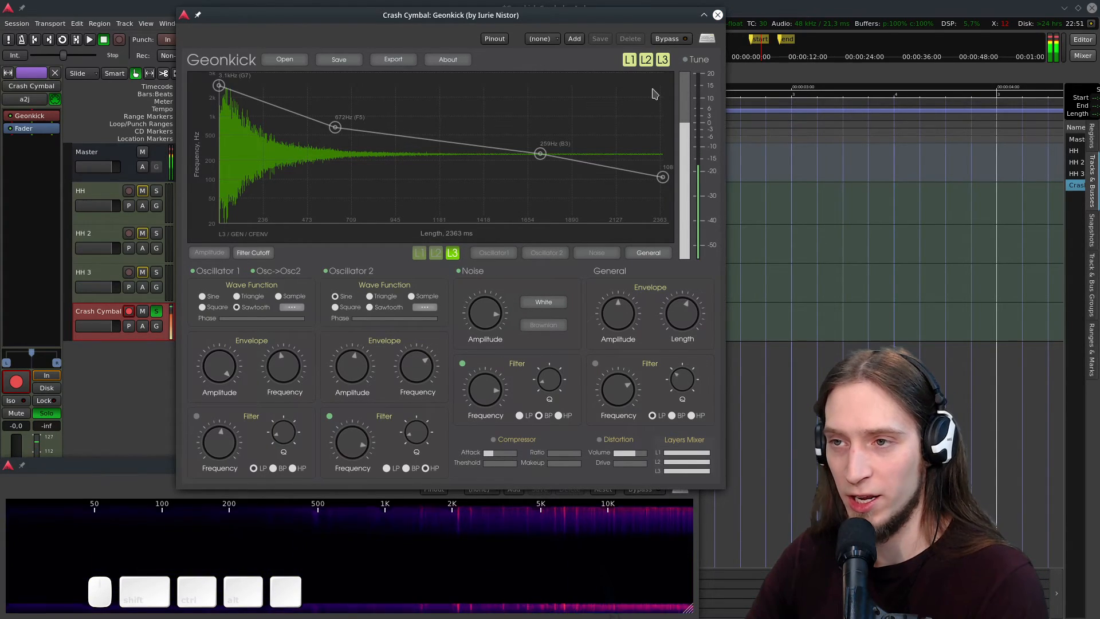
left_click(717, 14)
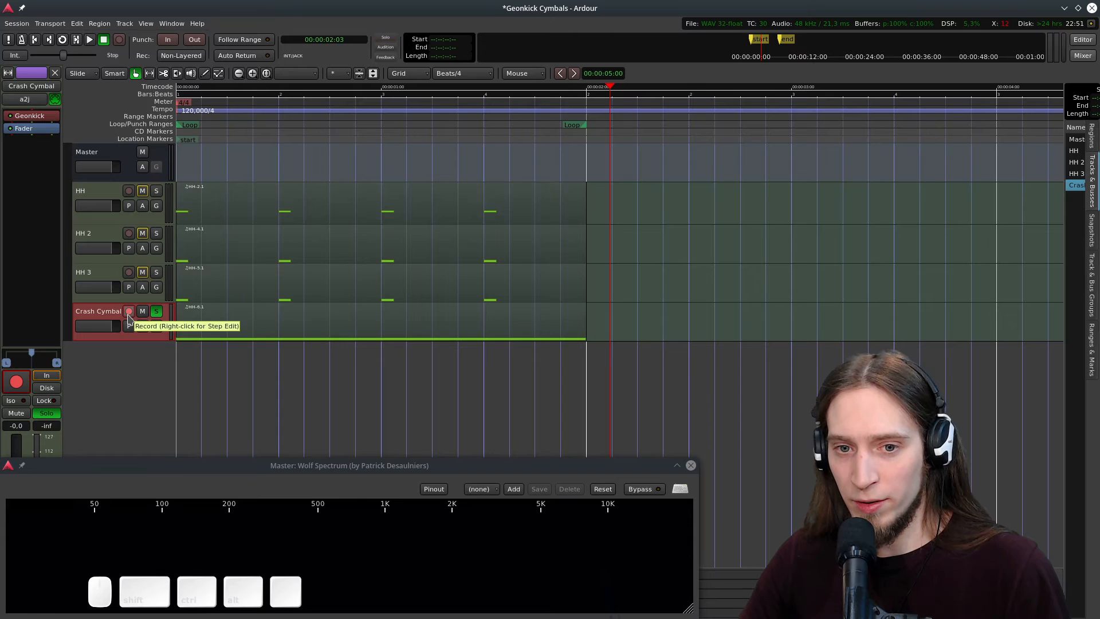
- Add the Dragonfly Hall Reverb plugin after Geonkick on the Crash Cymbal track
right_click(26, 131)
mouse_move(77, 134)
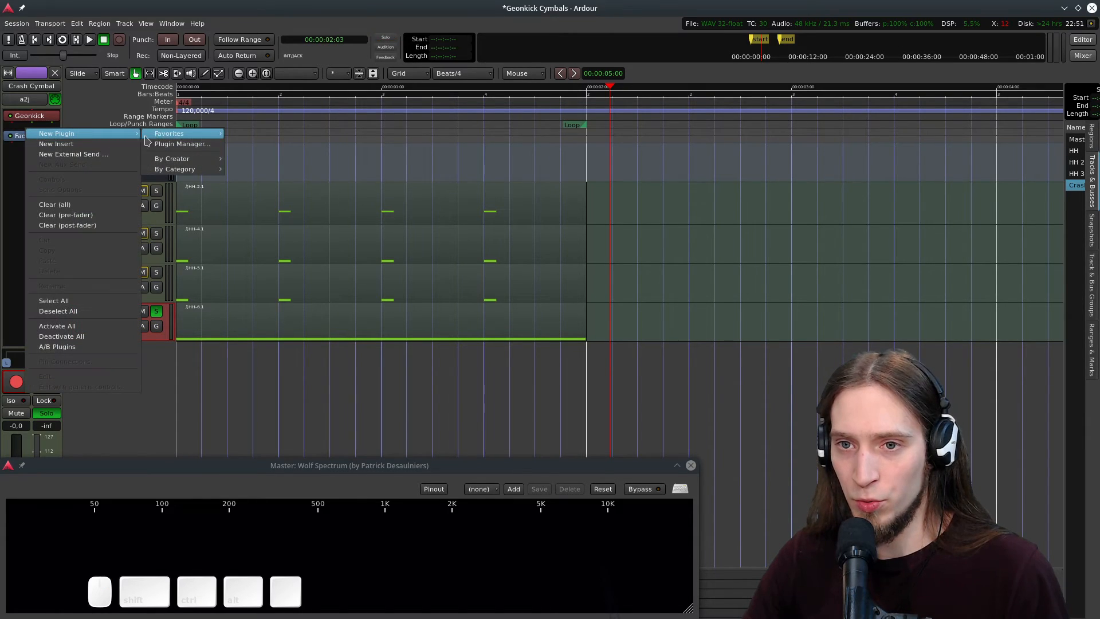
mouse_move(172, 135)
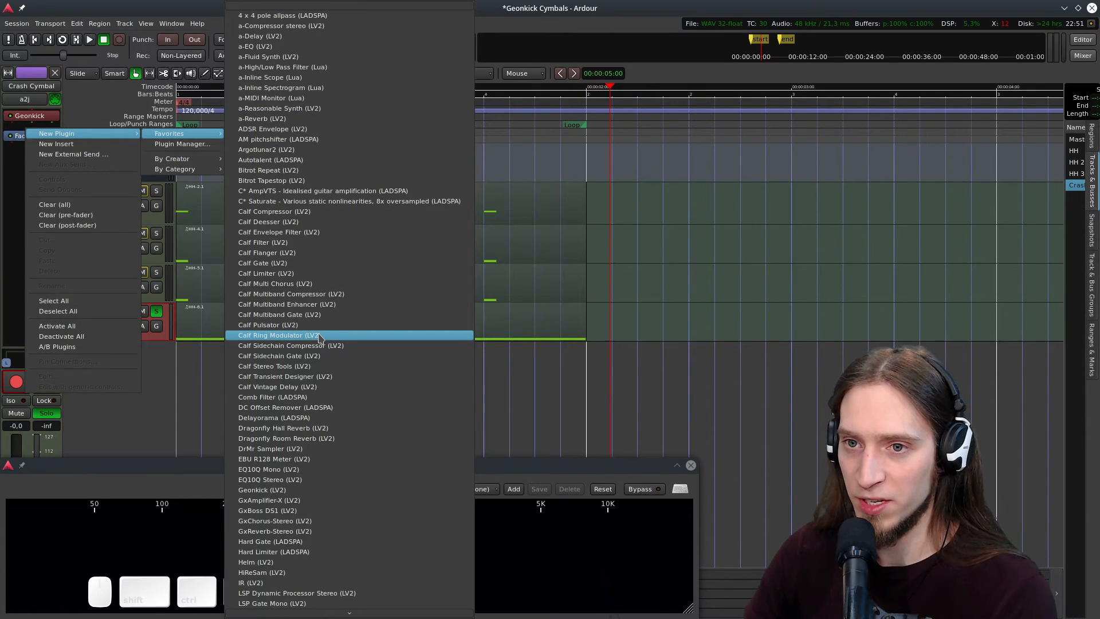
scroll(303, 379, "down", 3)
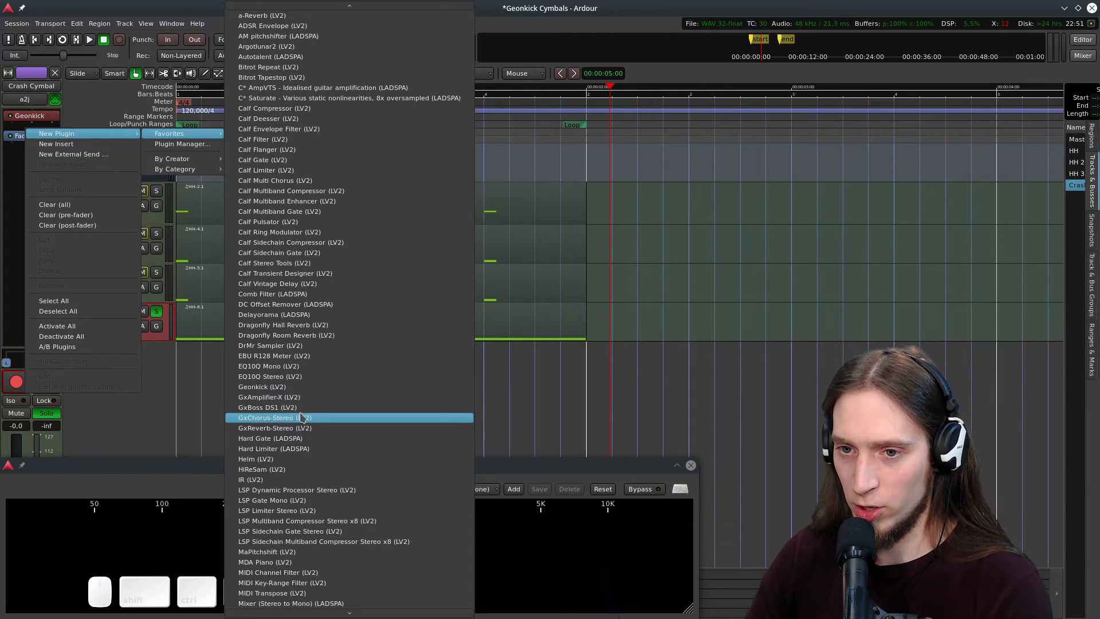
left_click(309, 325)
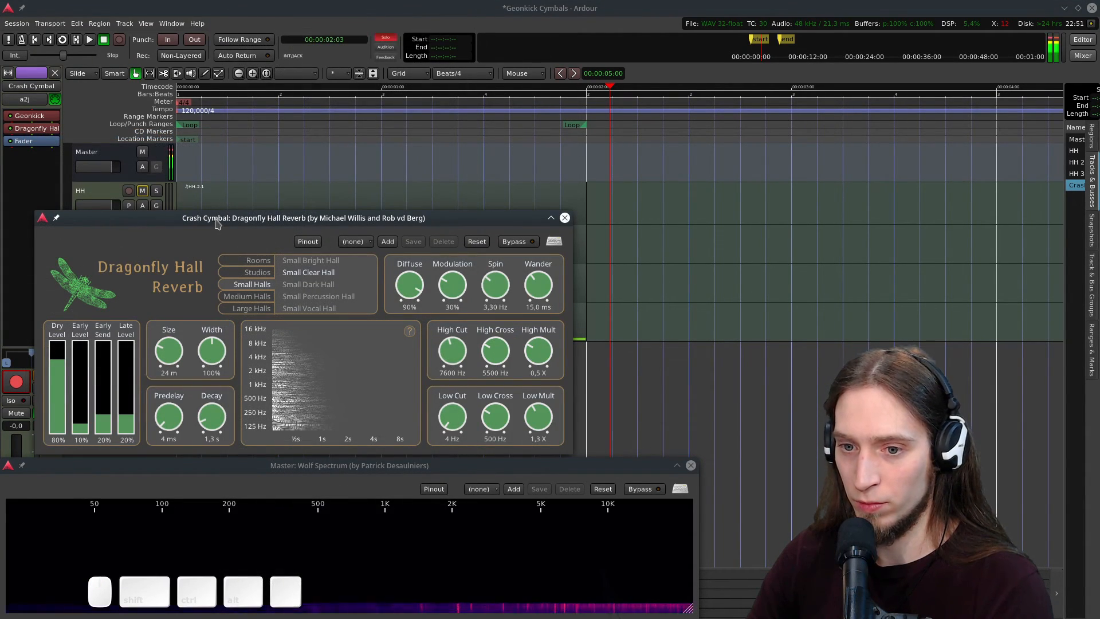
- Set the reverb's decay to 3.5 s, dry level to 89% and late level to 20%, and close its window
left_click_drag(216, 223, 225, 140)
left_click_drag(135, 330, 135, 317)
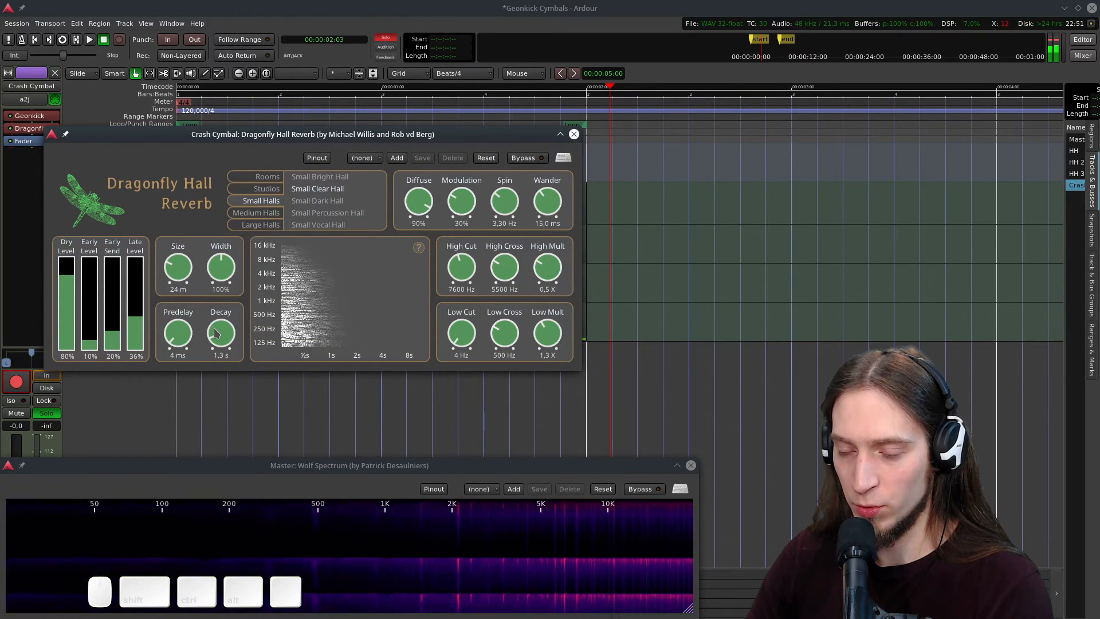
scroll(216, 335, "up", 5)
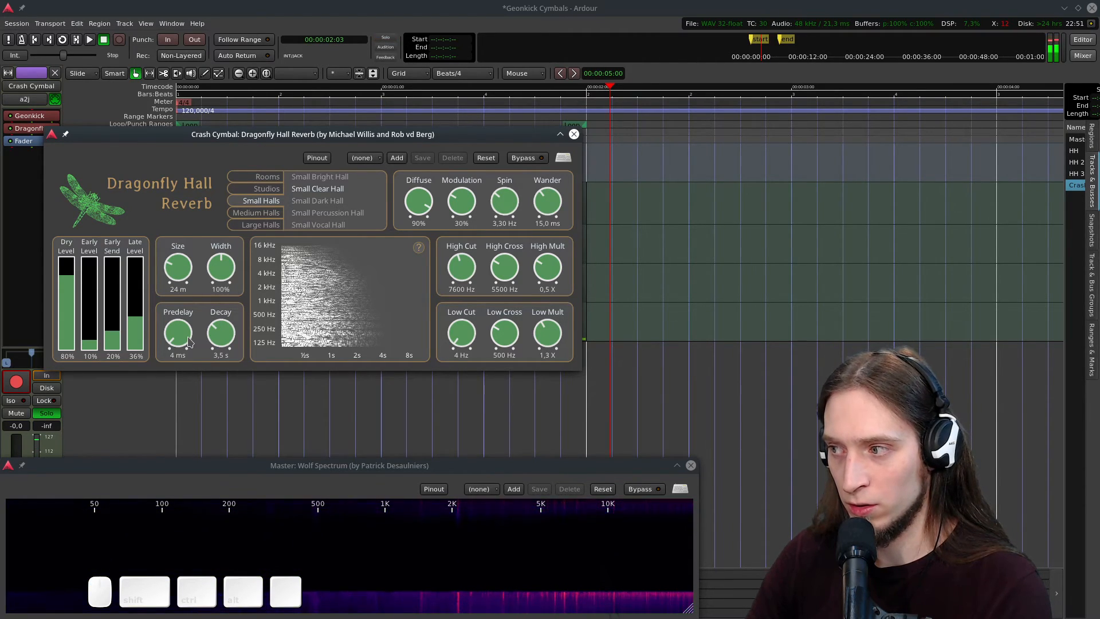
left_click_drag(65, 276, 64, 267)
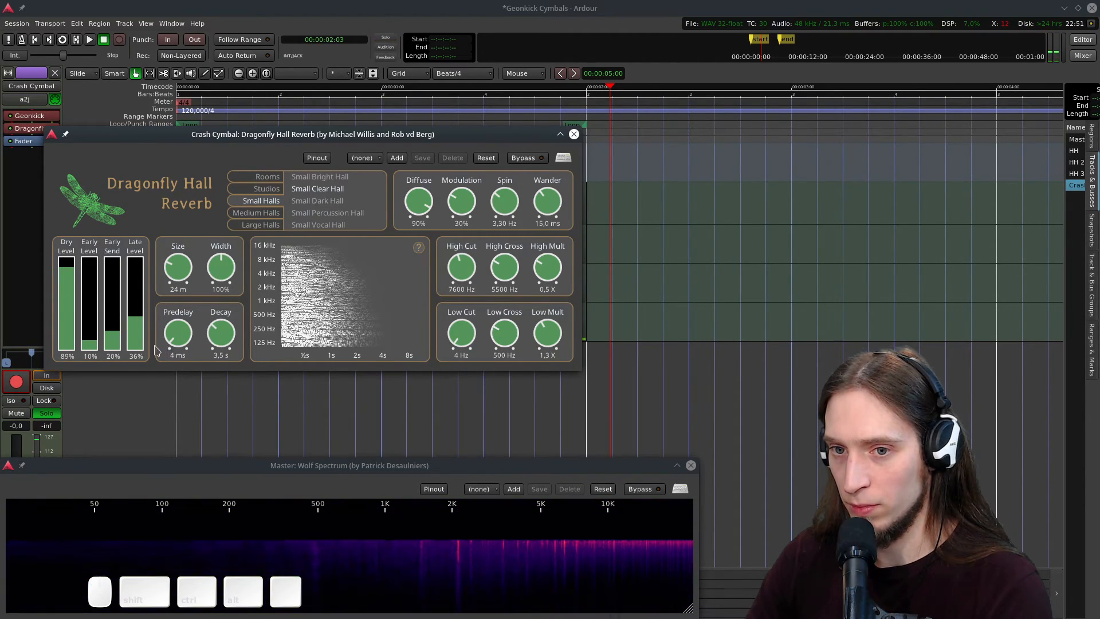
left_click(138, 331)
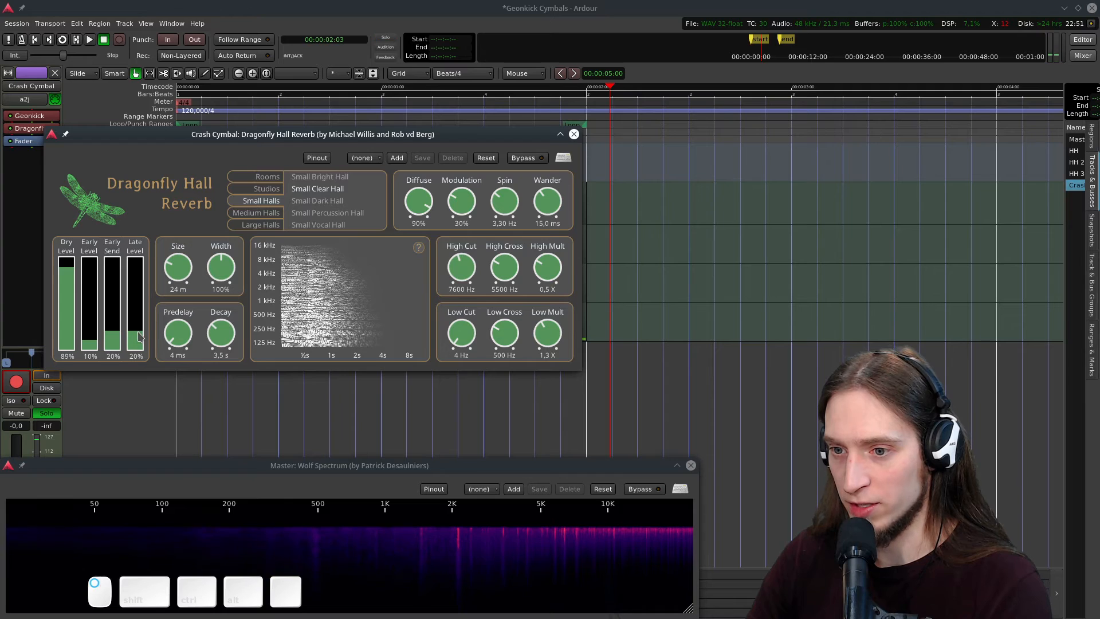
left_click(574, 134)
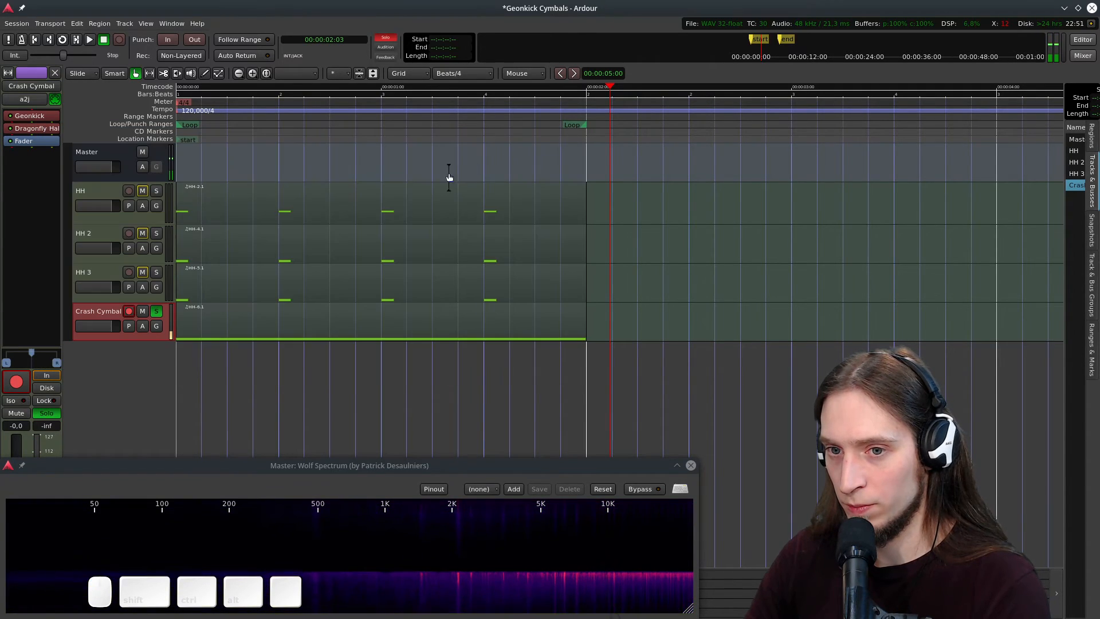
- Add the EQ10Q Stereo equalizer after the reverb on the Crash Cymbal track and move its window clear of the spectrum analyzer
right_click(25, 149)
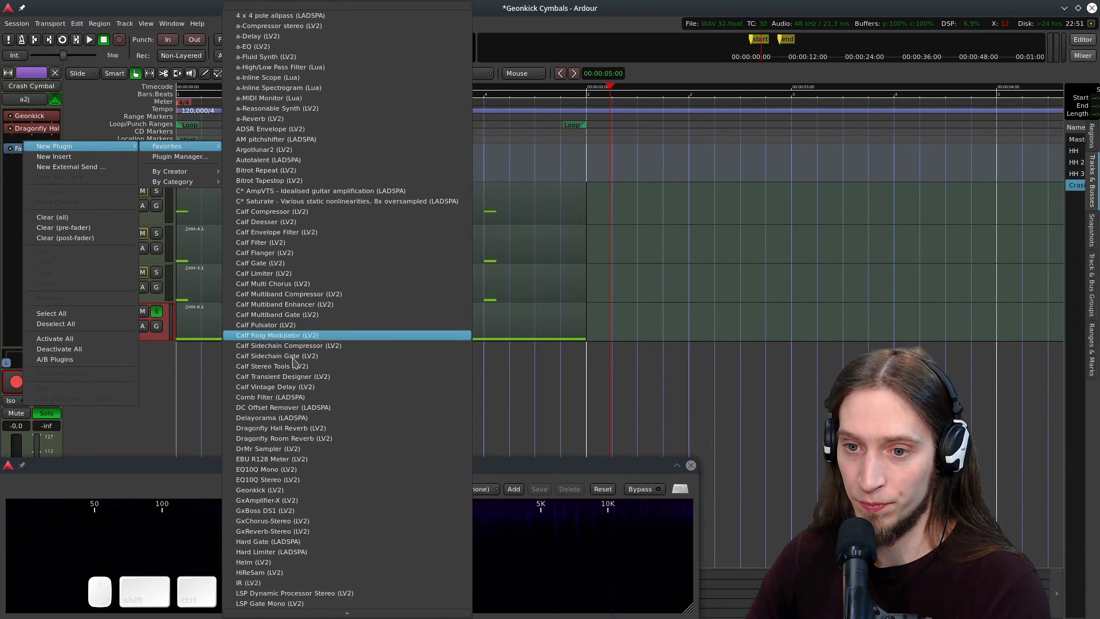
left_click(297, 480)
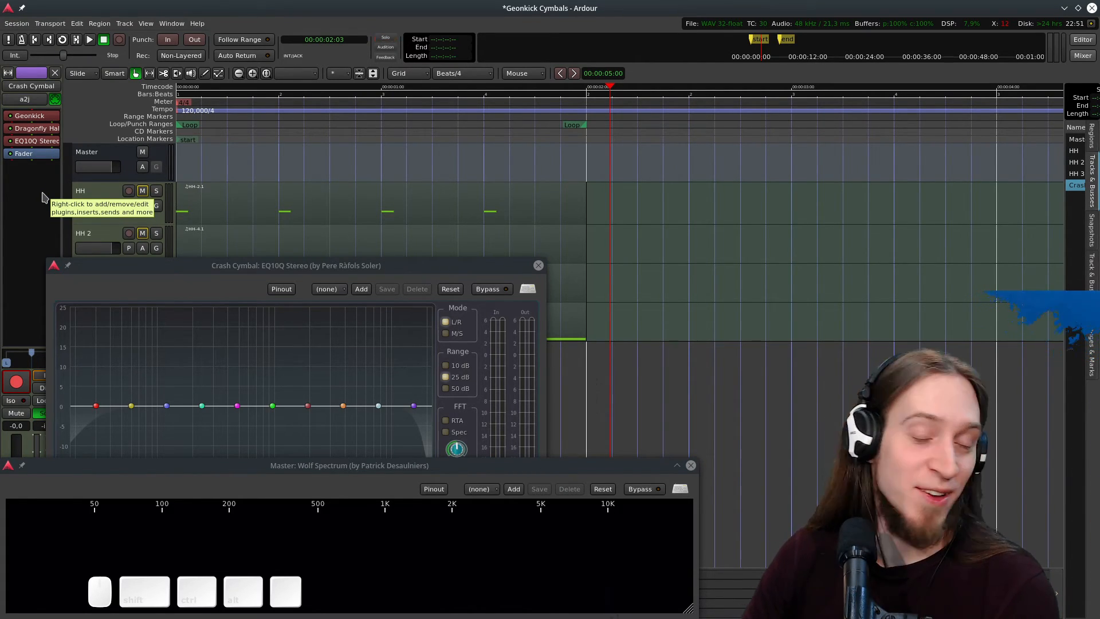
left_click_drag(270, 265, 501, 86)
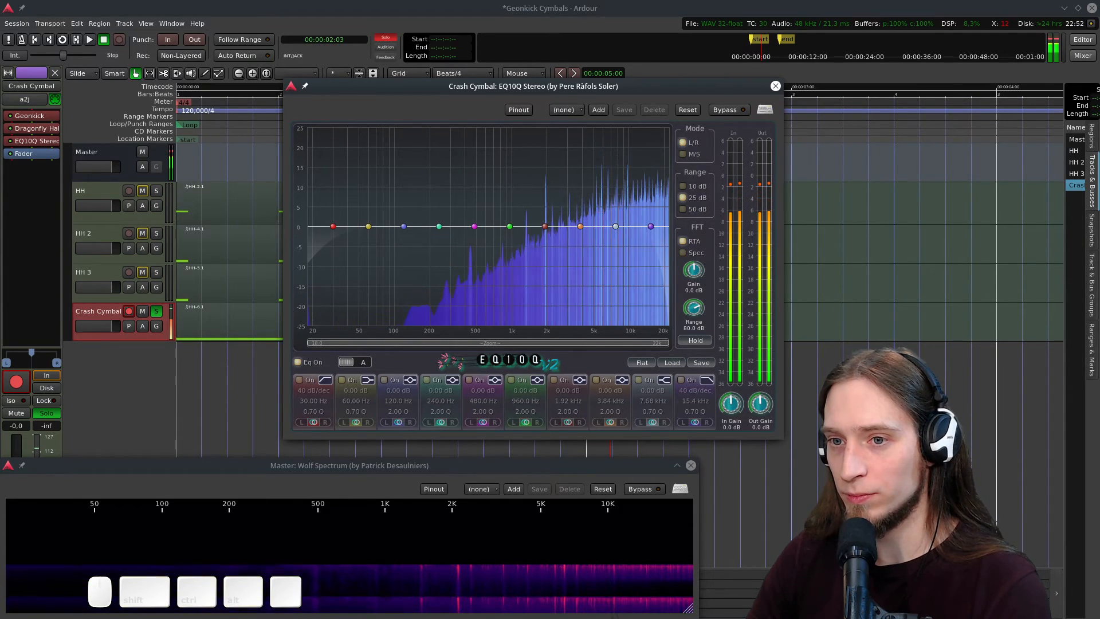
- Shape the crash EQ with a 228.7 Hz high-pass, 15.7 kHz low-pass, boosts at 562.3 Hz, 720.2 Hz and 9.57 kHz, and -9.3 dB output gain
left_click_drag(651, 226, 649, 226)
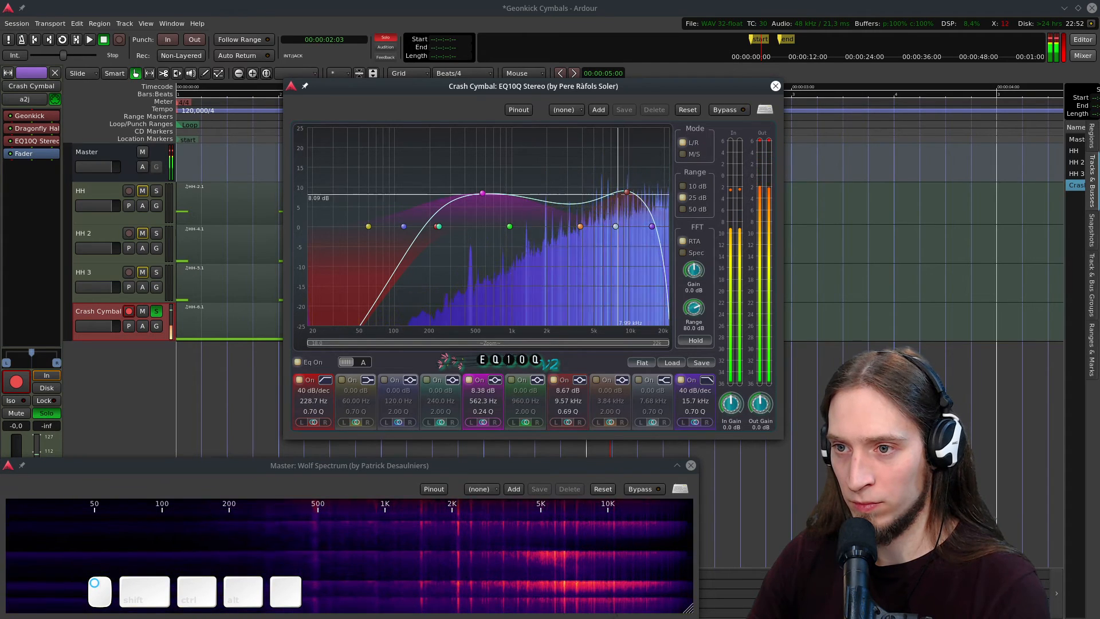
left_click_drag(581, 226, 527, 190)
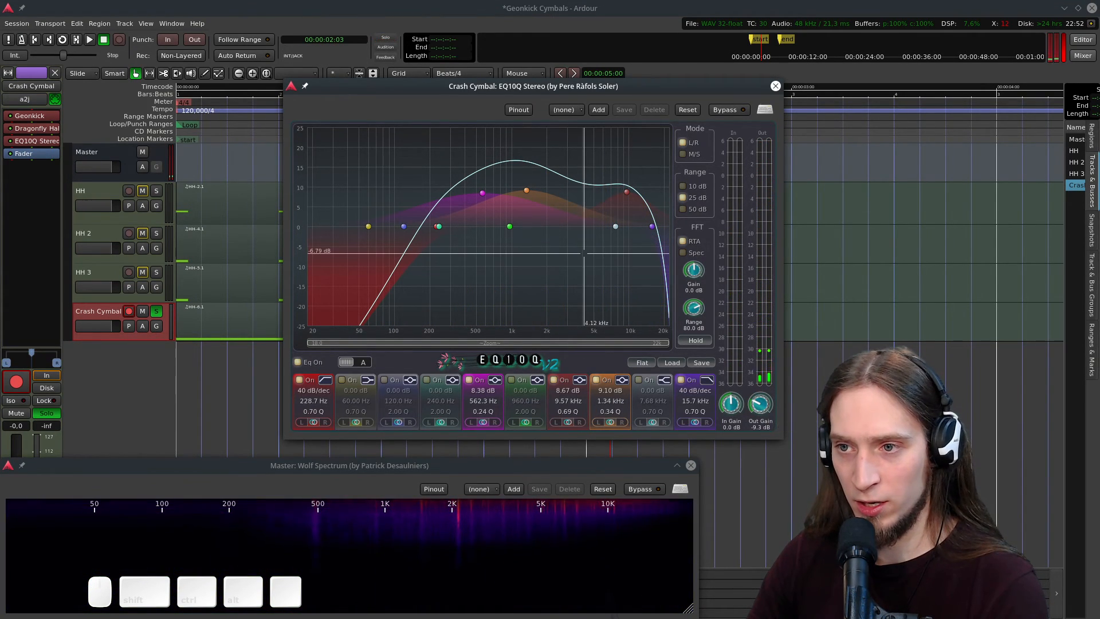
left_click_drag(527, 190, 495, 175)
scroll(520, 177, "down", 5)
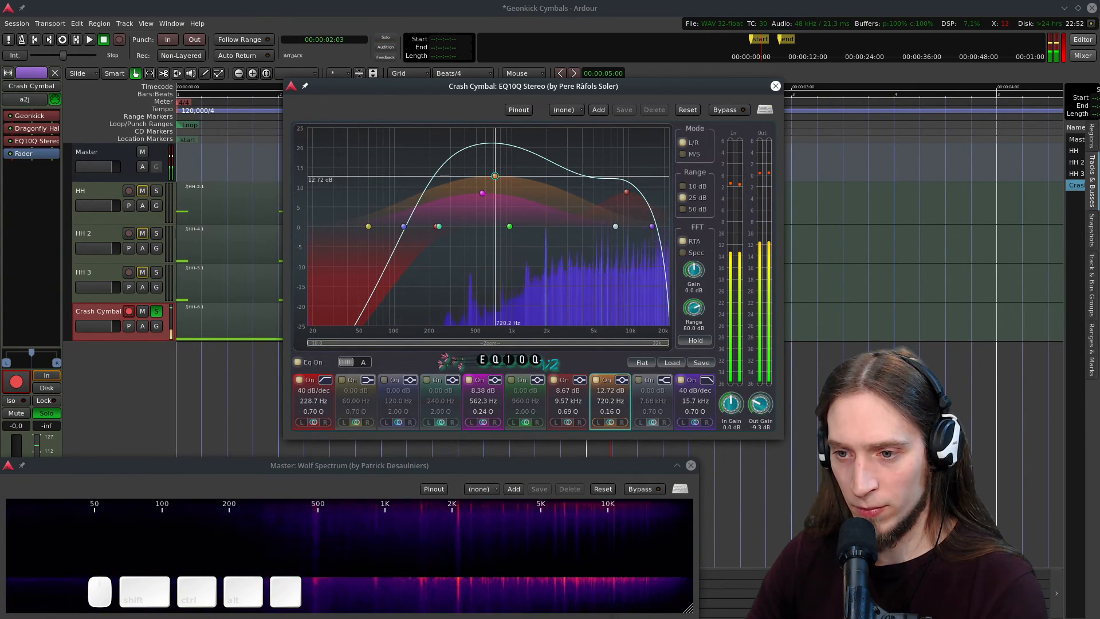
left_click(776, 86)
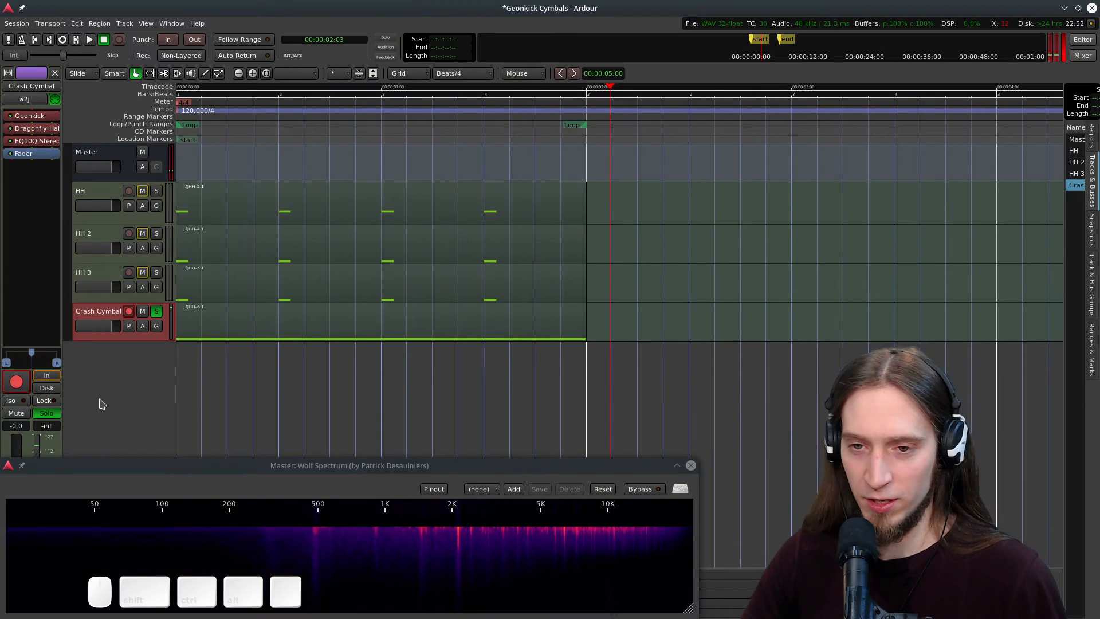
- Unsolo the Crash Cymbal track, unmute the three HH tracks and move the crash region to start at bar 2
left_click(156, 312)
left_click_drag(229, 314, 584, 308)
- Shift the HH 2 region a quarter beat later and the HH 3 region half a beat later
left_click_drag(637, 296, 431, 236)
left_click_drag(371, 243, 404, 244)
left_click(516, 317)
left_click_drag(538, 294, 565, 294)
- Play the hi-hat and crash arrangement from the session start, then stop and return the playhead to the beginning
left_click(673, 289, "ctrl")
scroll(664, 290, "down", 2)
left_click_drag(304, 91, 143, 126)
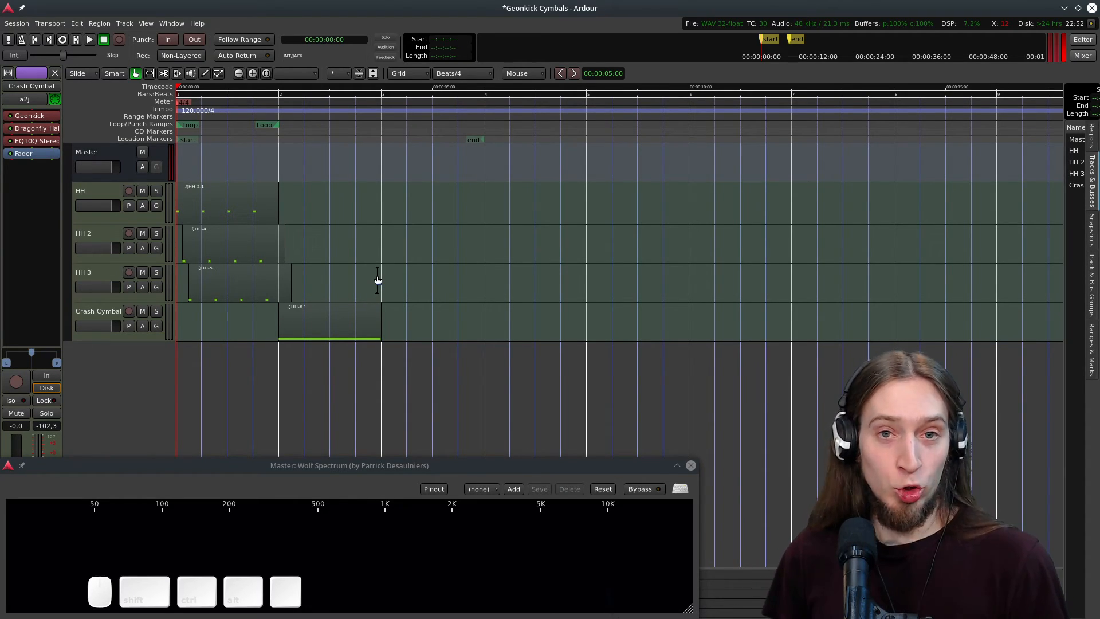
key("space")
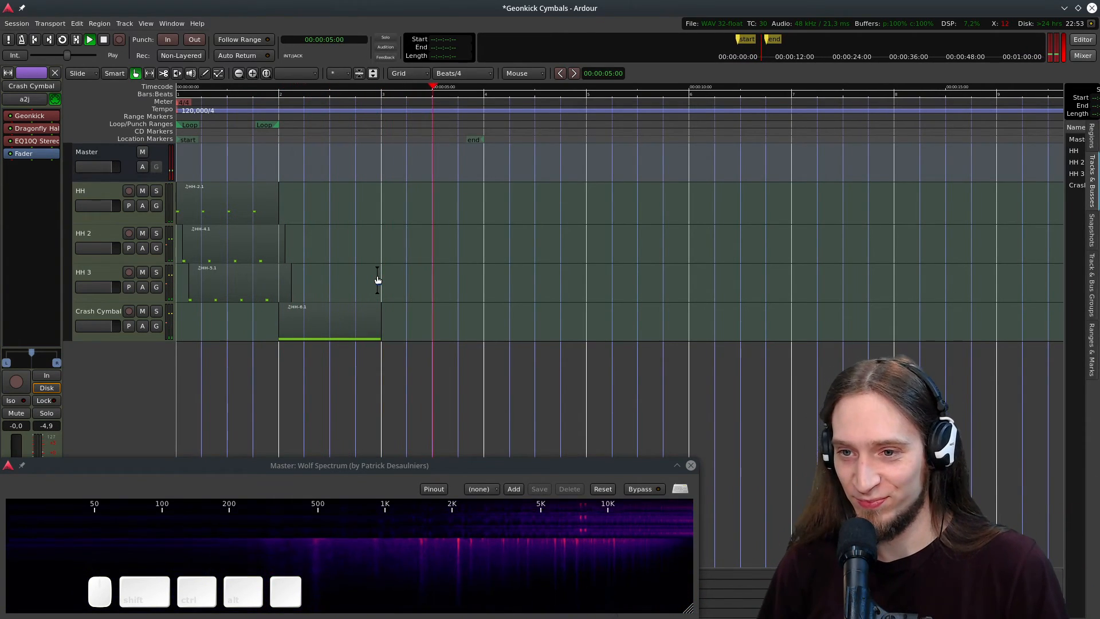
key("space")
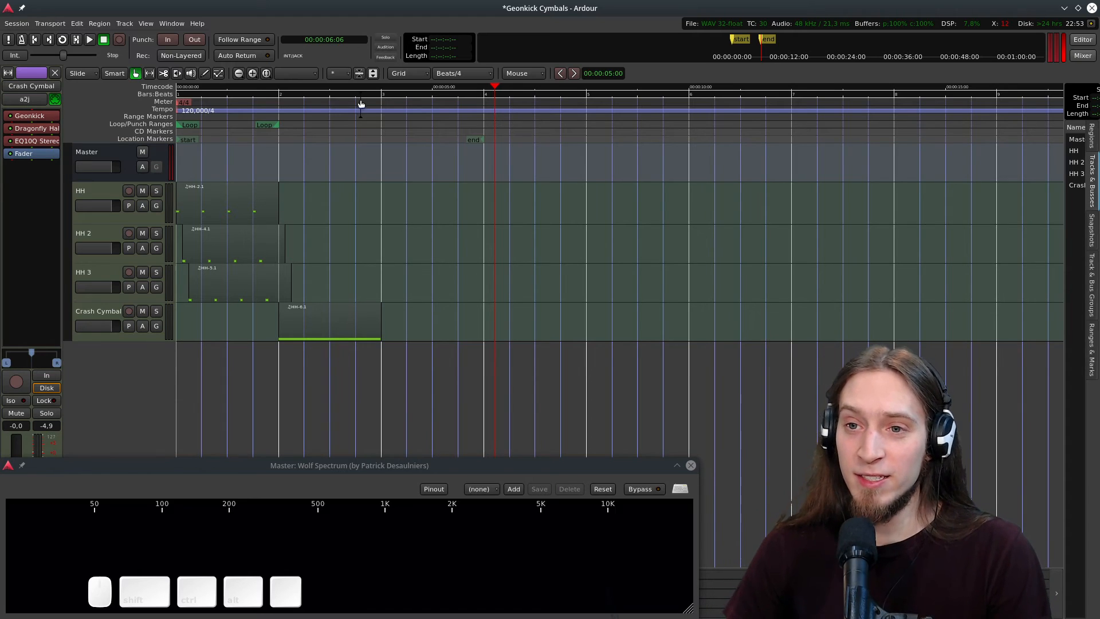
key("Home")
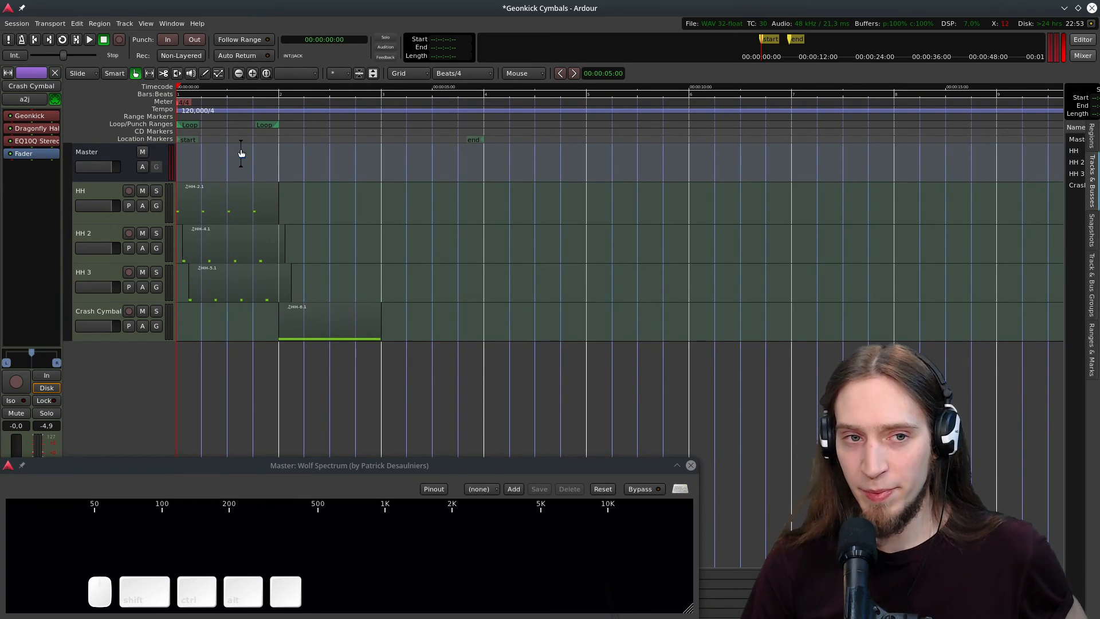
- Open Geonkick on the HH track to view its Save Preset dialog, then close both without saving
left_click(109, 195)
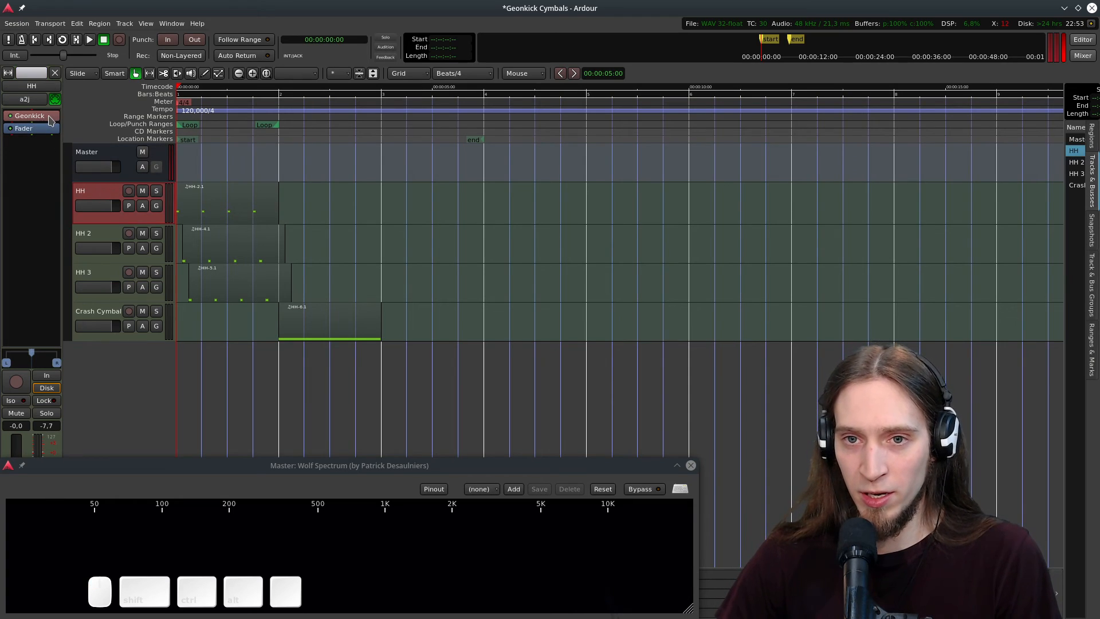
double_click(49, 117)
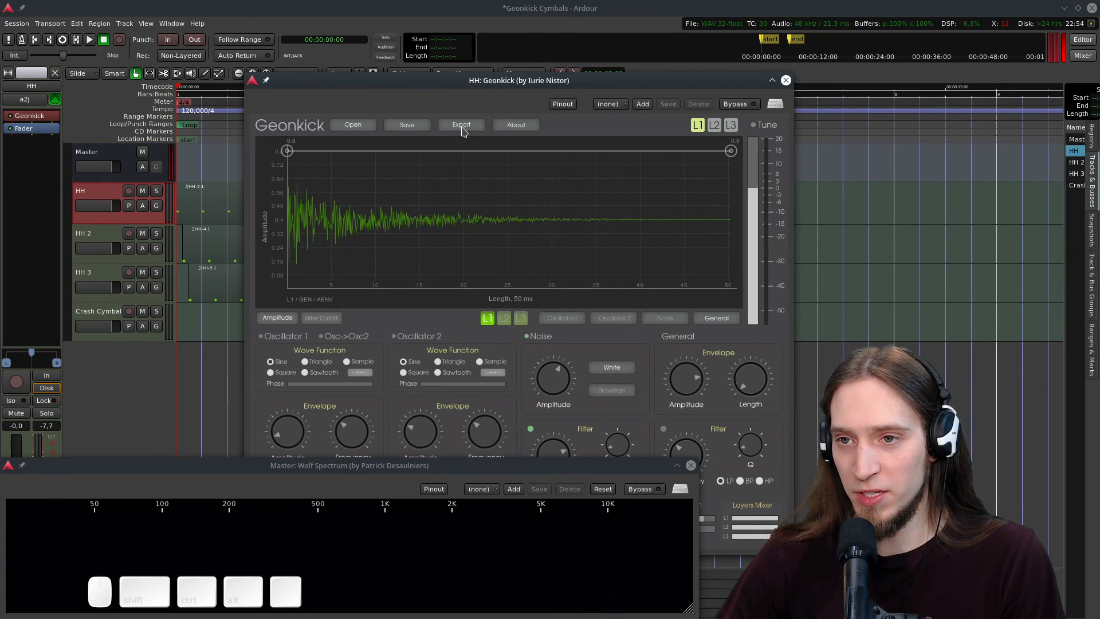
left_click(407, 125)
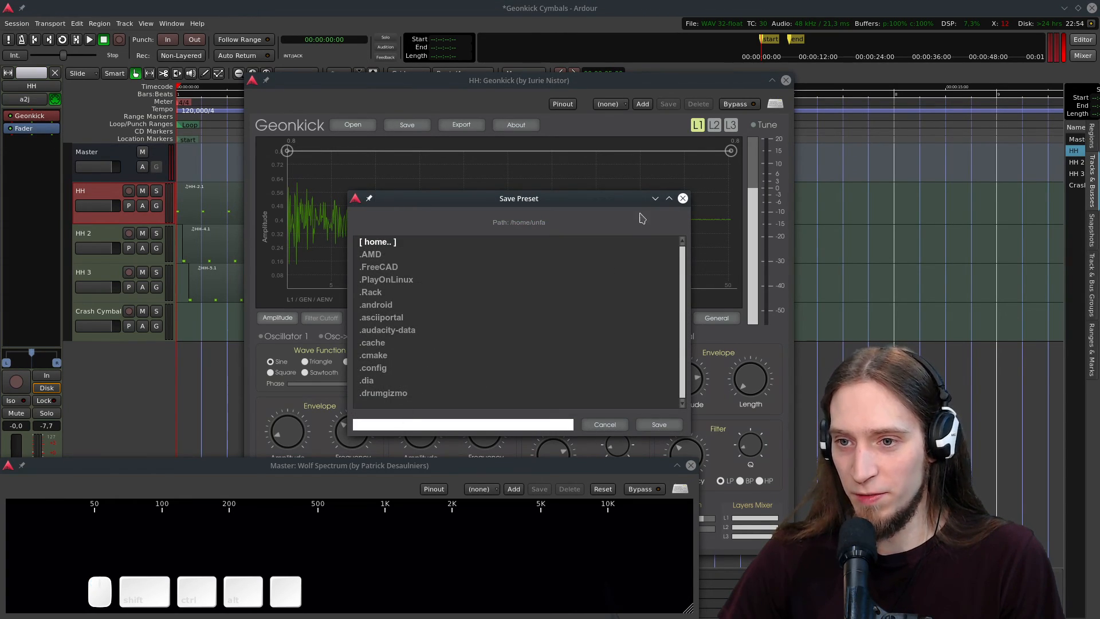
left_click(683, 198)
left_click(785, 80)
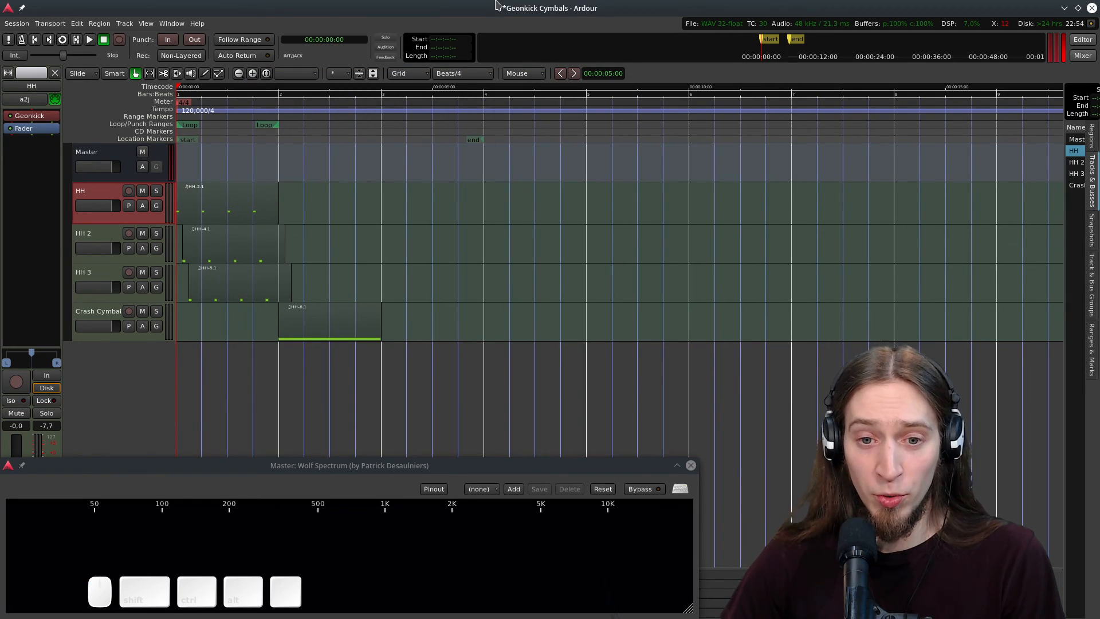